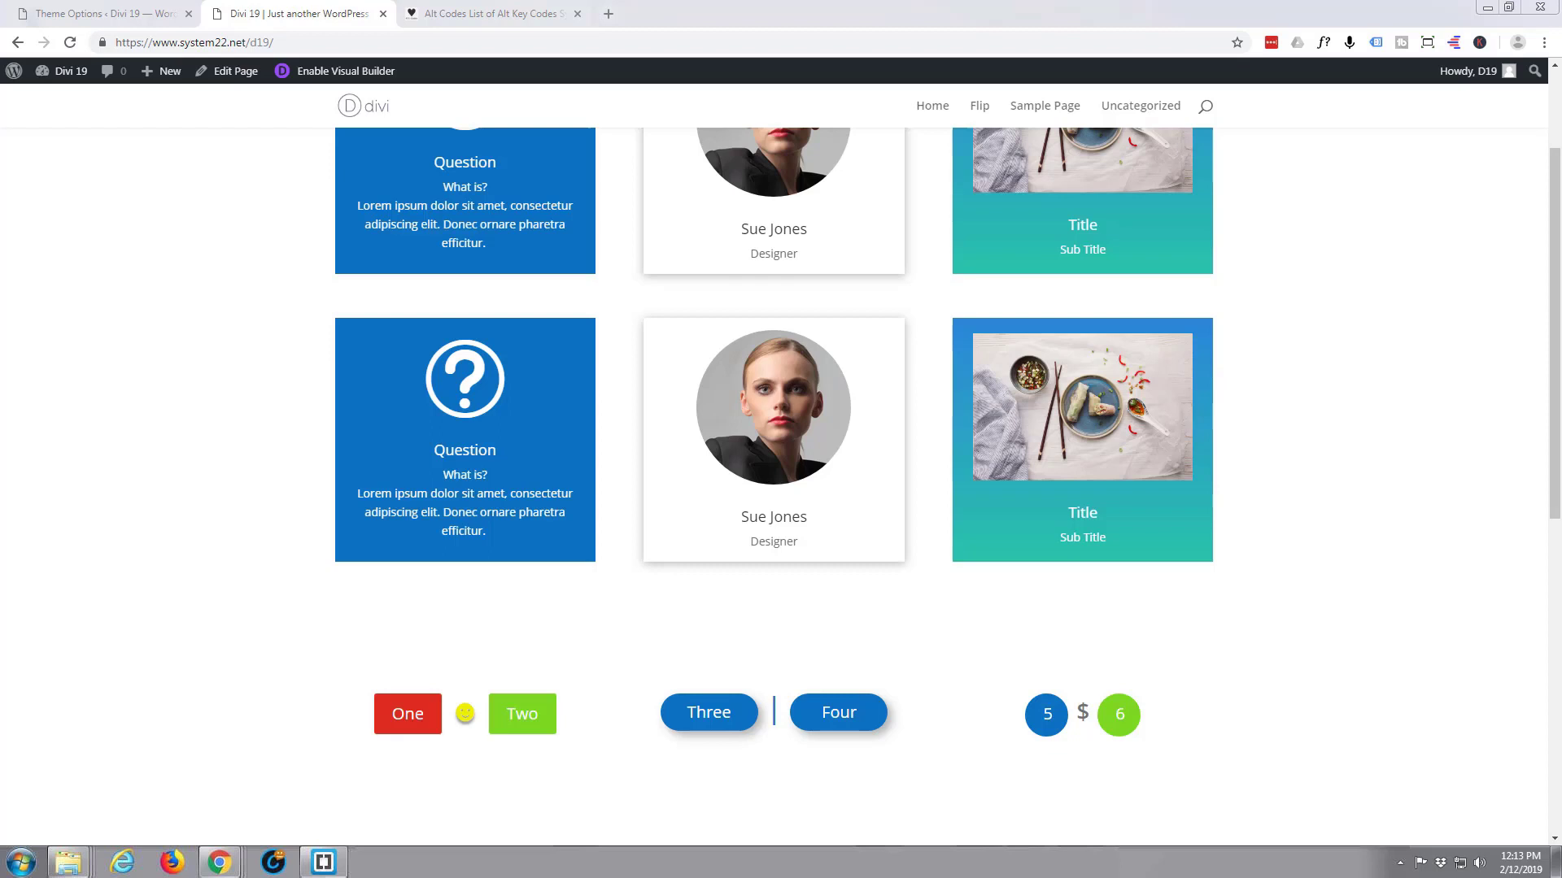
- Open the WordPress Dashboard in a new background tab from the admin bar's site-name menu
scroll(409, 766, "down", 1)
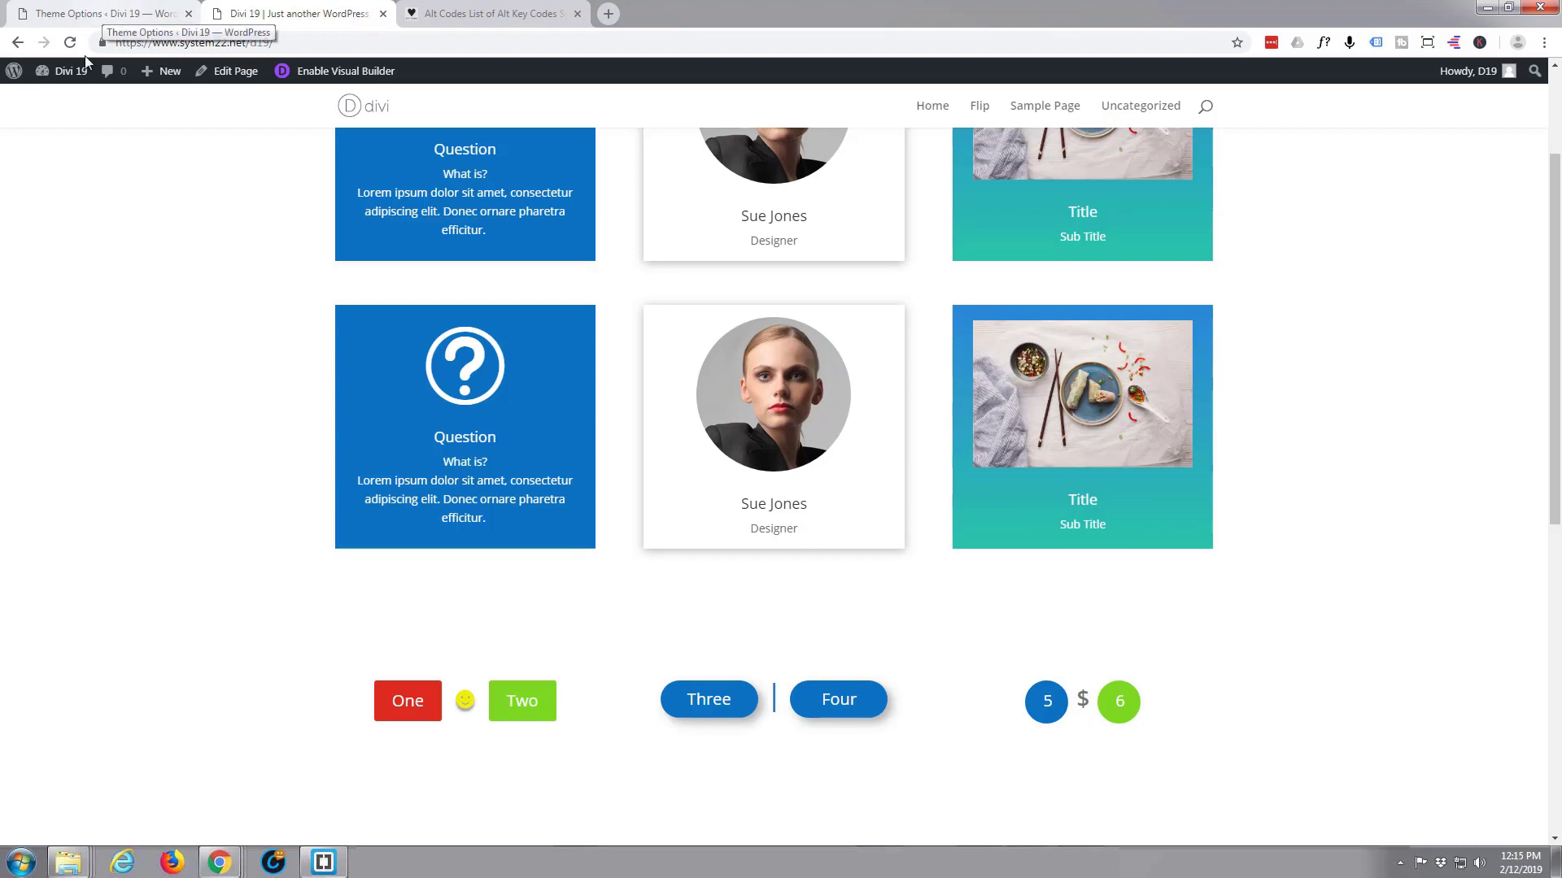
mouse_move(65, 72)
middle_click(51, 107)
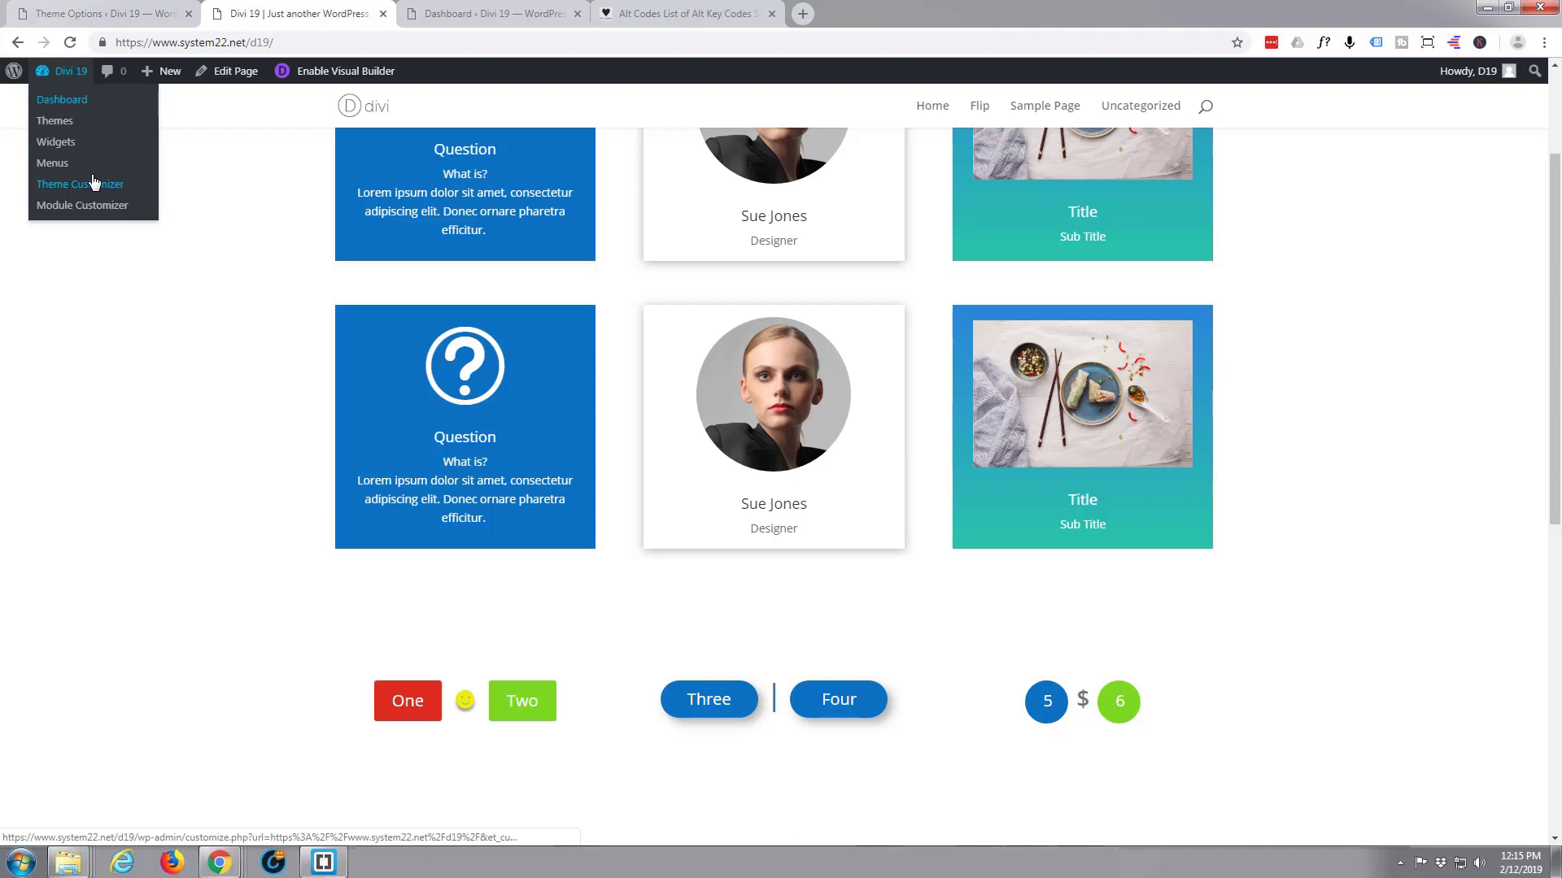
- In the Dashboard tab, go to Plugins and get the plugin search field ready
left_click(468, 15)
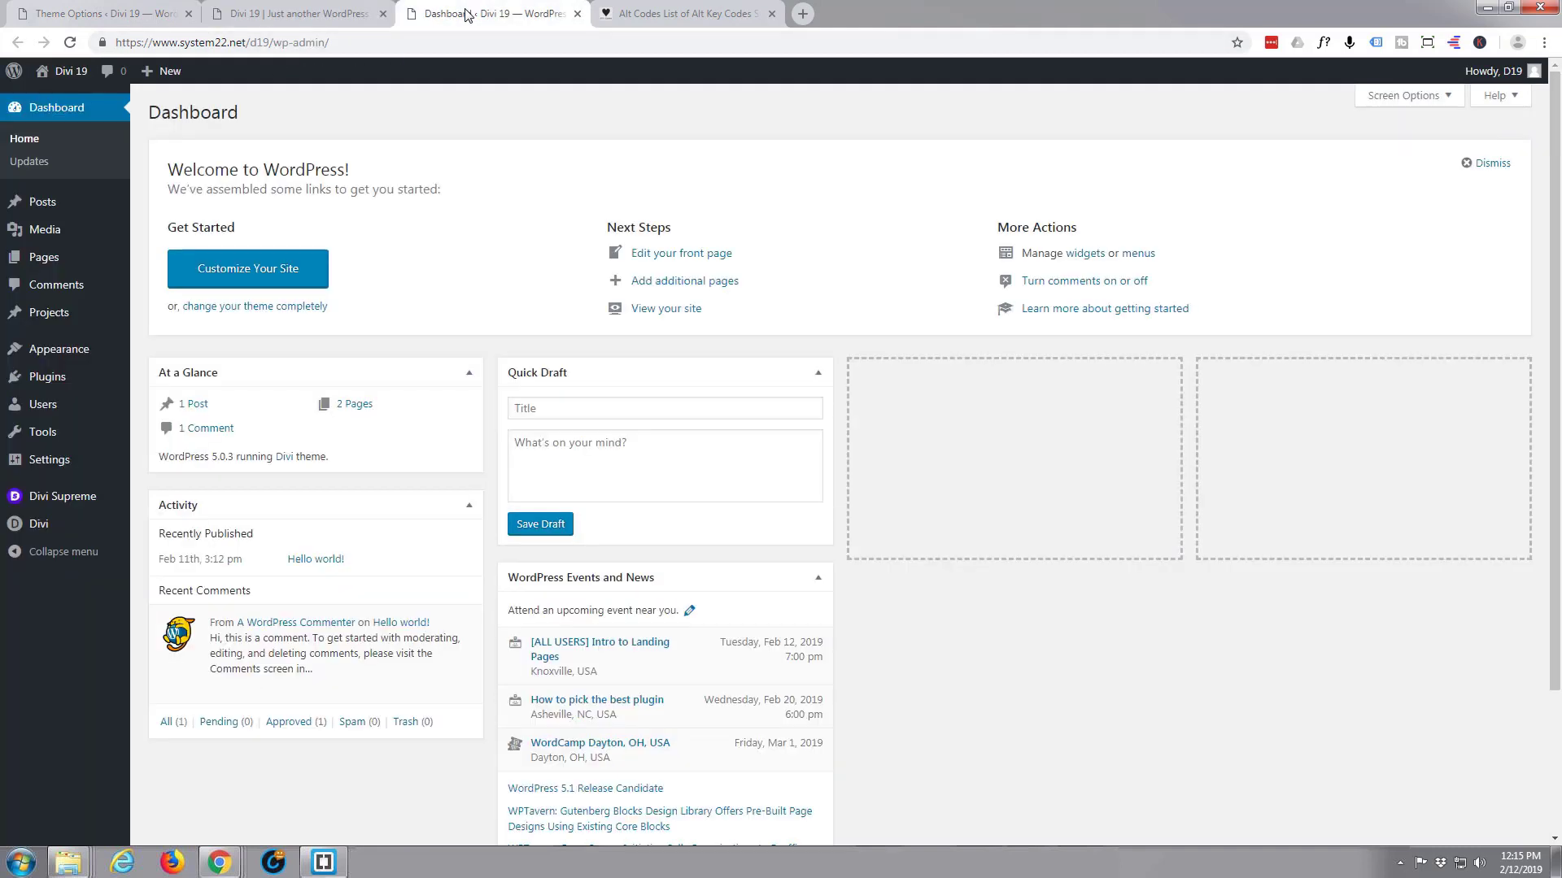
left_click(46, 379)
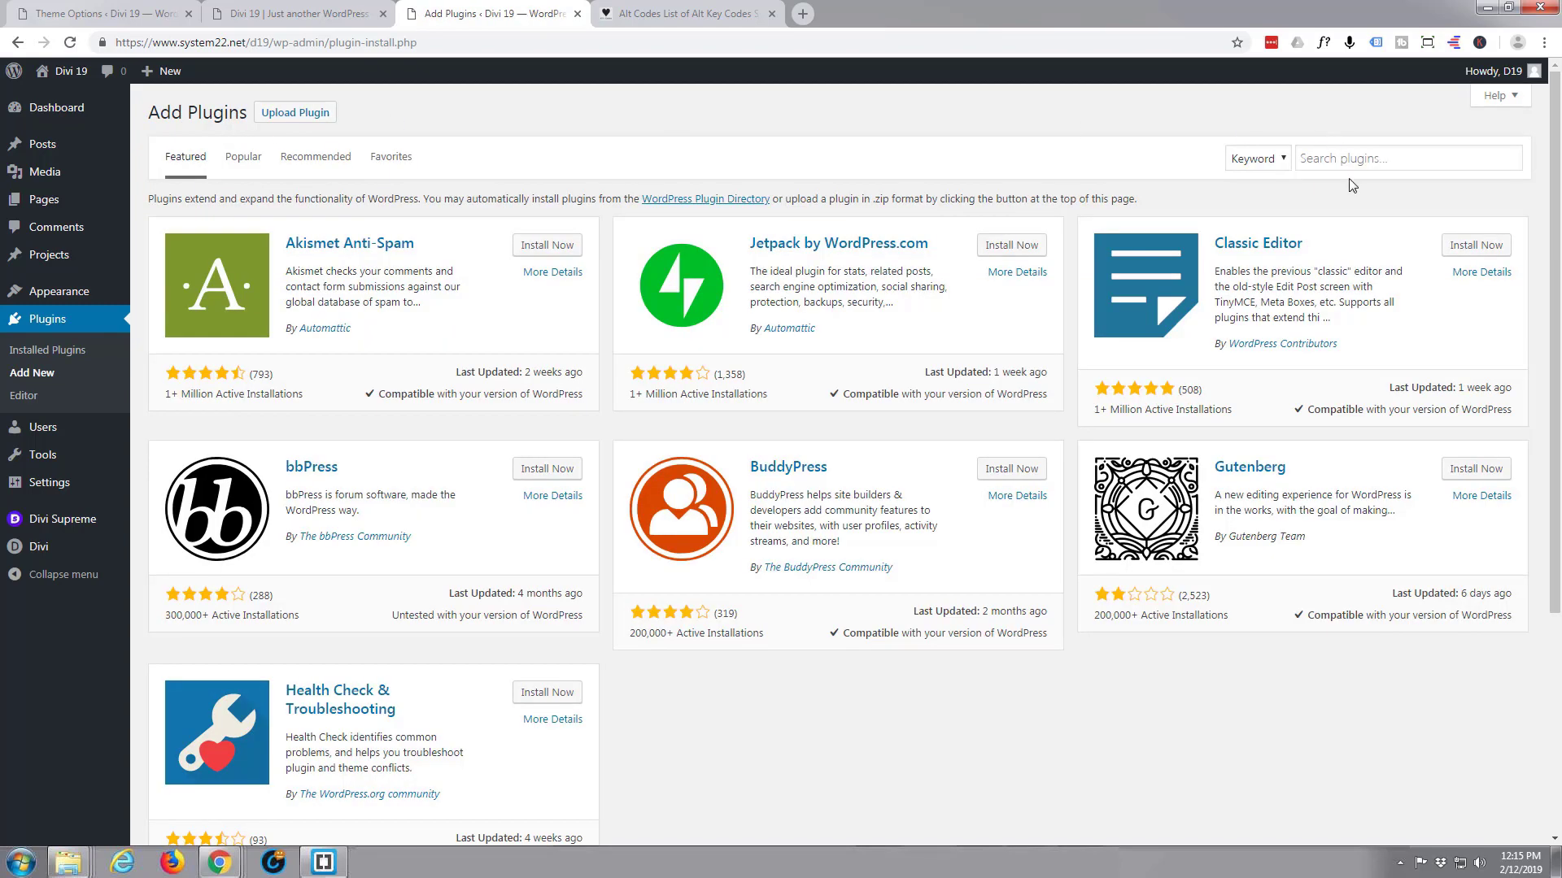
left_click(1342, 160)
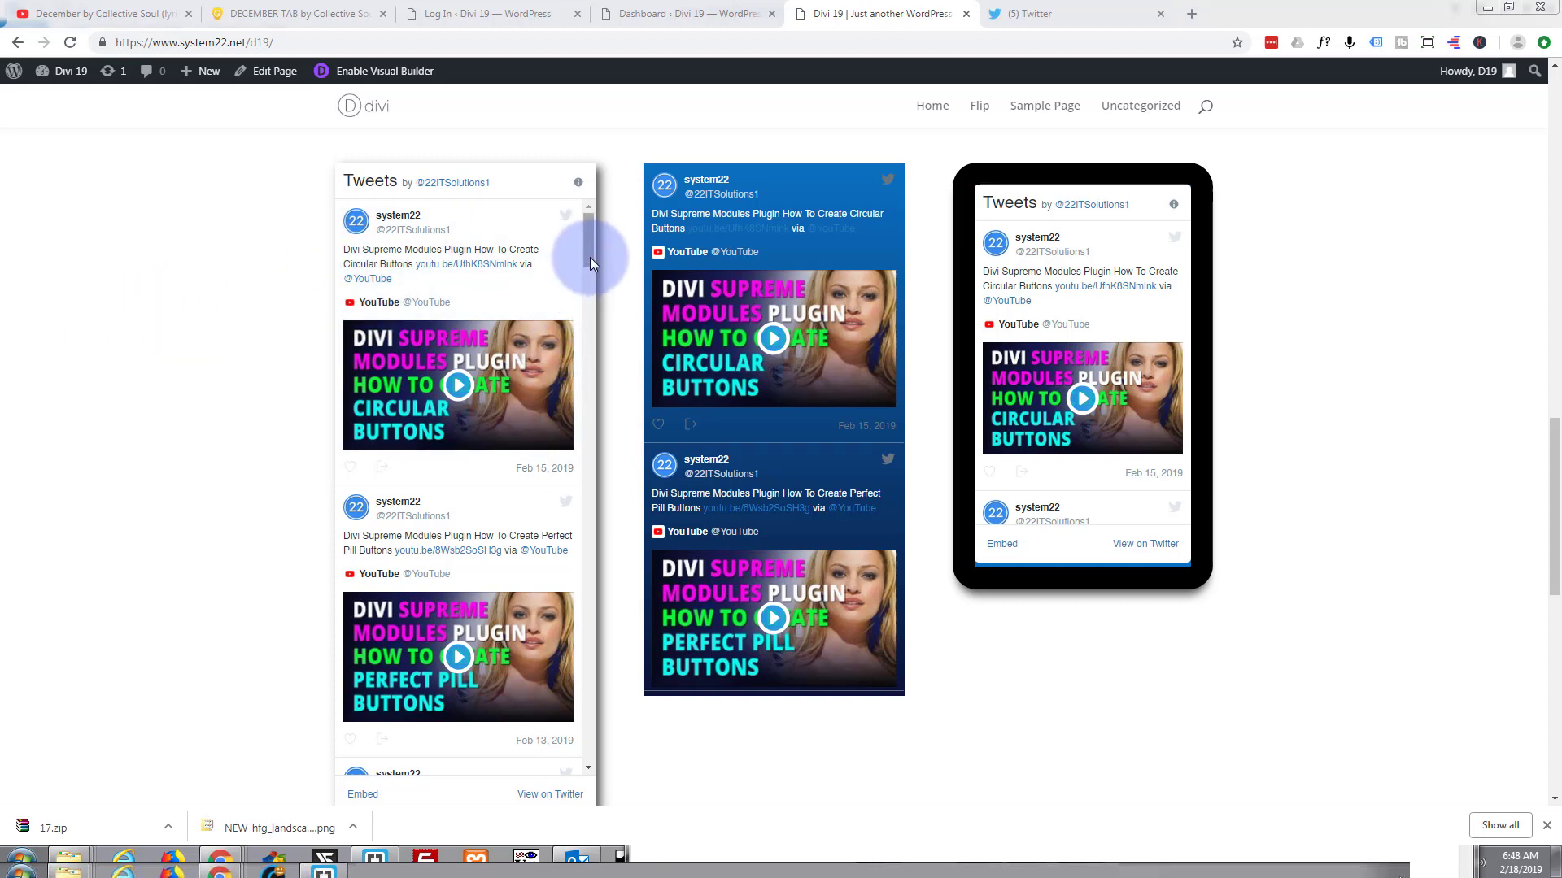
mouse_move(589, 257)
left_mouse_down()
mouse_move(581, 389)
mouse_move(593, 286)
left_mouse_up()
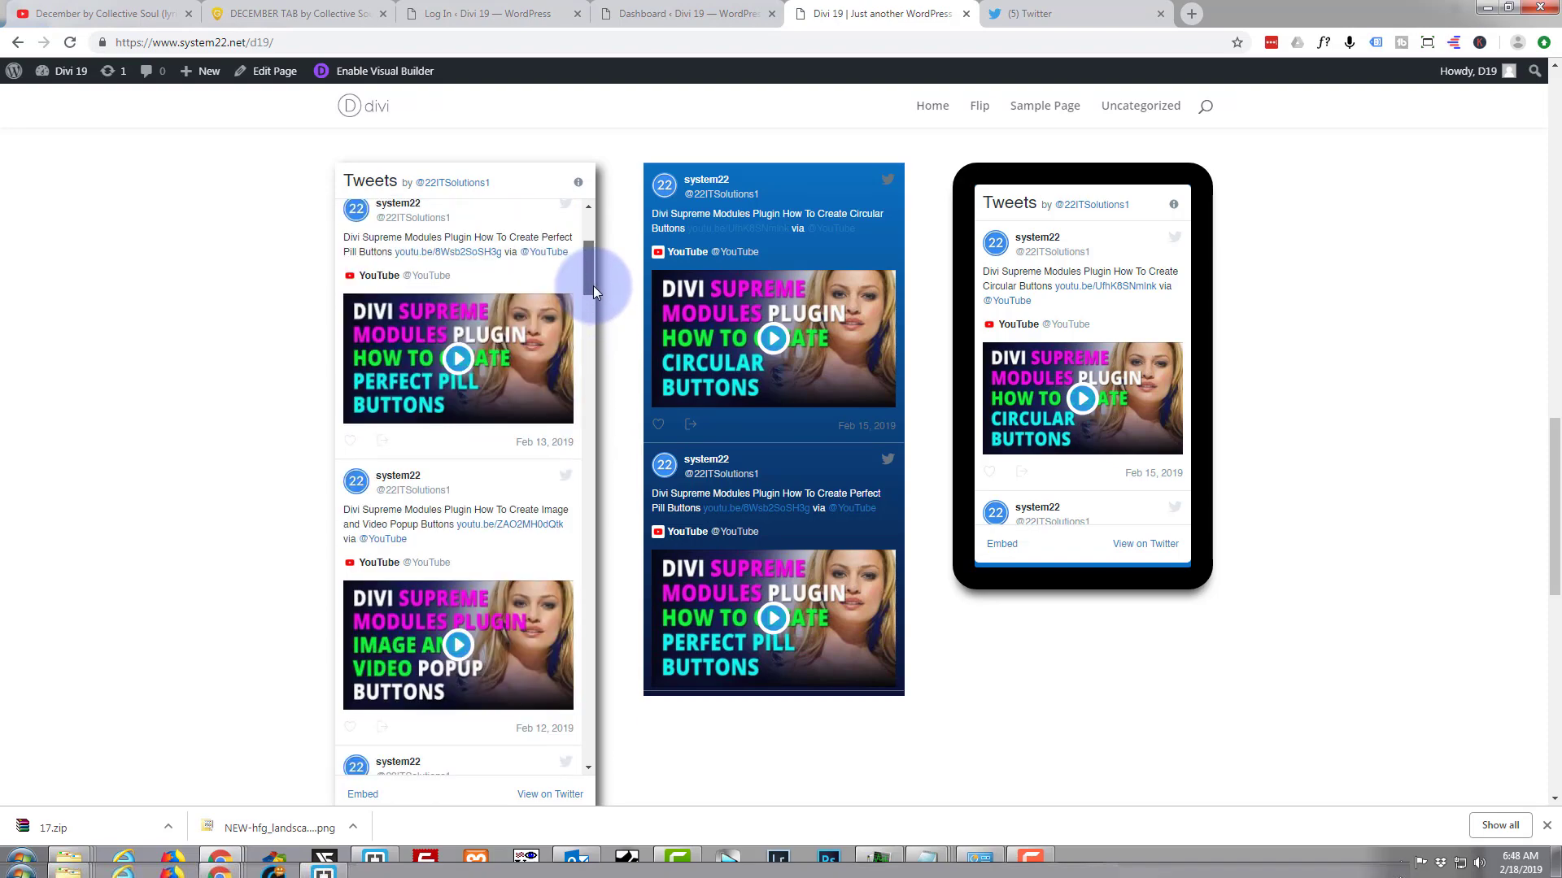
scroll(456, 350, "down", 2)
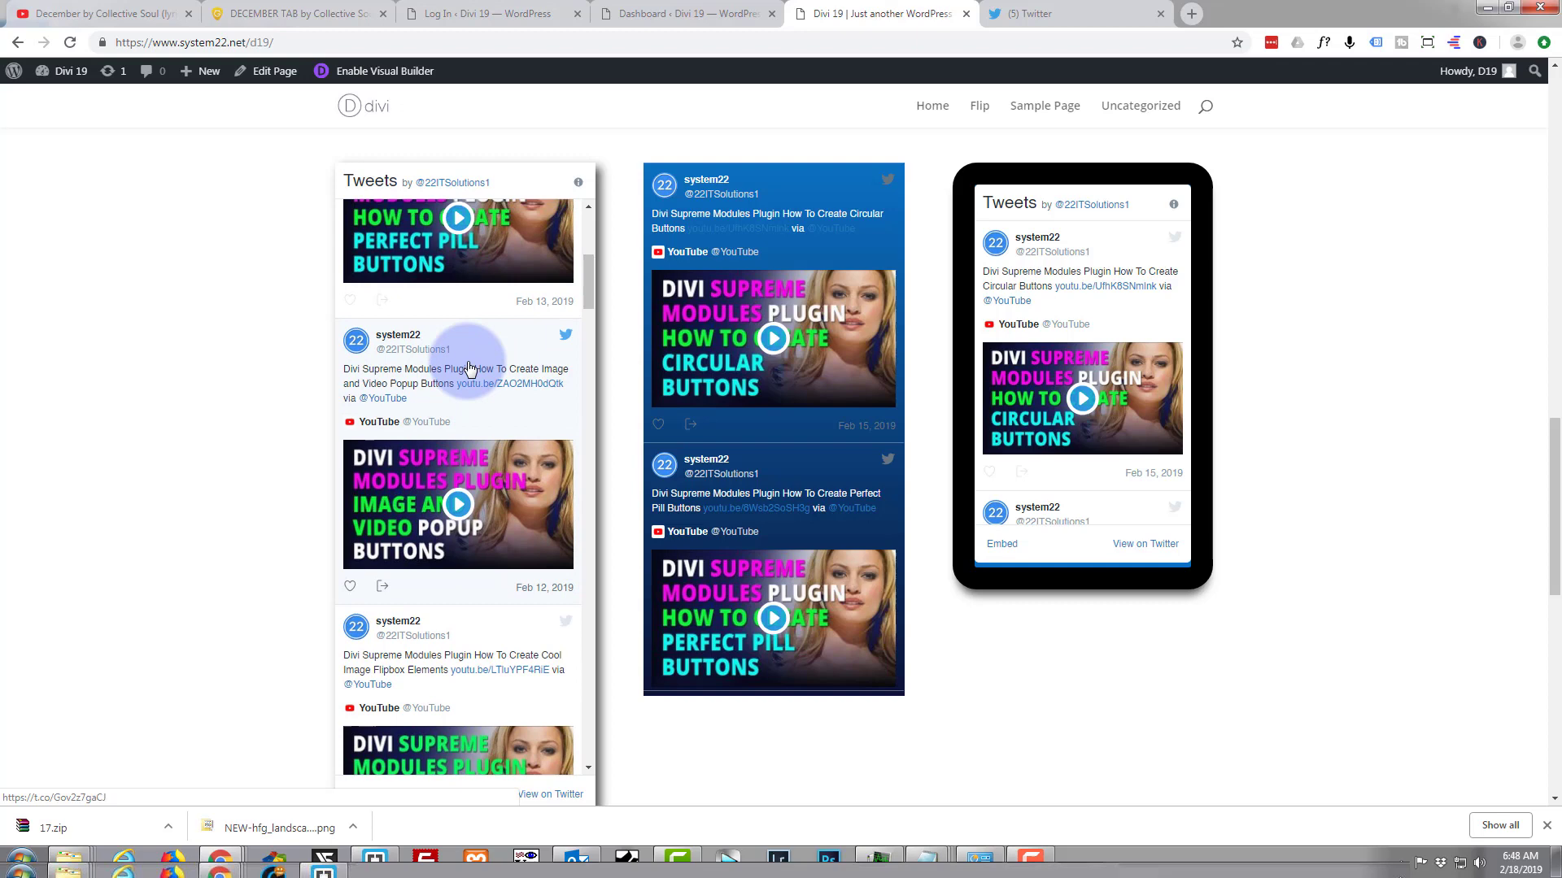
scroll(469, 367, "up", 6)
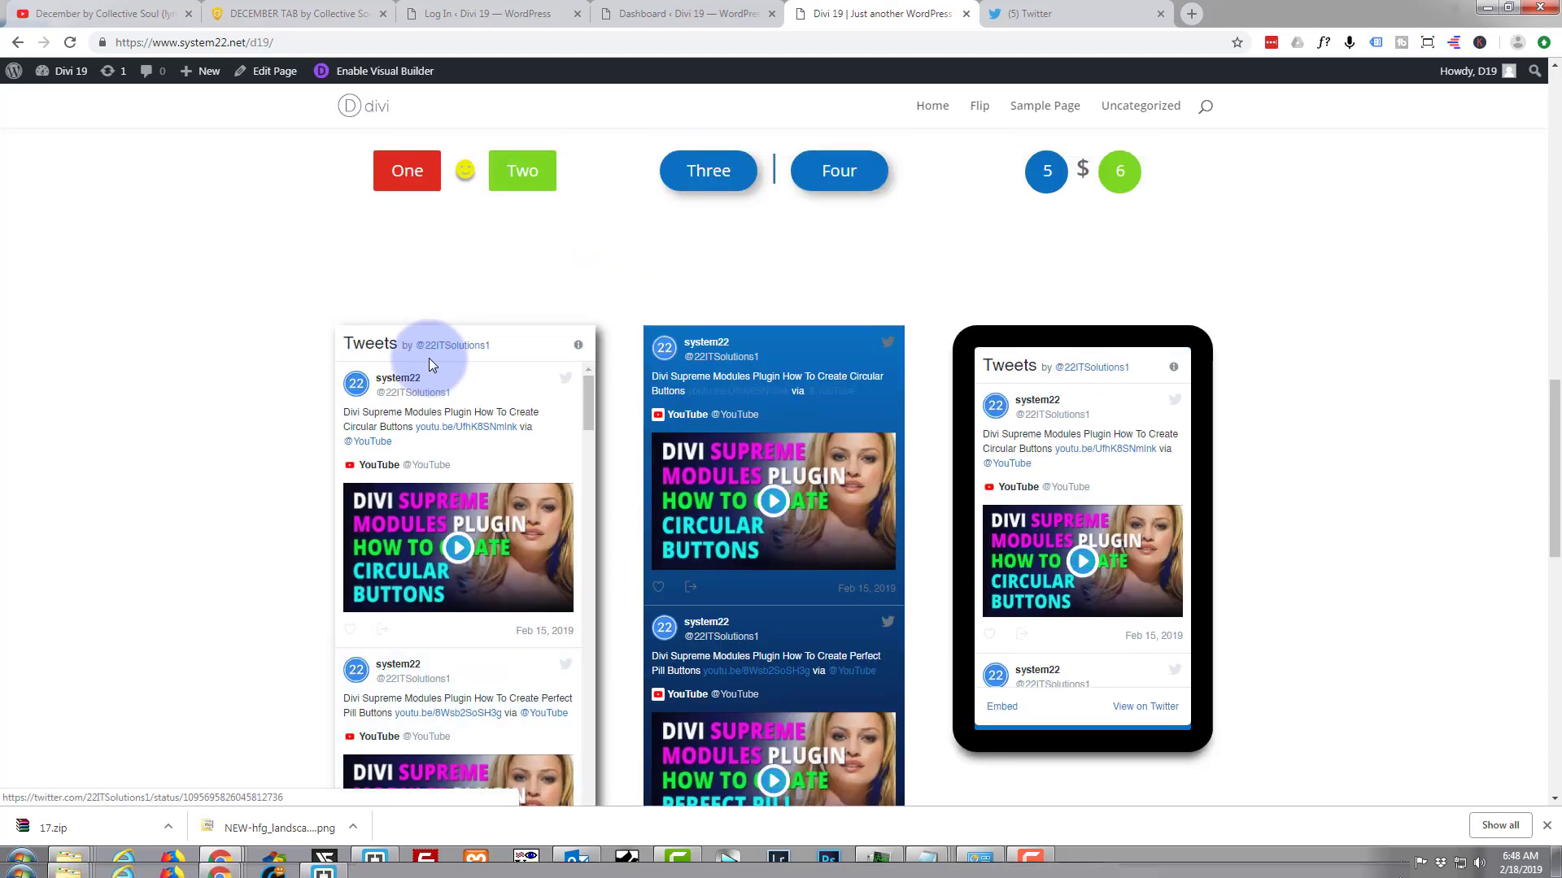
scroll(767, 346, "down", 2)
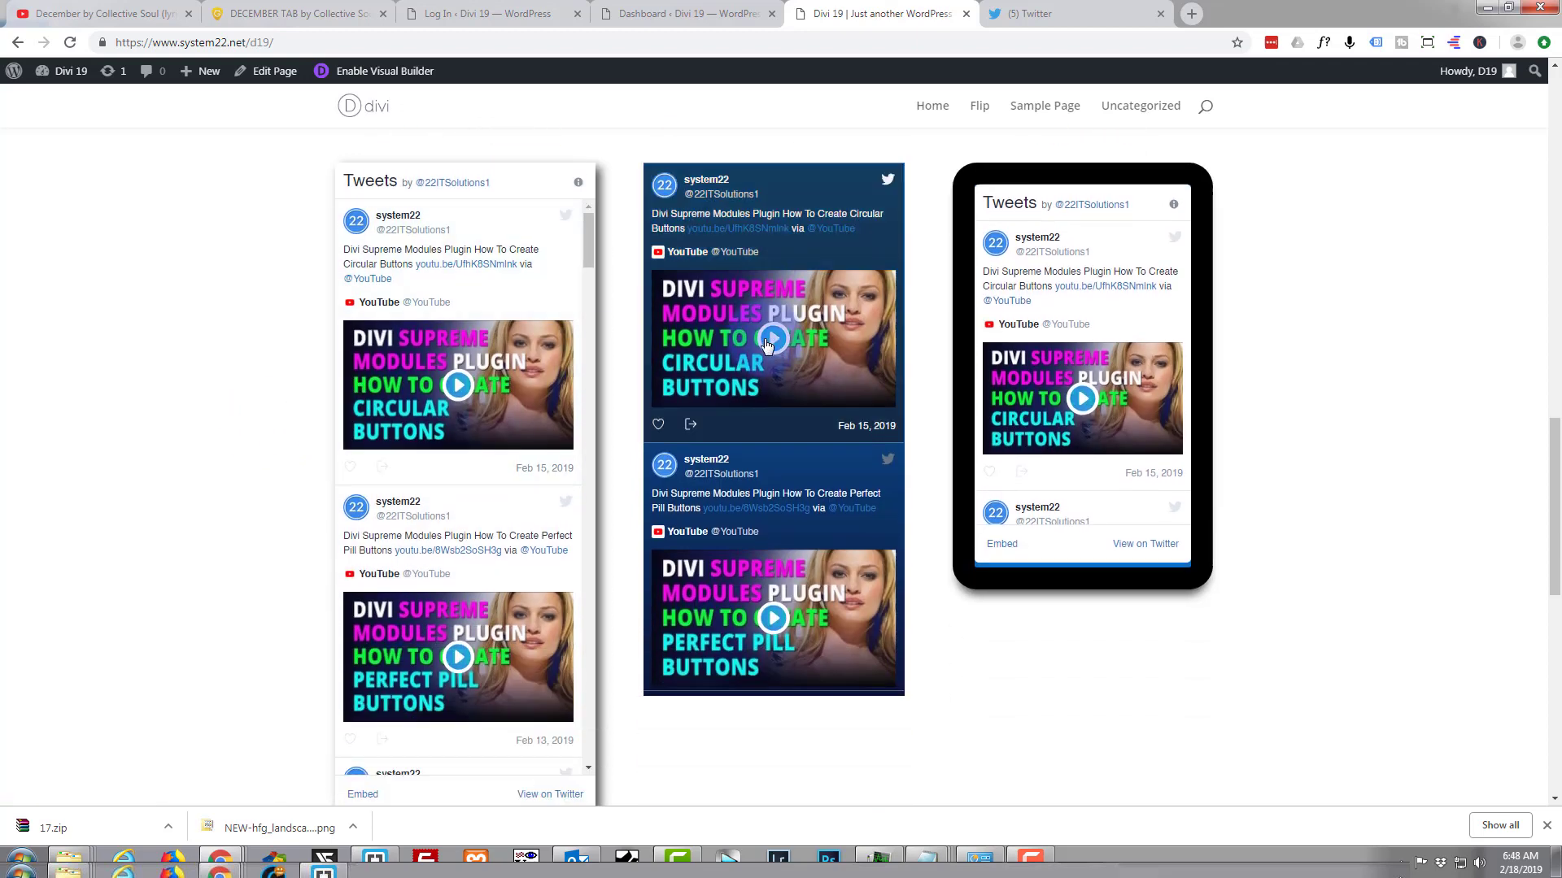
scroll(739, 311, "down", 1)
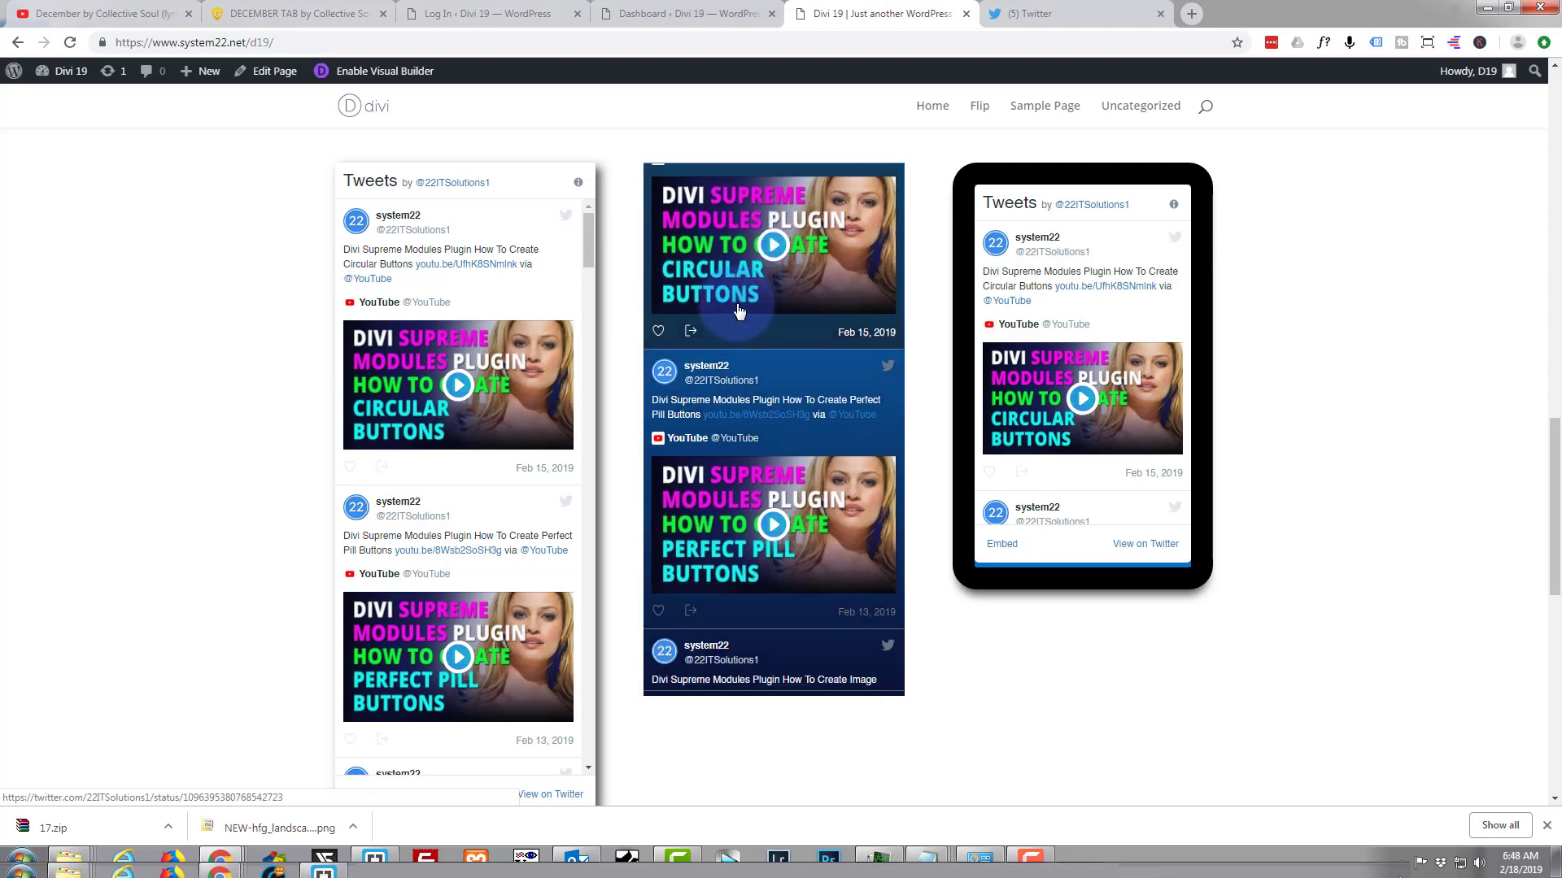
scroll(739, 311, "down", 7)
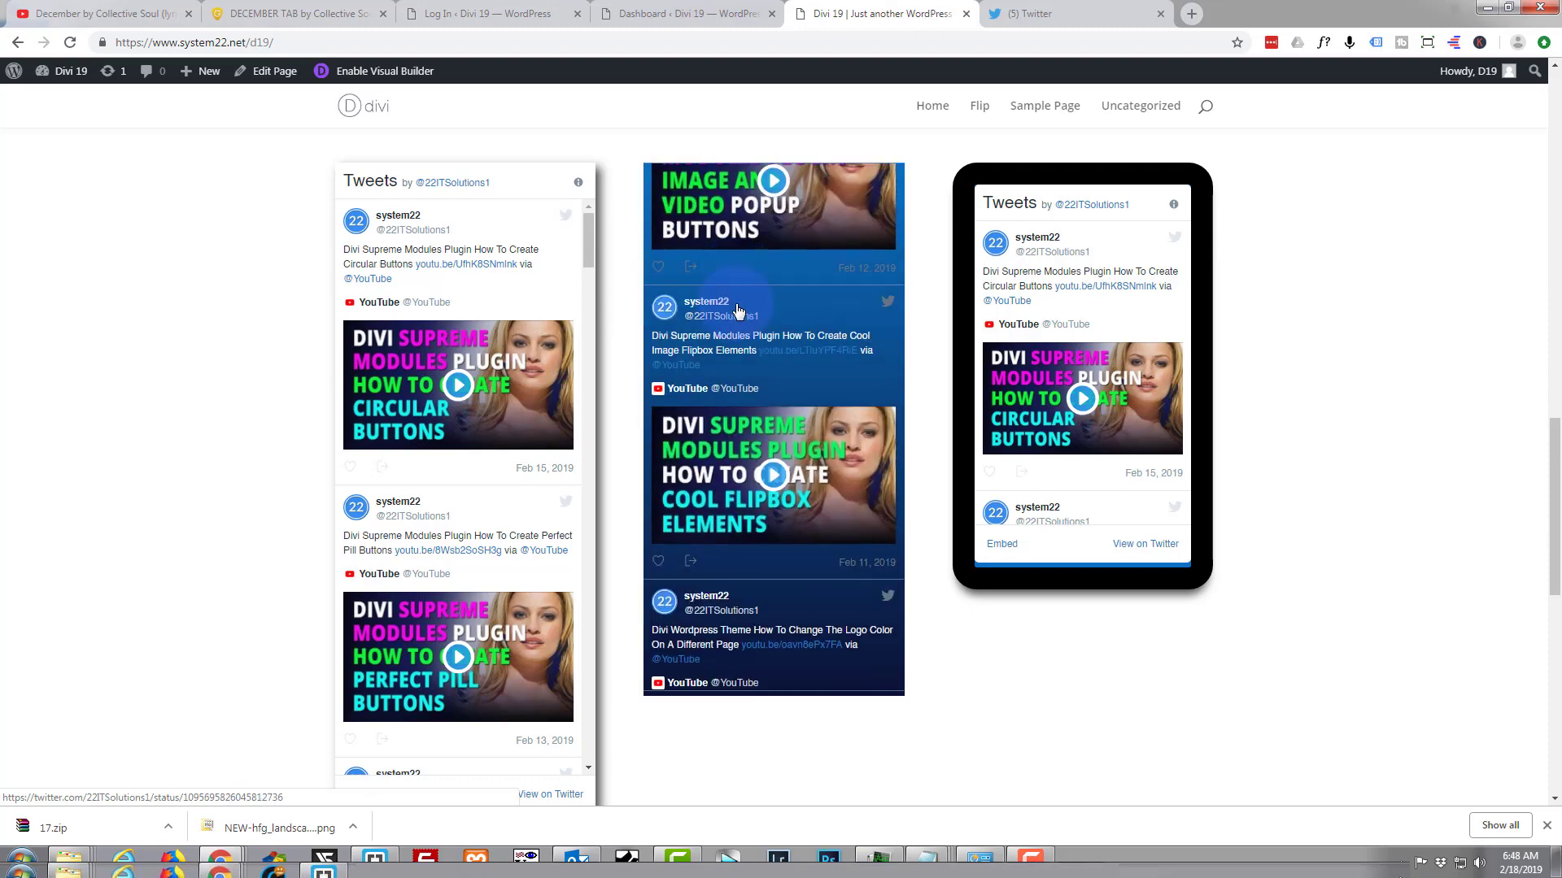
scroll(738, 311, "down", 7)
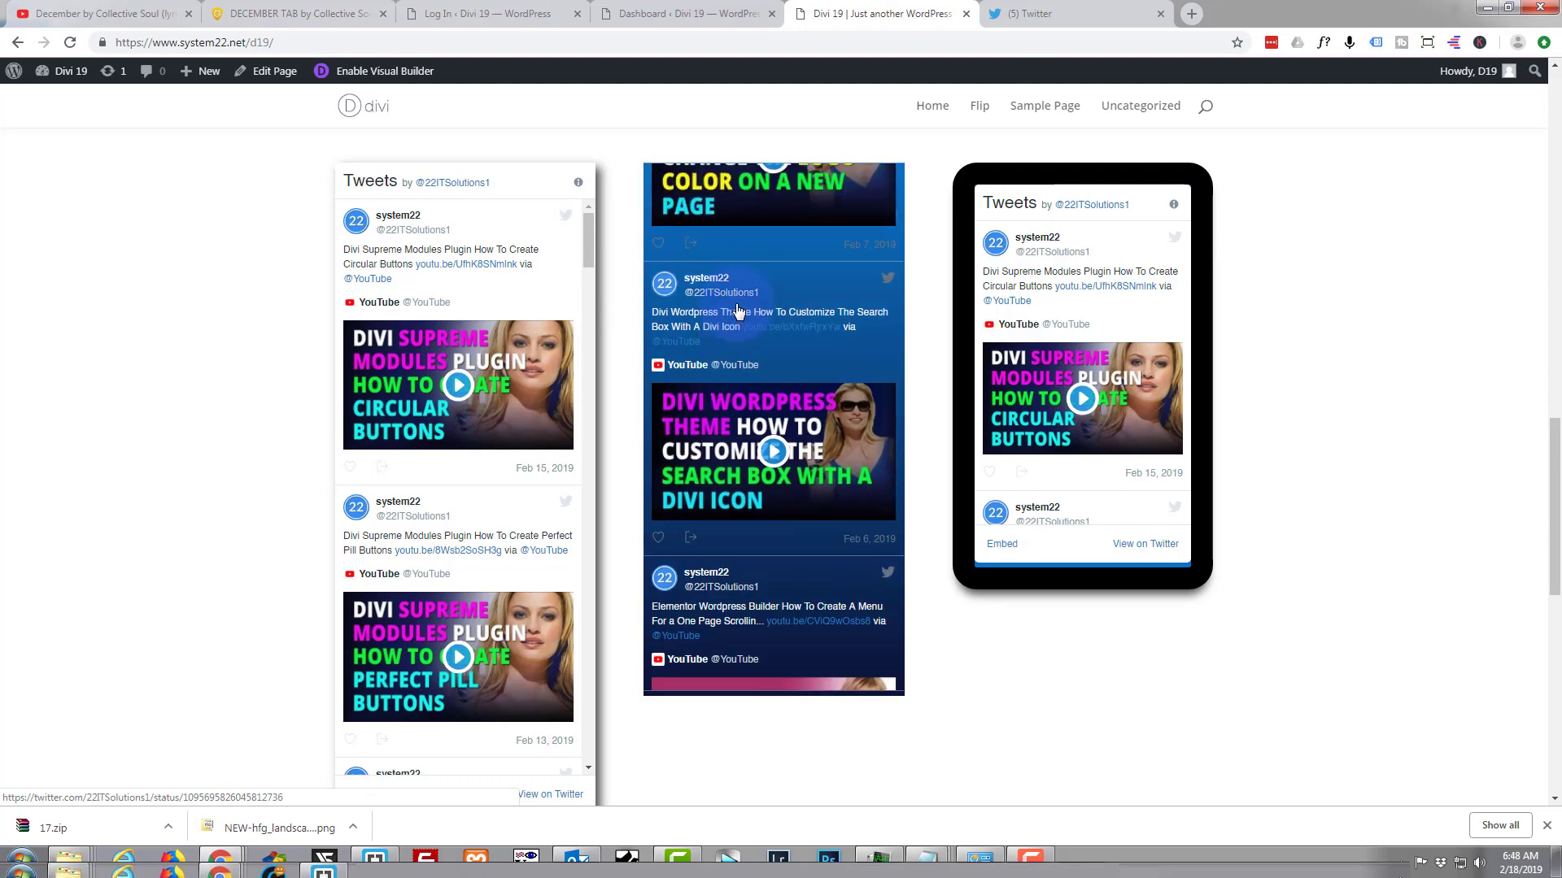
scroll(739, 310, "up", 12)
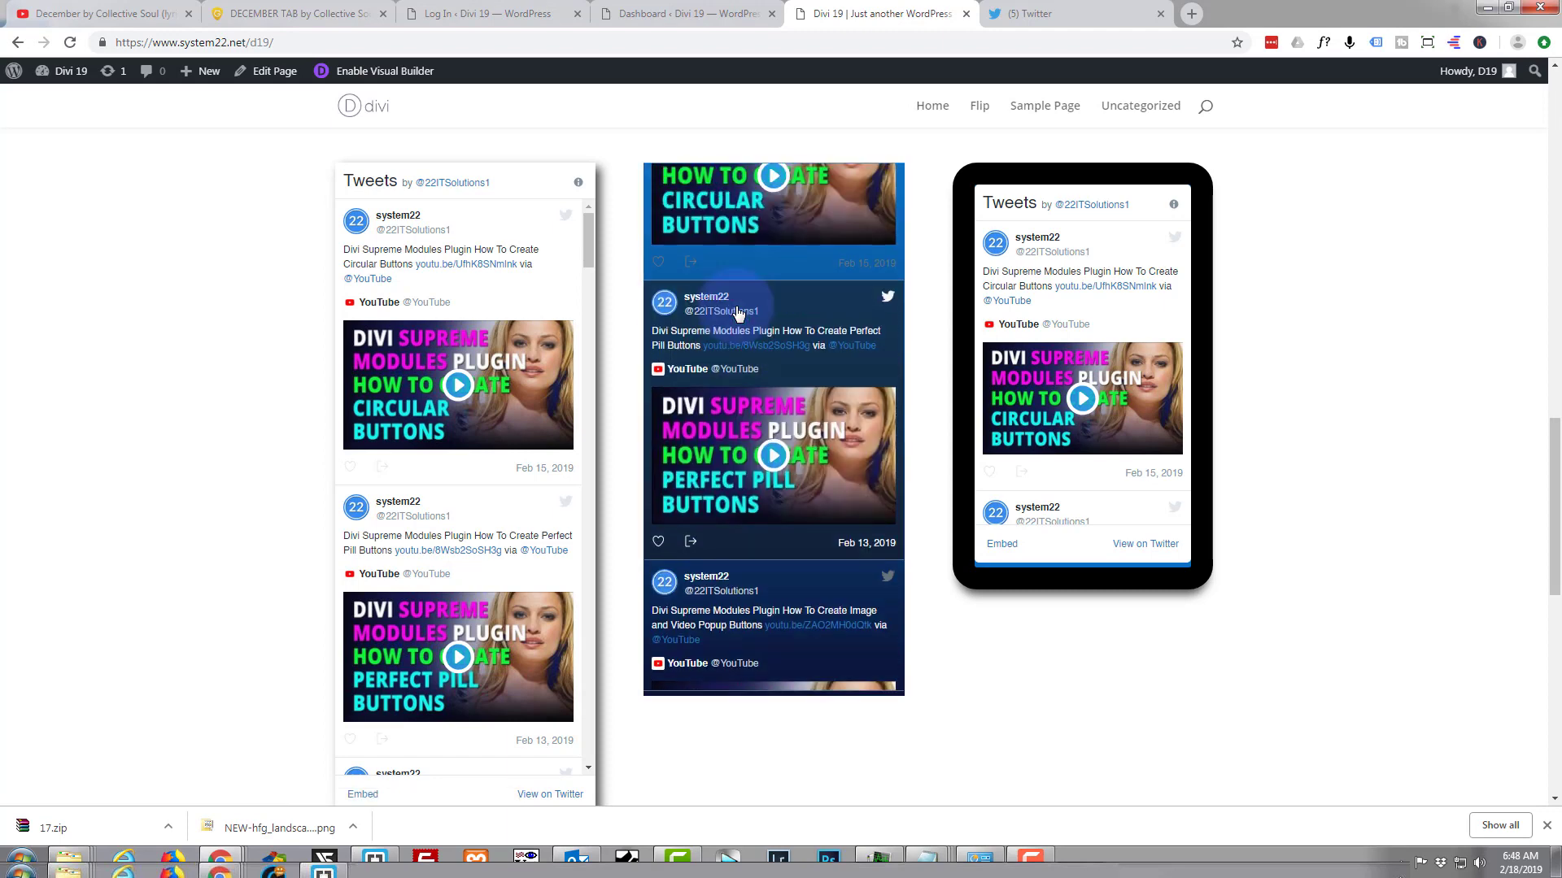
scroll(739, 311, "up", 2)
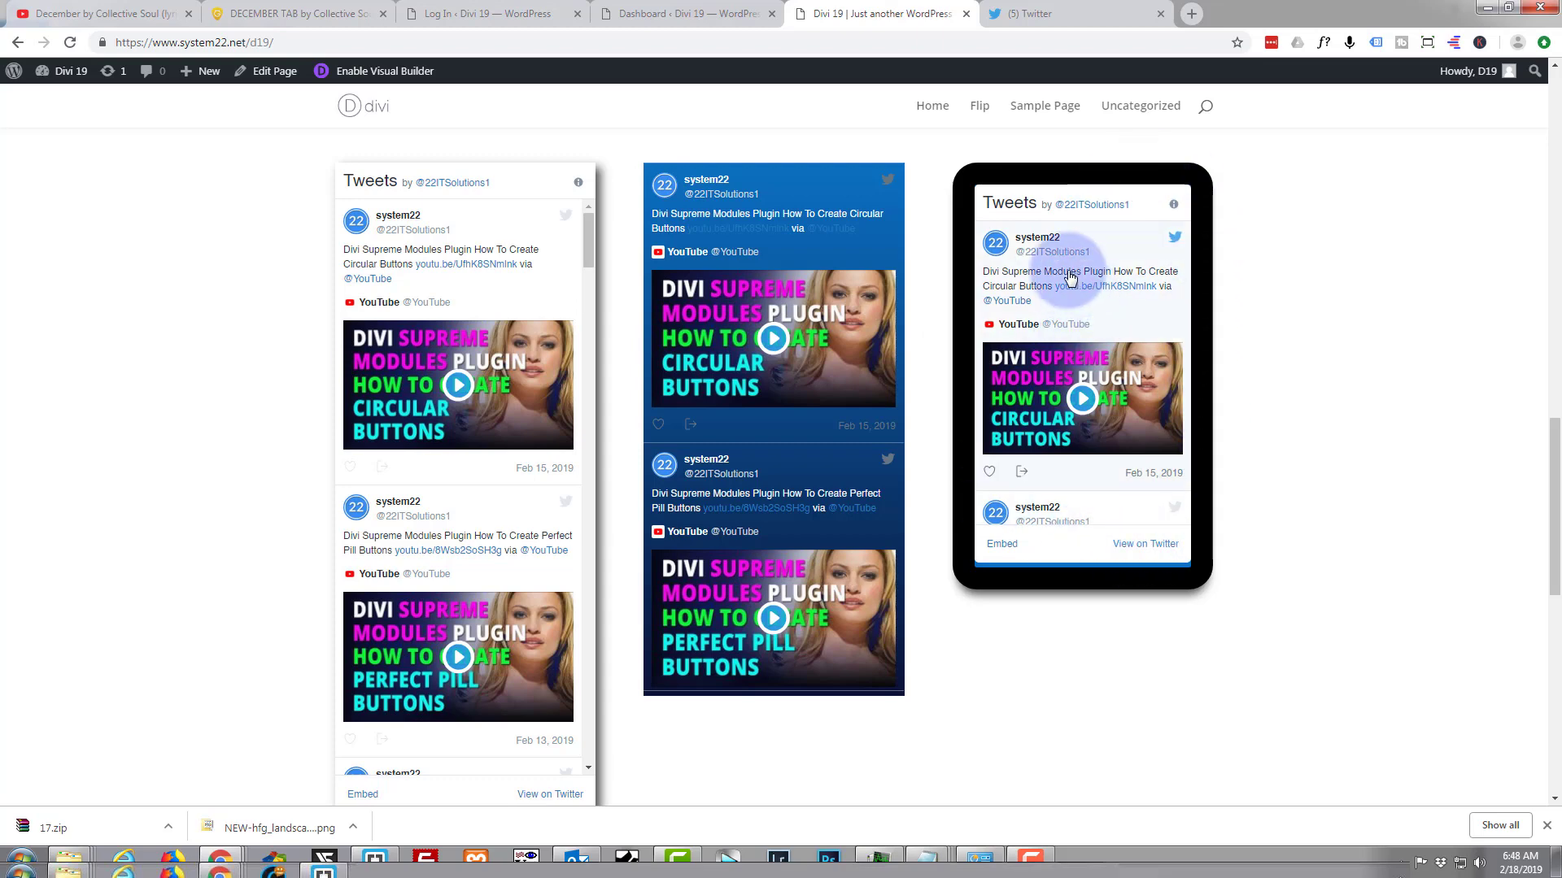
scroll(1077, 294, "down", 7)
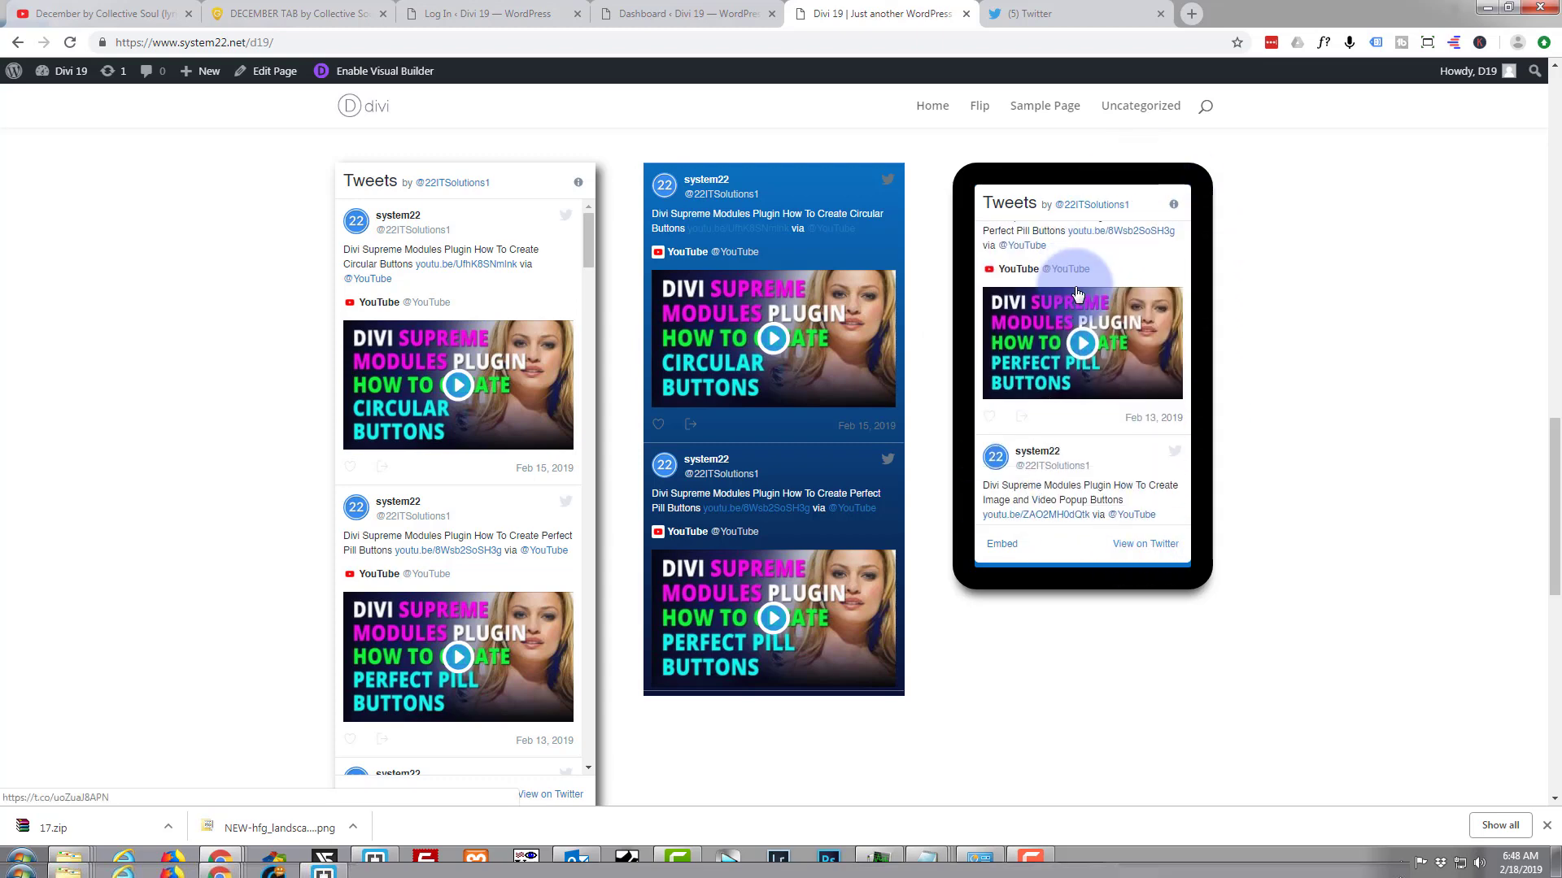
scroll(1077, 294, "down", 8)
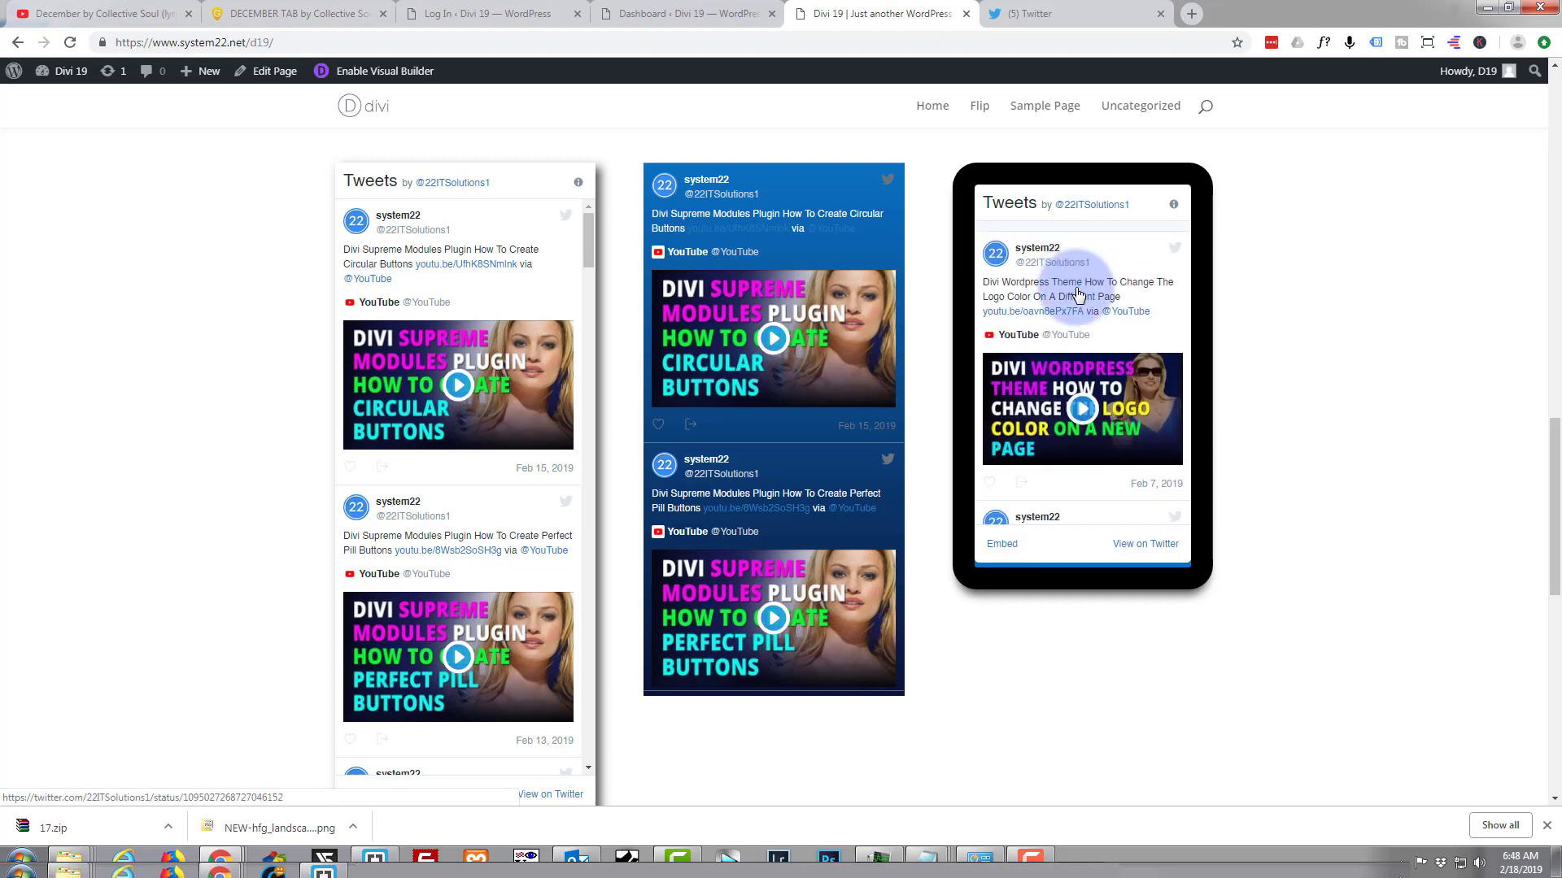
scroll(1080, 294, "down", 2)
scroll(1074, 301, "up", 7)
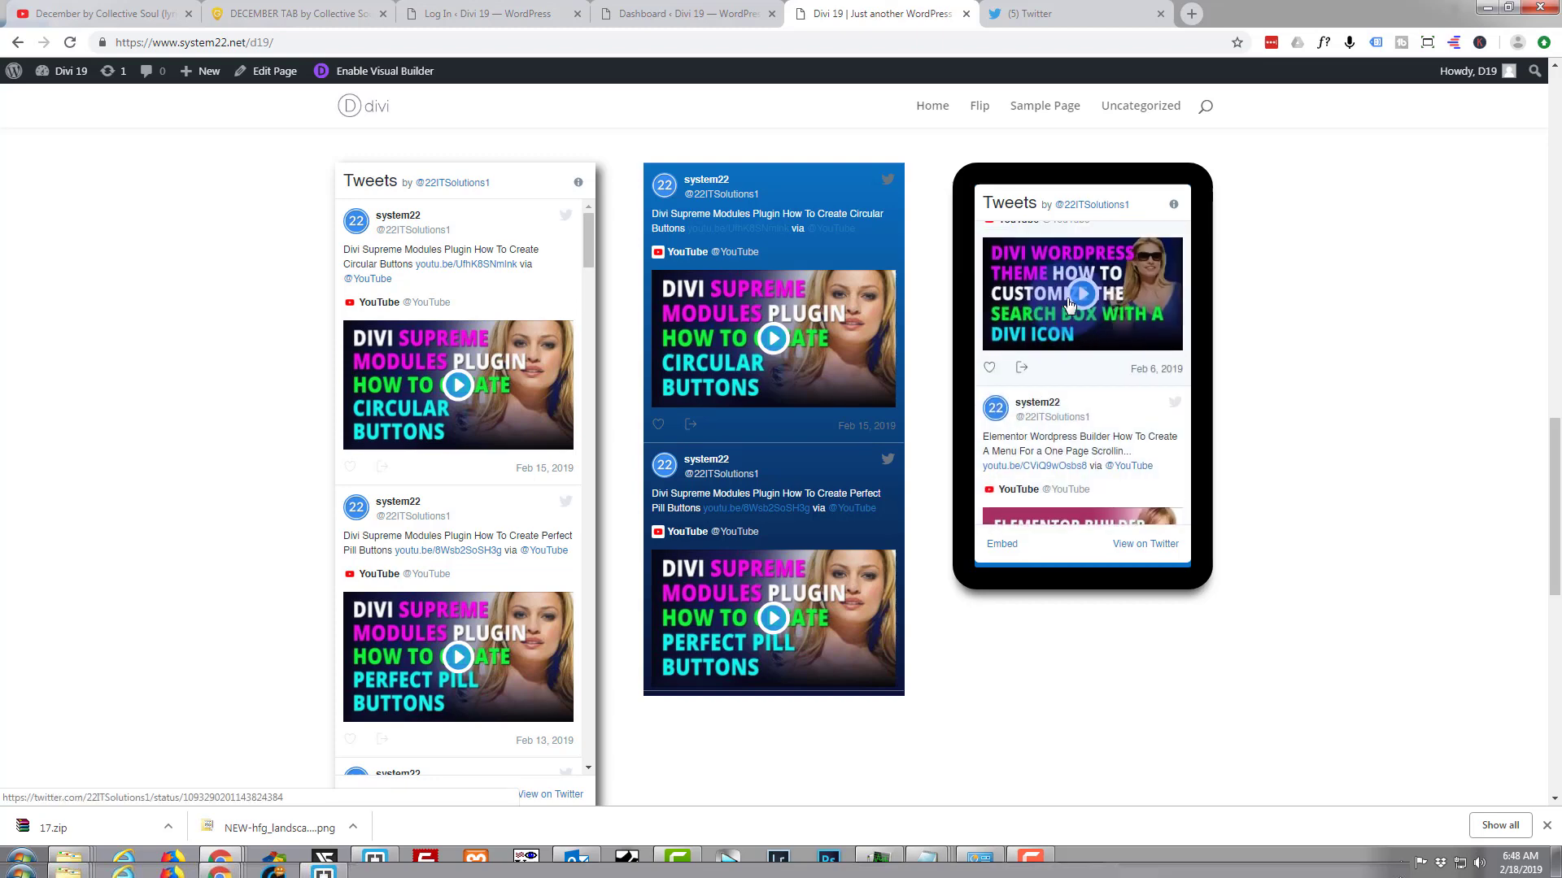
scroll(1069, 306, "up", 8)
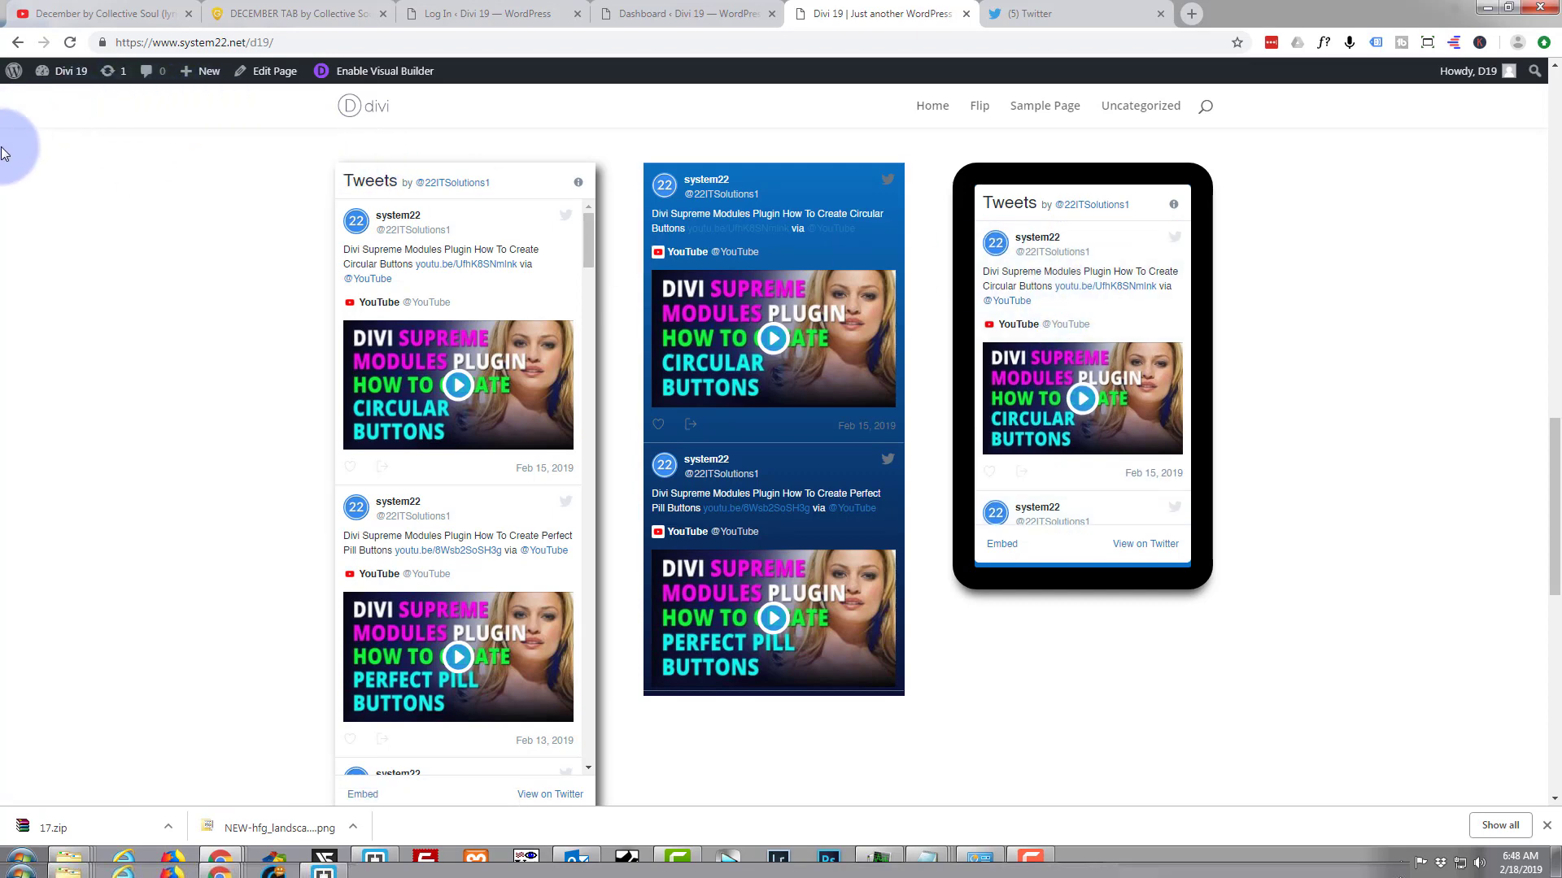
- Switch the page into Divi's Visual Builder and scroll to the empty three-column row
left_click(378, 73)
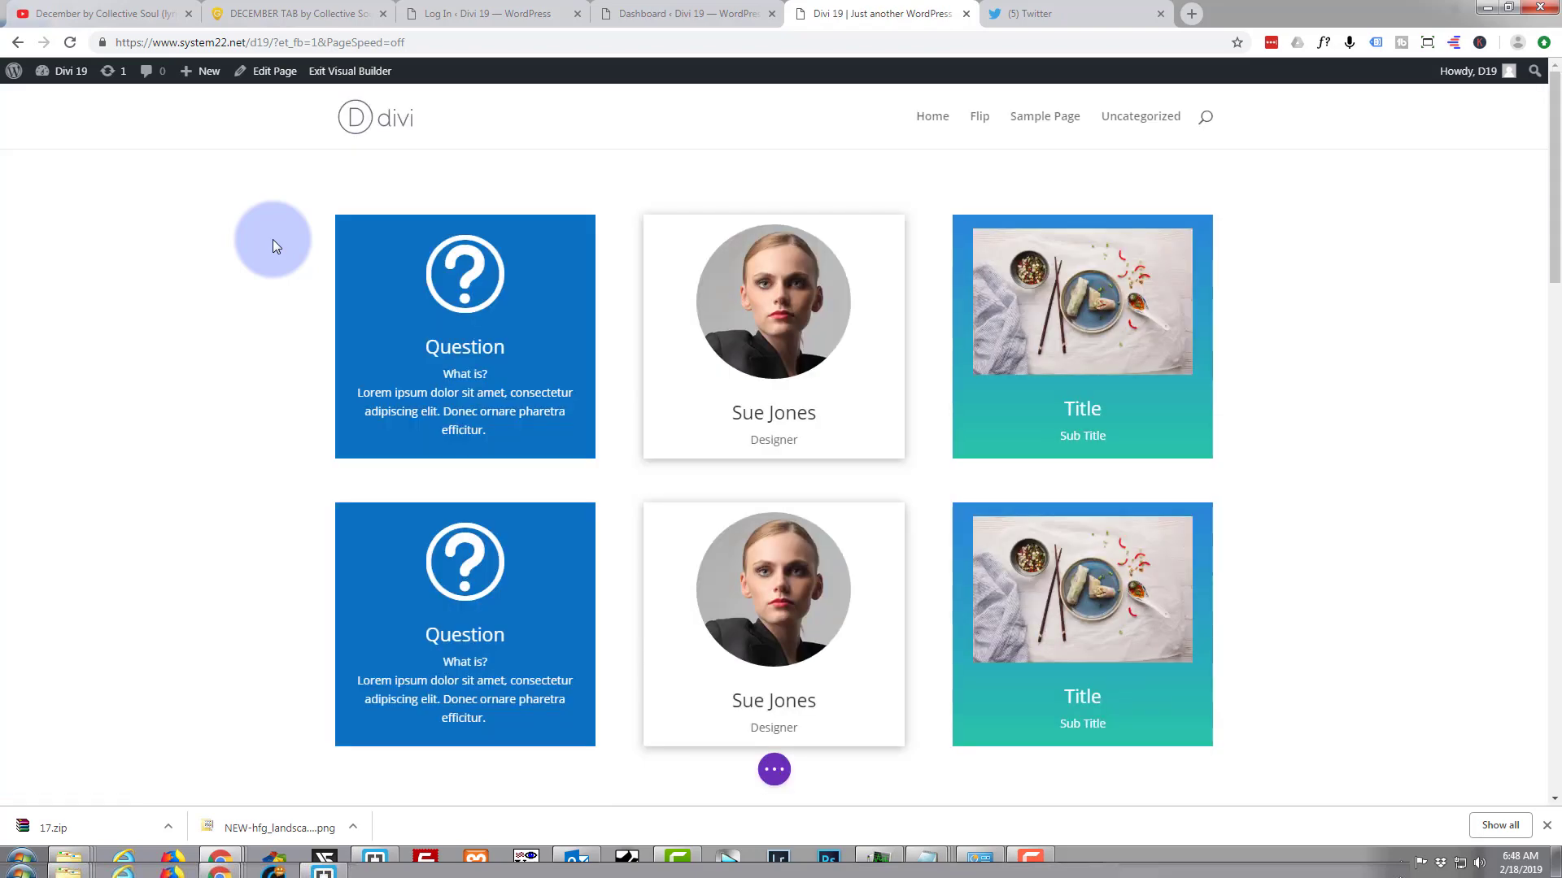
scroll(275, 237, "down", 5)
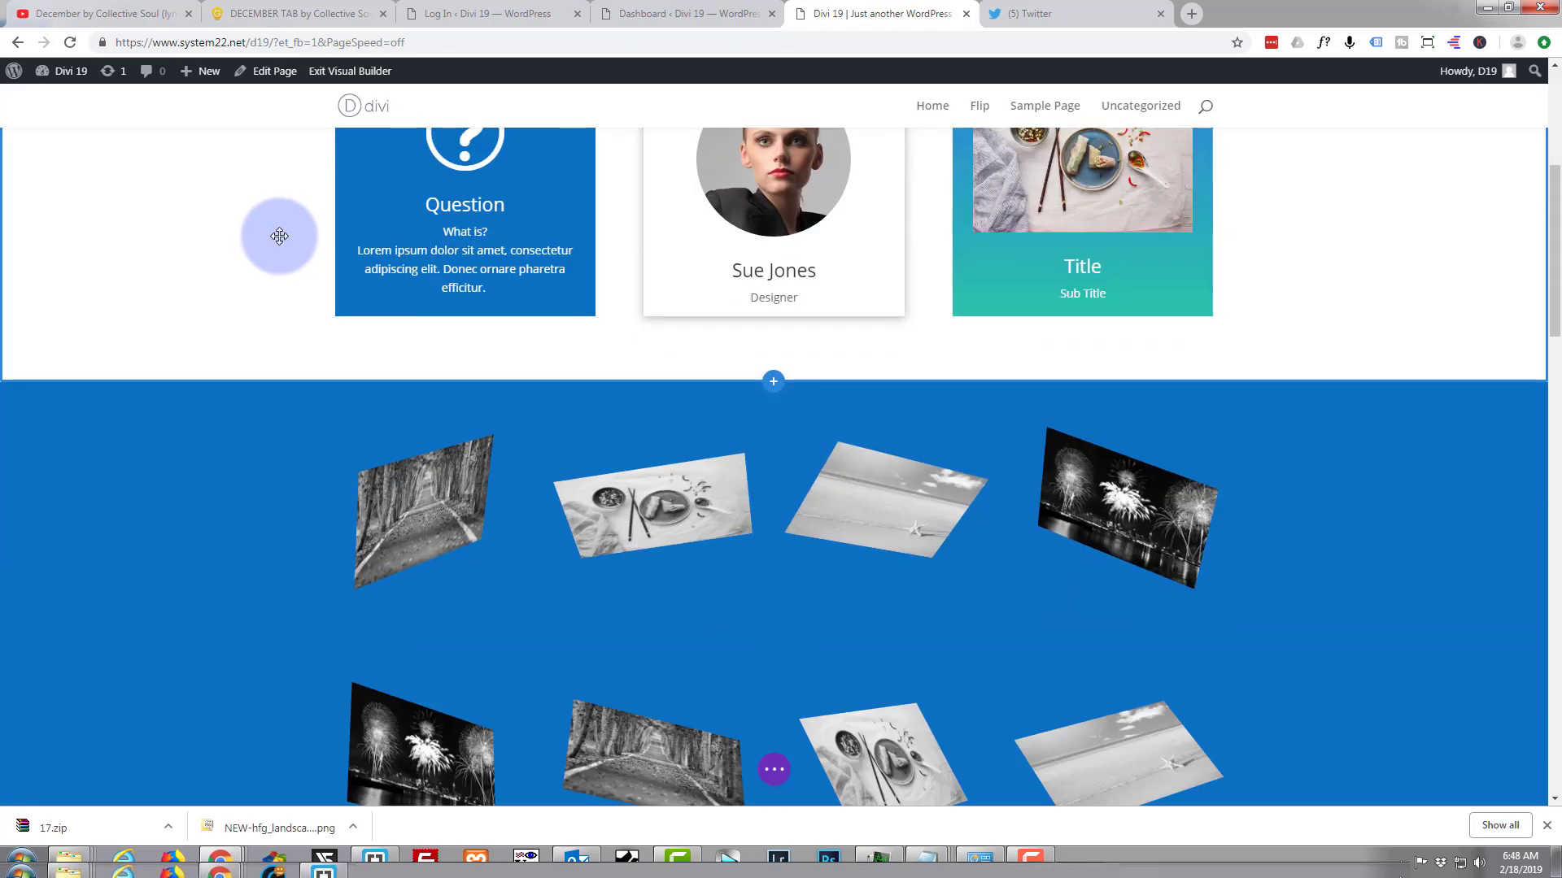
scroll(279, 236, "down", 14)
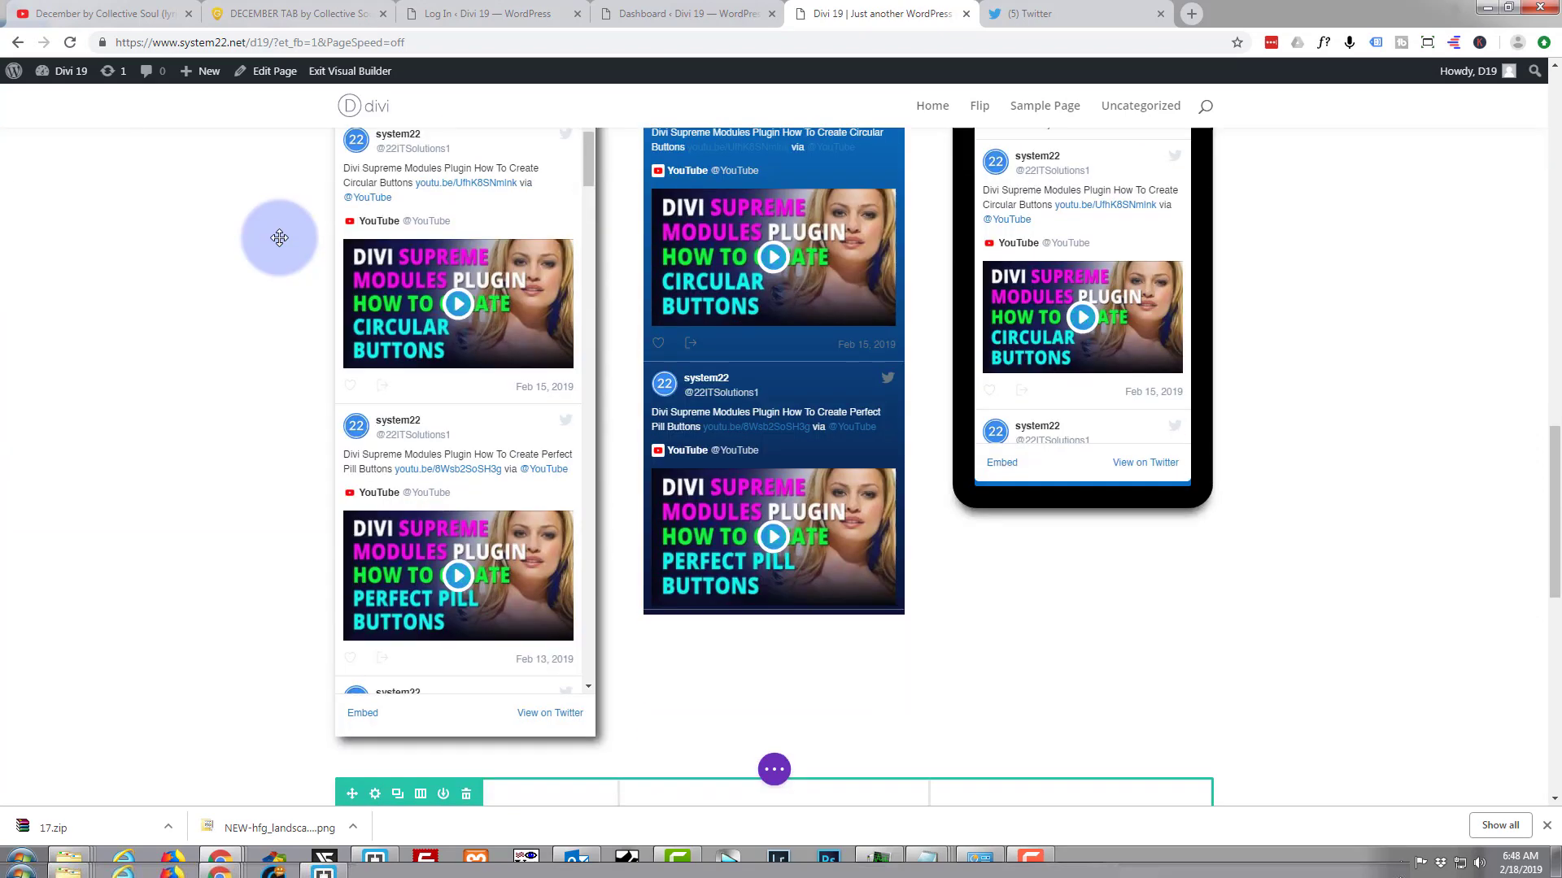
scroll(279, 238, "down", 4)
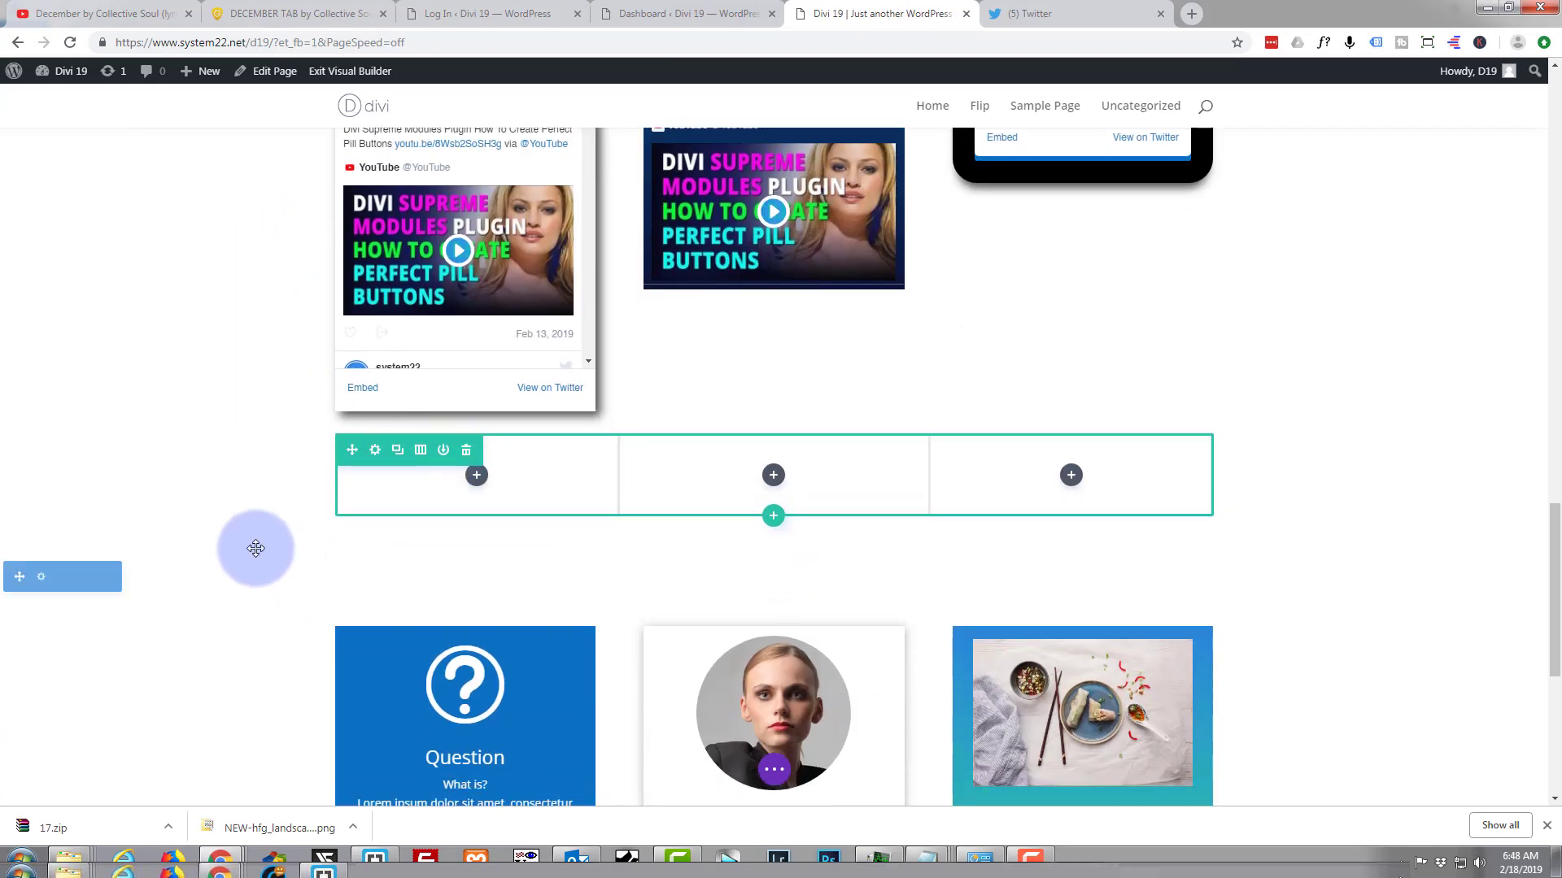
- Insert a Supreme Embed Twitter Timeline module into the row's first column
left_click(477, 476)
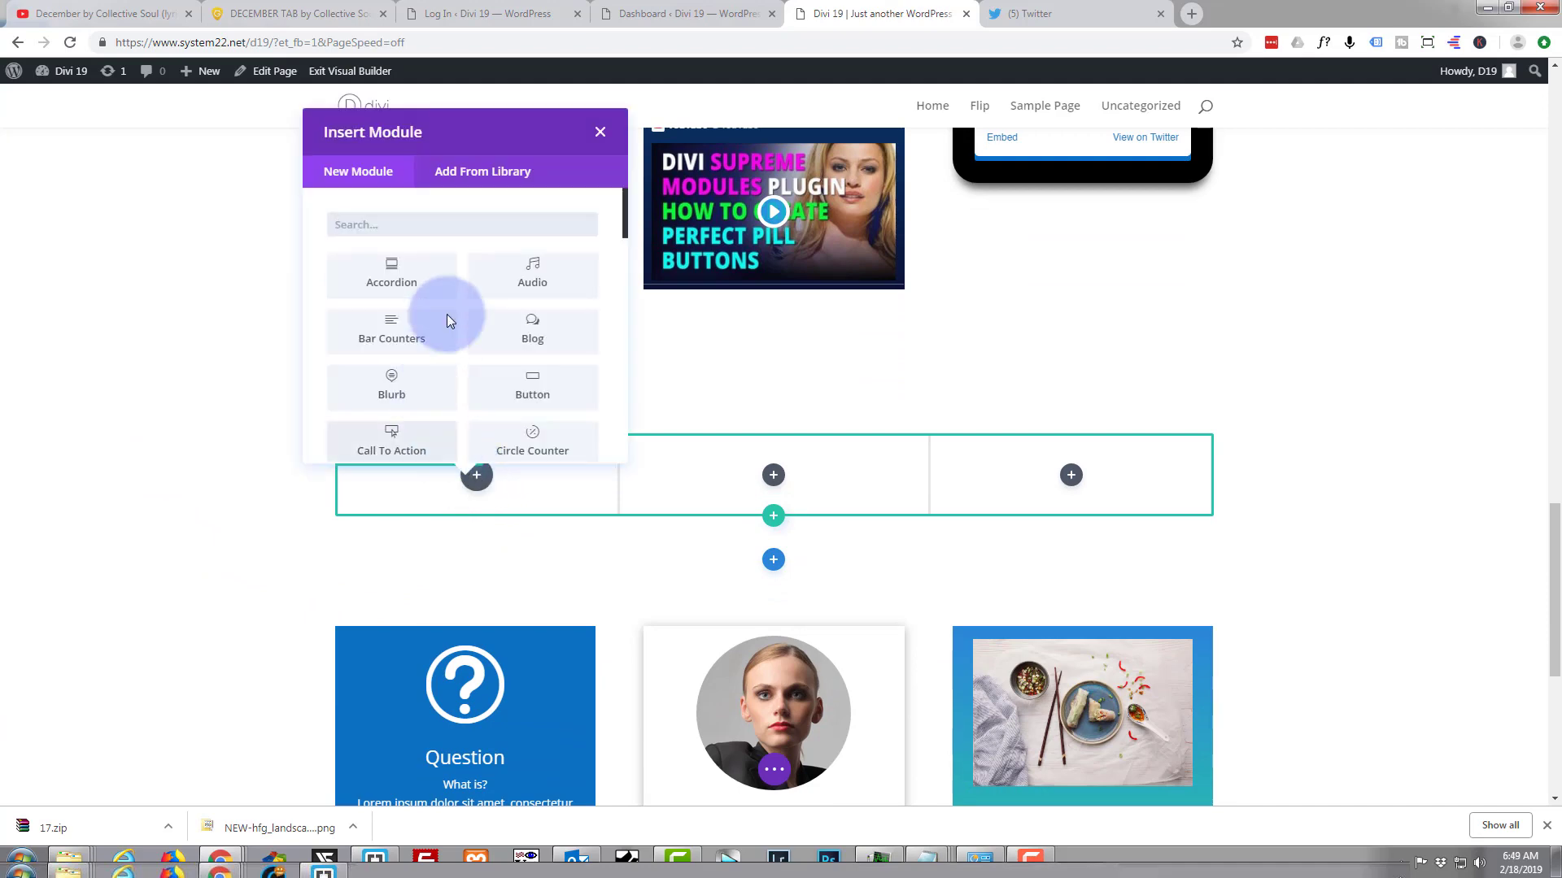
scroll(431, 285, "down", 2)
scroll(433, 285, "down", 6)
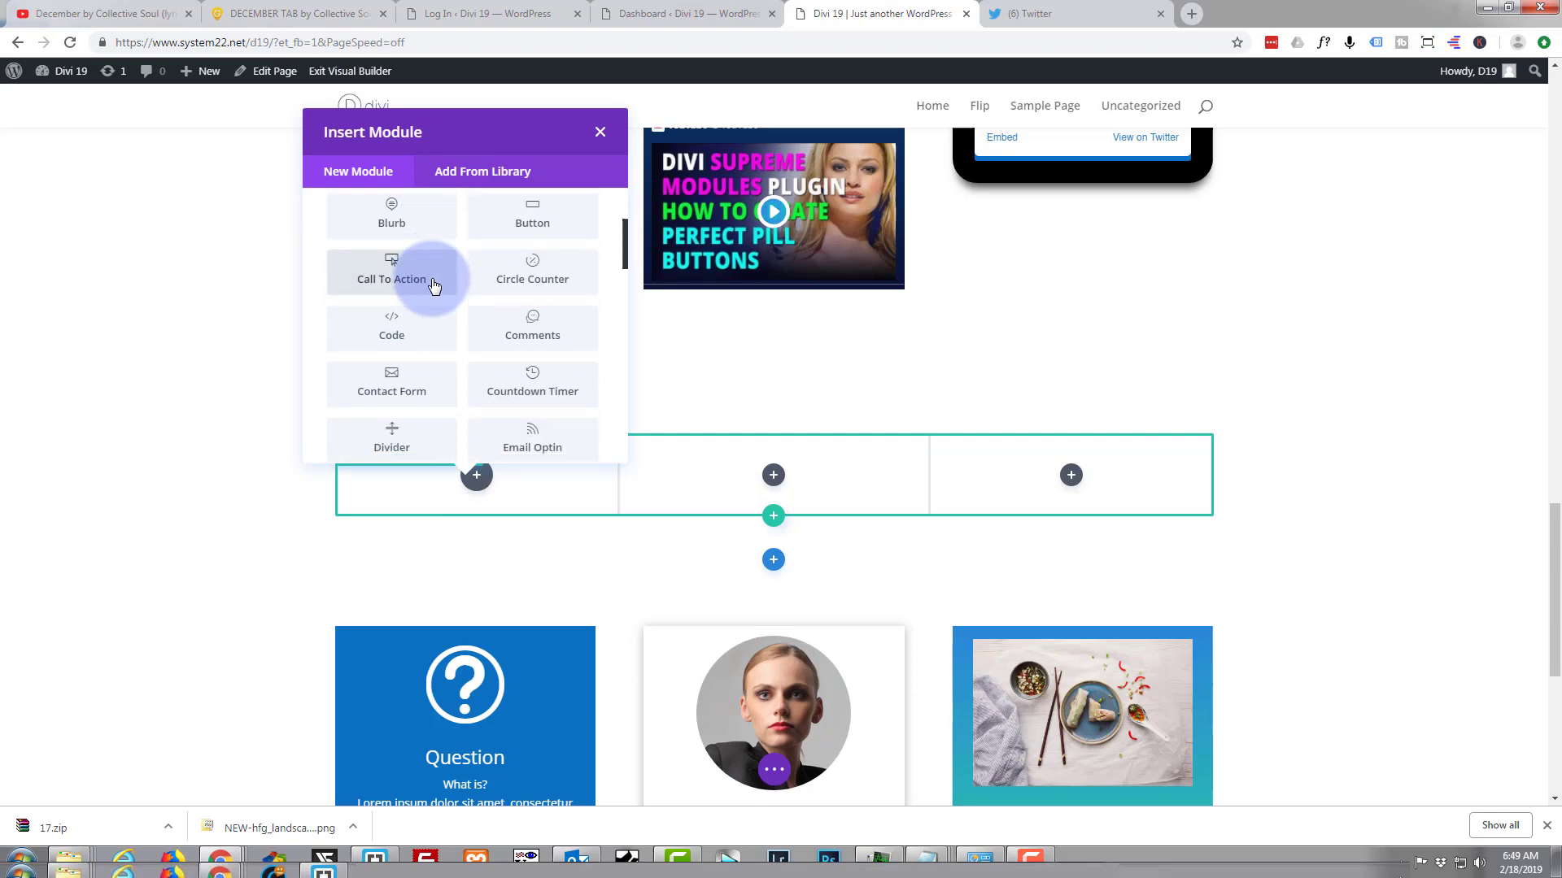
scroll(431, 281, "down", 5)
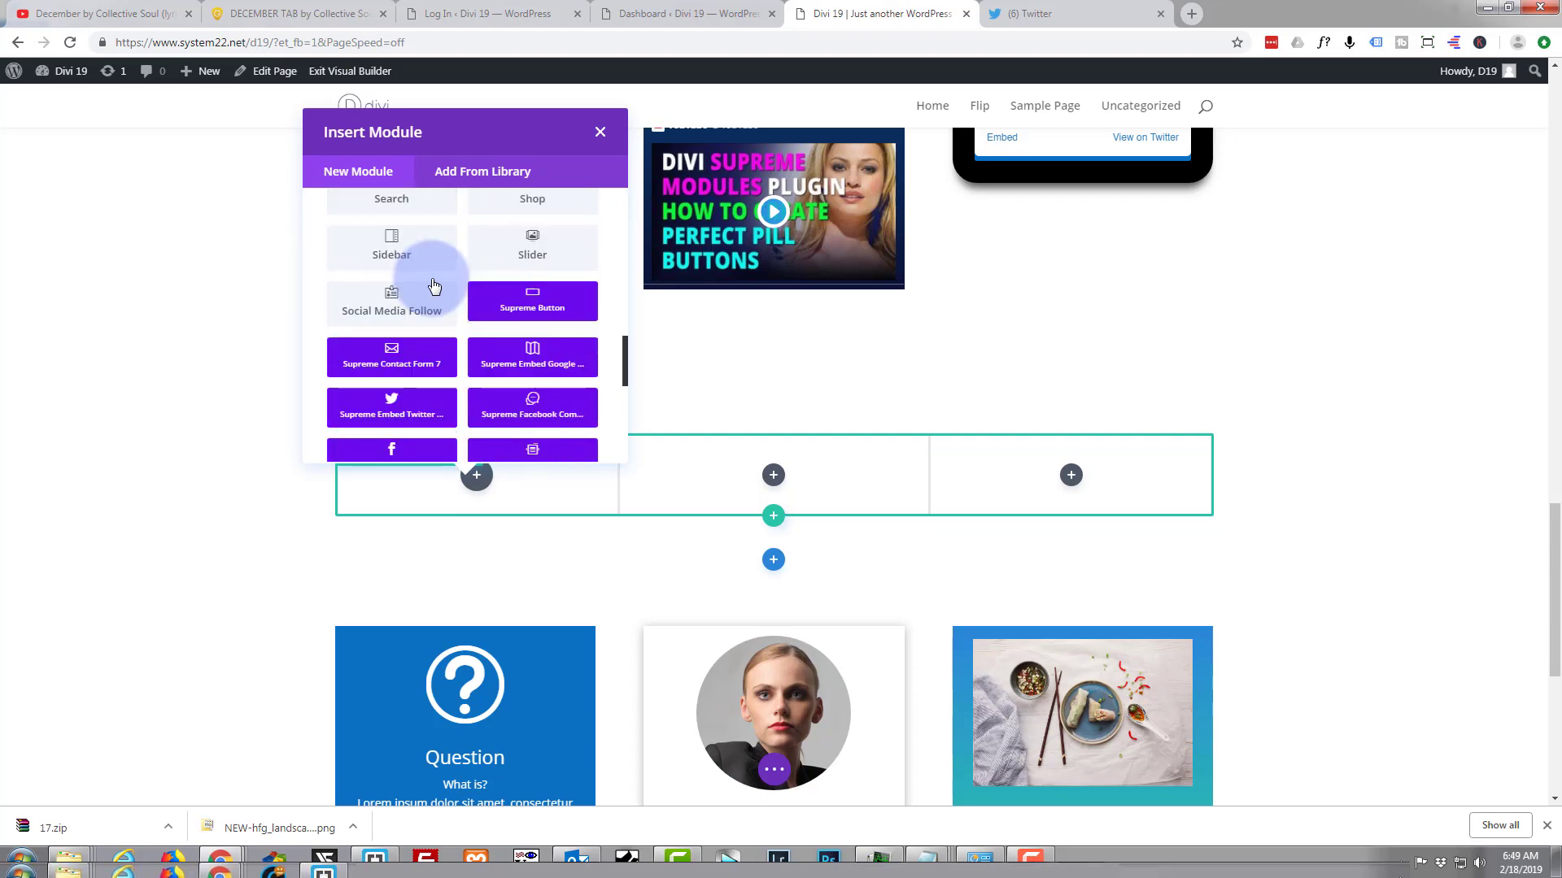
scroll(427, 281, "up", 3)
scroll(423, 280, "down", 1)
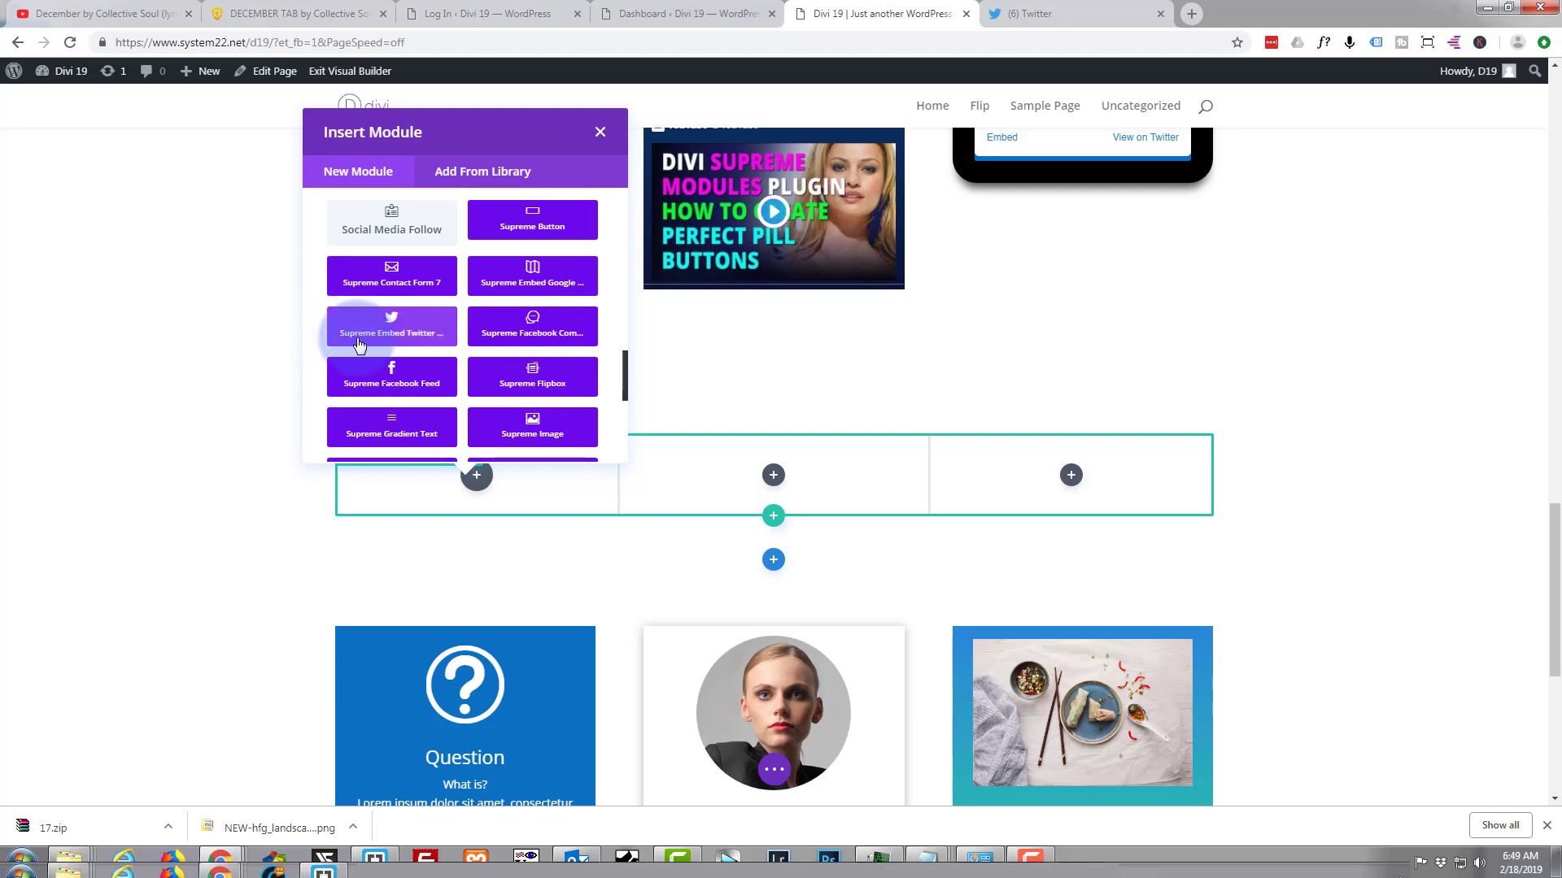
left_click(406, 329)
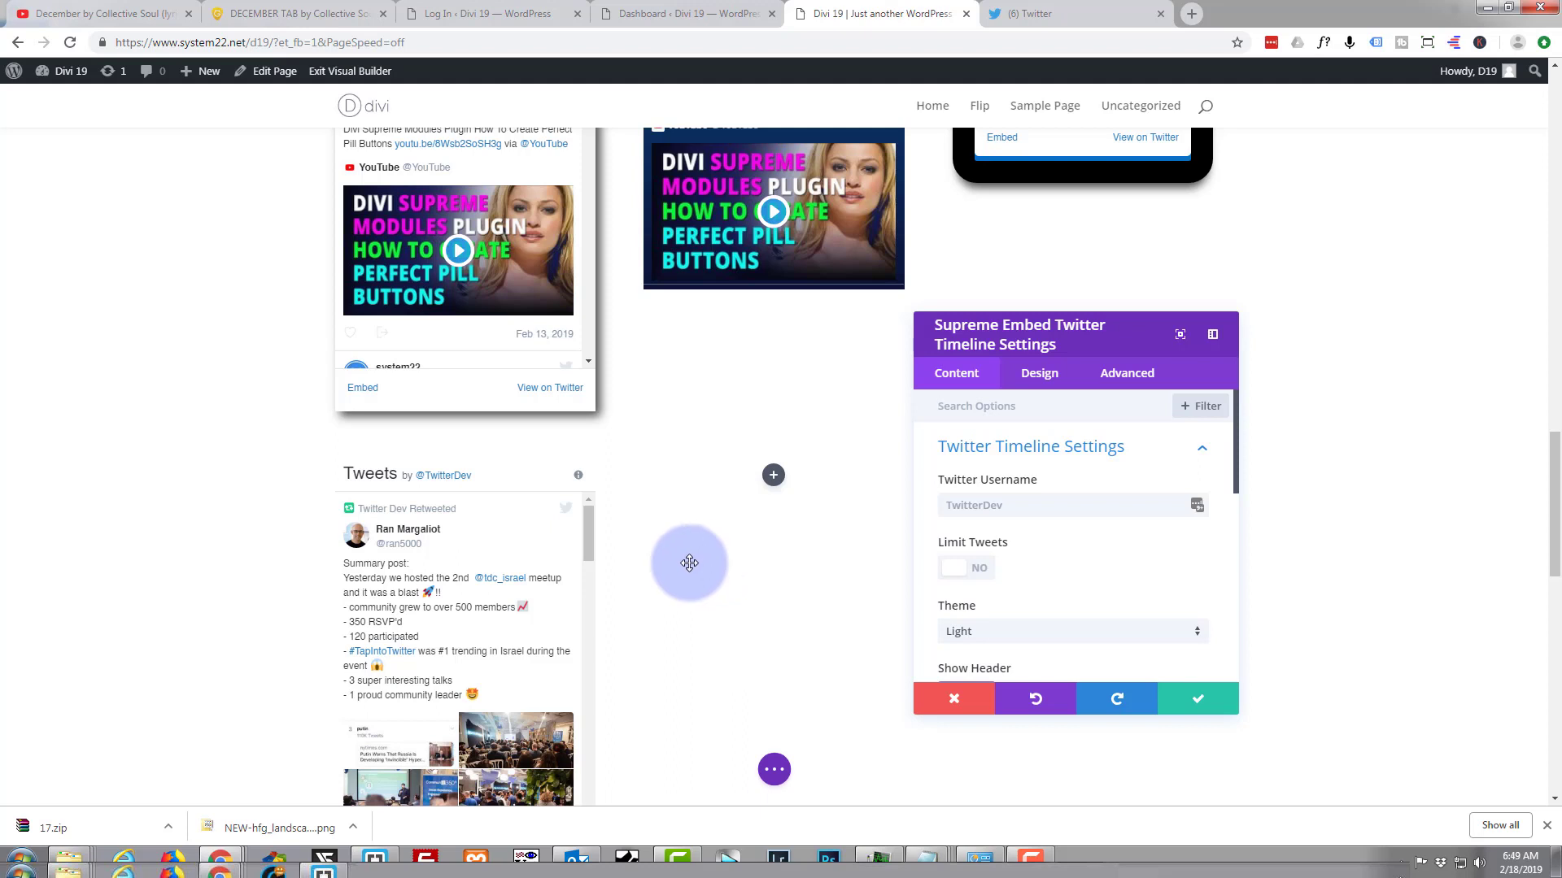
scroll(432, 558, "down", 2)
scroll(442, 570, "up", 1)
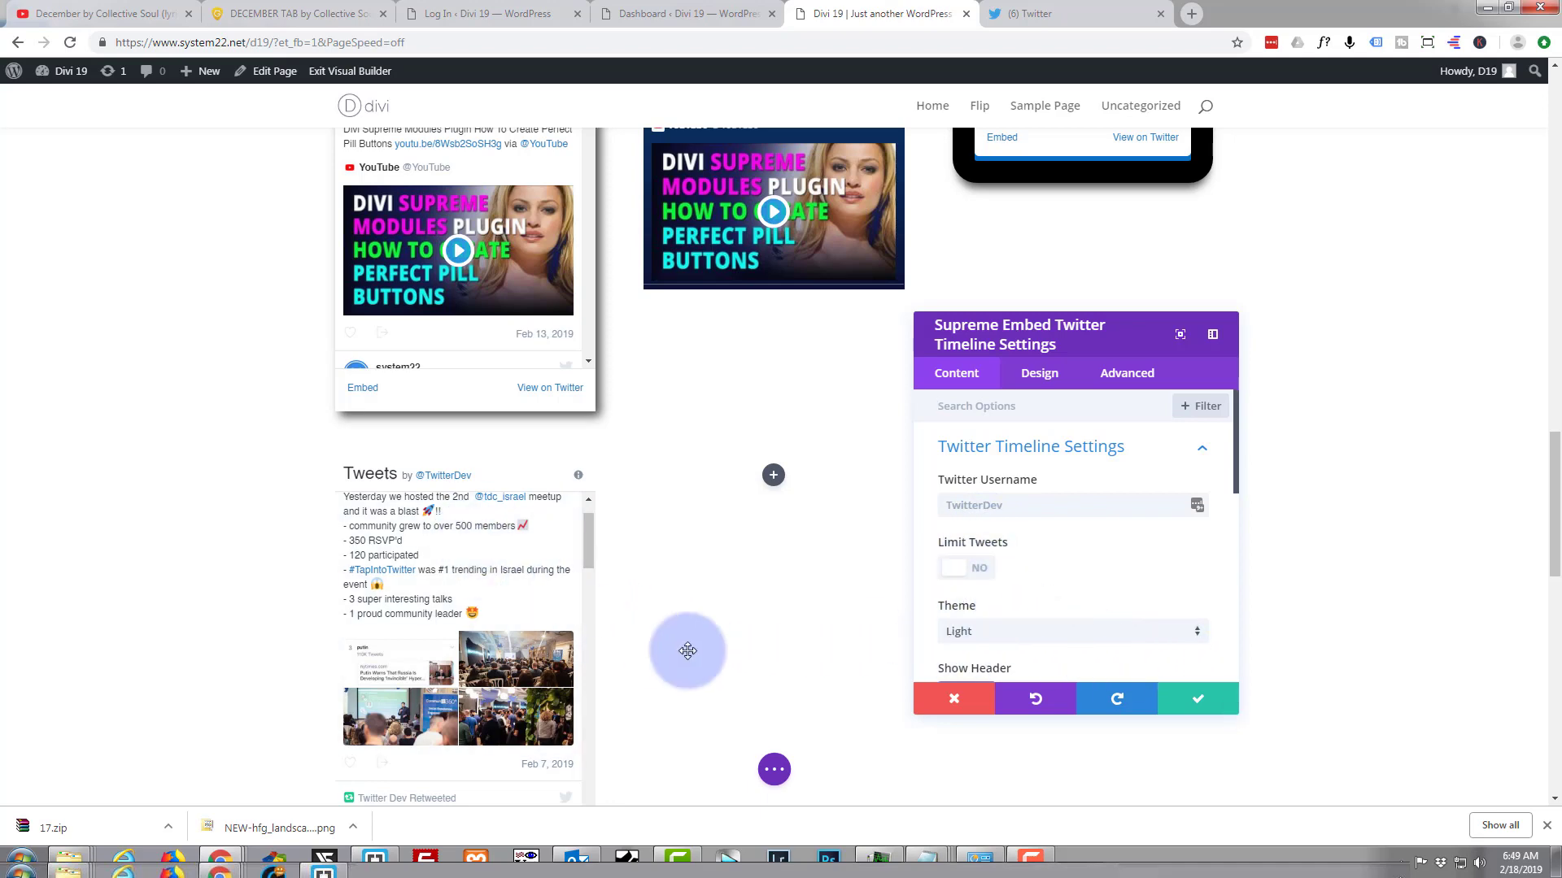
scroll(1361, 561, "down", 1)
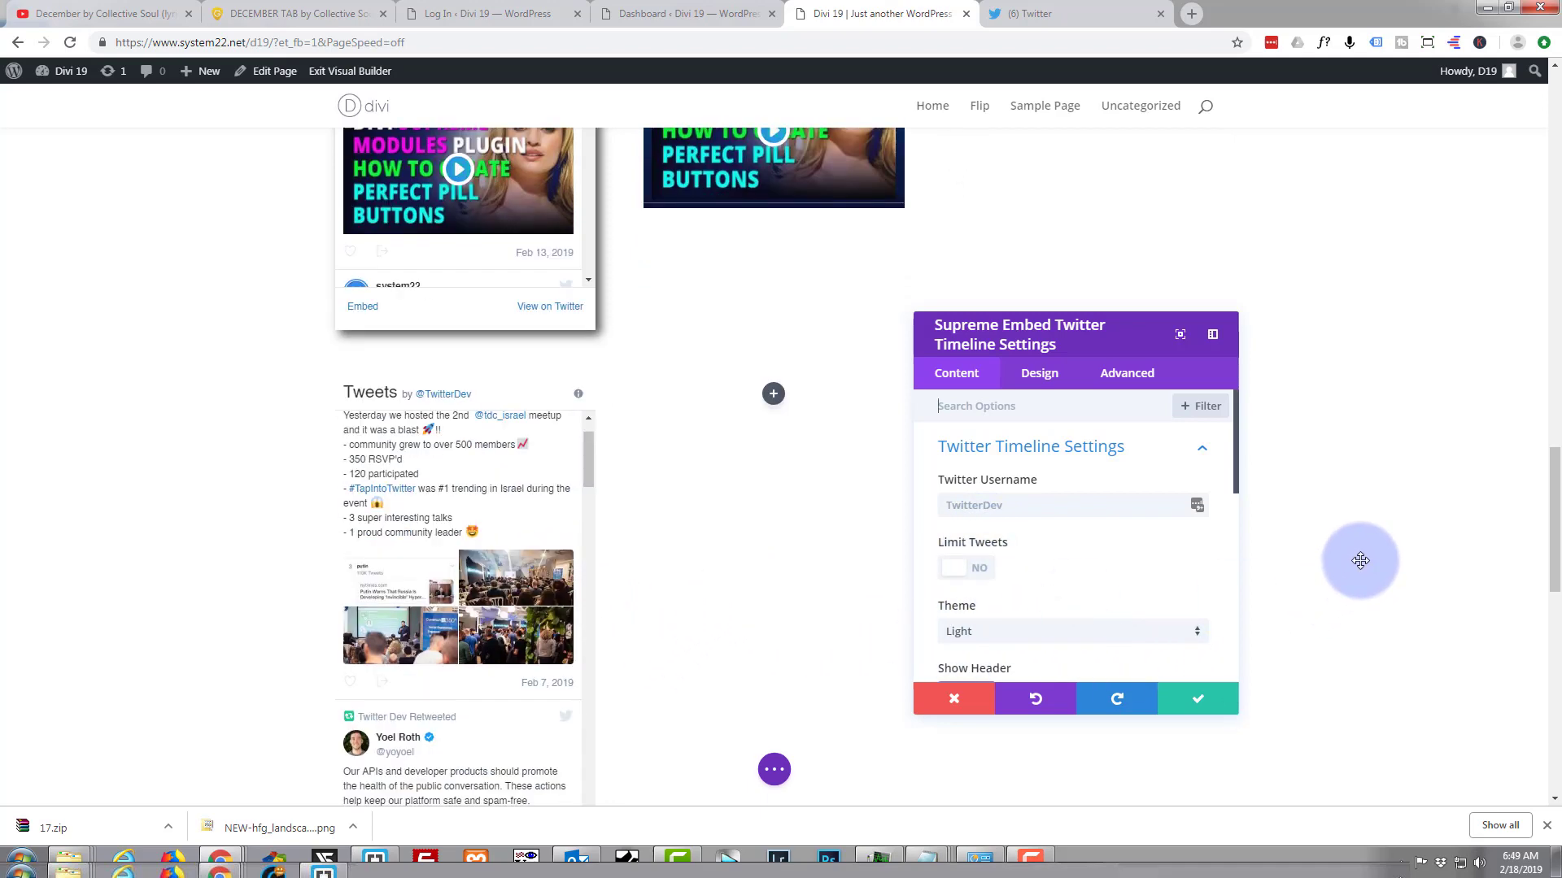
scroll(1360, 561, "down", 2)
scroll(1360, 558, "down", 3)
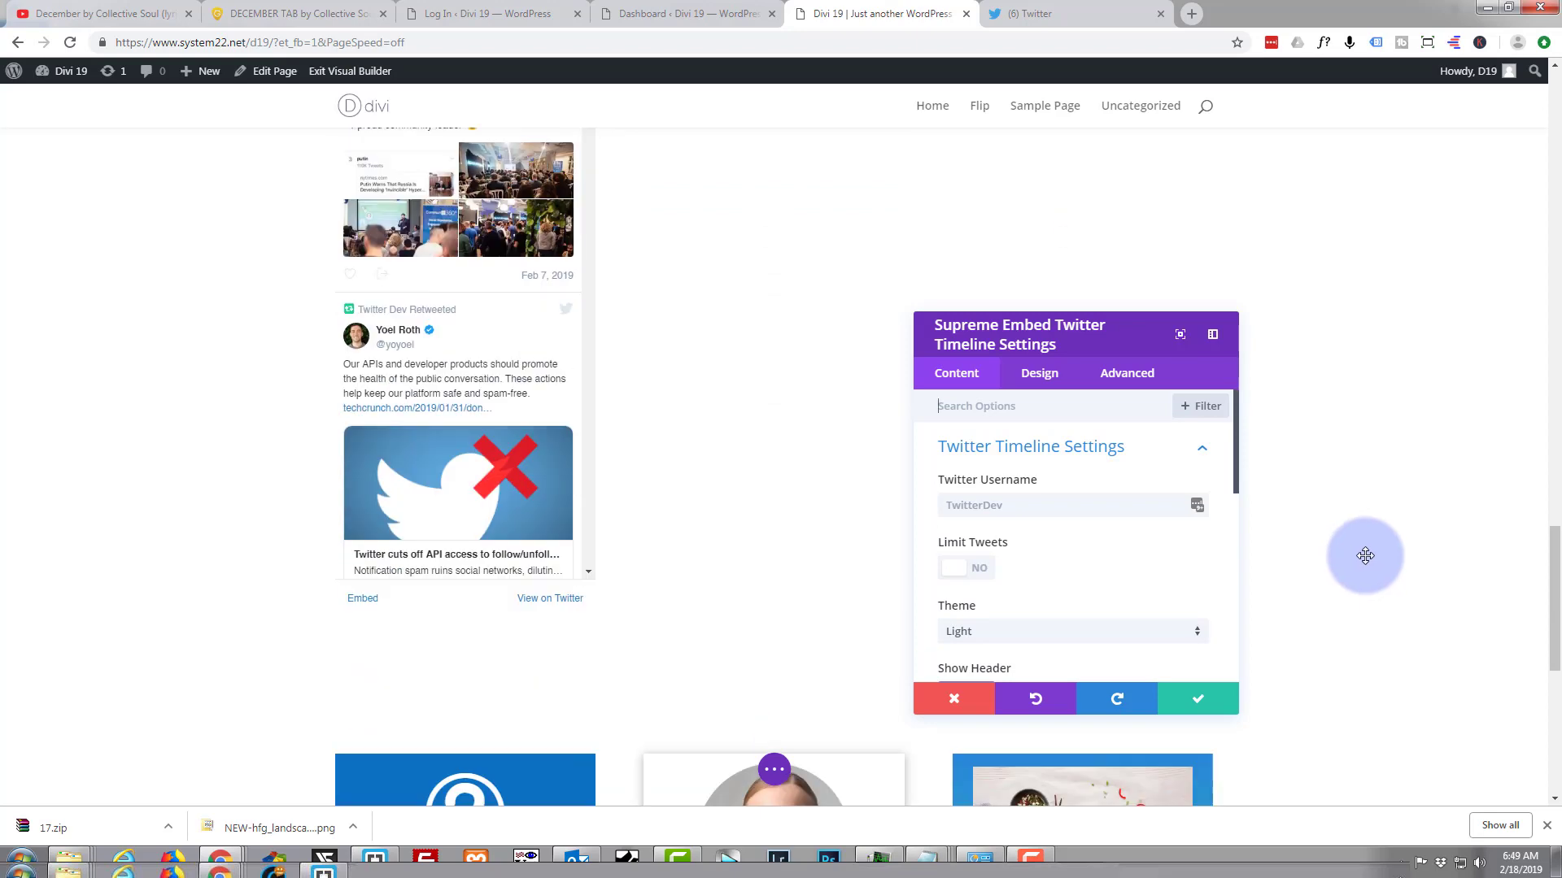
scroll(1365, 556, "up", 2)
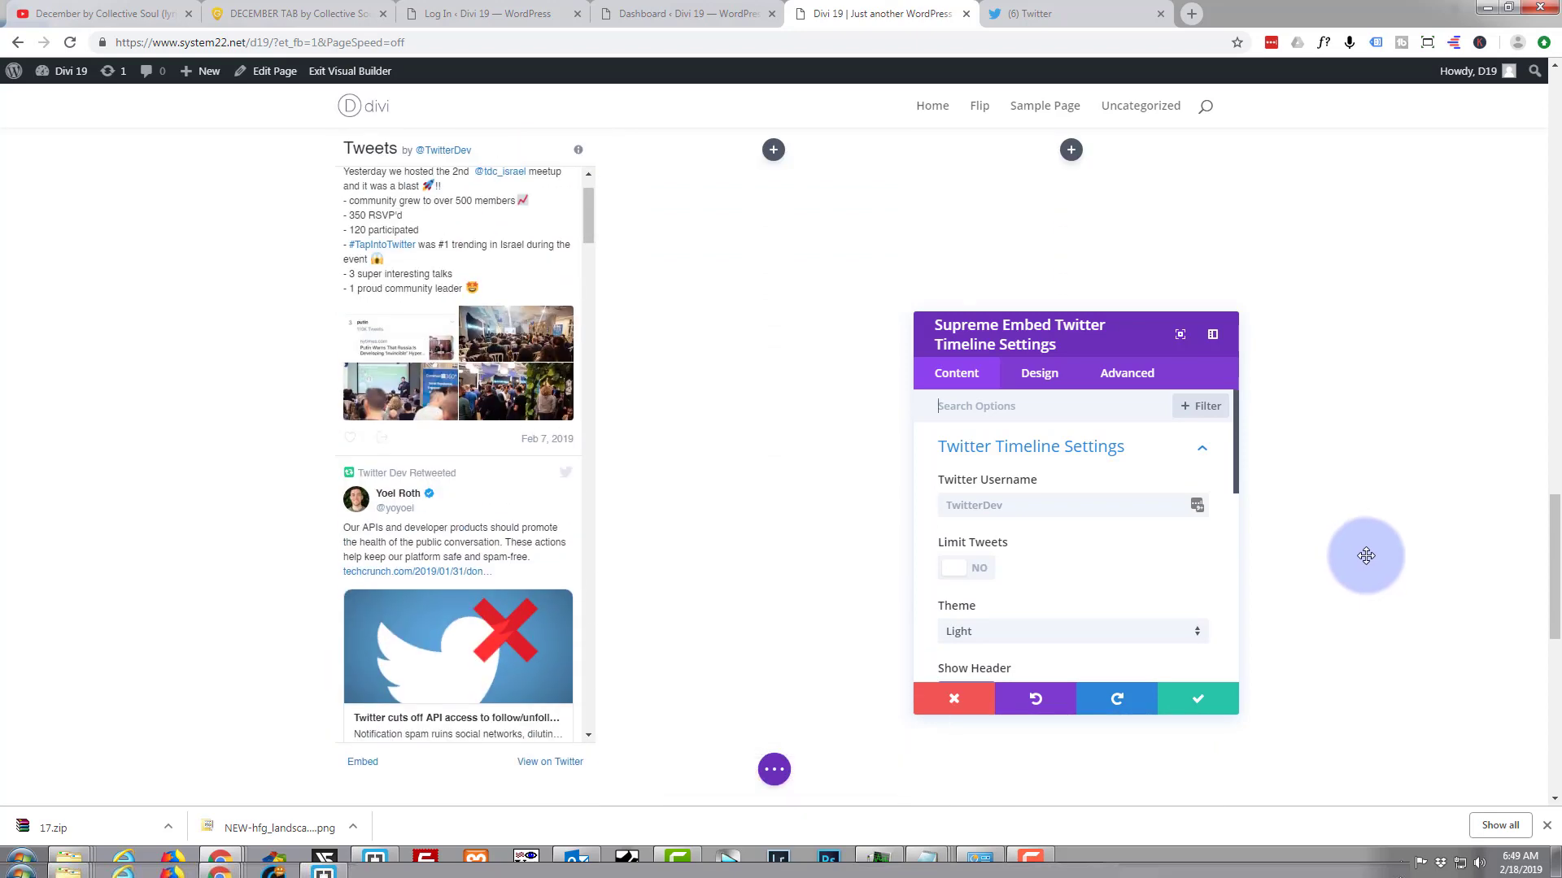
scroll(1367, 555, "up", 1)
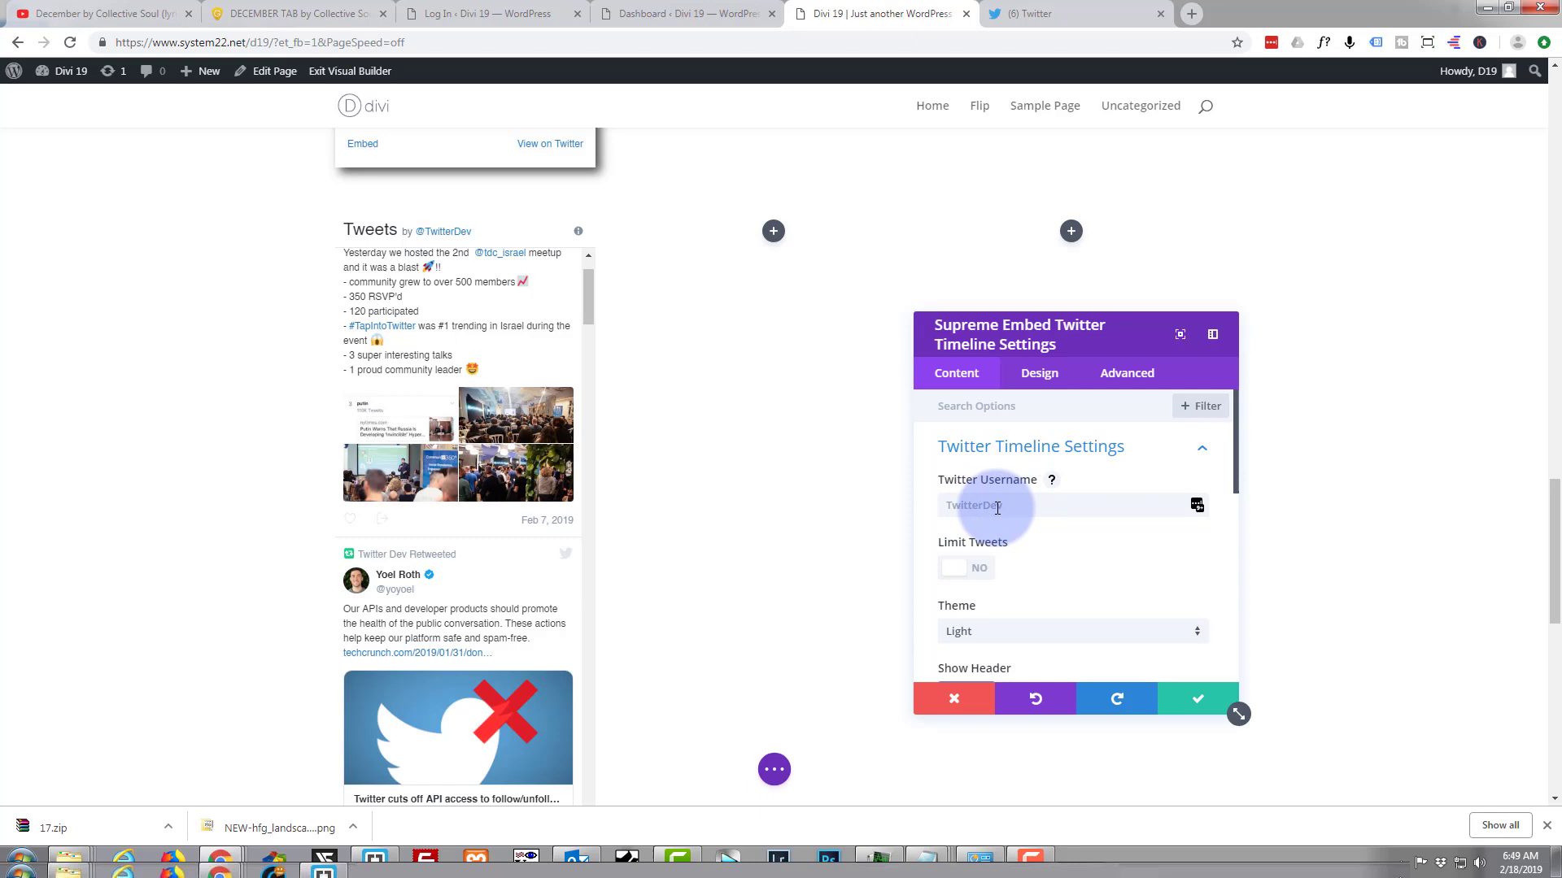
scroll(784, 439, "up", 5)
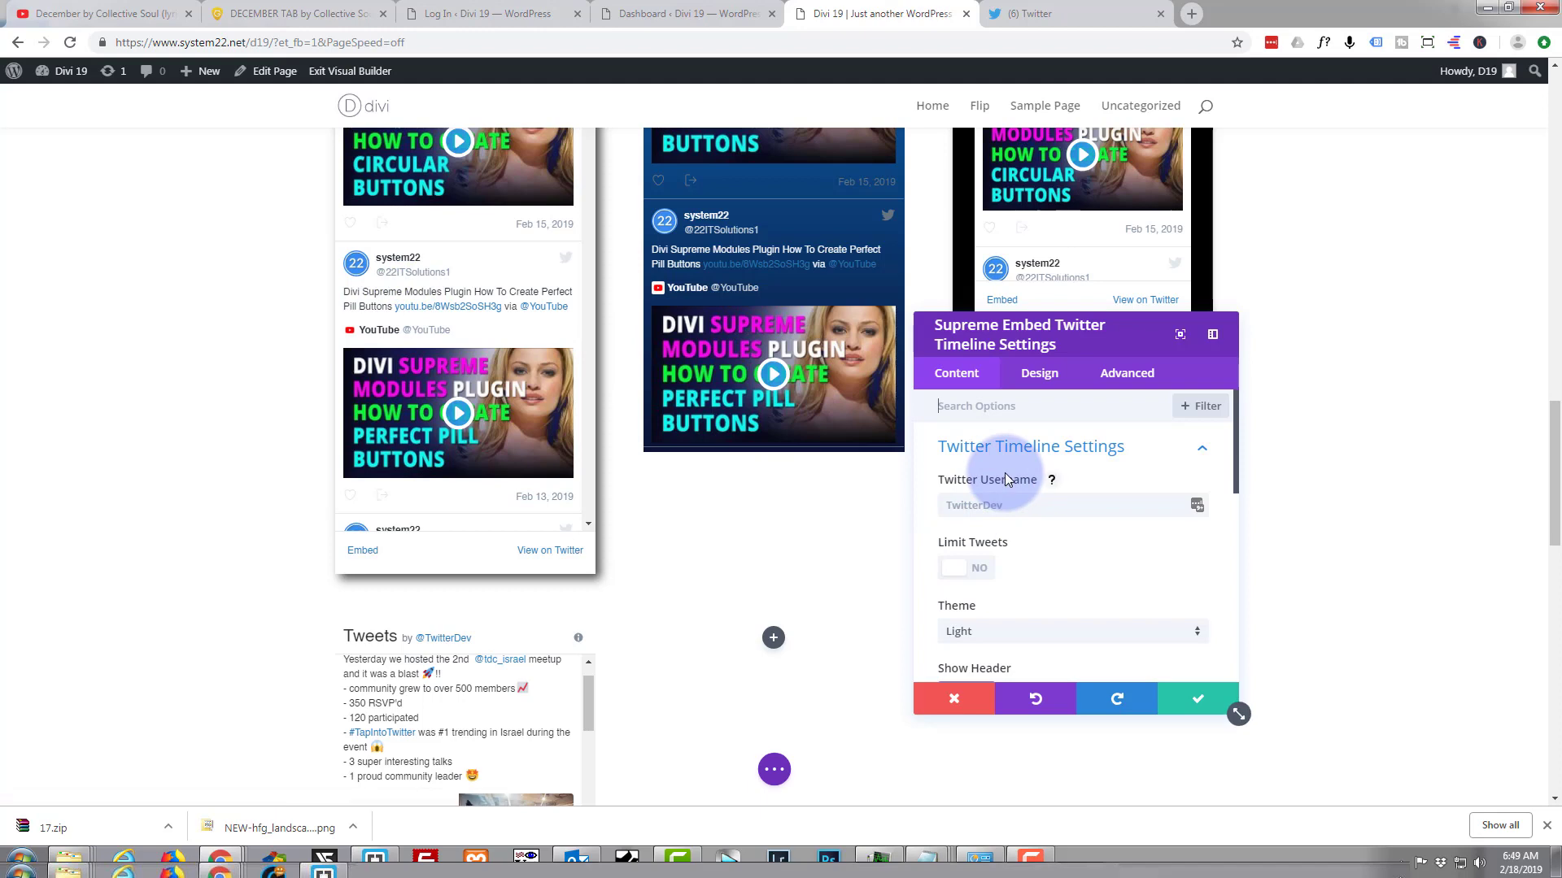
scroll(1004, 472, "down", 1)
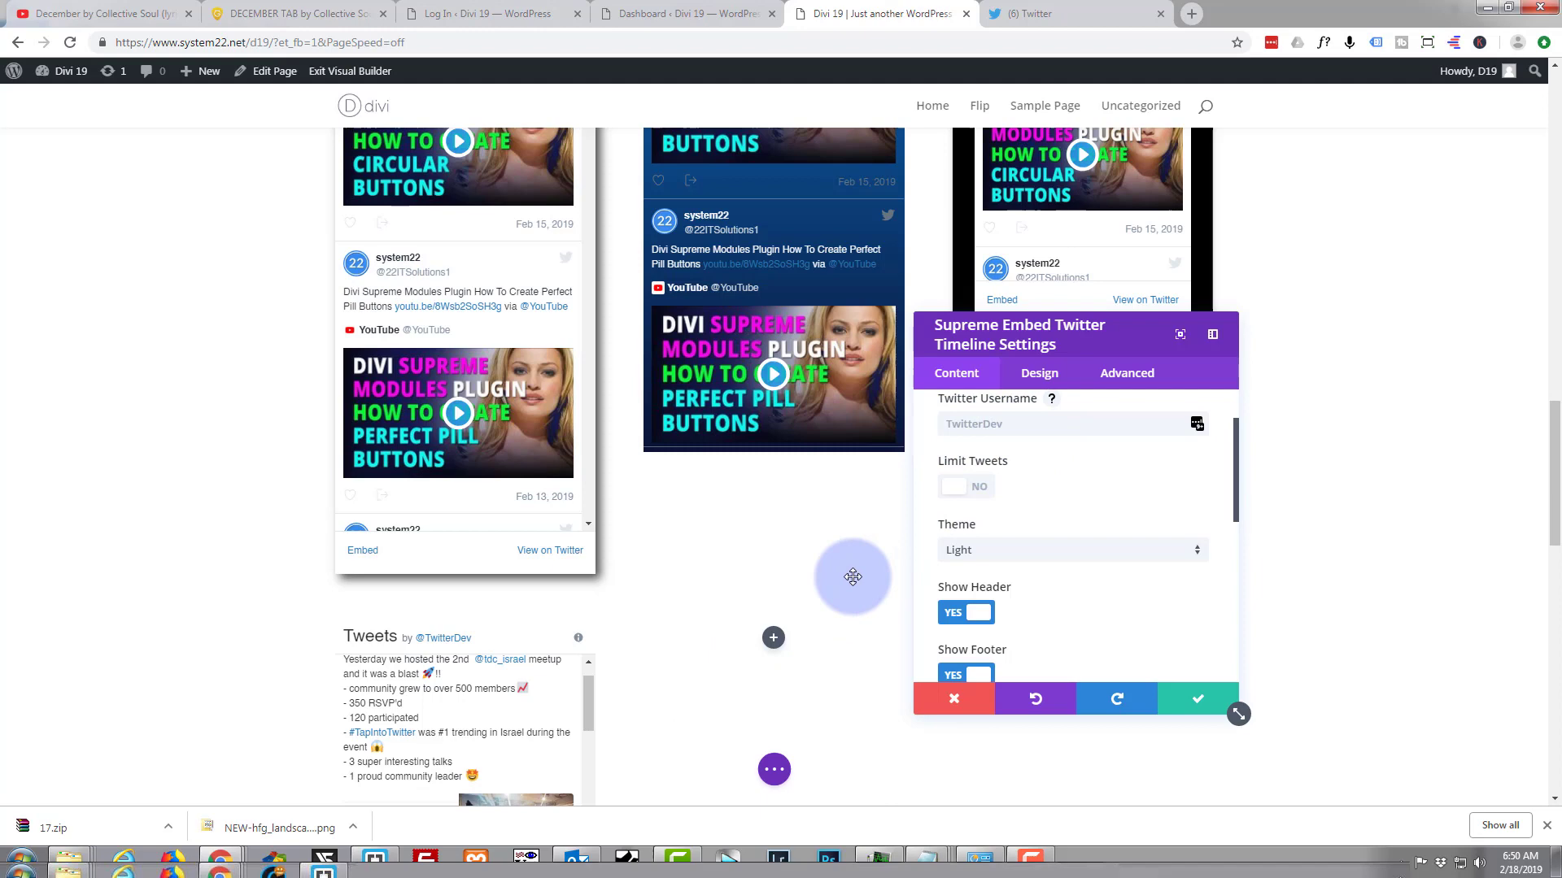
scroll(684, 631, "down", 5)
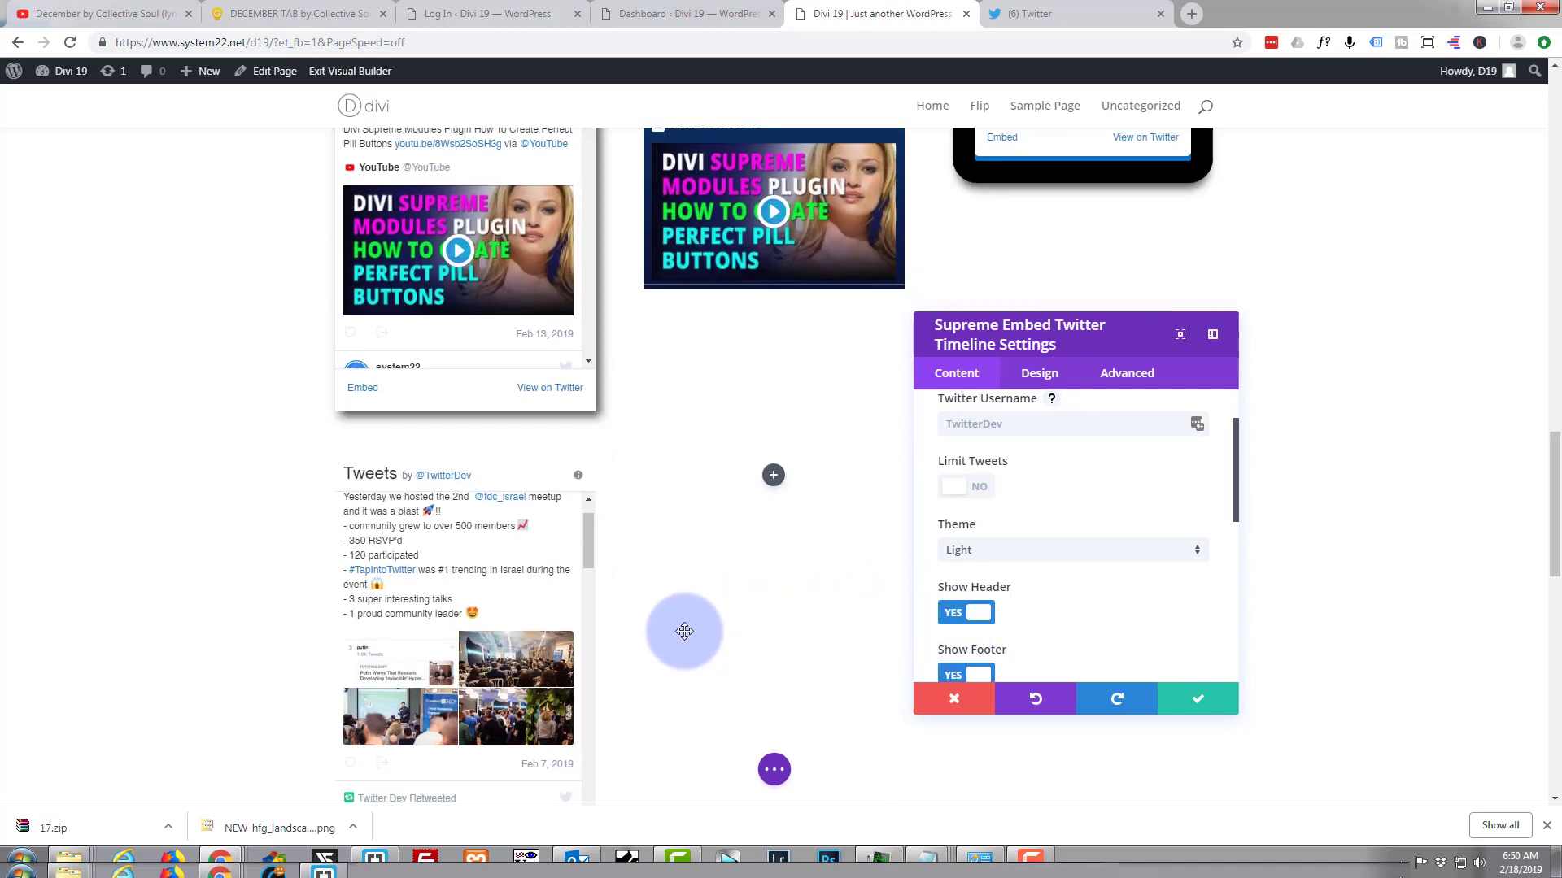
scroll(684, 631, "down", 1)
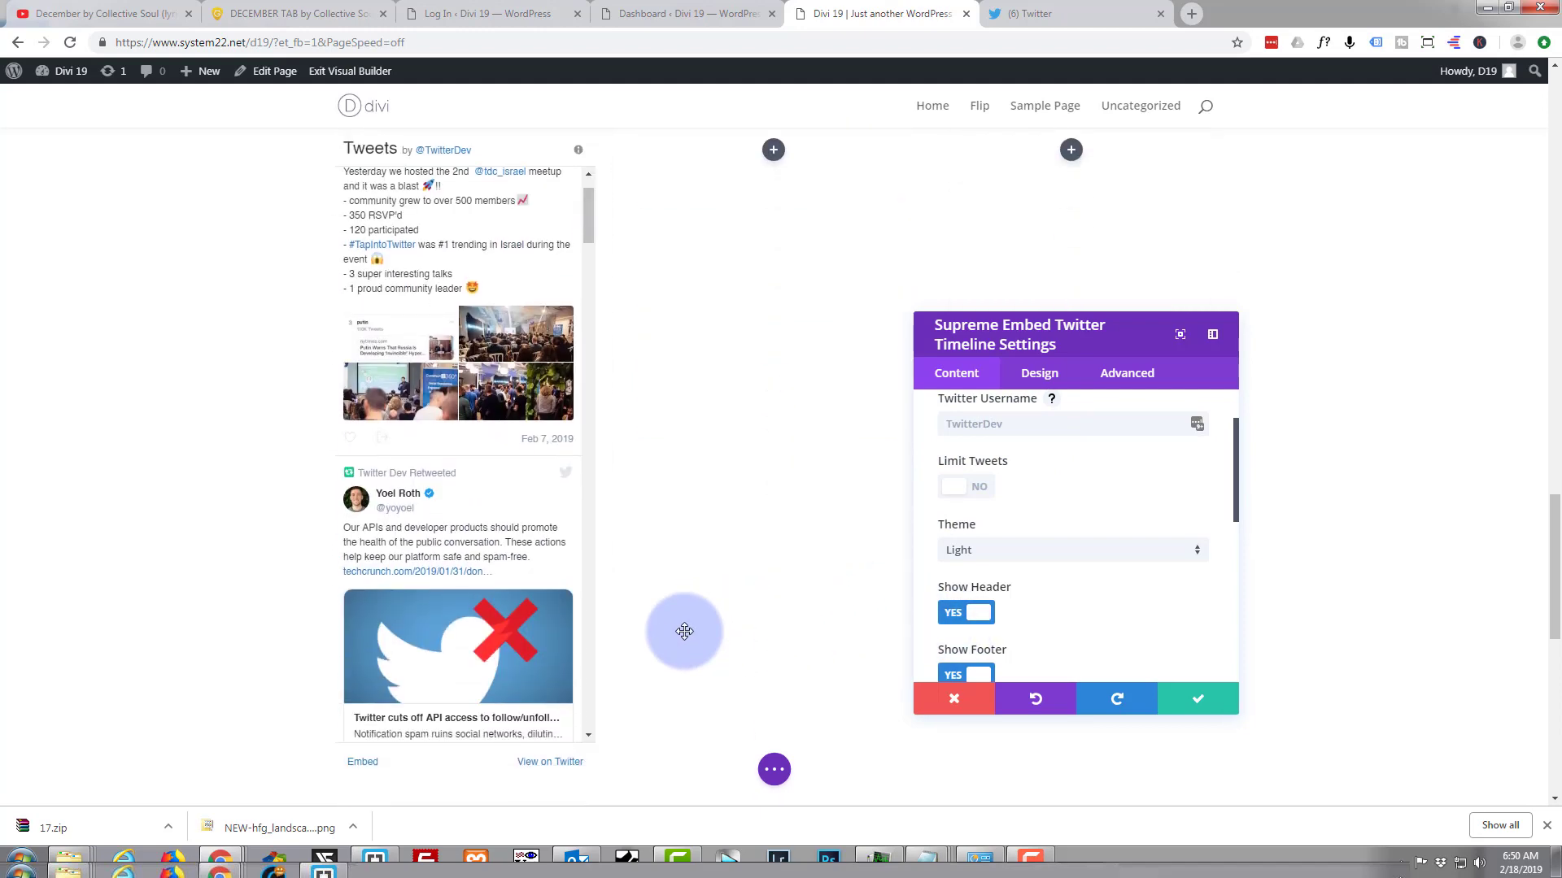
scroll(684, 632, "up", 1)
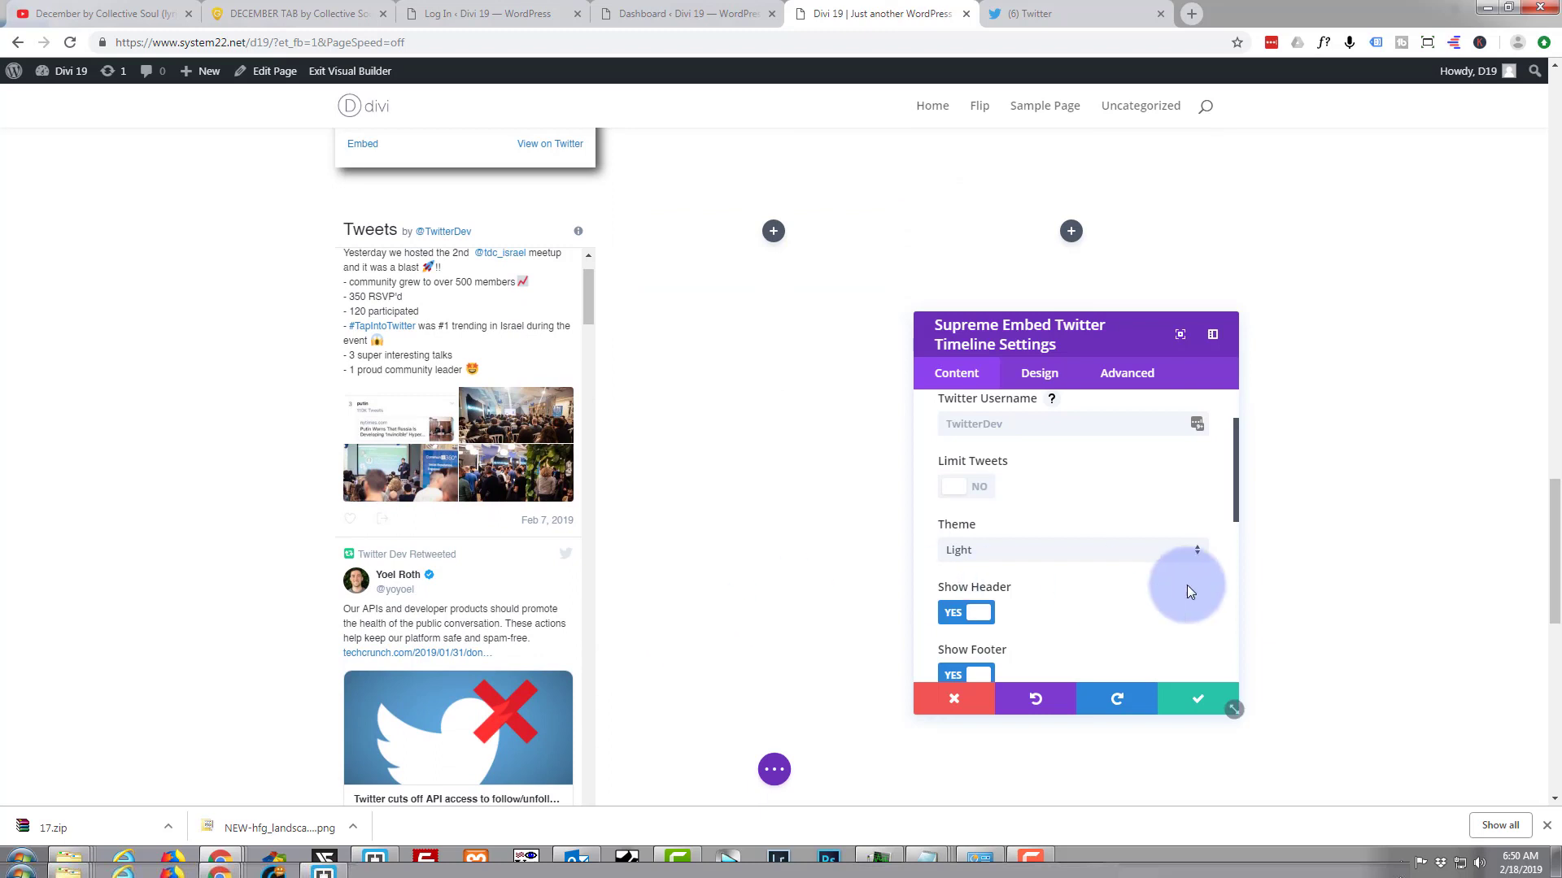
- Preview the timeline without its header, footer and border, then turn each back on
scroll(1064, 503, "down", 1)
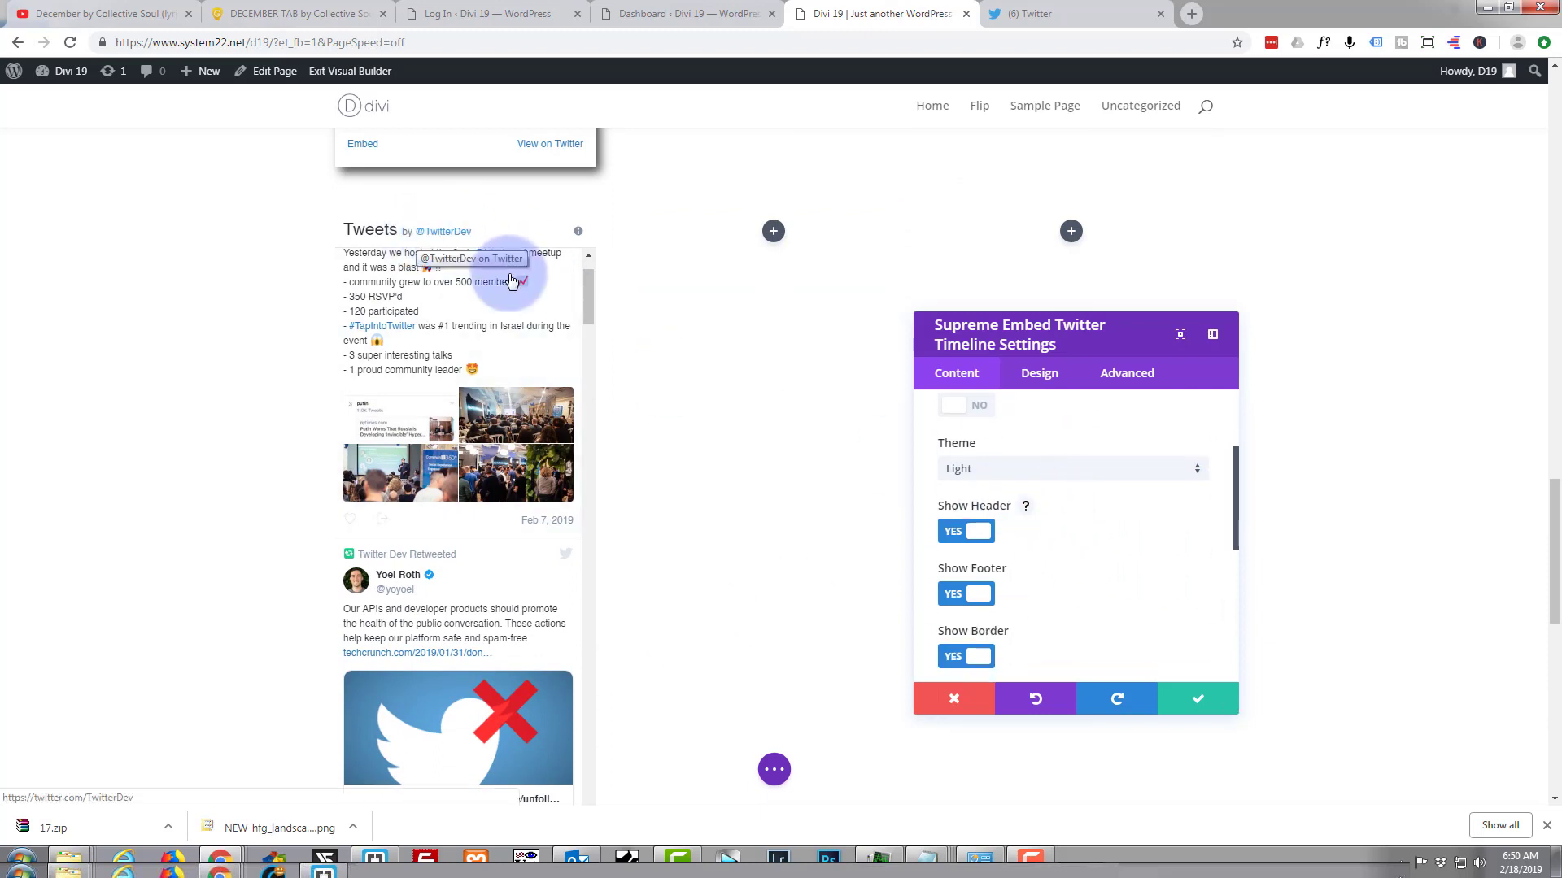
left_click(976, 539)
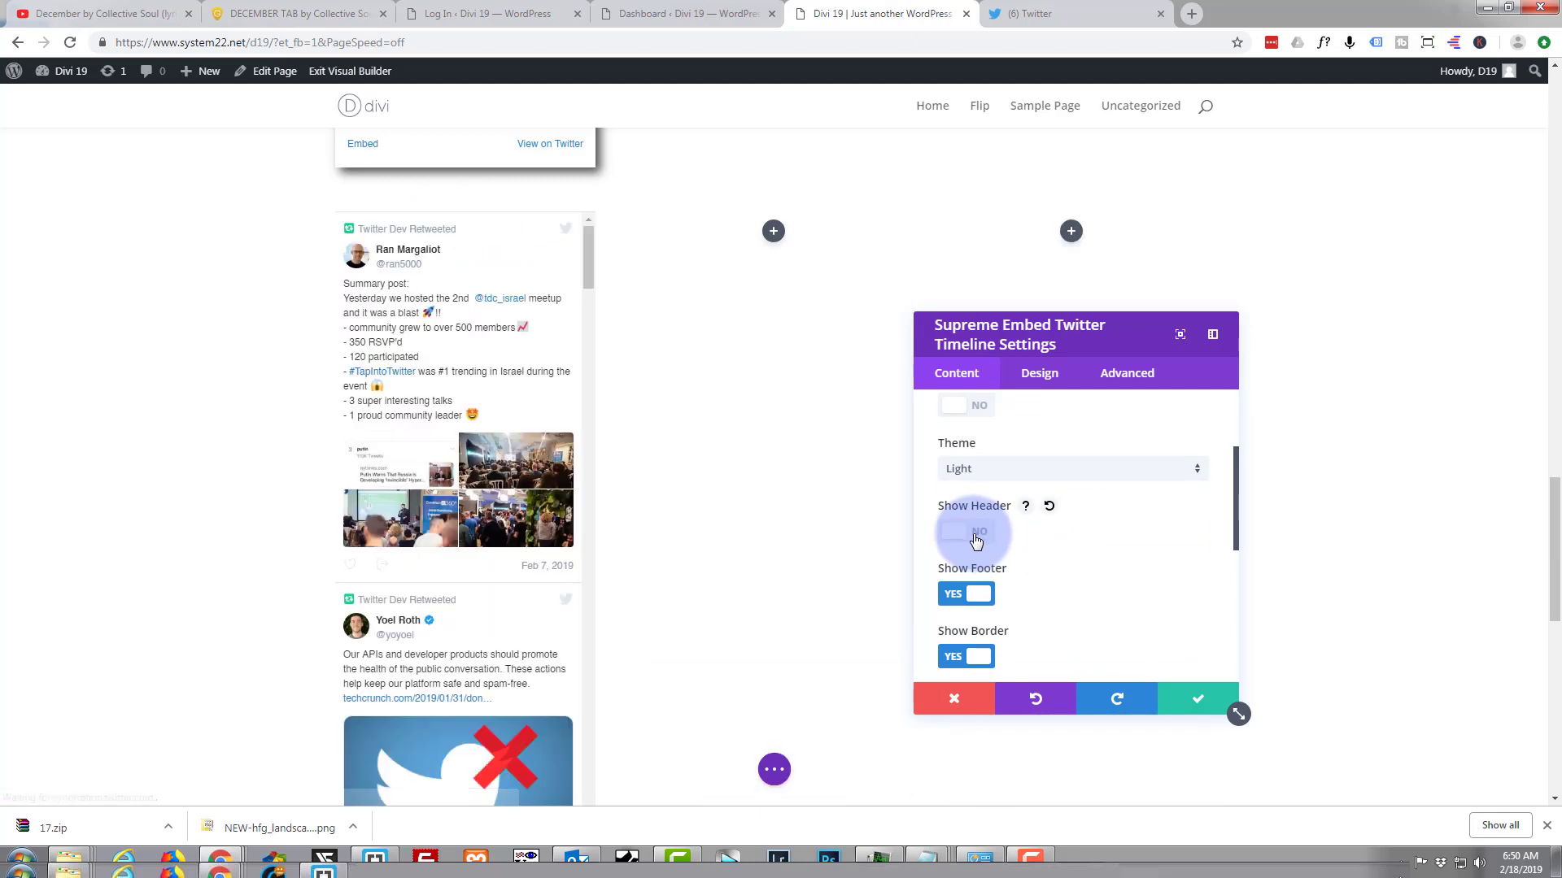
left_click(976, 539)
middle_click(739, 523)
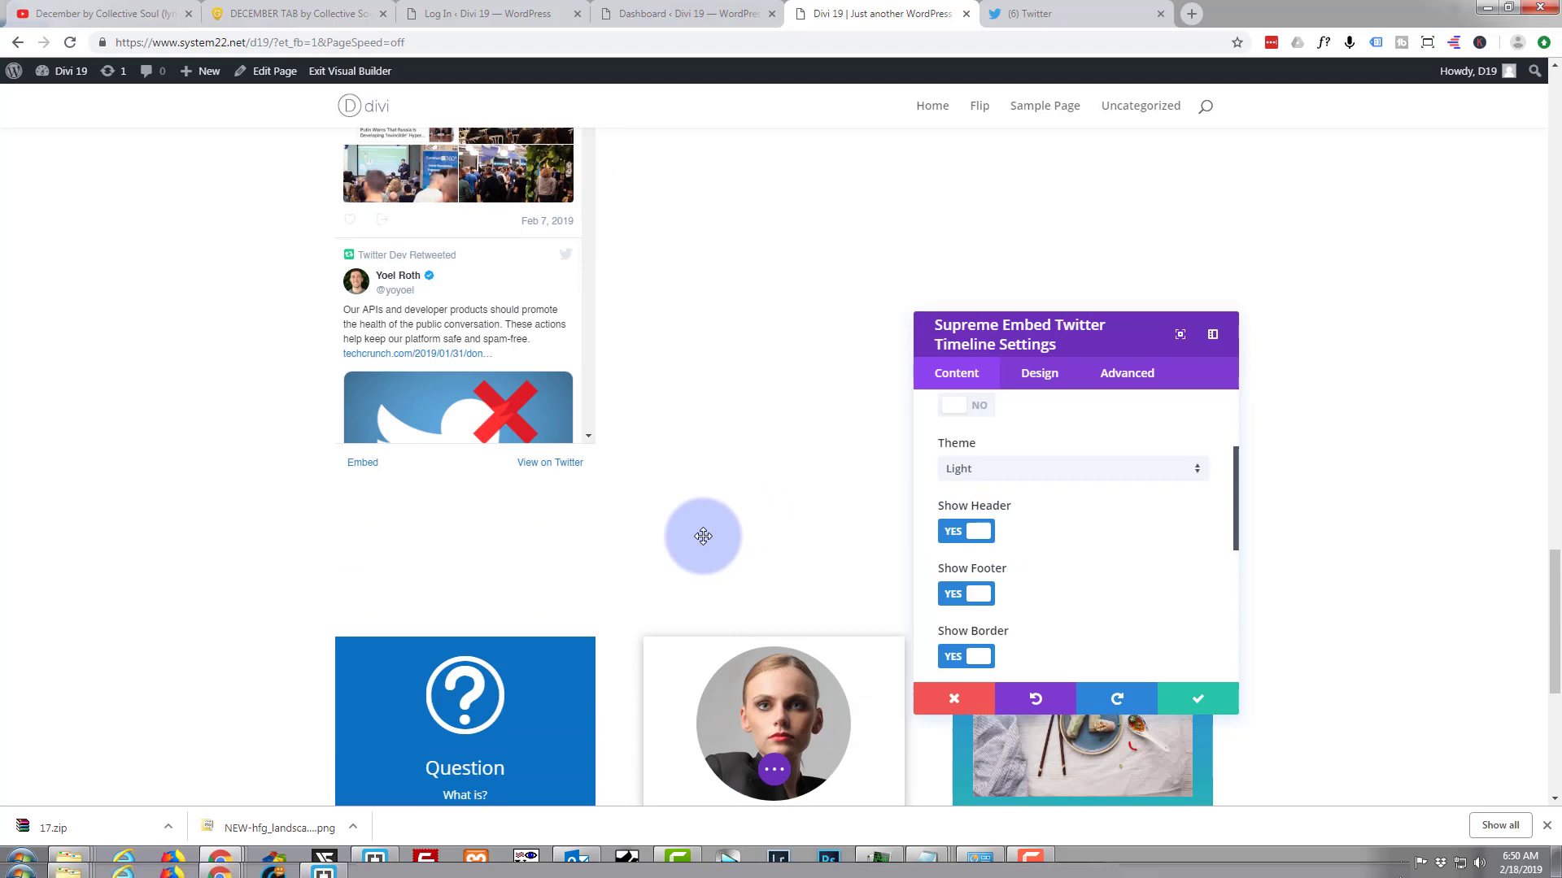
scroll(703, 536, "down", 1)
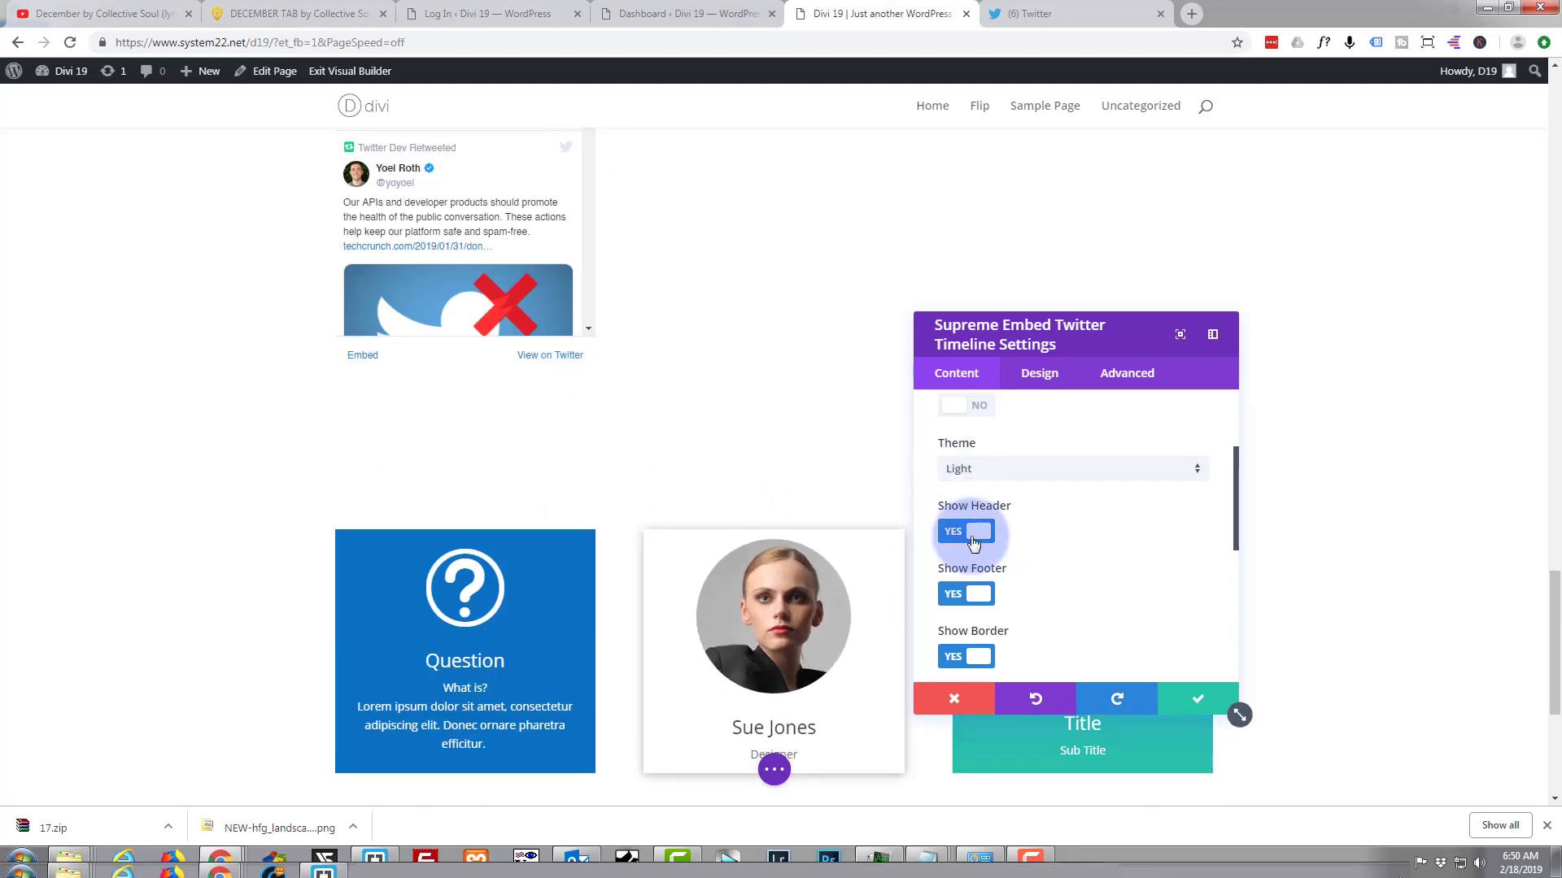
left_click(964, 597)
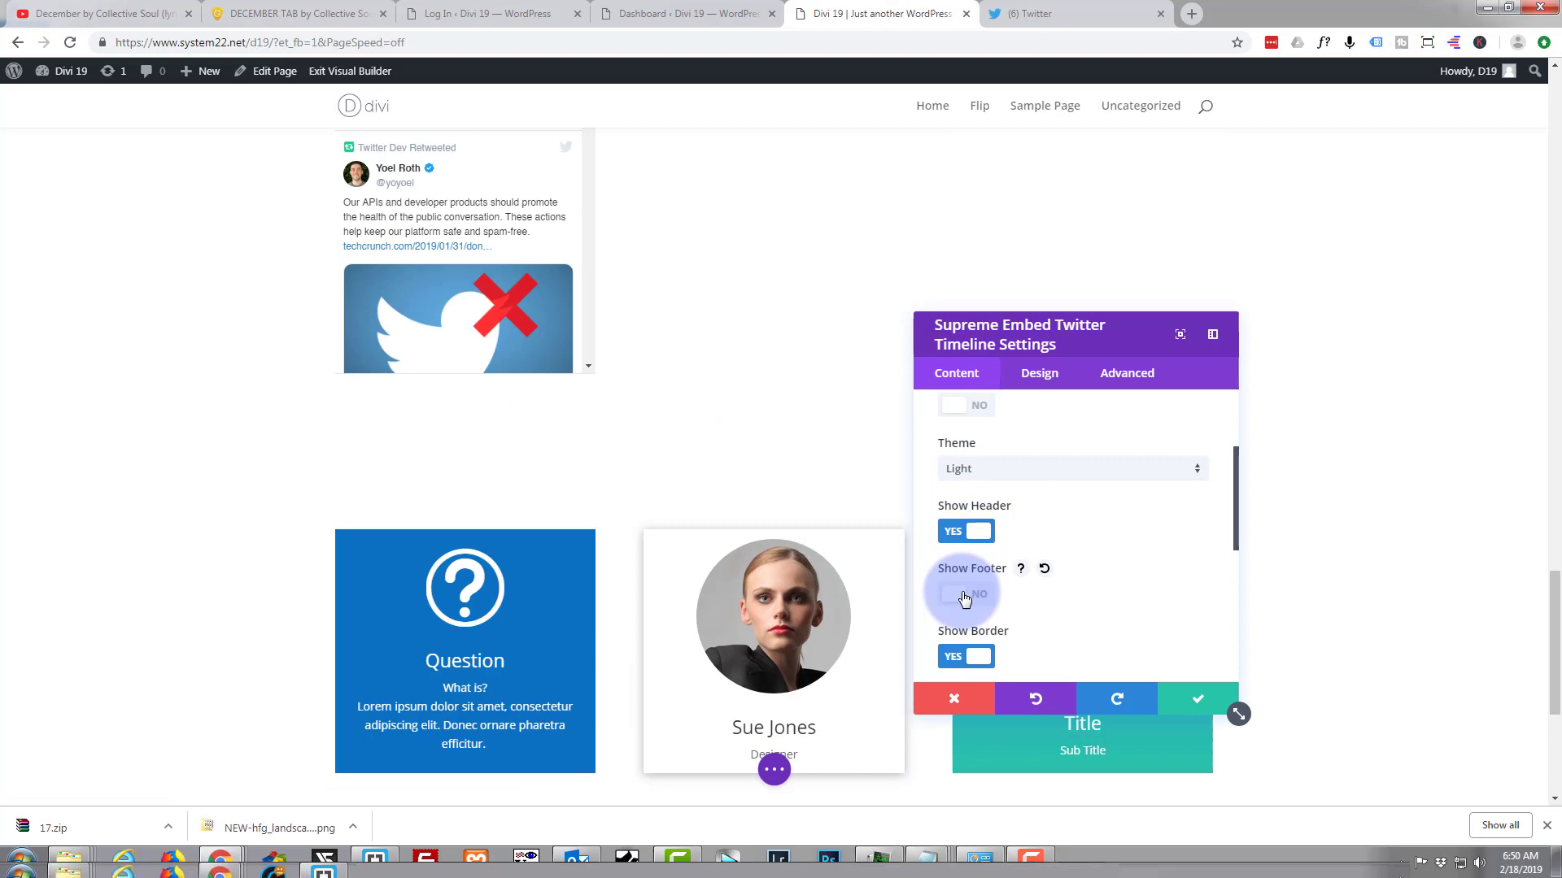
left_click(963, 598)
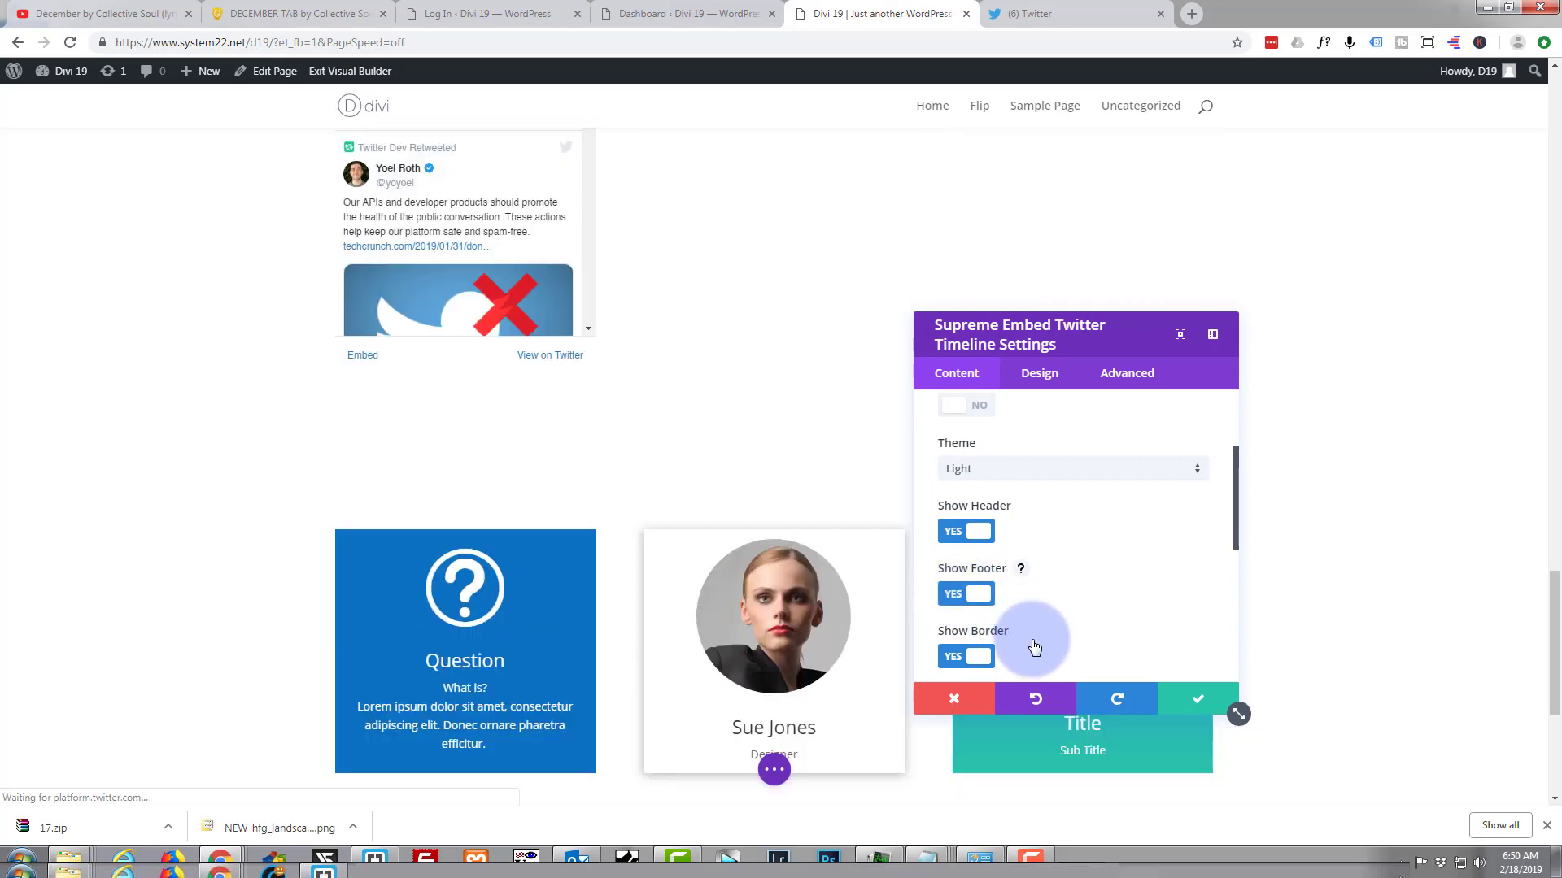
left_click(976, 664)
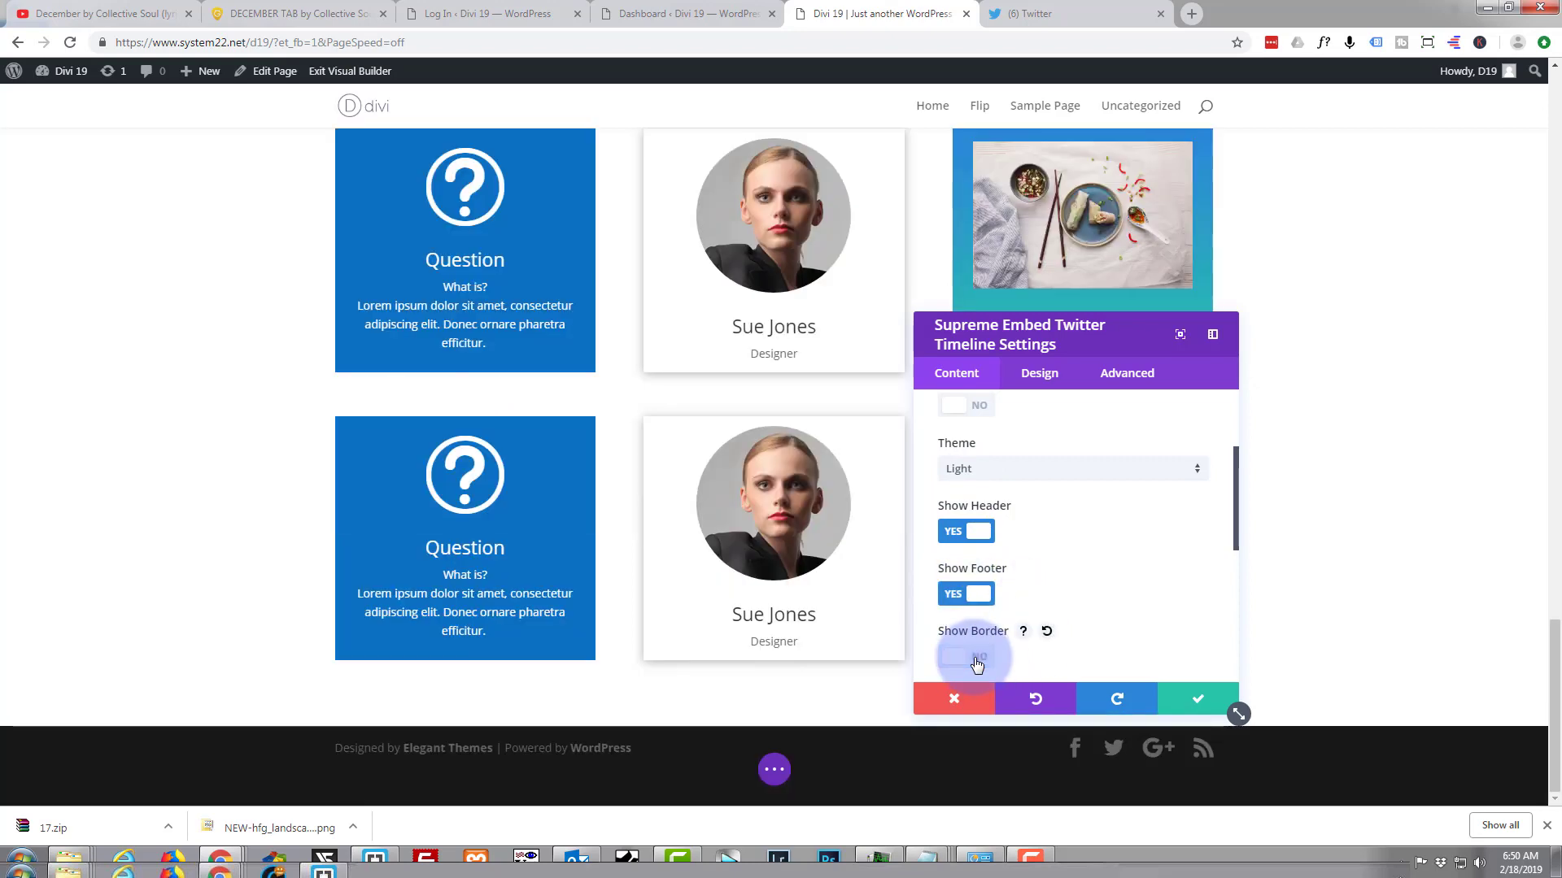
left_click(981, 660)
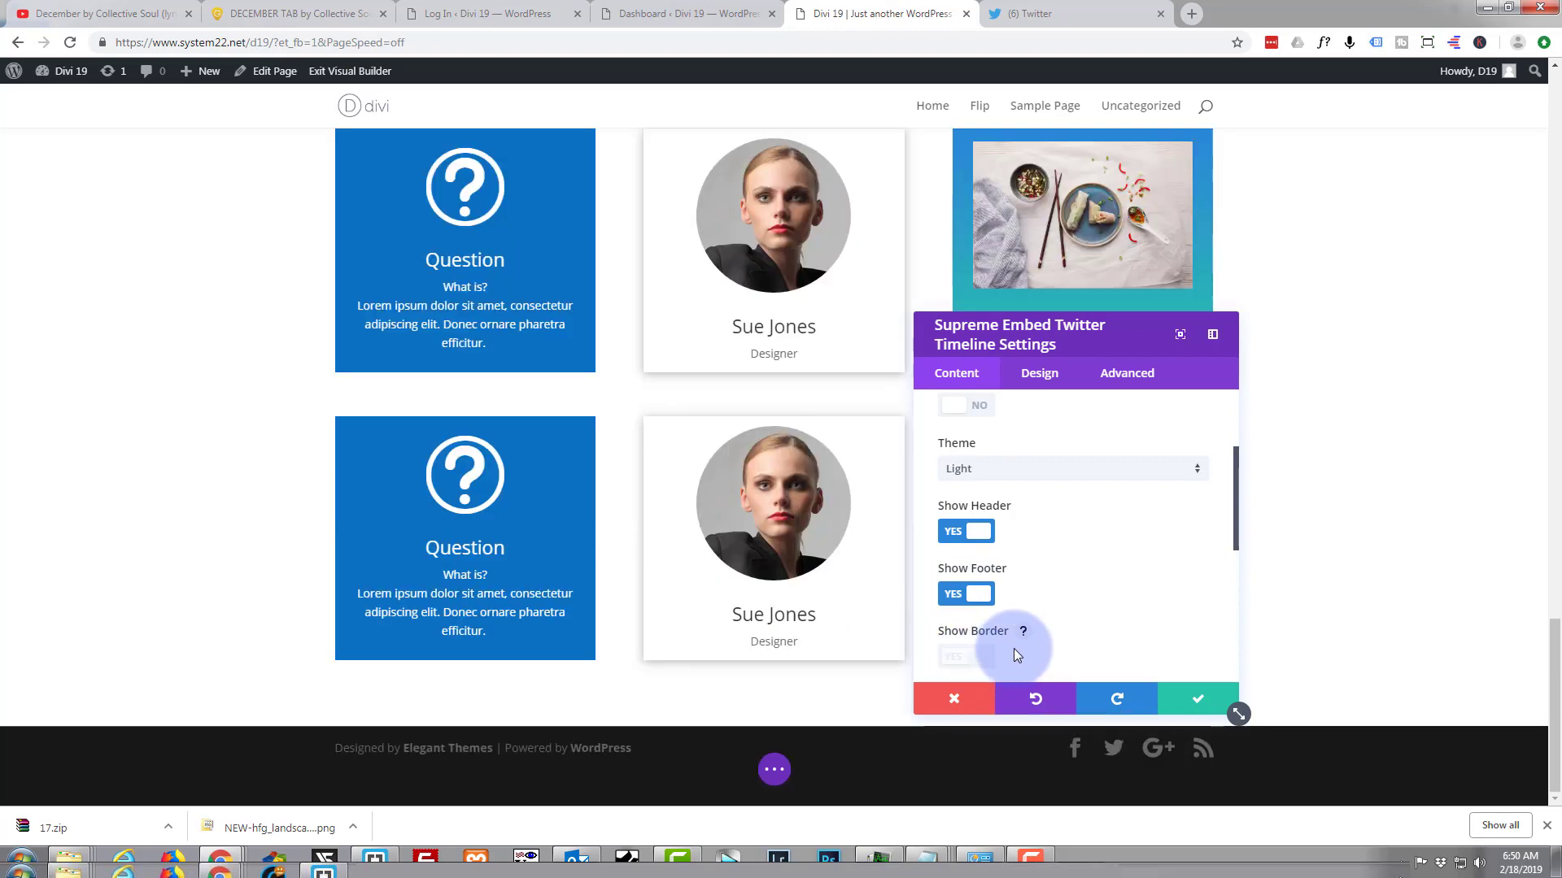
- Hide the timeline's scrollbar to preview it, then switch the scrollbar back on
scroll(1080, 578, "down", 2)
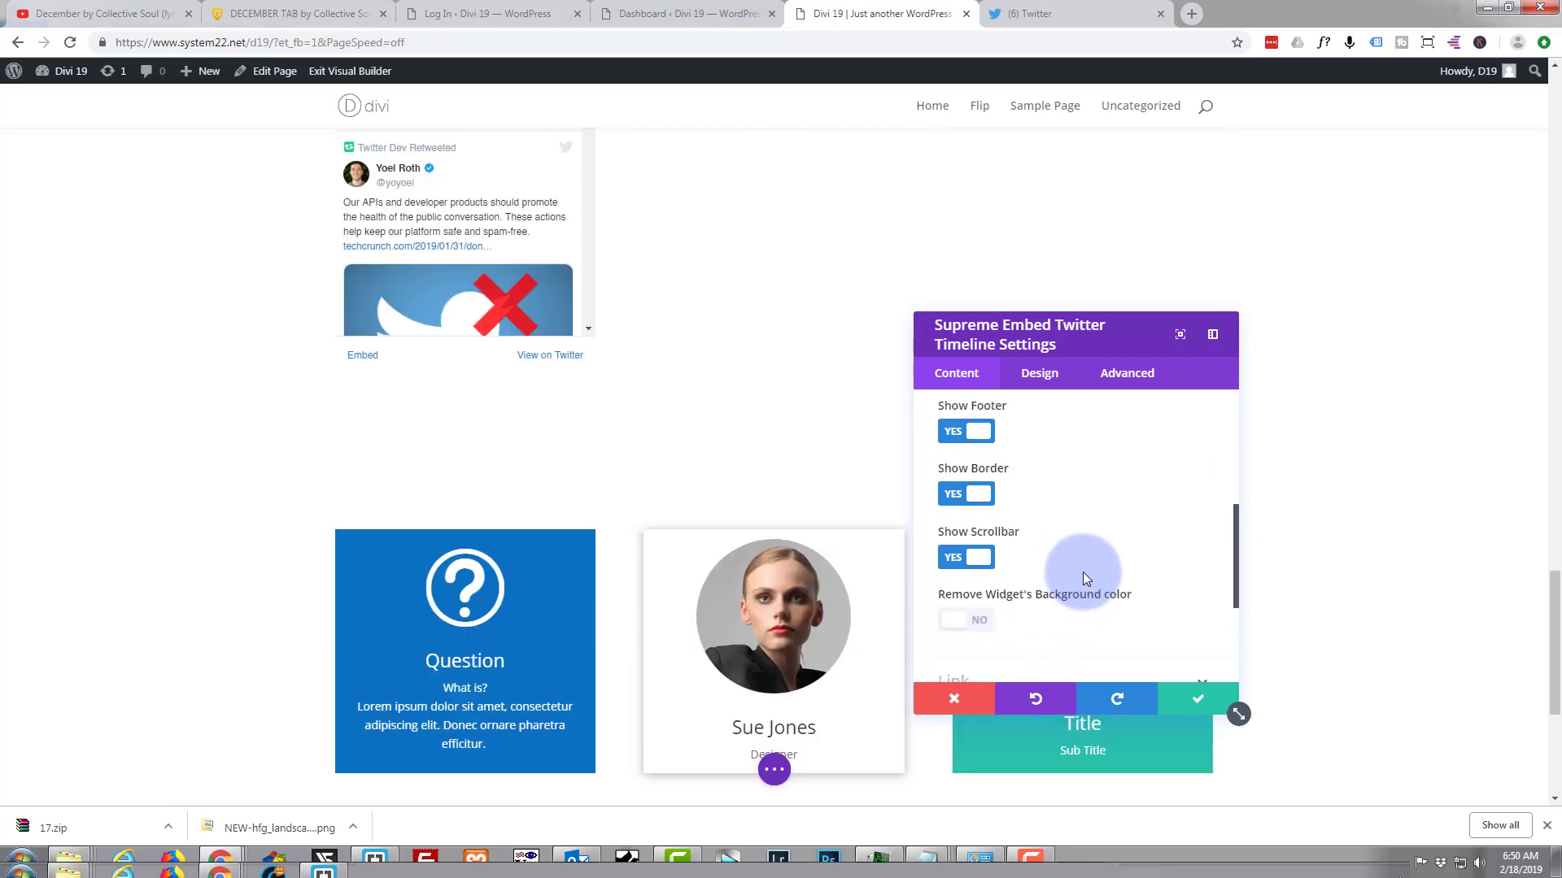
scroll(655, 335, "up", 3)
scroll(655, 335, "up", 2)
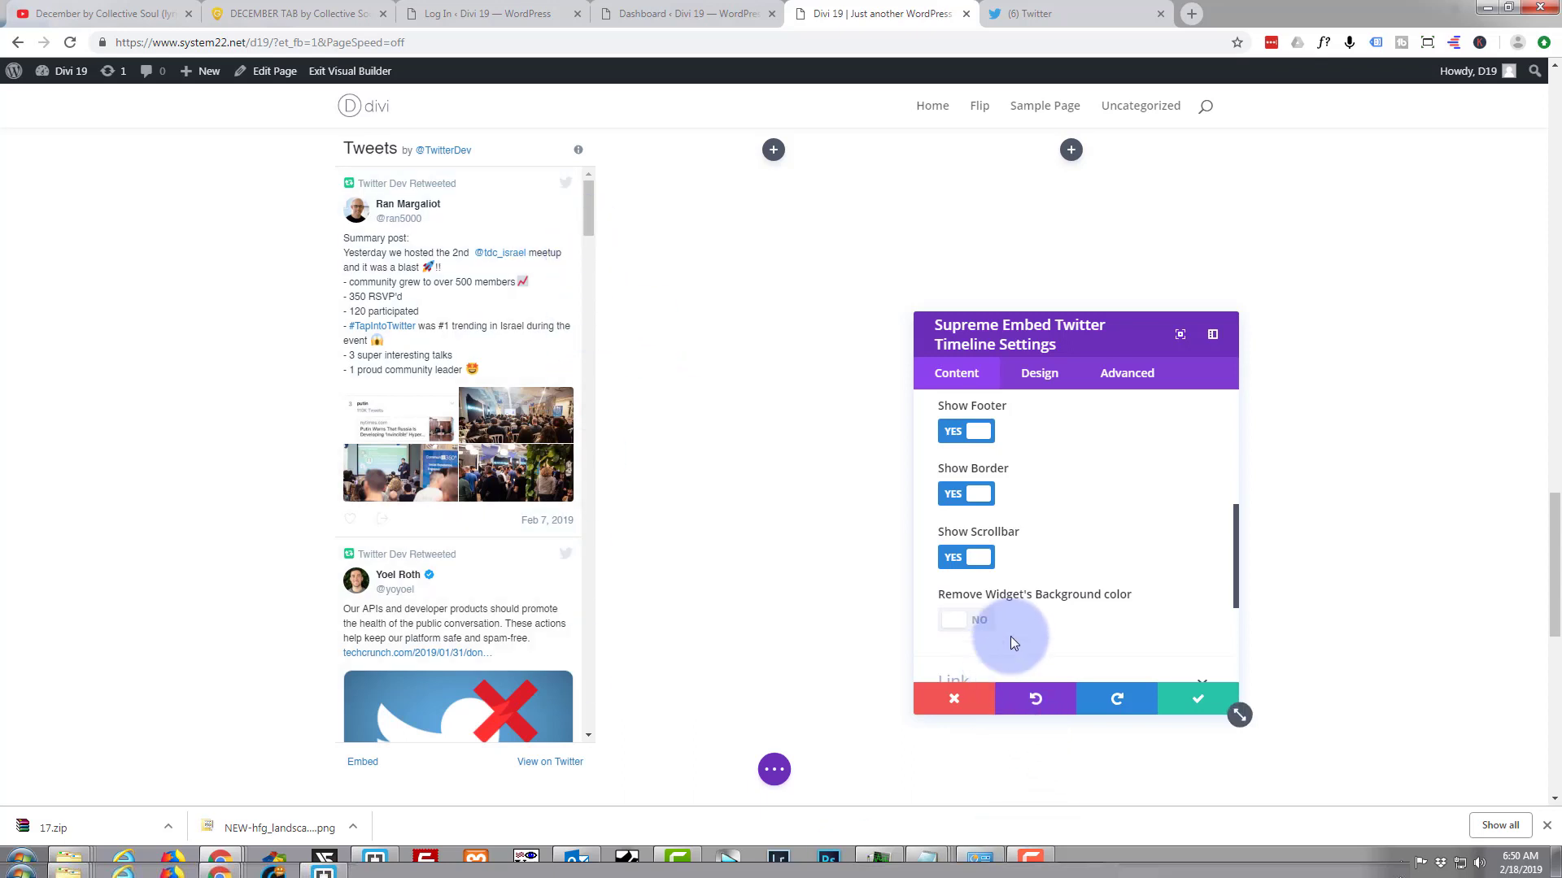
left_click(980, 559)
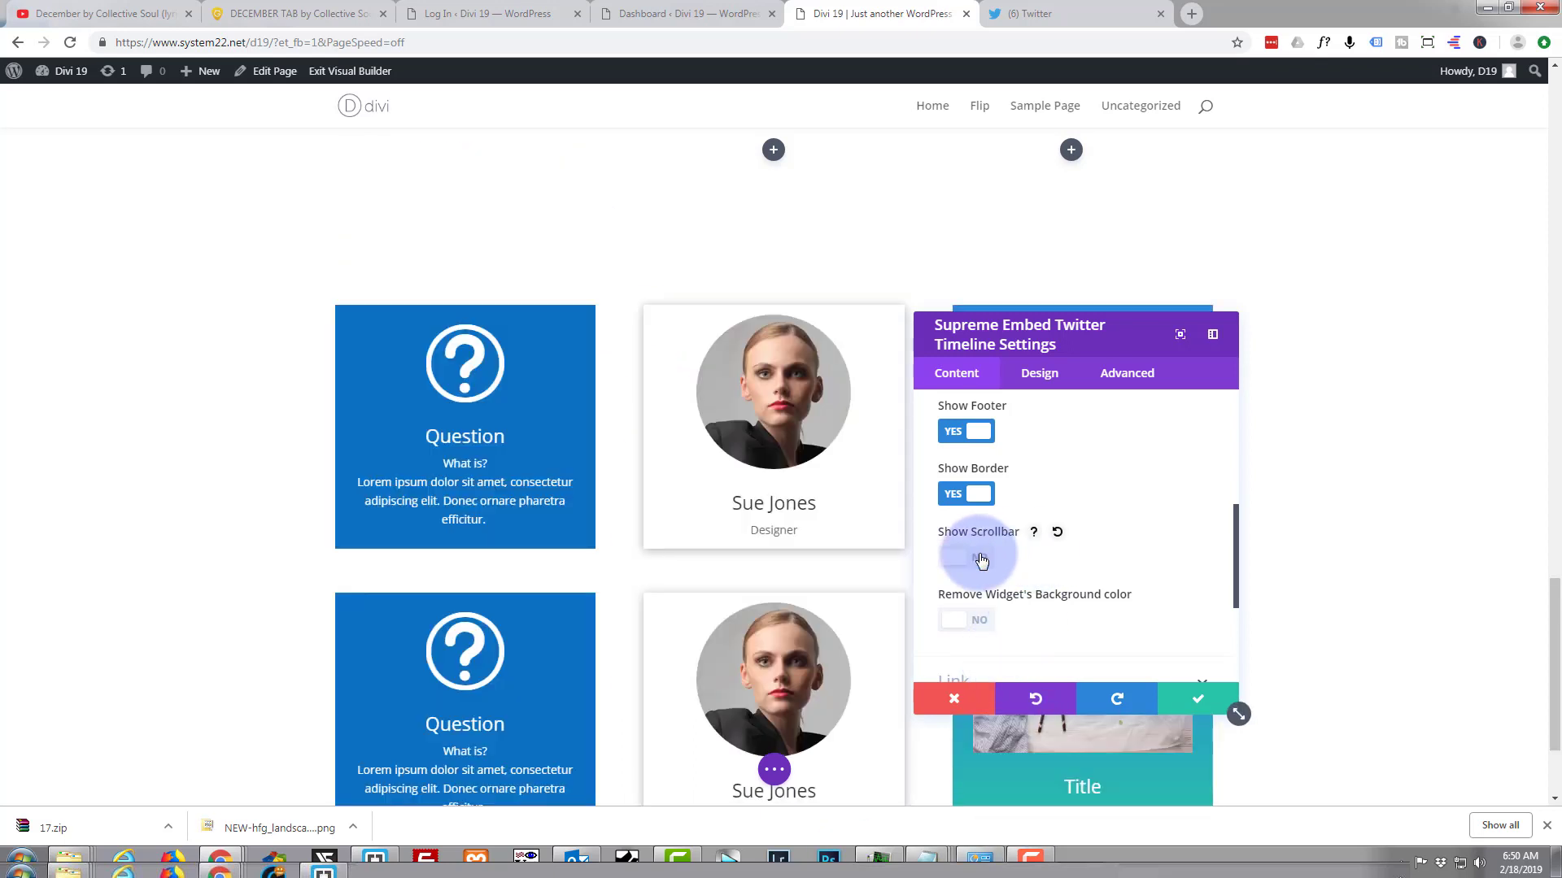
left_click(537, 352)
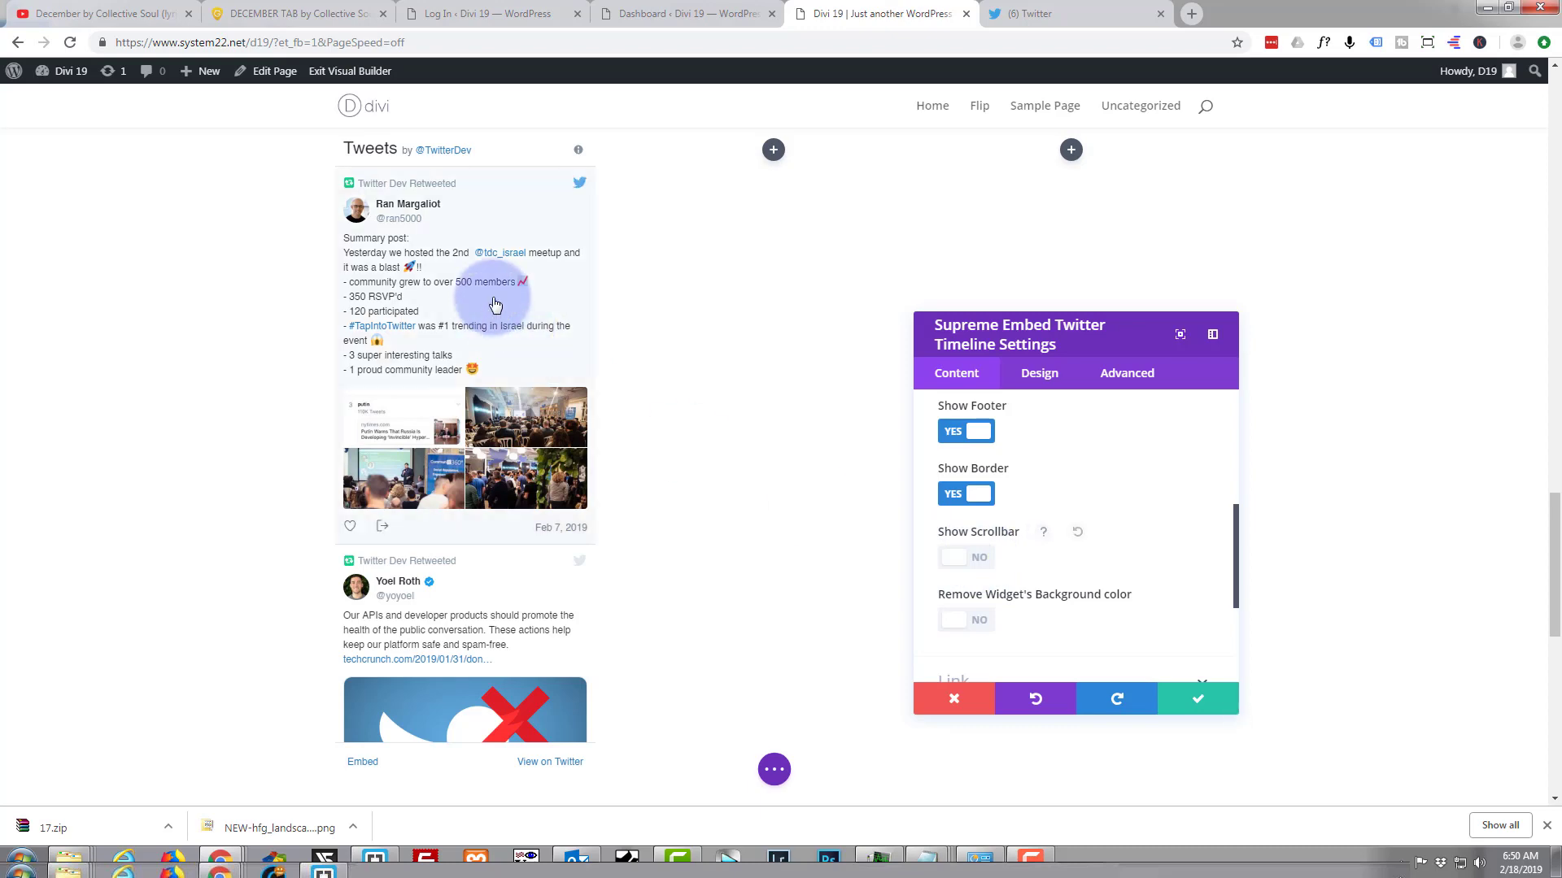
scroll(492, 309, "down", 5)
scroll(492, 309, "up", 3)
scroll(493, 309, "up", 2)
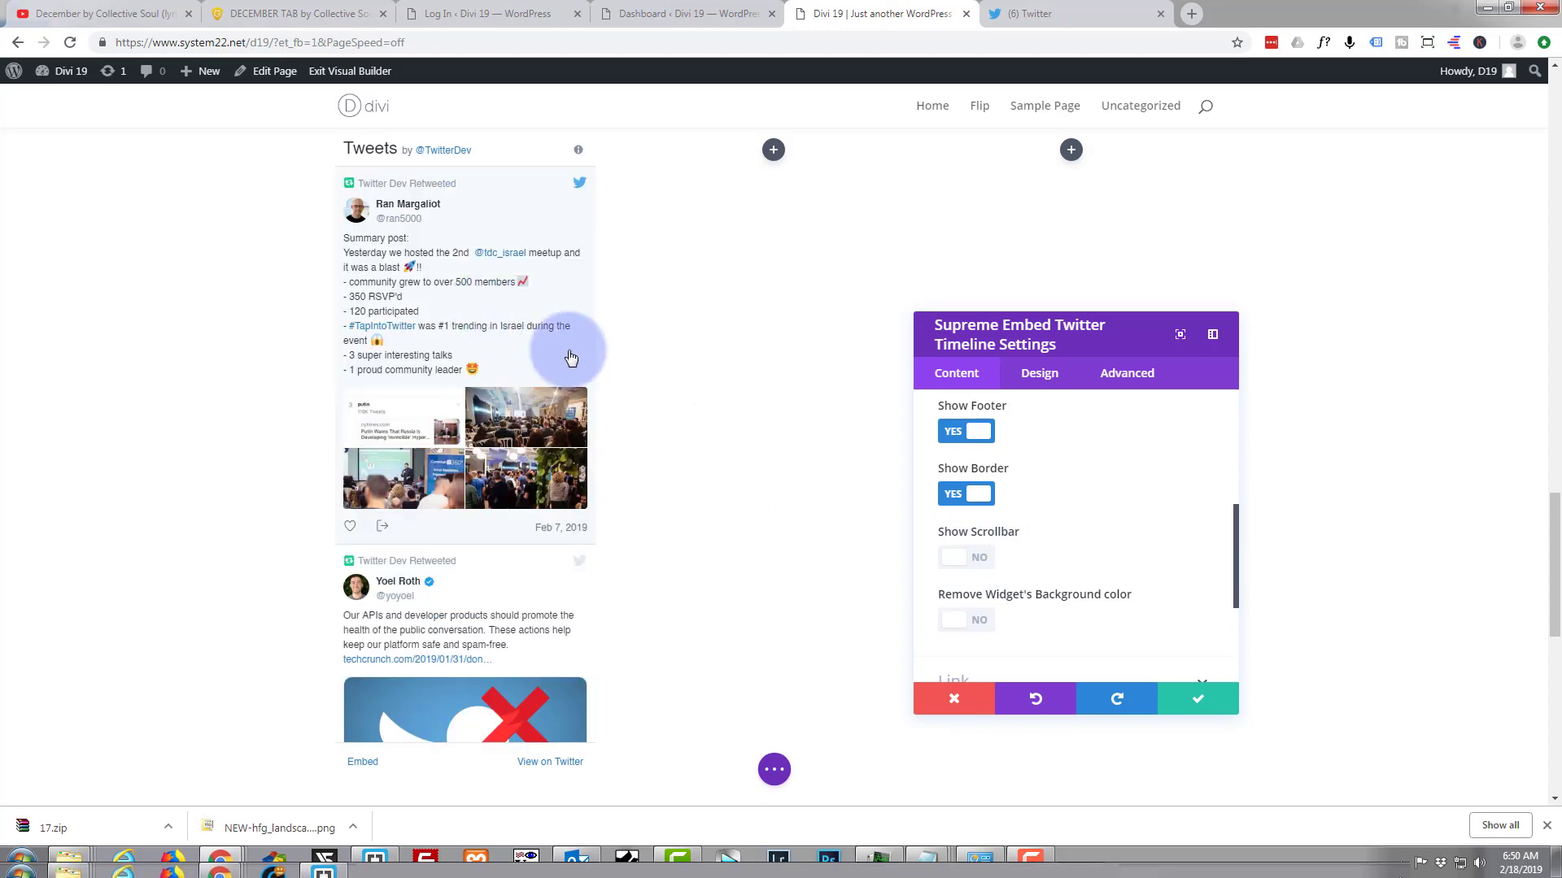
left_click(984, 558)
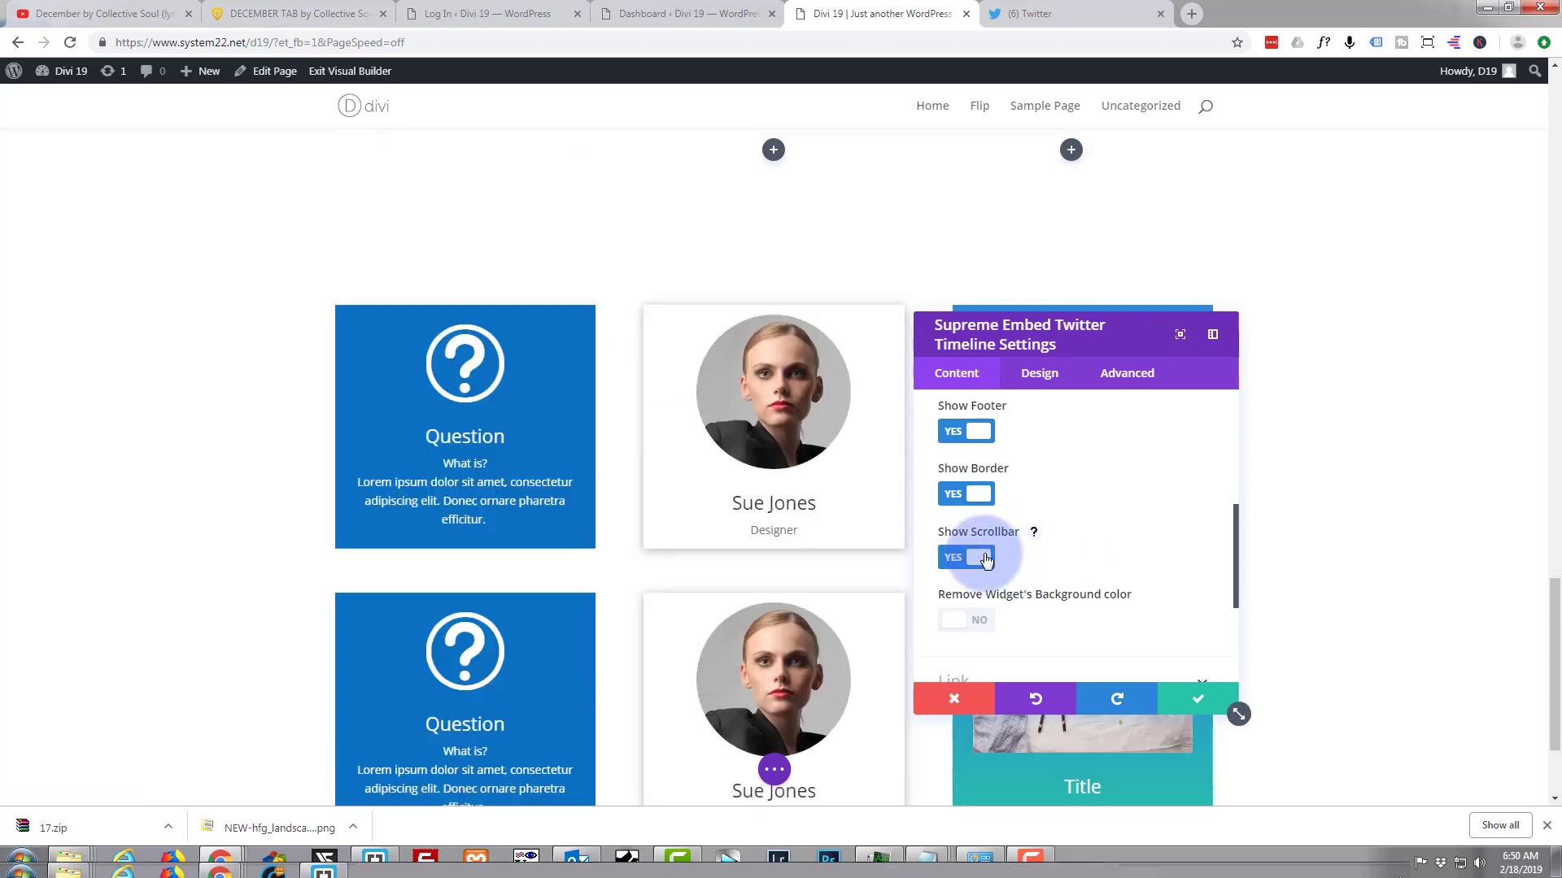
- Scroll through the timeline module's remaining settings to review them
scroll(481, 382, "down", 3)
scroll(487, 389, "up", 4)
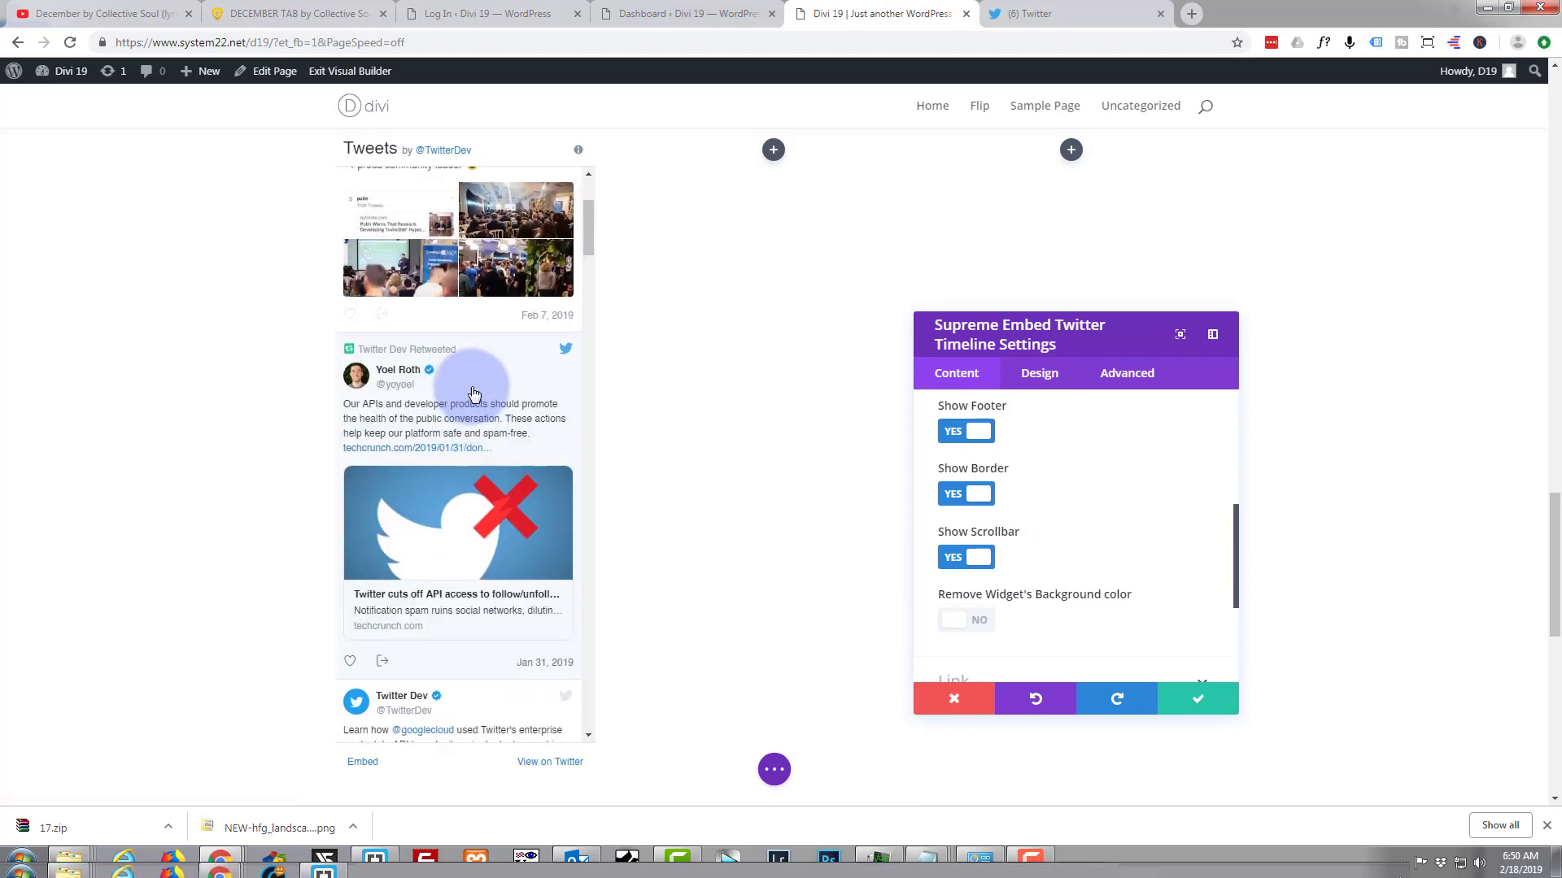
scroll(490, 392, "up", 1)
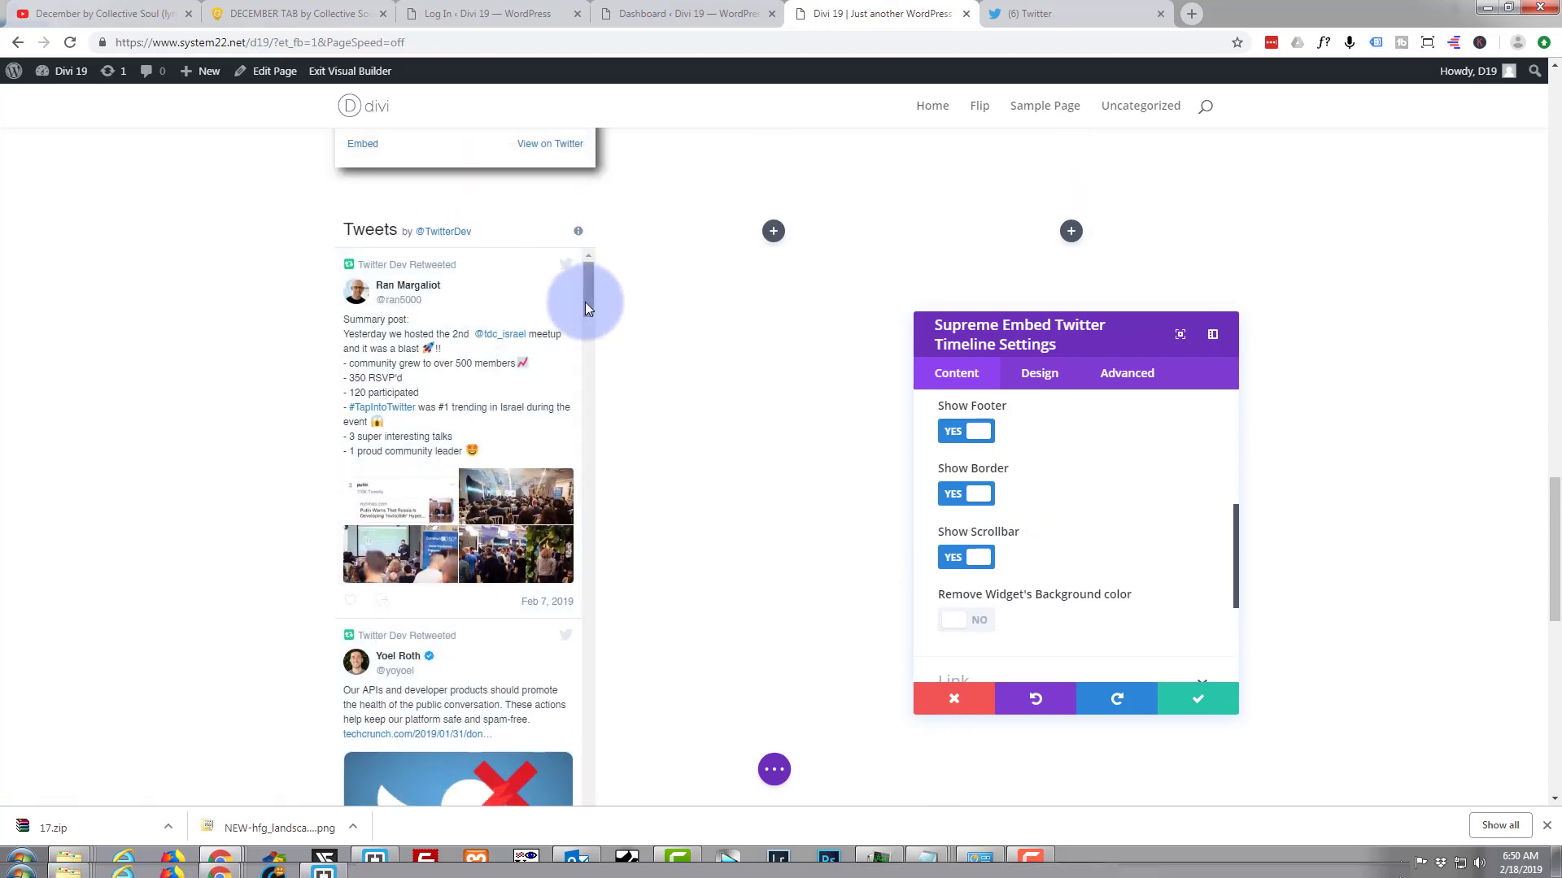
mouse_move(586, 297)
left_mouse_down()
mouse_move(602, 445)
mouse_move(599, 292)
left_mouse_up()
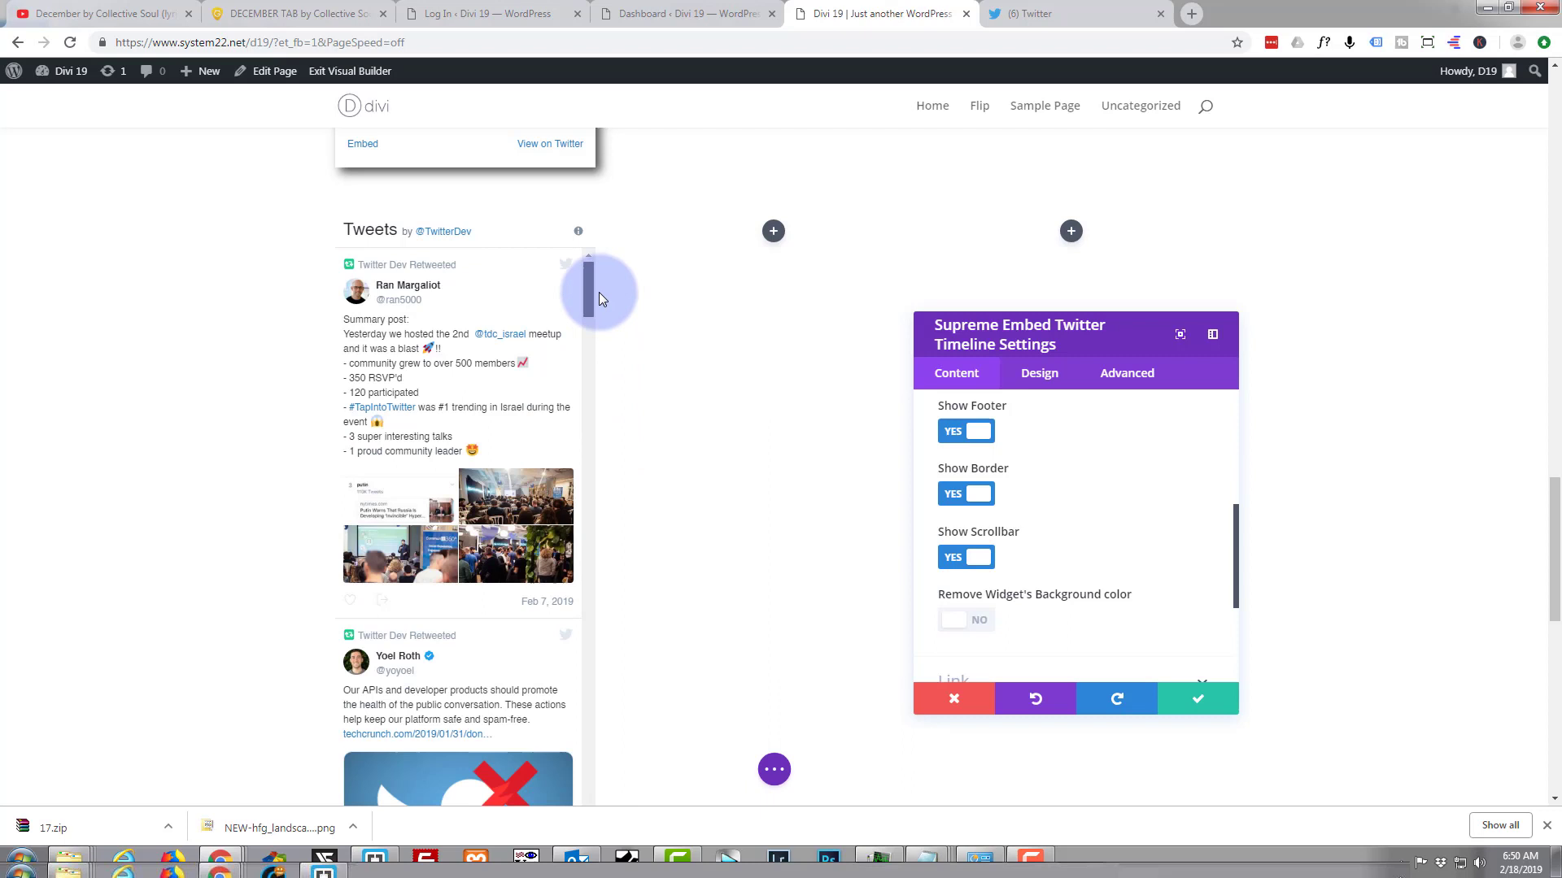
scroll(748, 438, "down", 2)
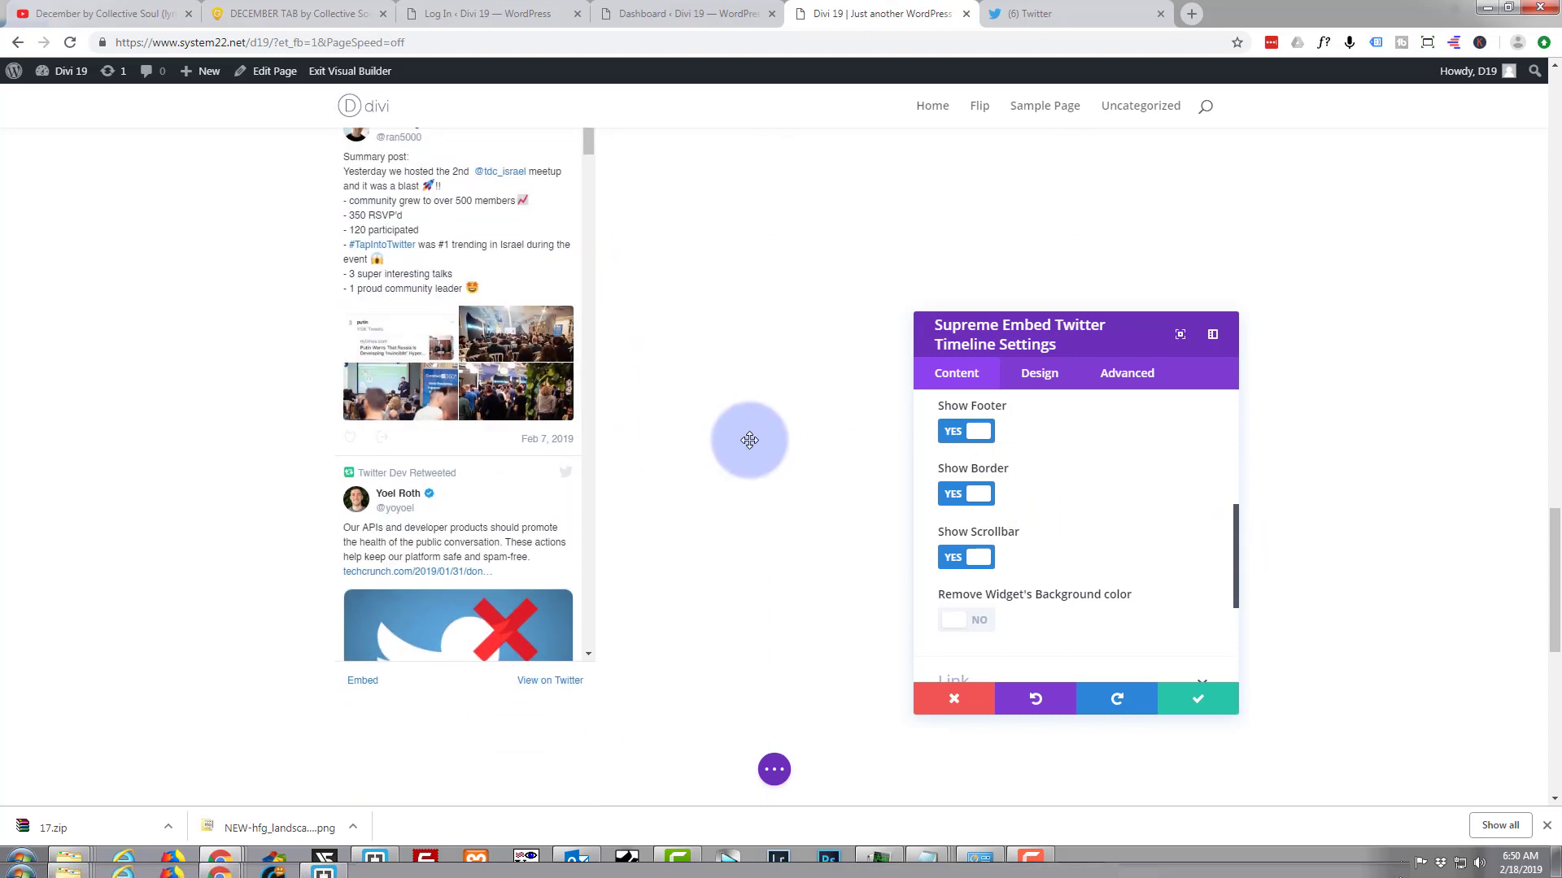
scroll(1056, 550, "down", 1)
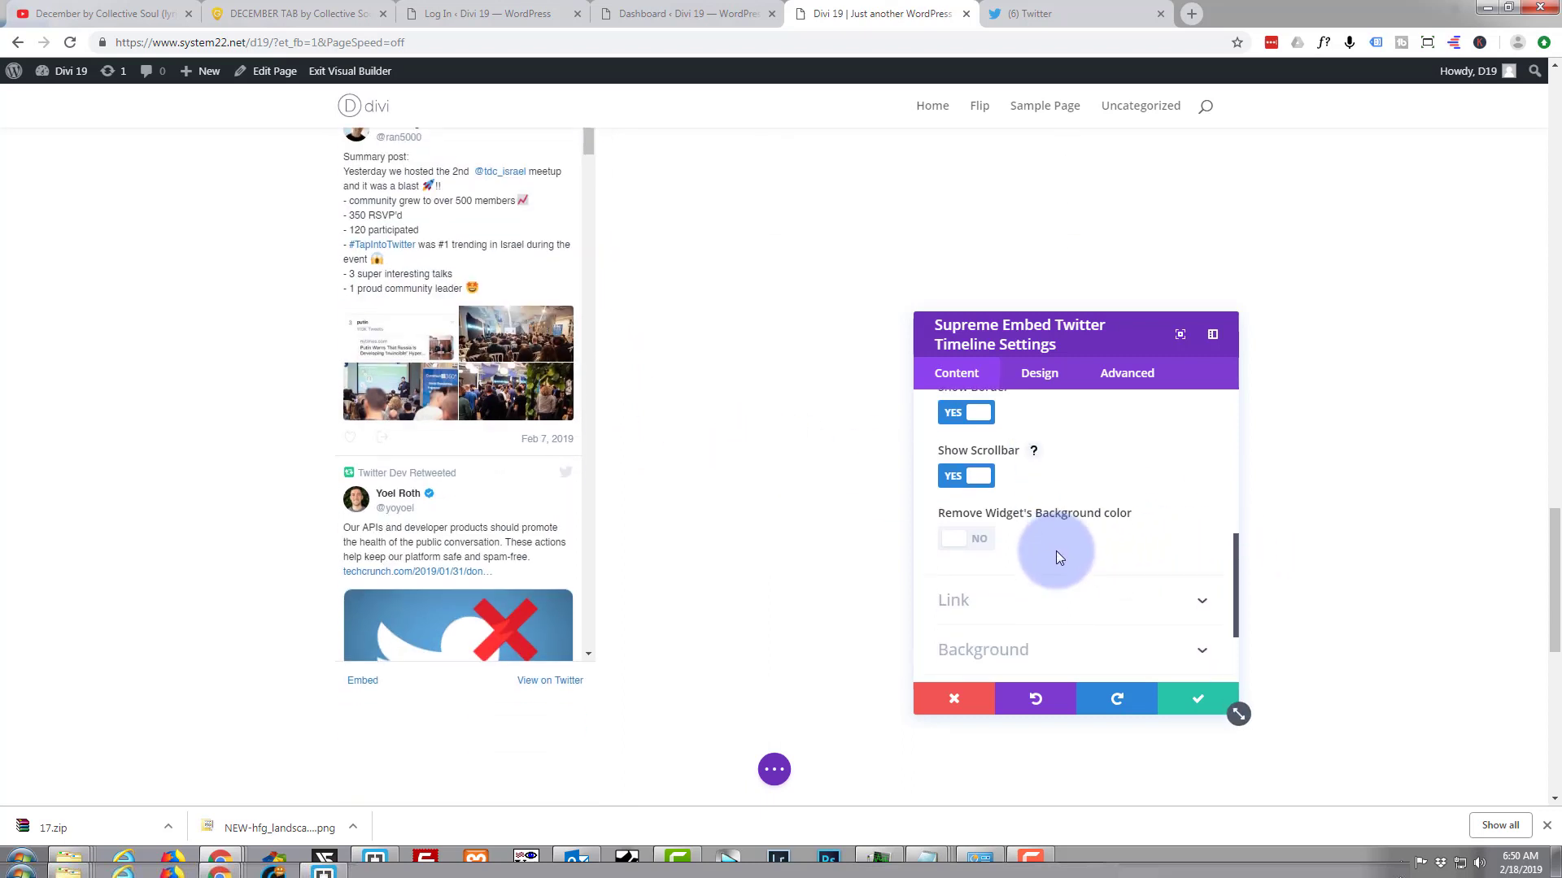
scroll(1055, 550, "down", 1)
scroll(1060, 558, "up", 1)
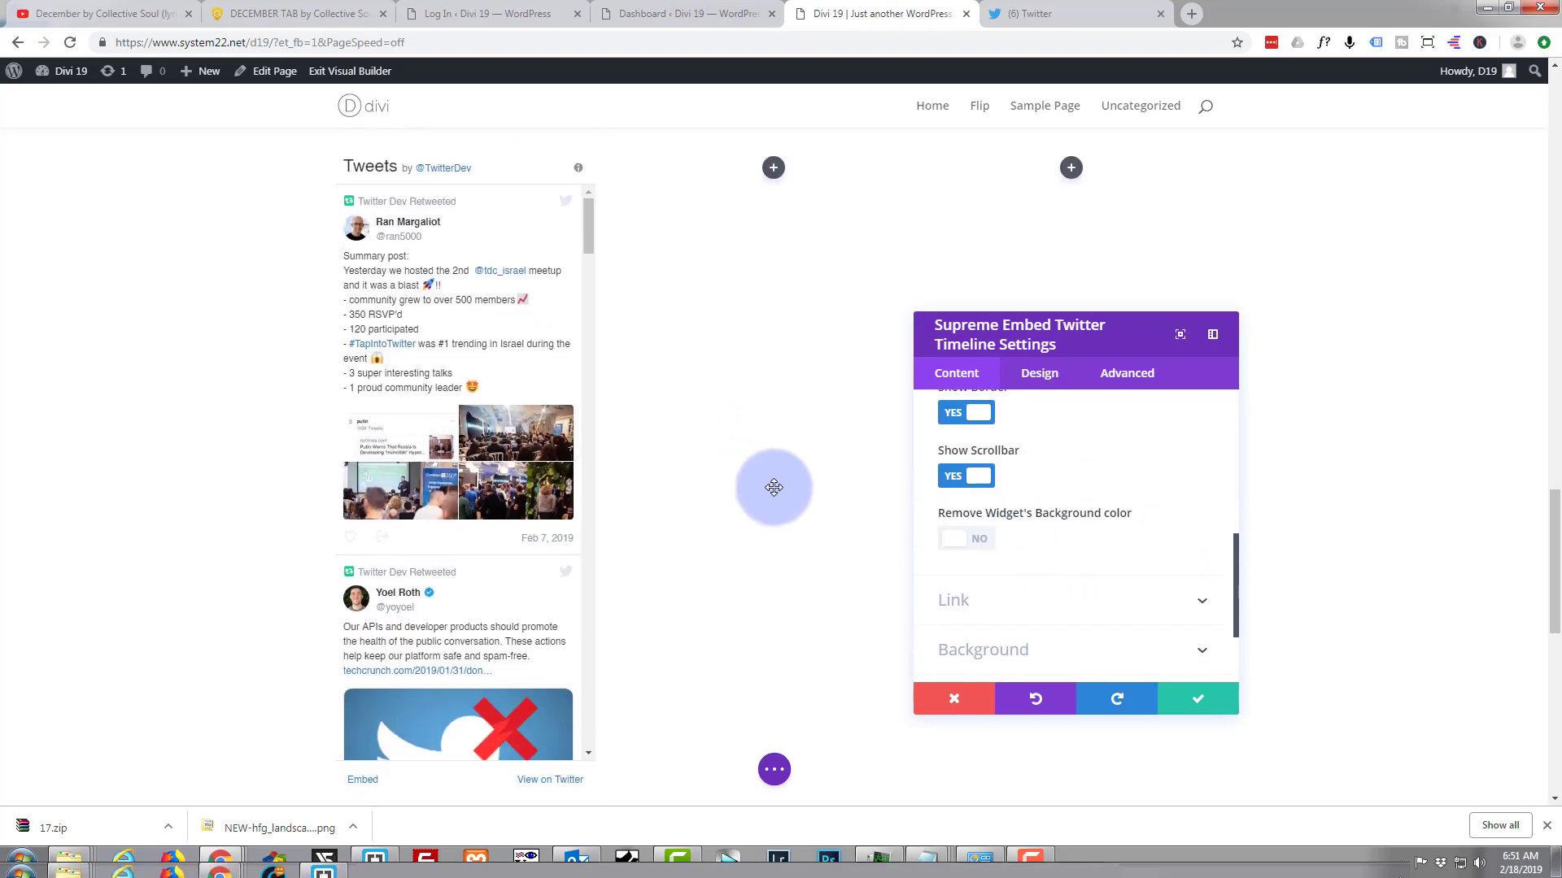
scroll(1010, 556, "down", 2)
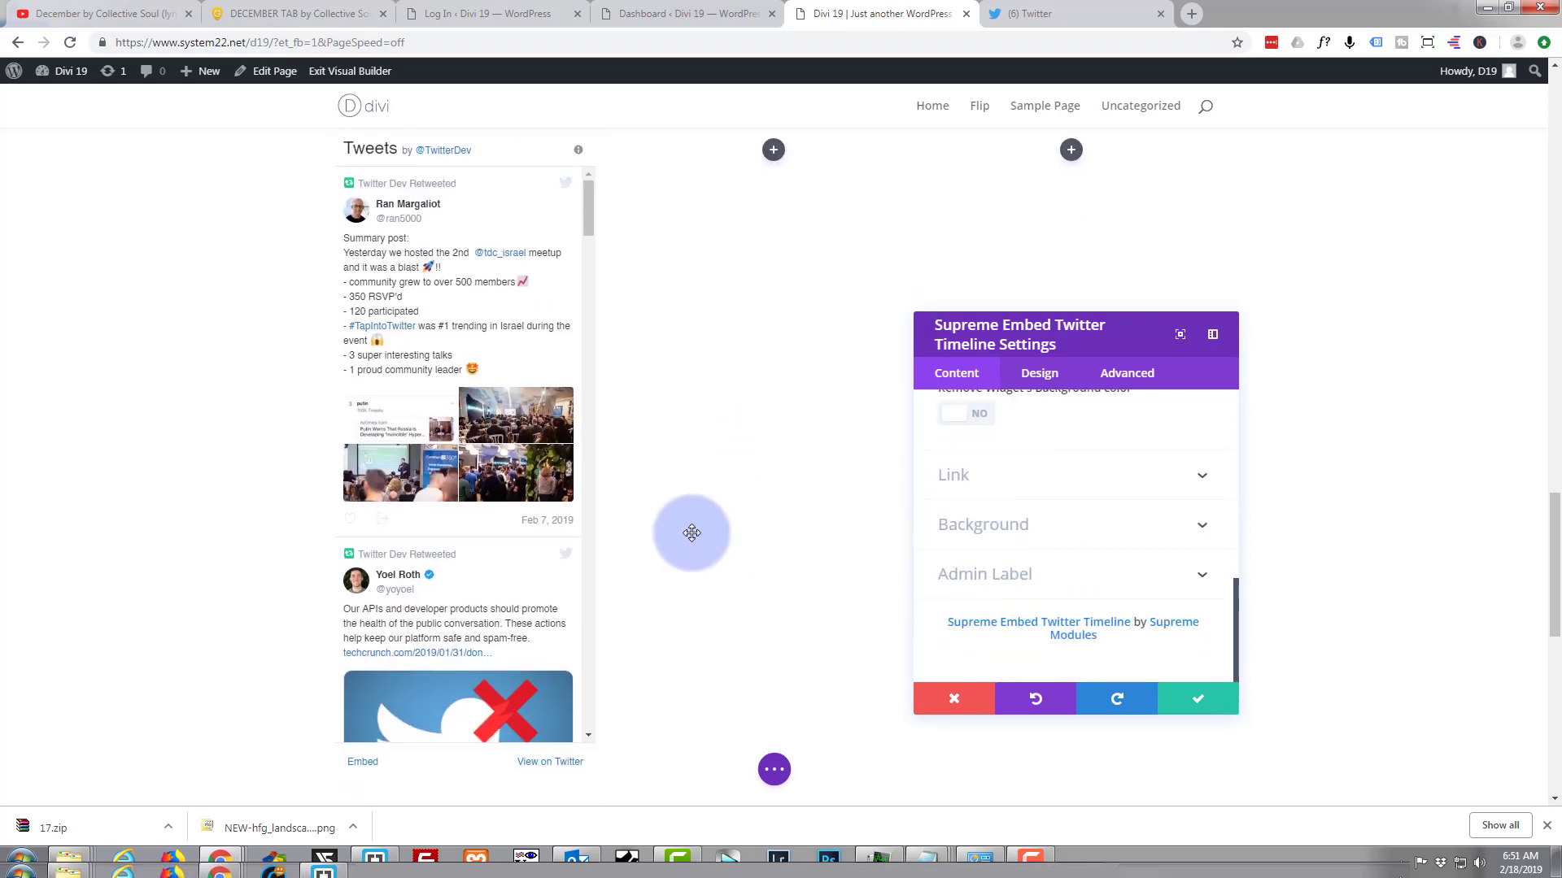
scroll(691, 532, "up", 3)
scroll(692, 533, "up", 5)
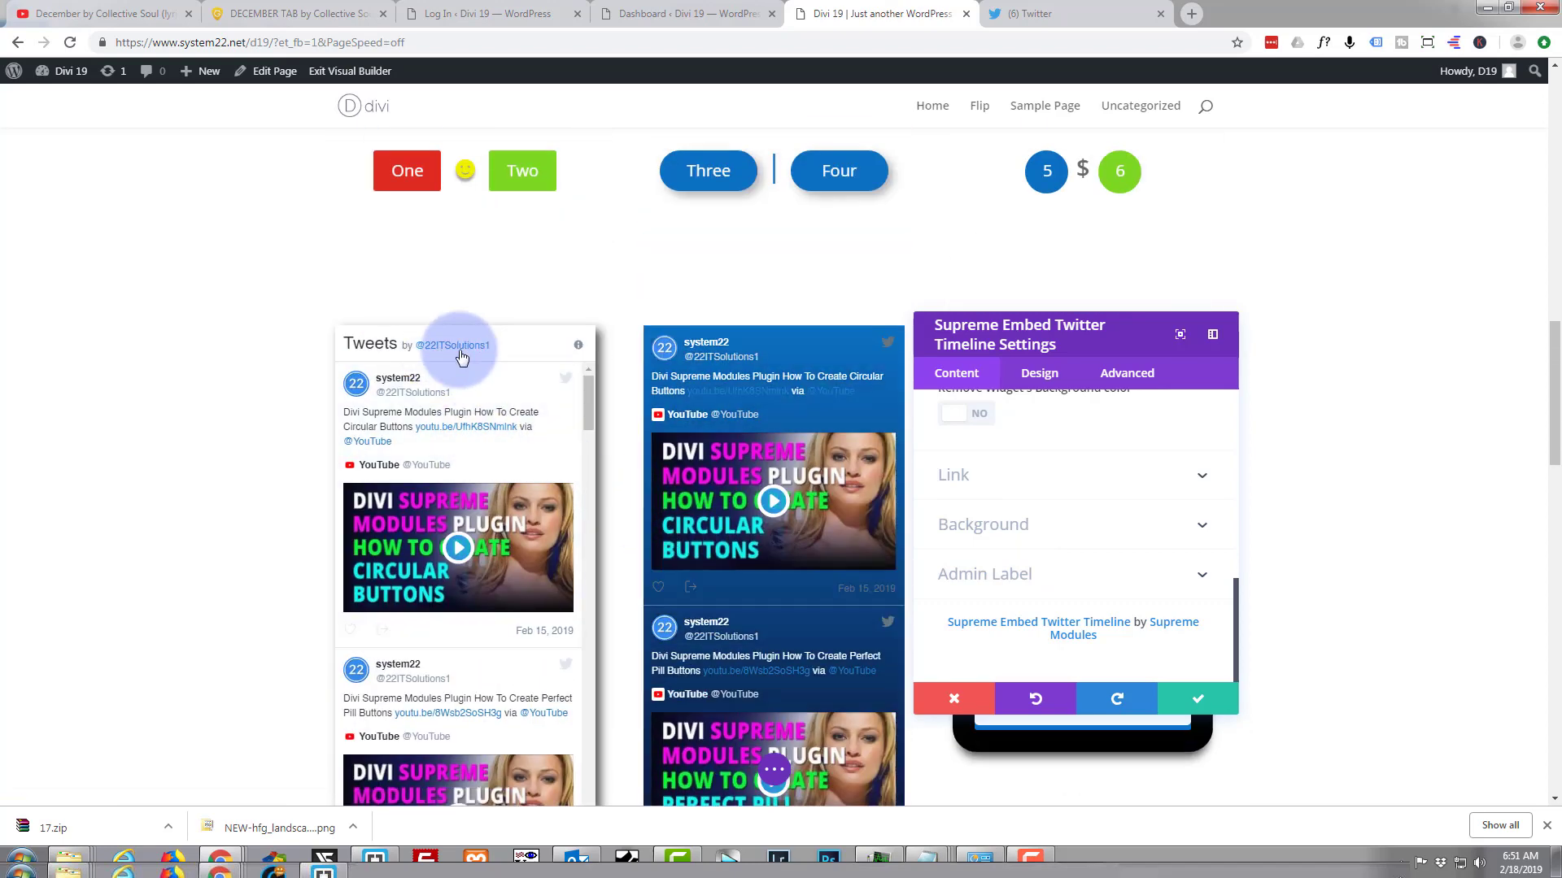
scroll(220, 565, "down", 10)
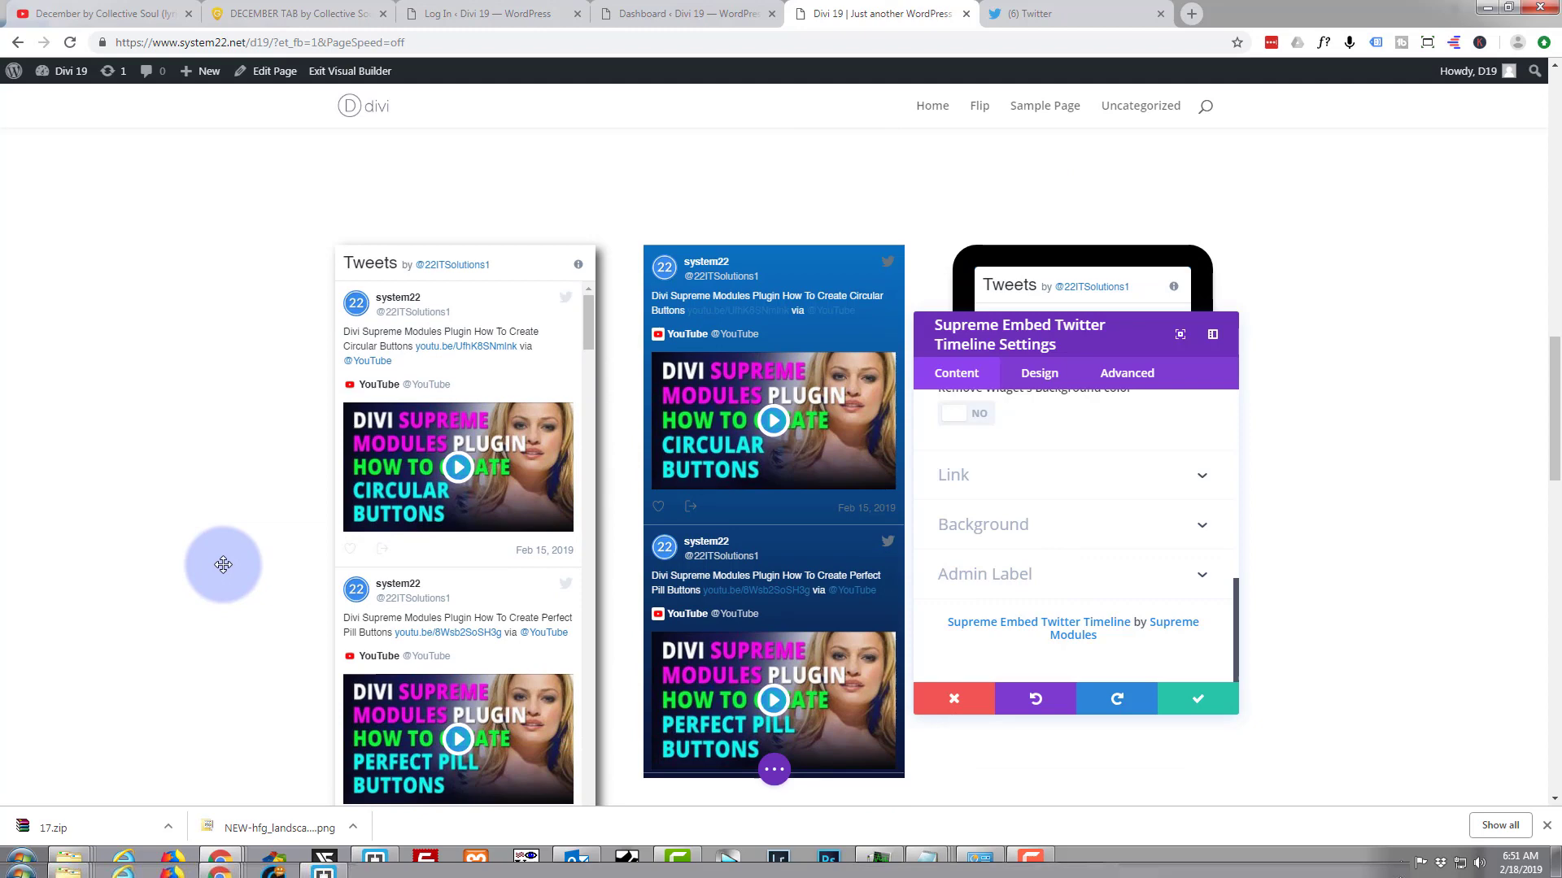
scroll(218, 566, "down", 3)
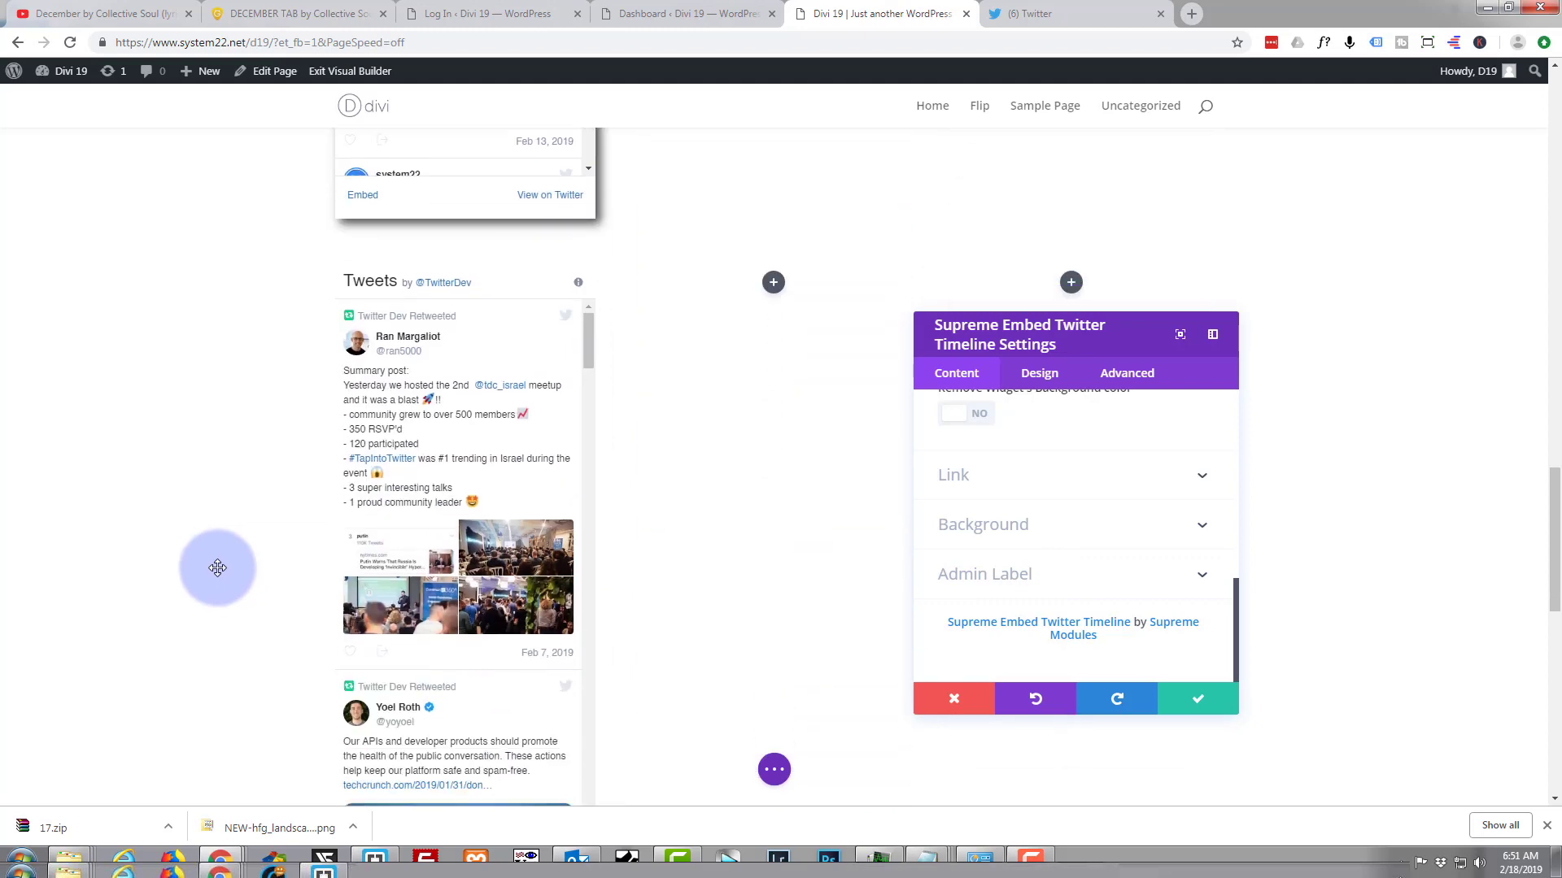
scroll(217, 568, "up", 3)
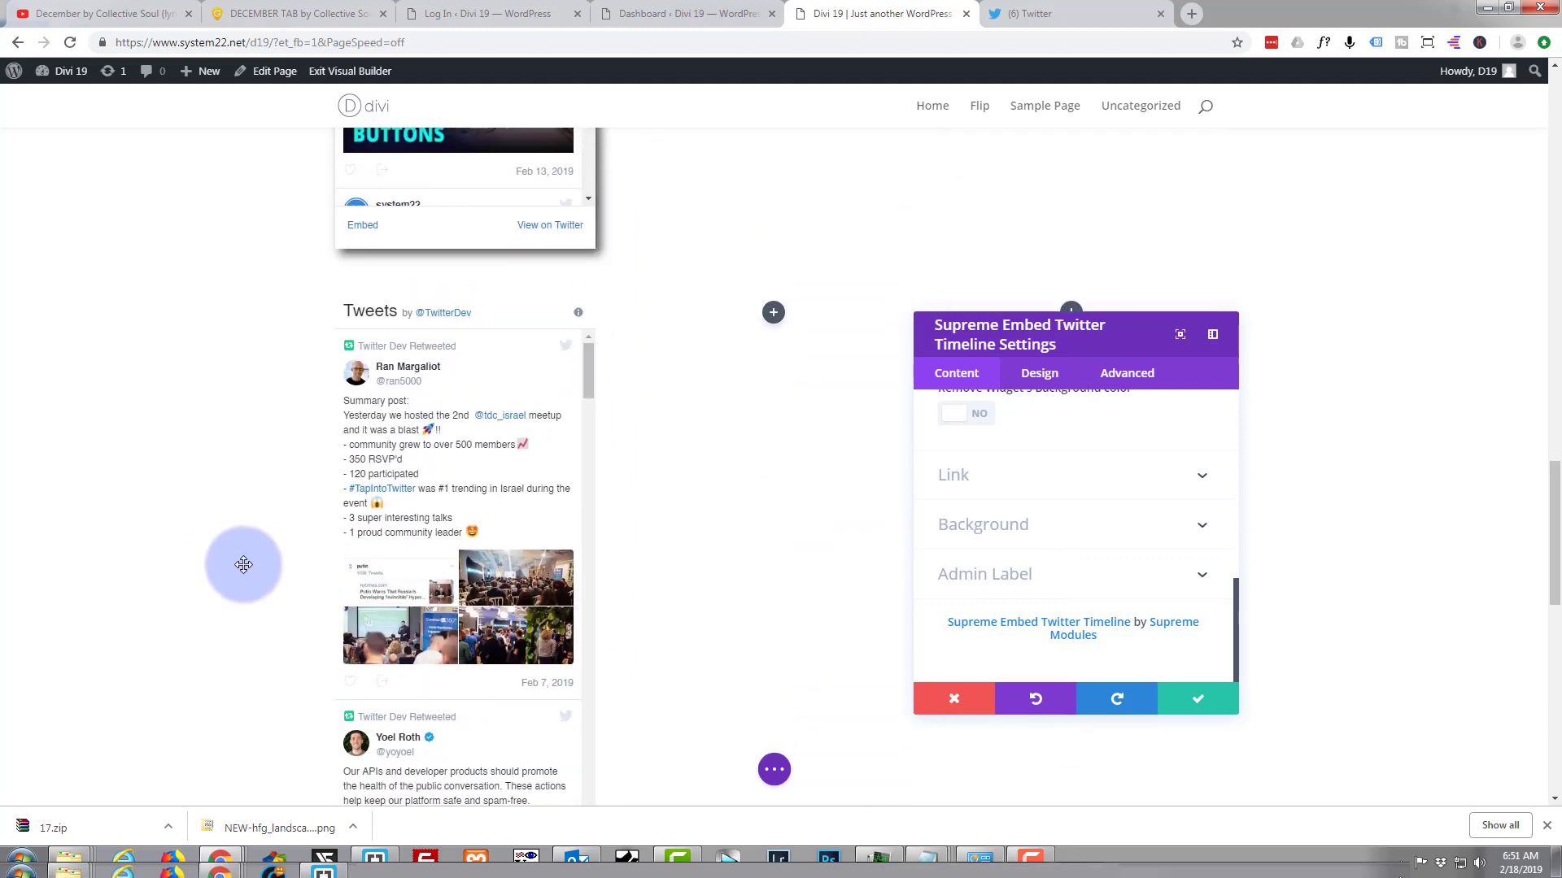
- Apply the third box-shadow preset and set the shadow colour to rgba(0,0,0,0.69)
left_click(1053, 381)
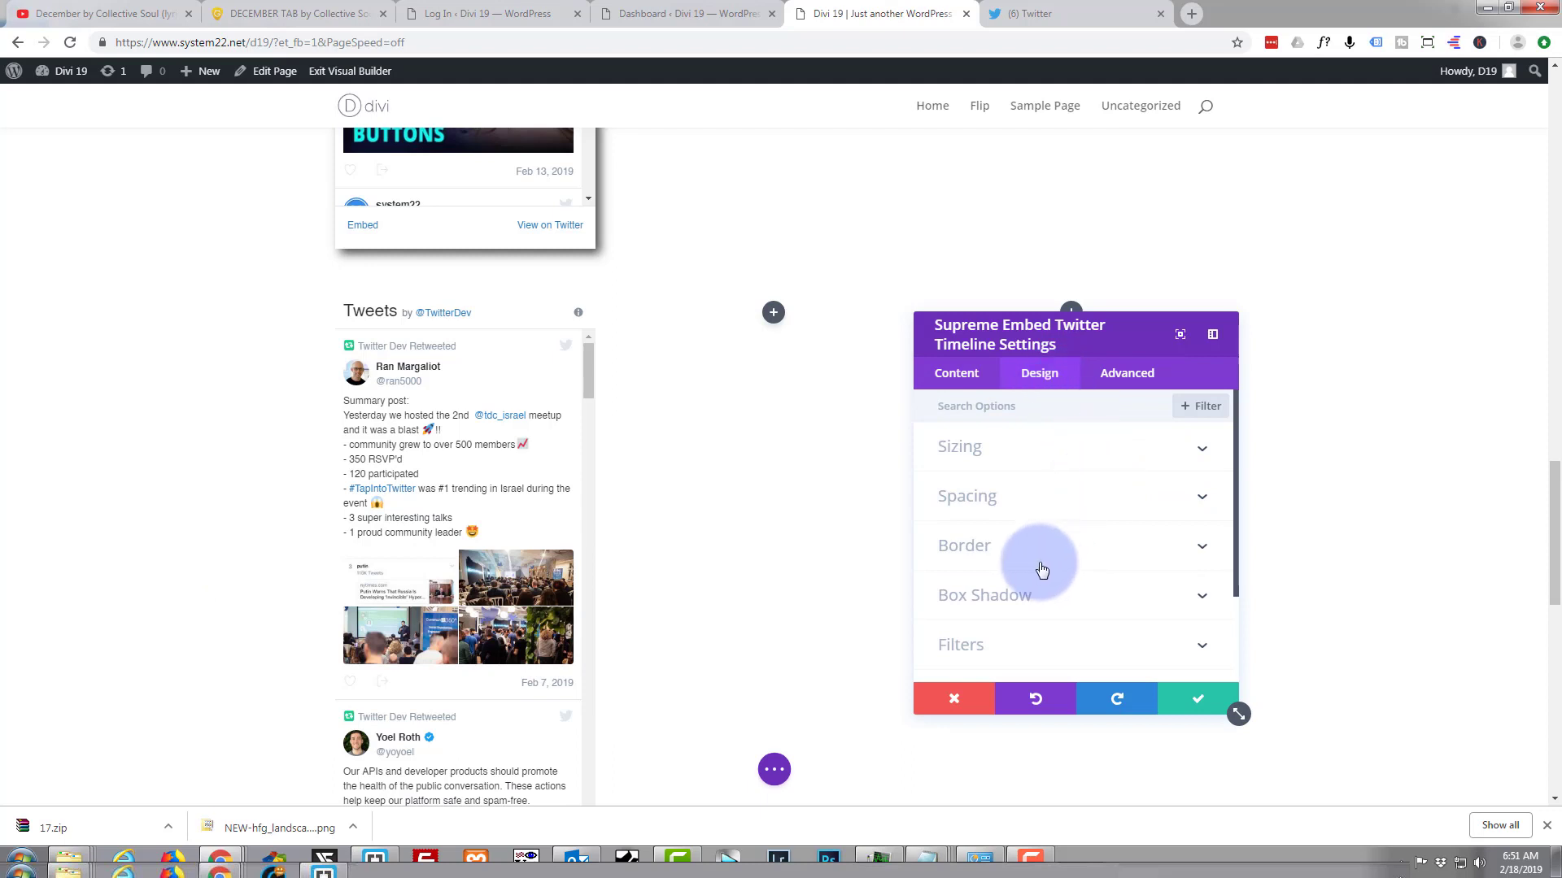
left_click(1029, 410)
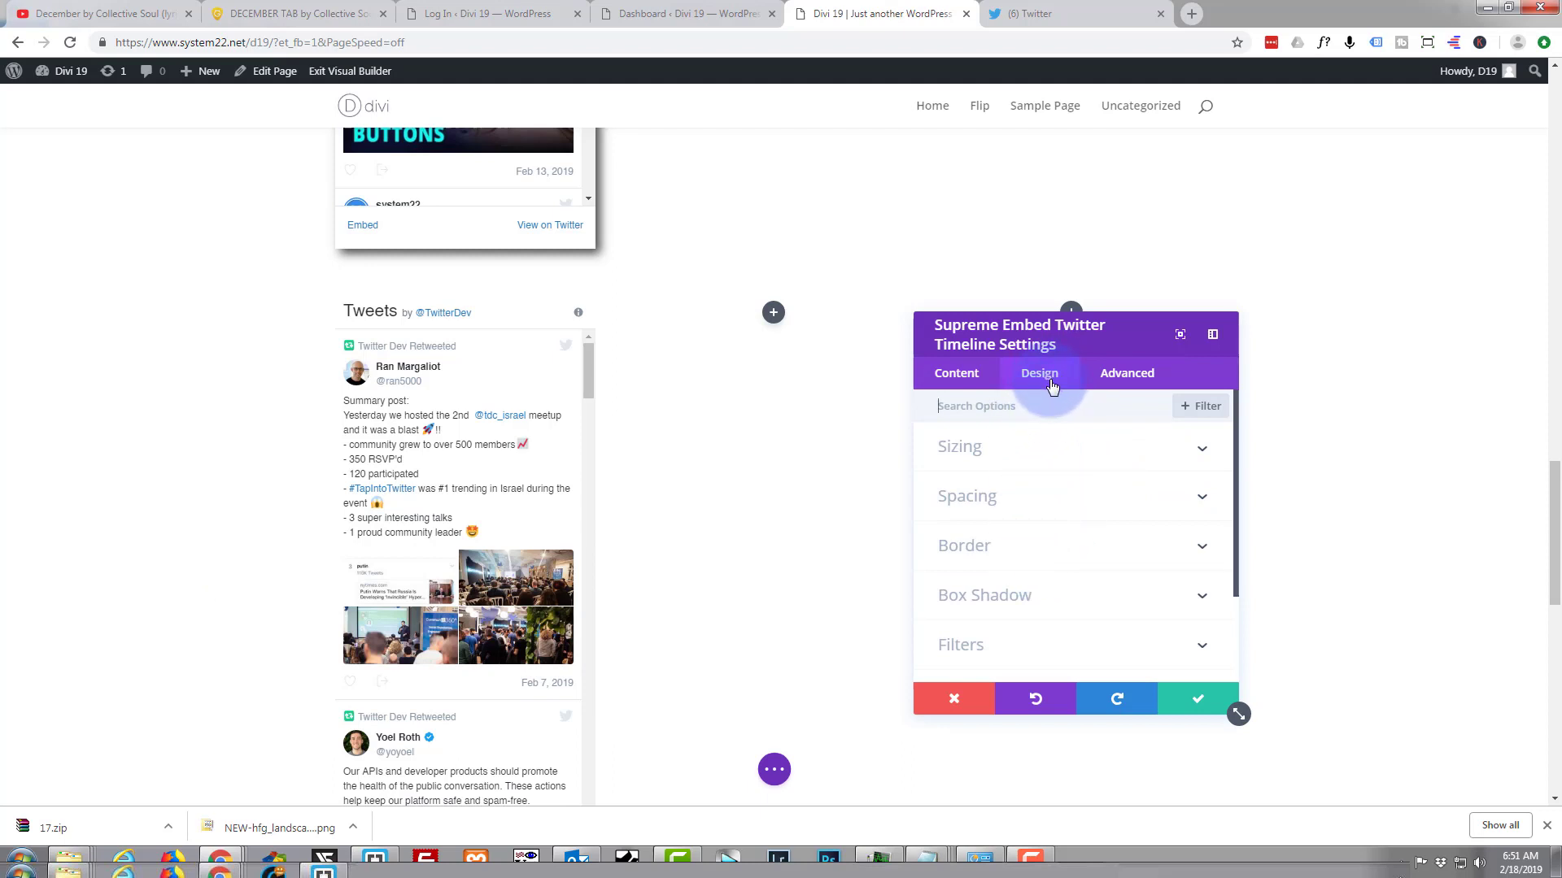
left_click(1055, 608)
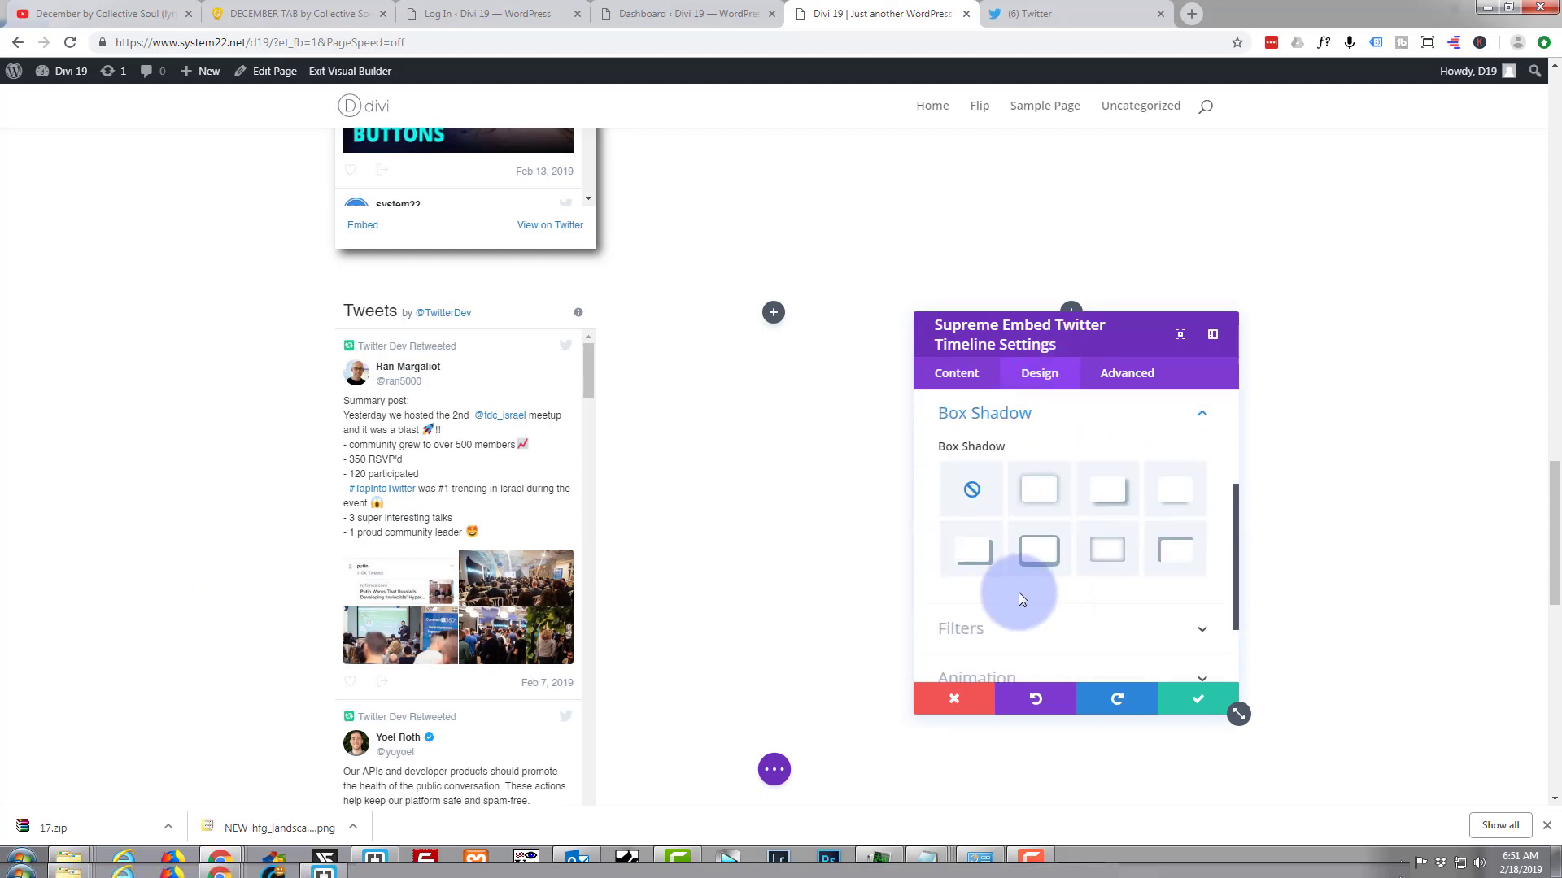
left_click(1114, 502)
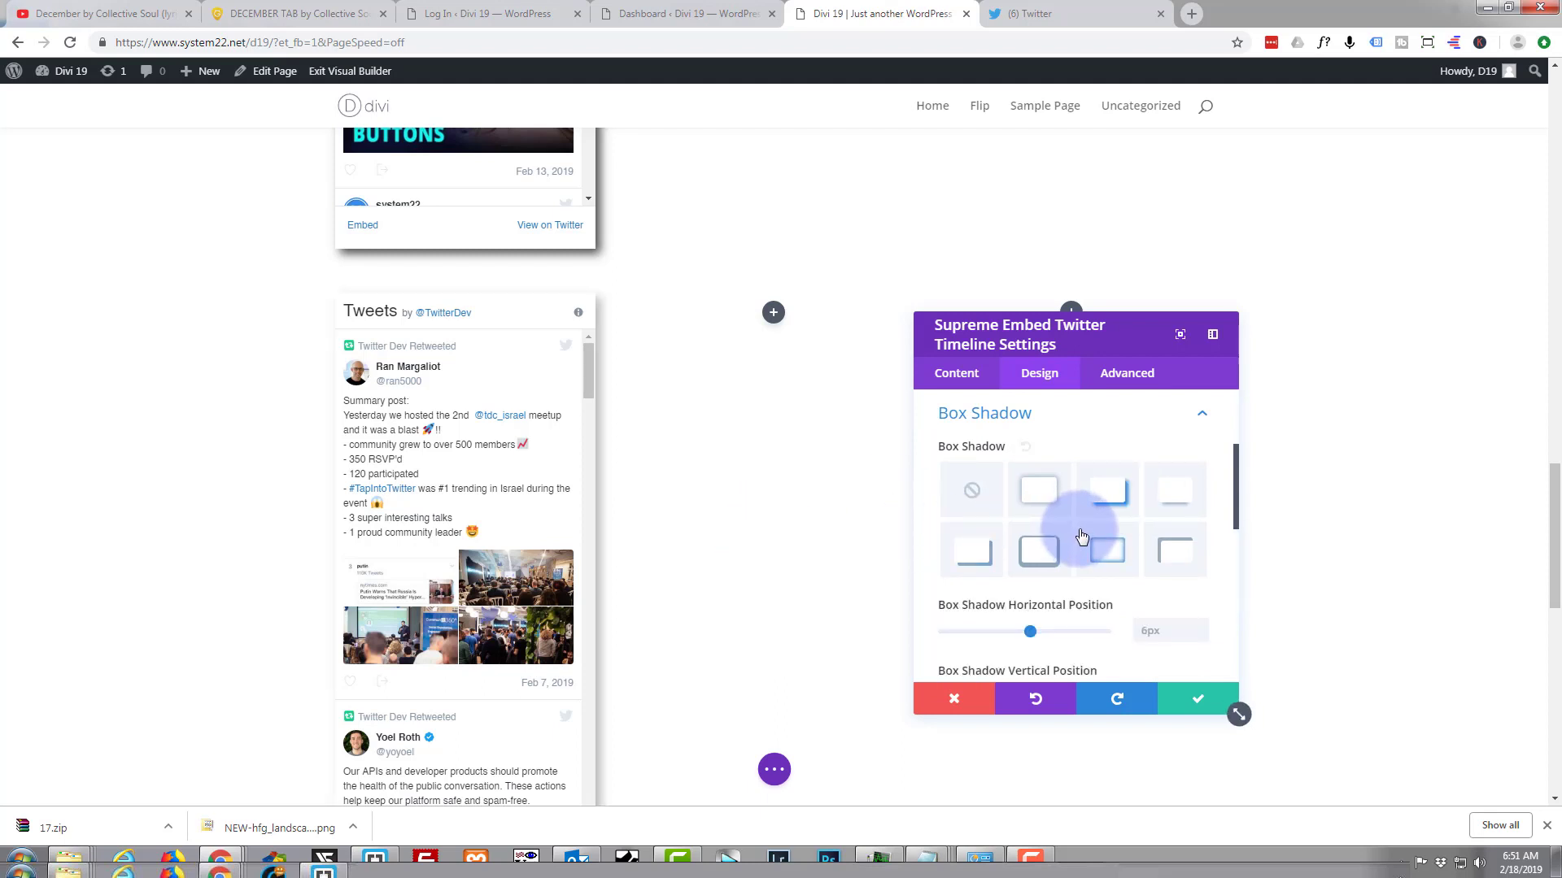
scroll(1074, 530, "down", 3)
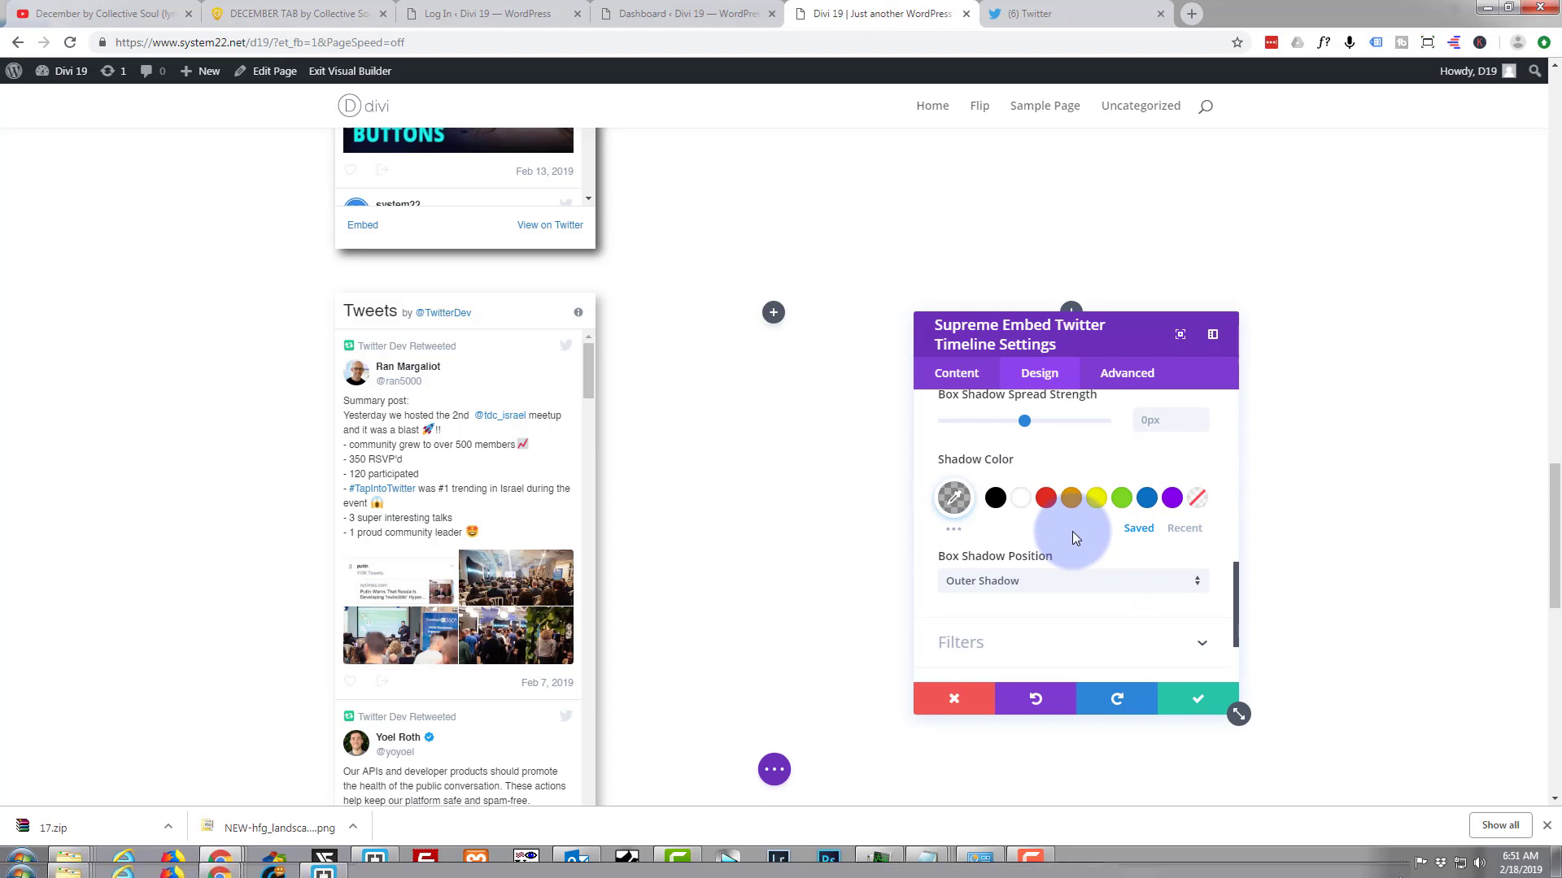
left_click(951, 499)
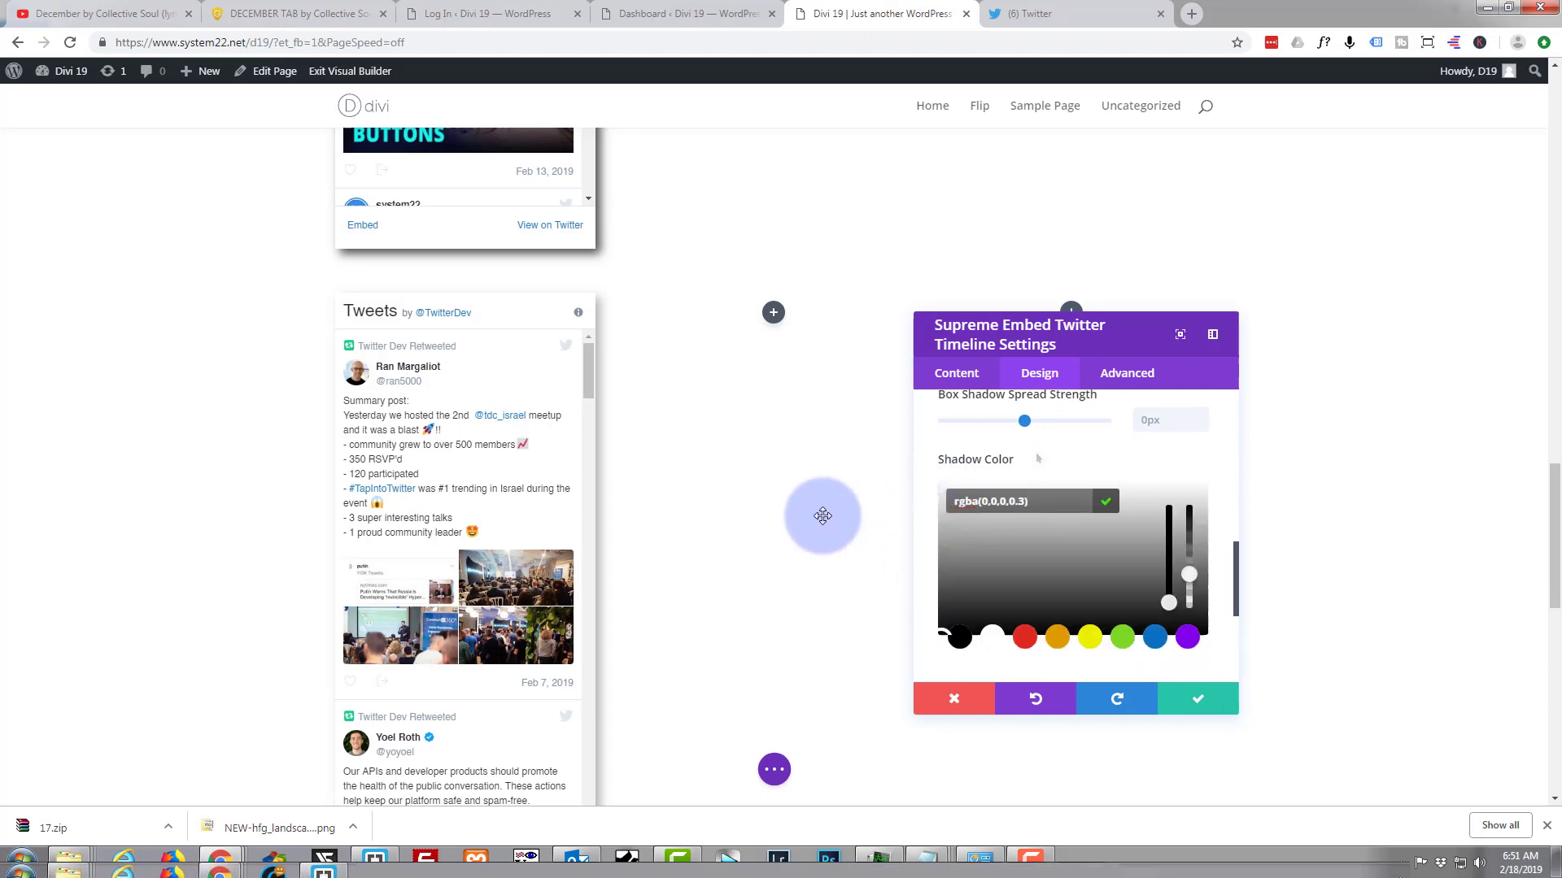
scroll(819, 516, "down", 1)
scroll(819, 516, "down", 1)
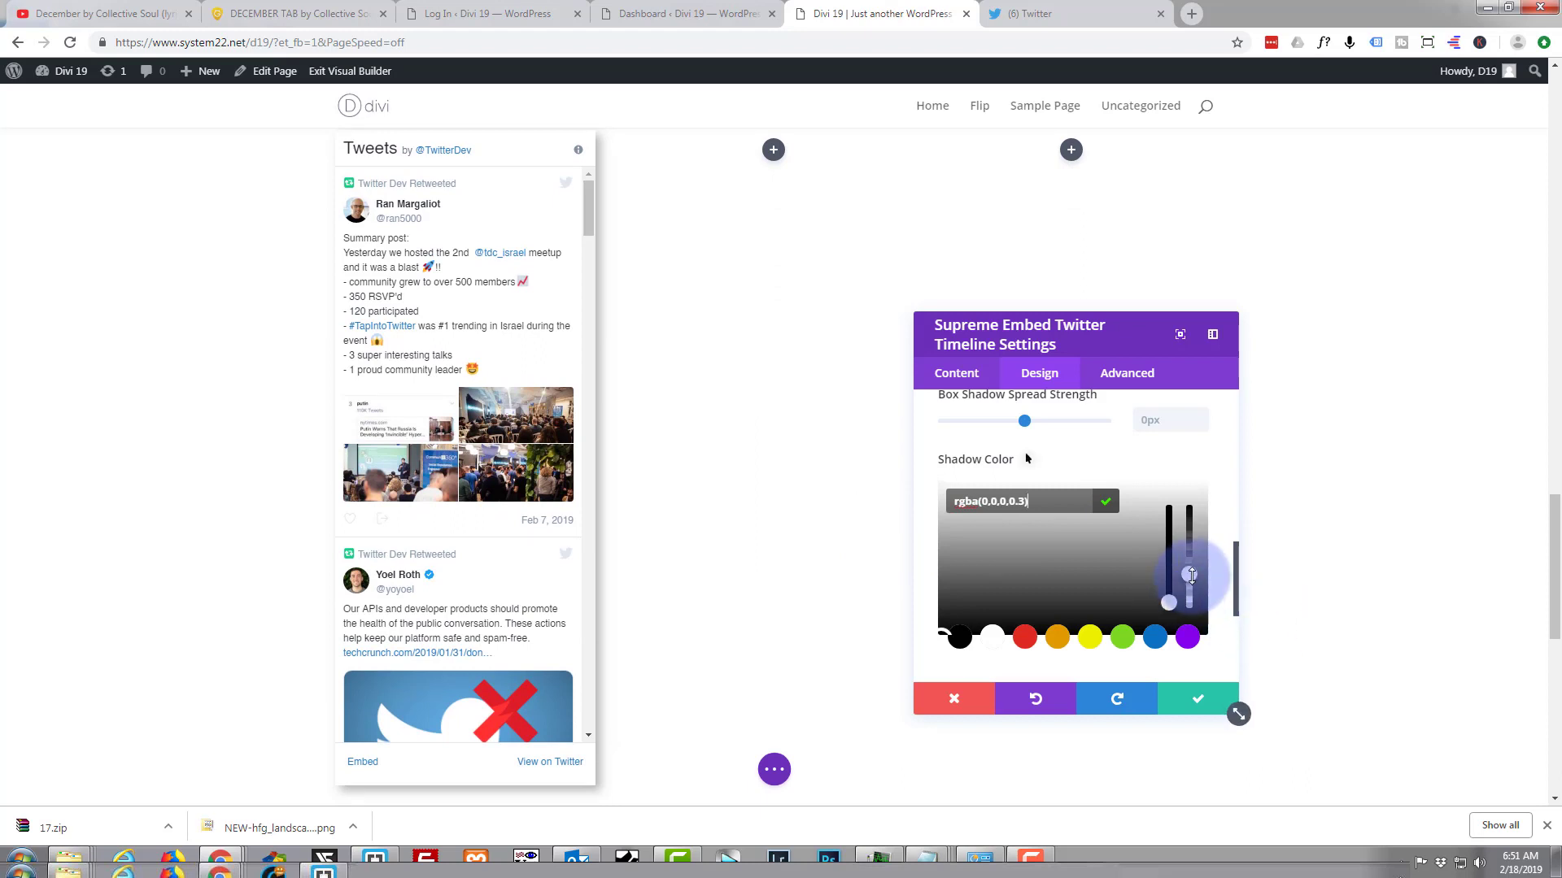
mouse_move(1192, 575)
left_mouse_down()
mouse_move(1193, 627)
mouse_move(1194, 510)
mouse_move(1194, 556)
left_mouse_up()
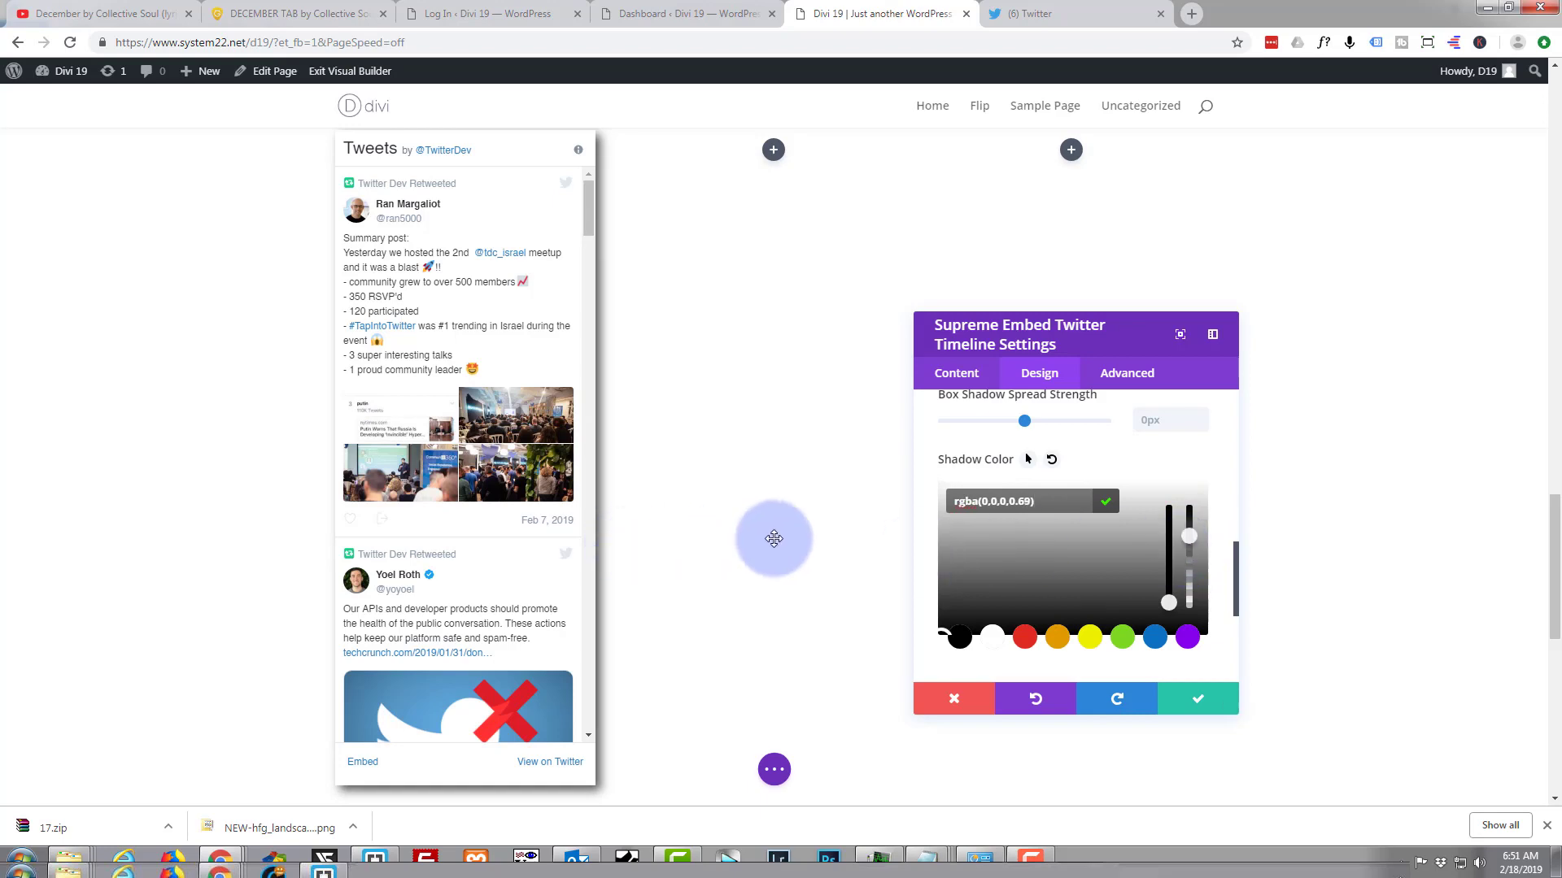
scroll(789, 552, "up", 6)
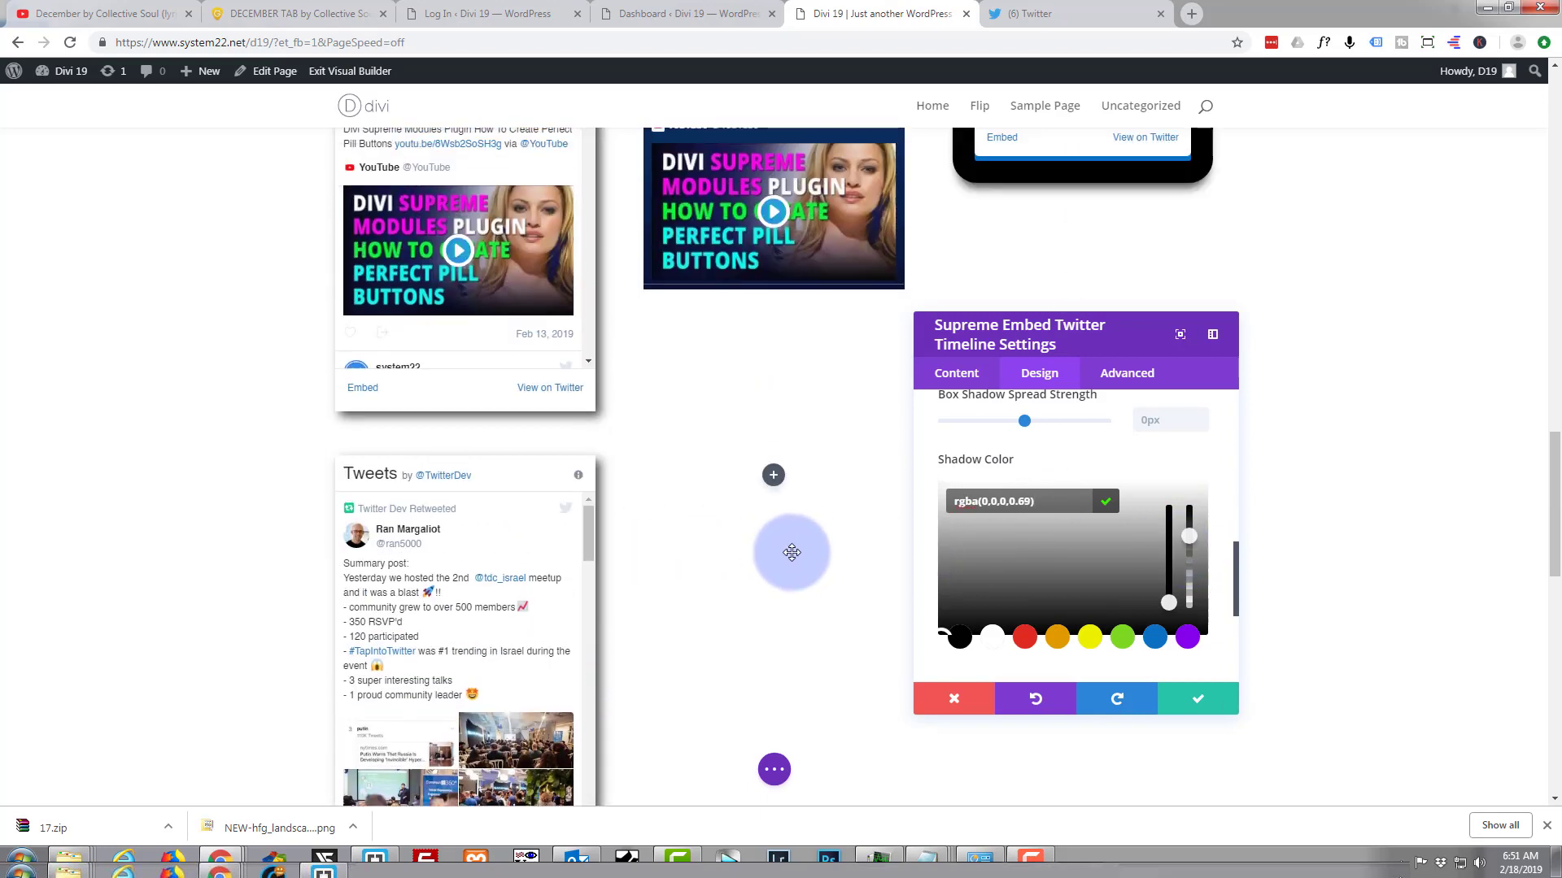
- Give the timeline a Flip entrance animation that plays Once
left_click(1169, 394)
scroll(1052, 457, "down", 3)
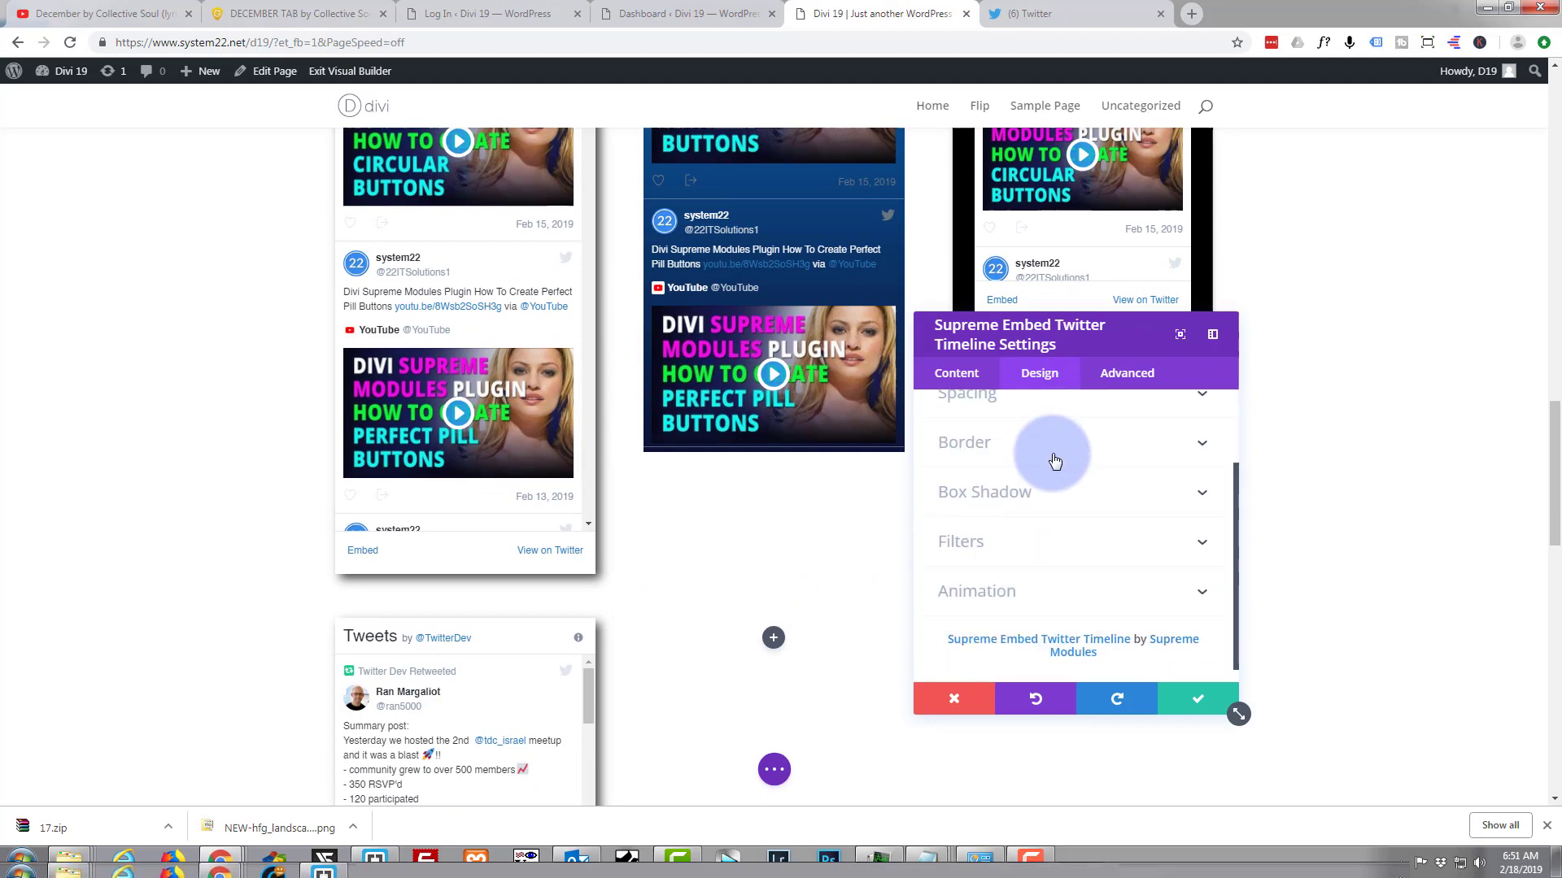
left_click(1026, 581)
scroll(1023, 576, "down", 2)
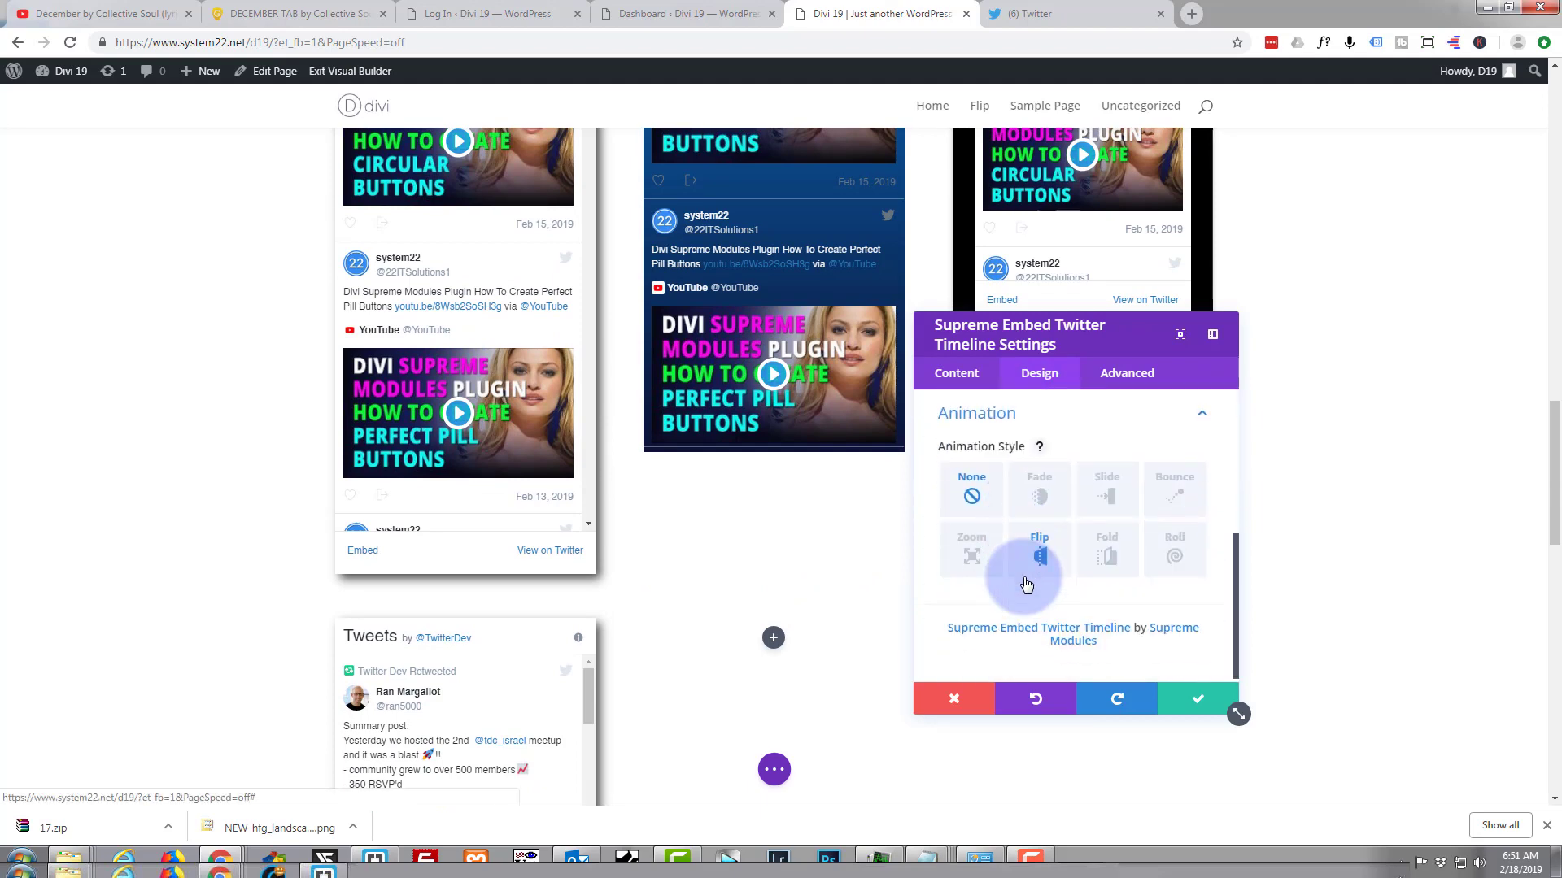
left_click(1041, 496)
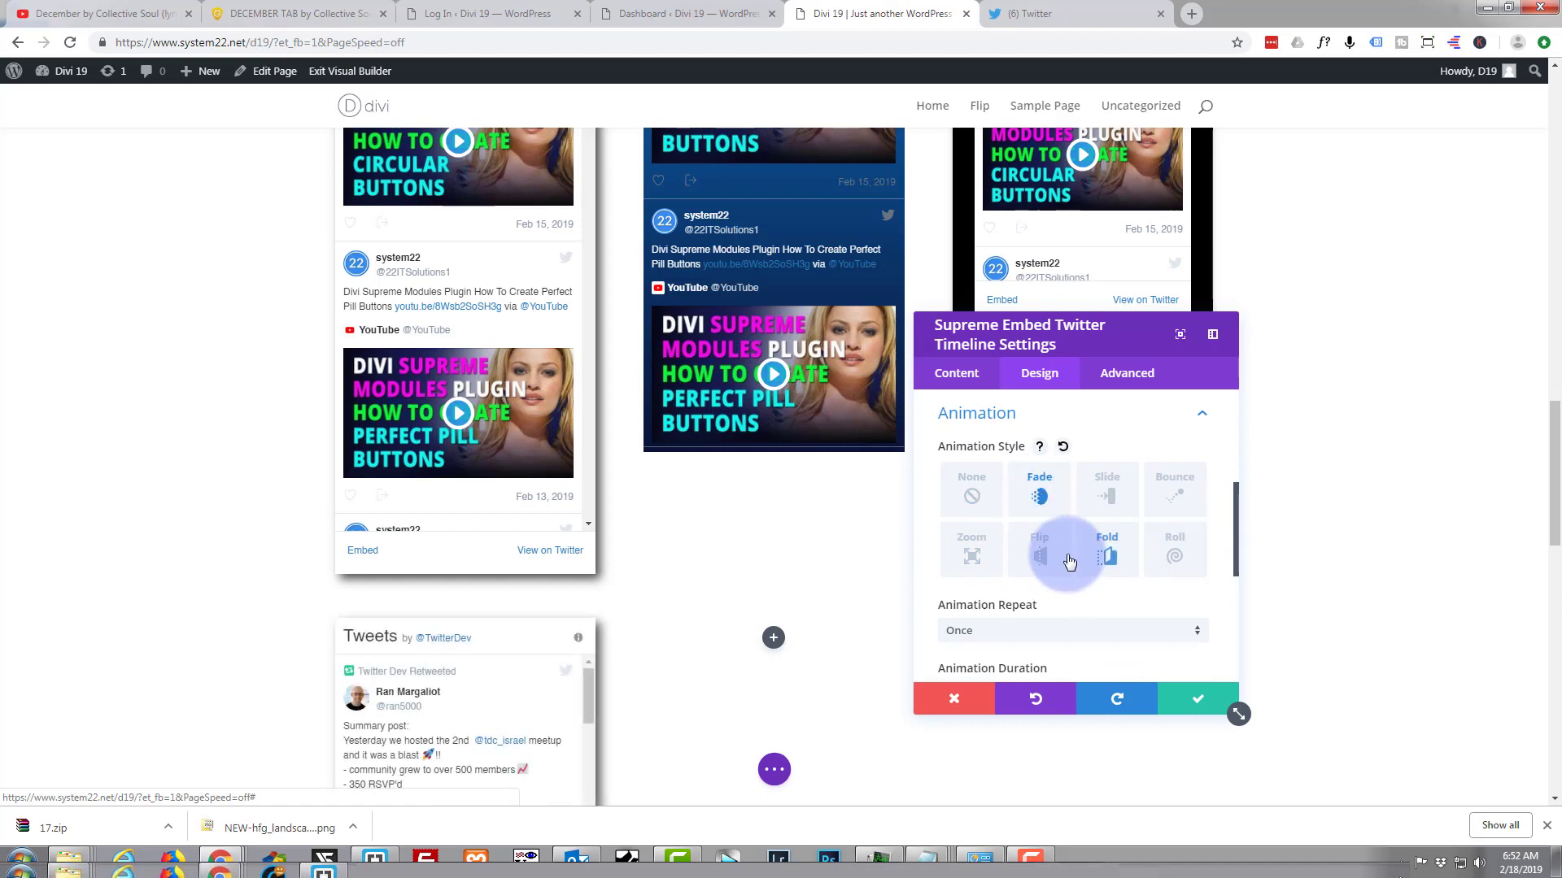
left_click(1068, 561)
middle_click(876, 560)
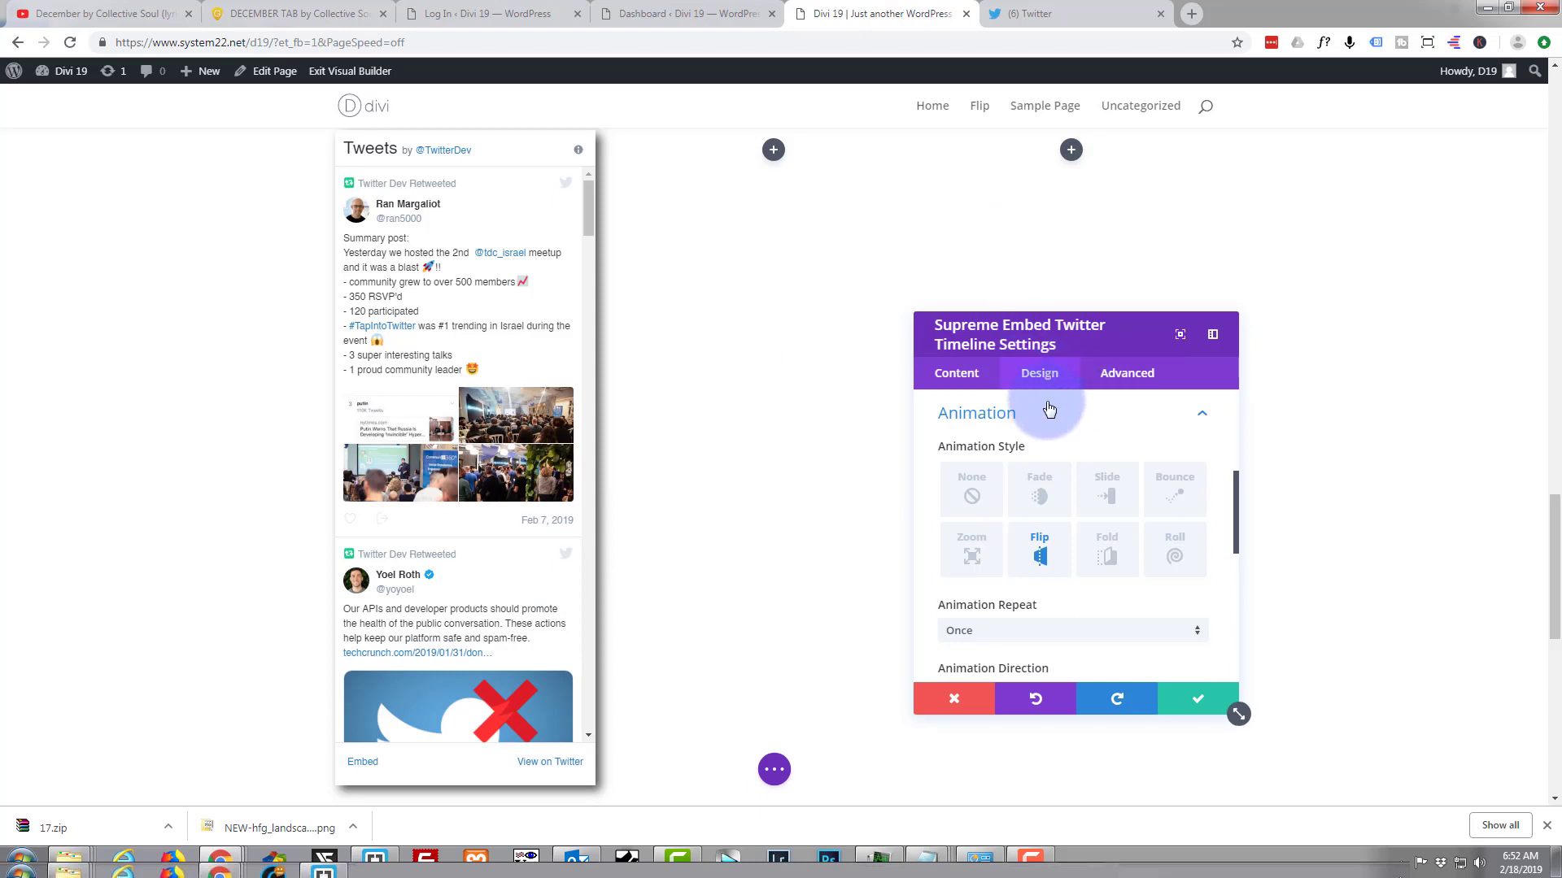
- Set the timeline's Sizing height to 1000px, keeping width at 100%
scroll(1050, 411, "up", 5)
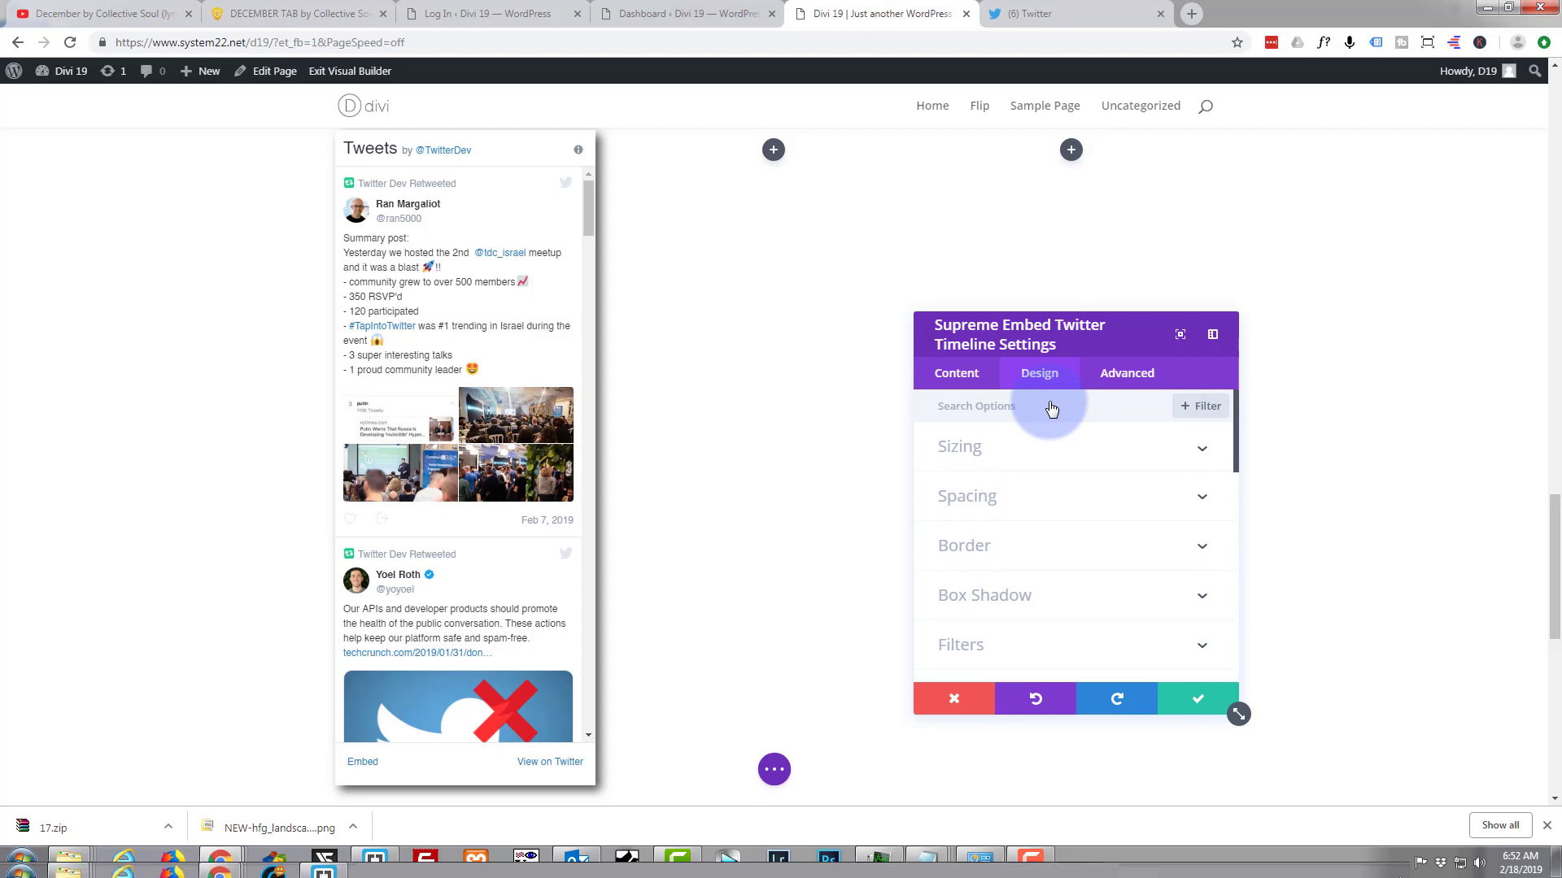
left_click(1063, 461)
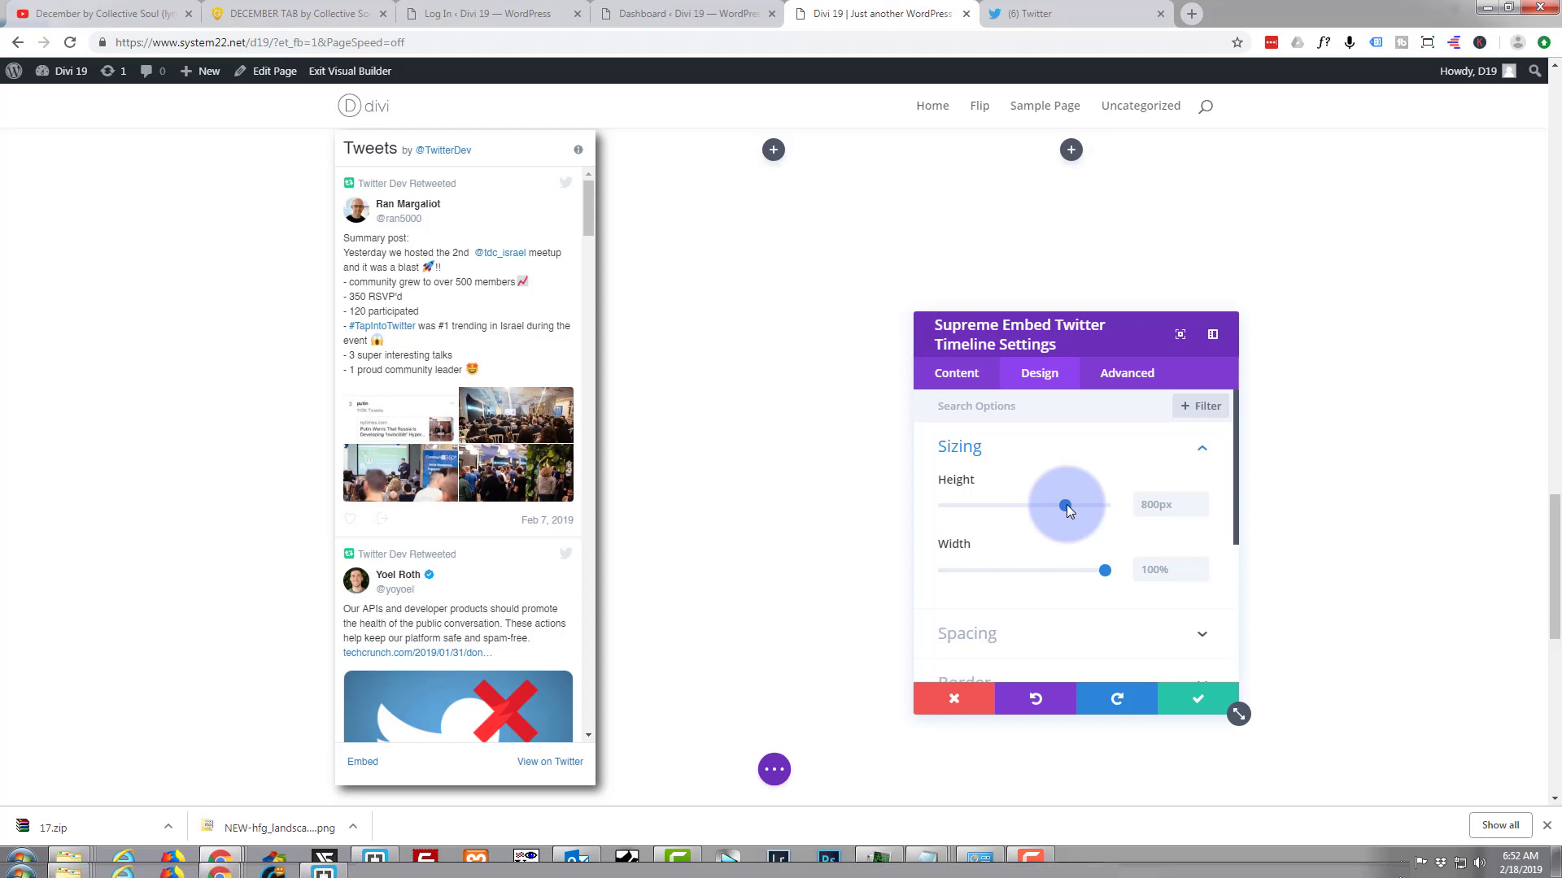
left_click_drag(1075, 504, 1082, 505)
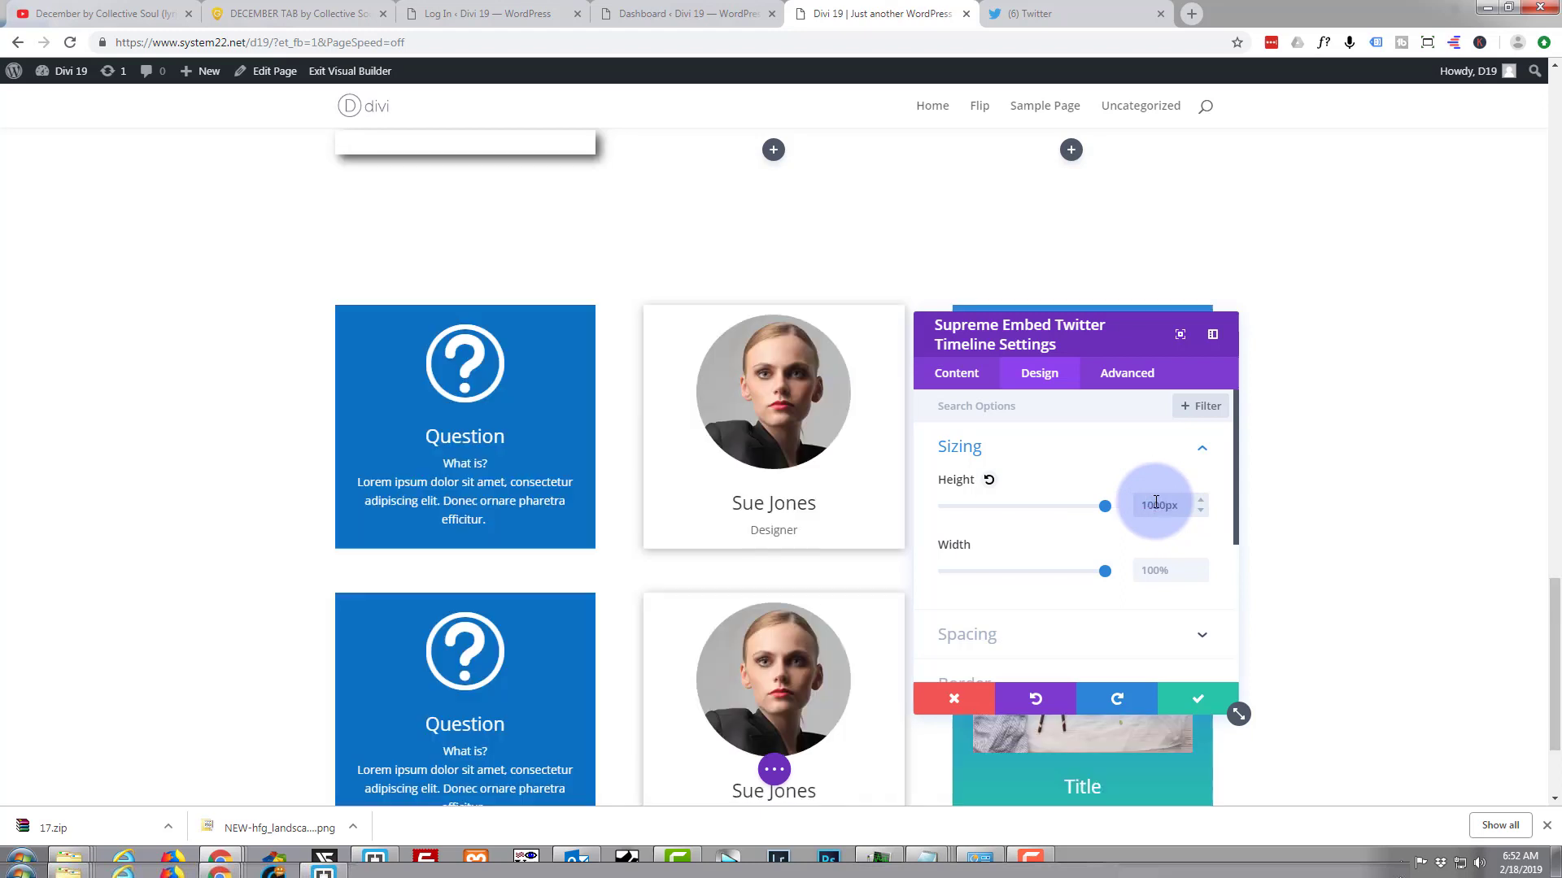
left_click(1100, 508)
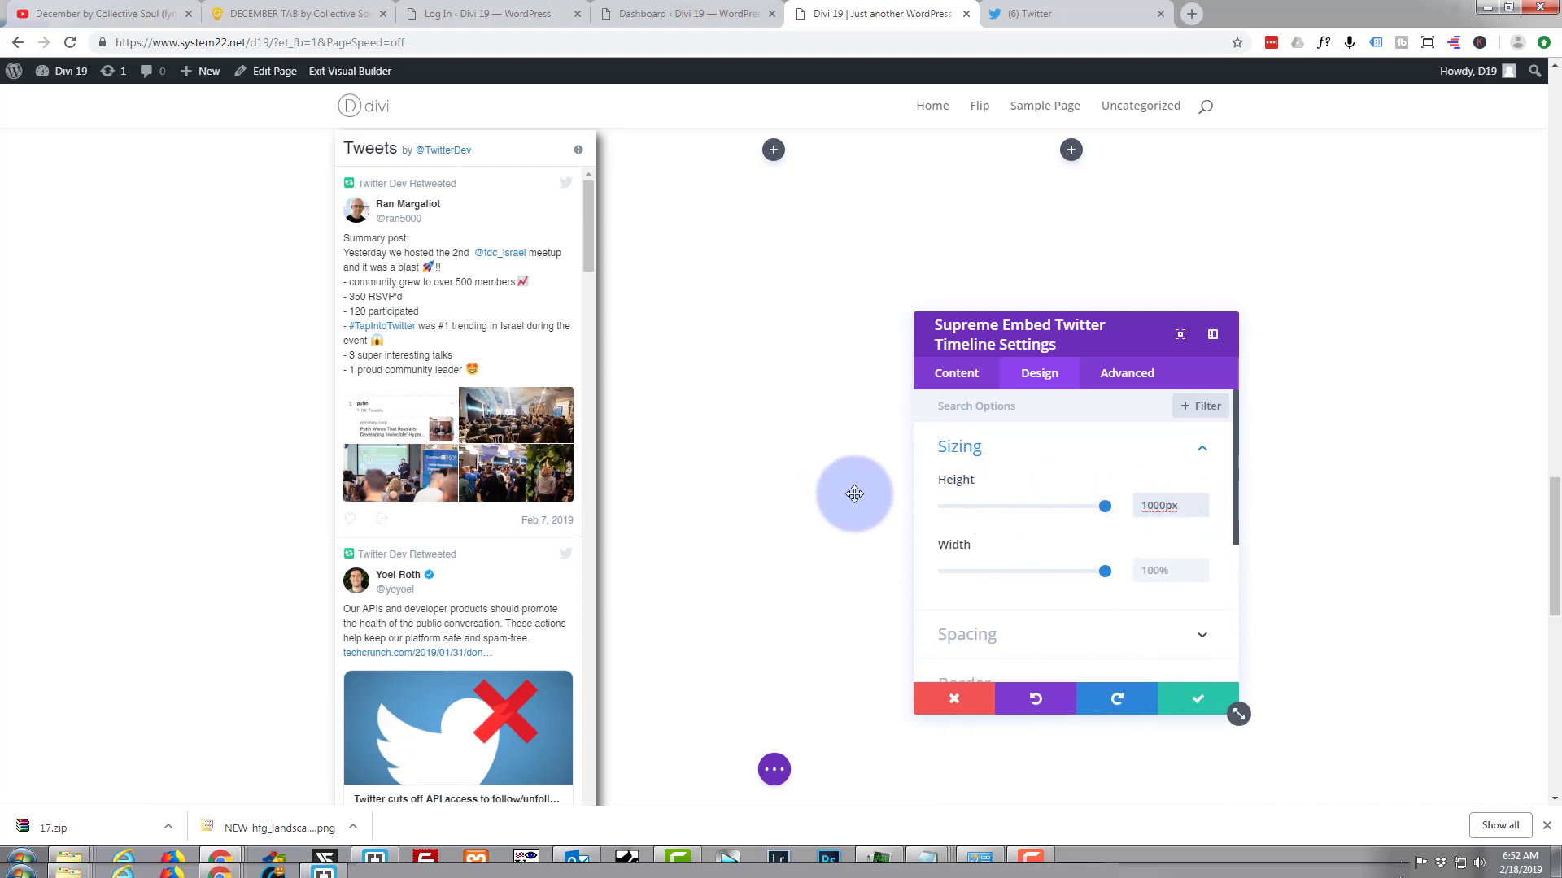
- Save the module settings and review the shadowed TwitterDev feed in the first column
left_click(854, 494)
scroll(847, 463, "up", 2)
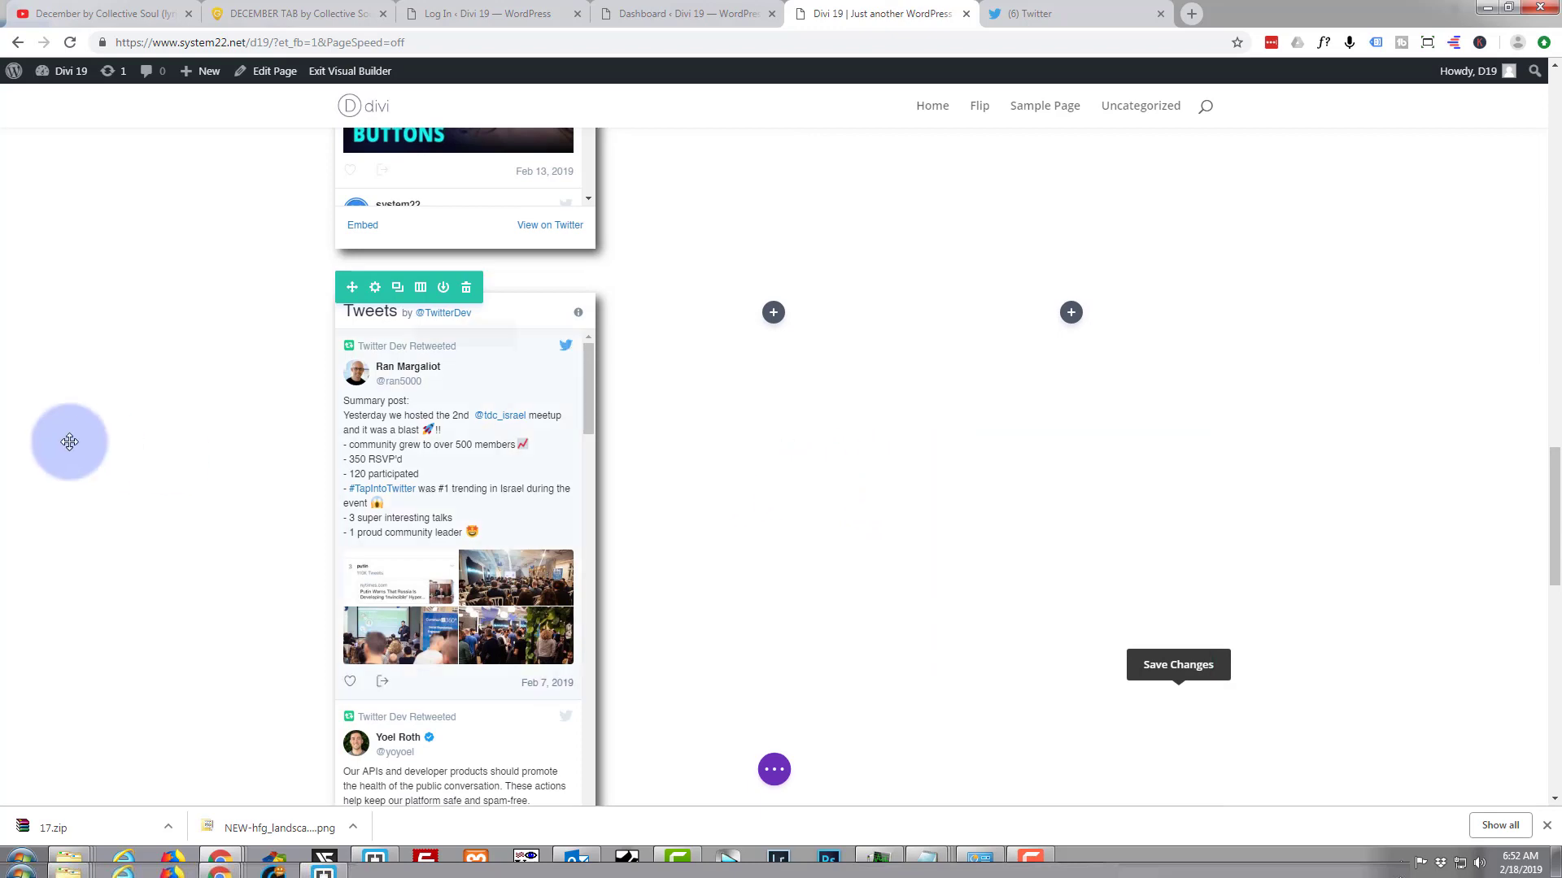
scroll(85, 439, "down", 8)
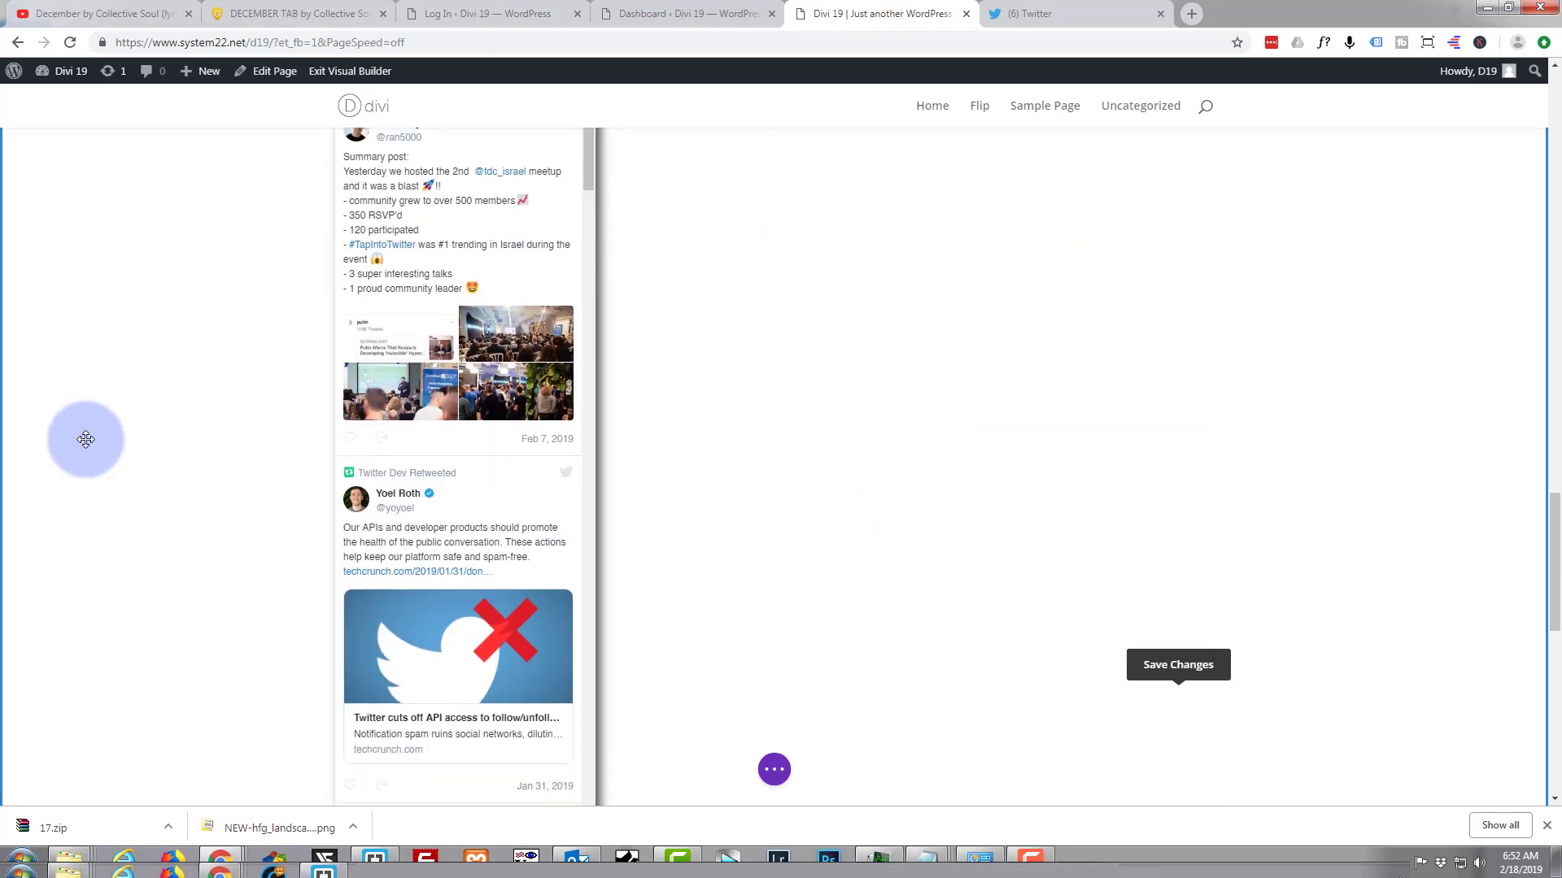
scroll(86, 439, "up", 8)
scroll(86, 440, "down", 3)
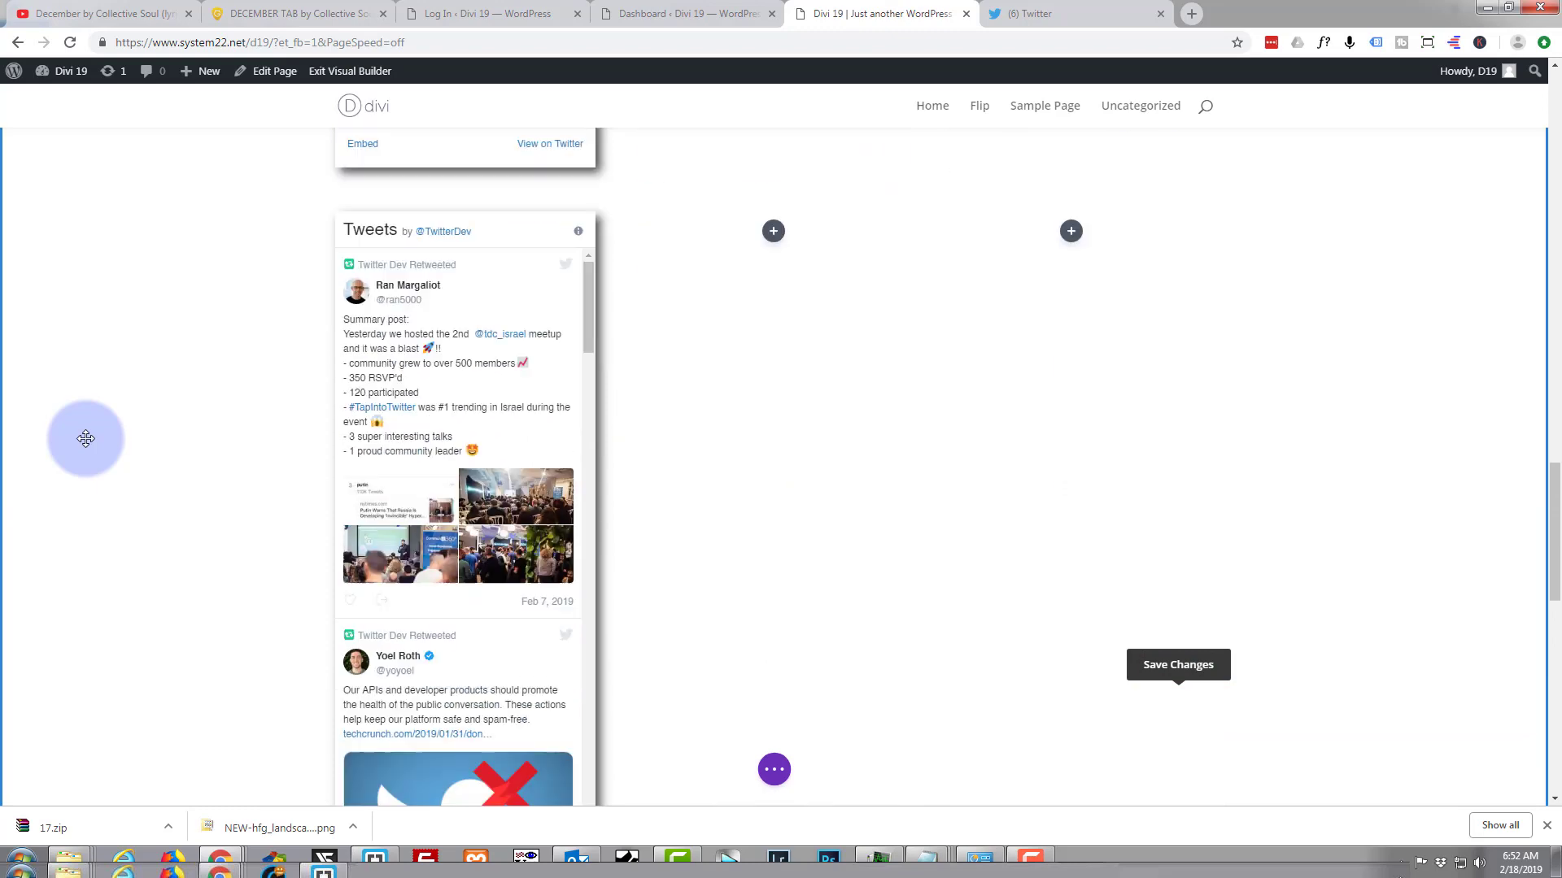
scroll(85, 439, "up", 9)
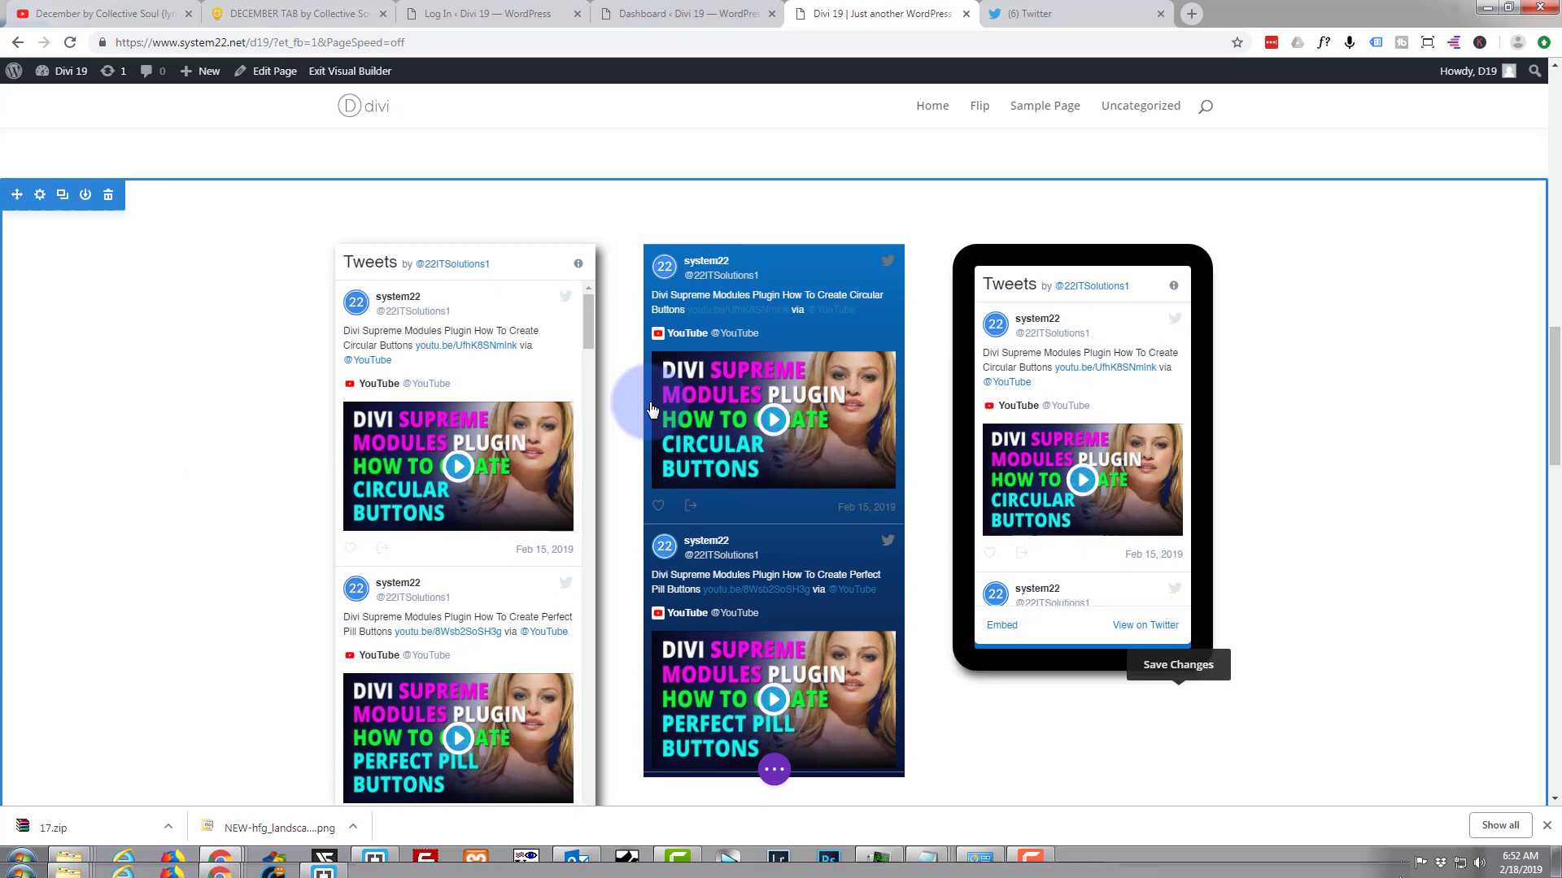
scroll(221, 444, "down", 2)
scroll(221, 444, "down", 5)
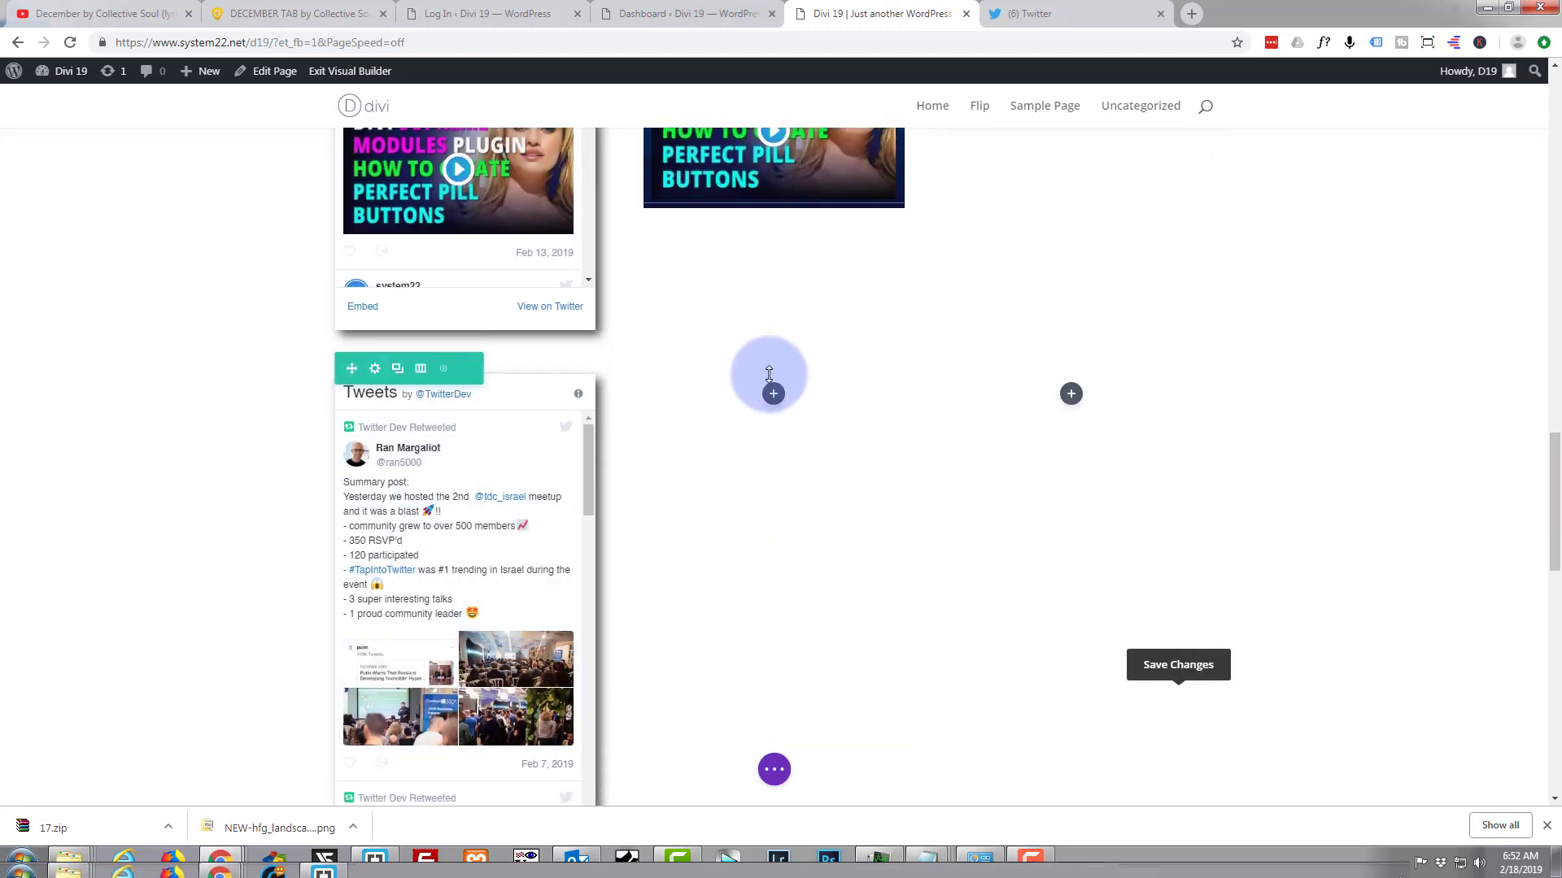
scroll(768, 377, "down", 1)
scroll(763, 360, "down", 2)
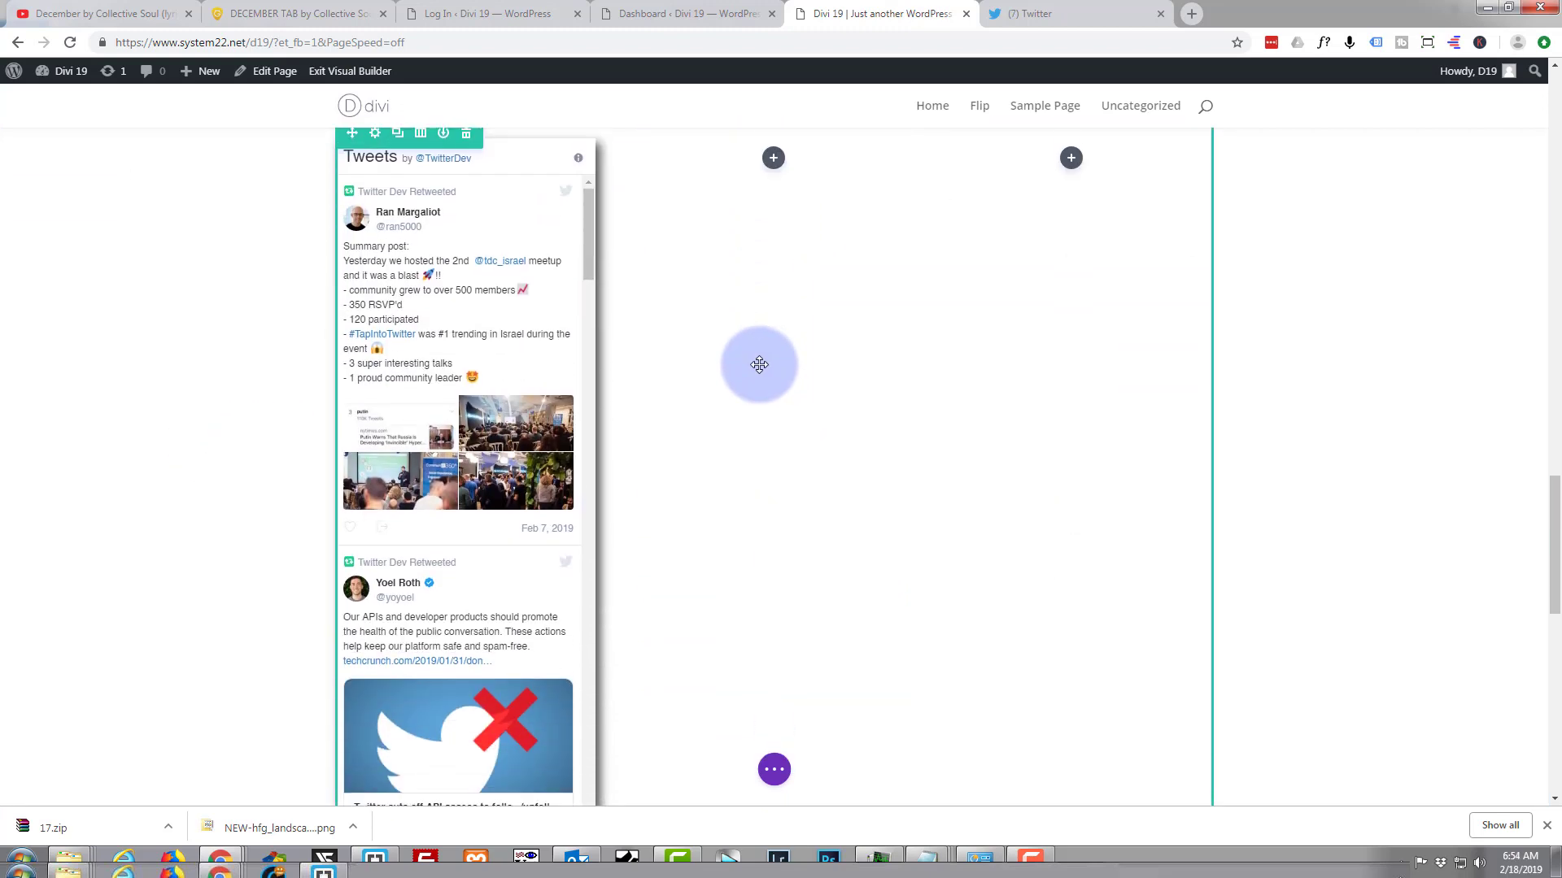
scroll(732, 359, "up", 1)
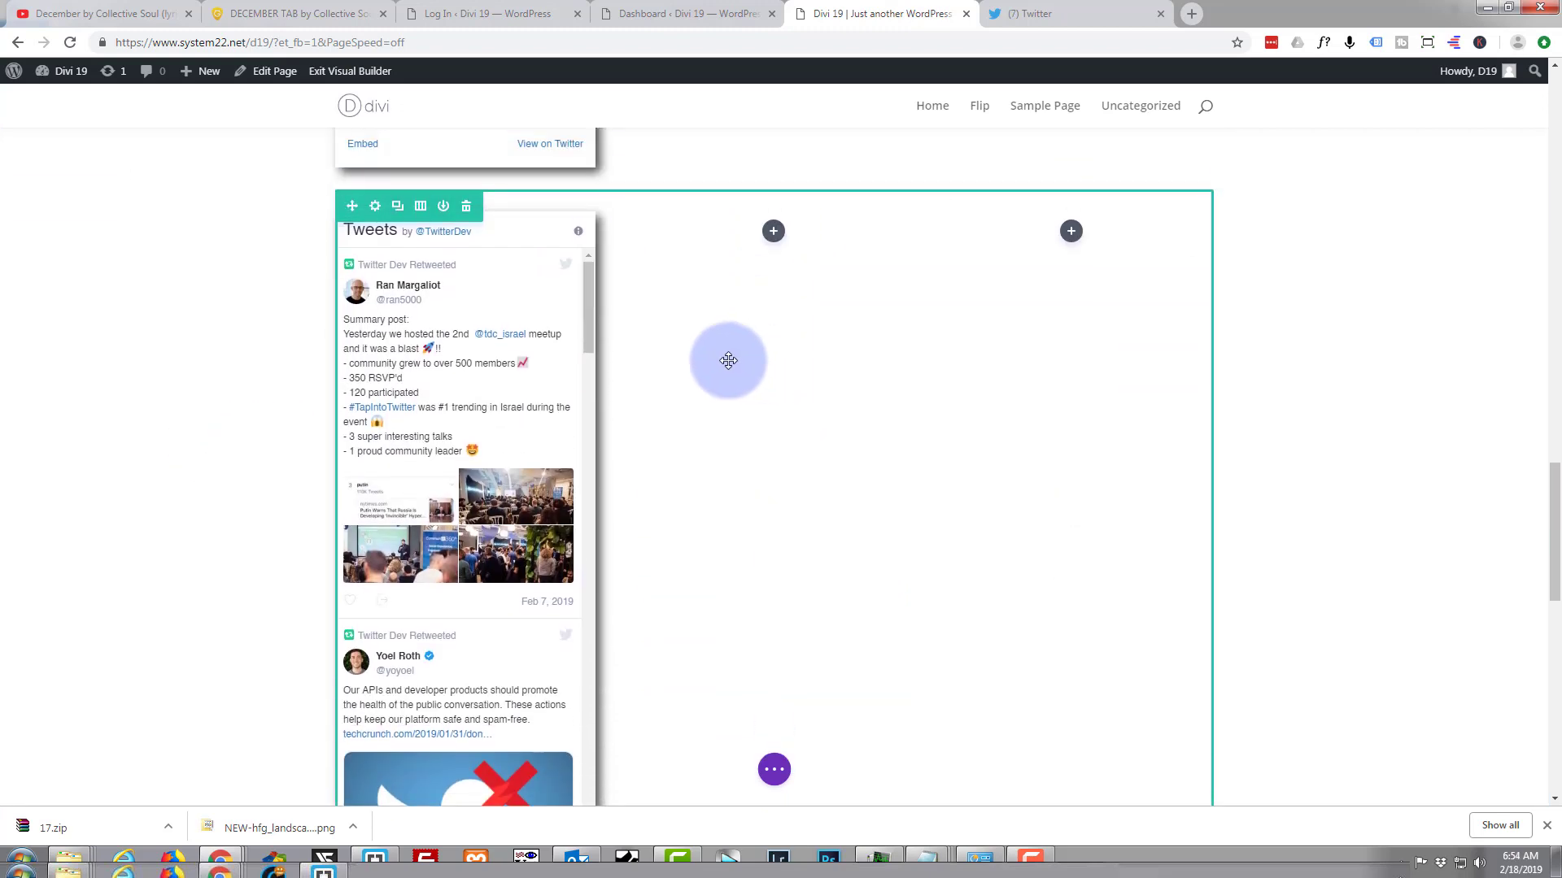
- Insert a Supreme Embed Twitter Timeline module into the row's middle column
left_click(773, 232)
scroll(750, 484, "down", 10)
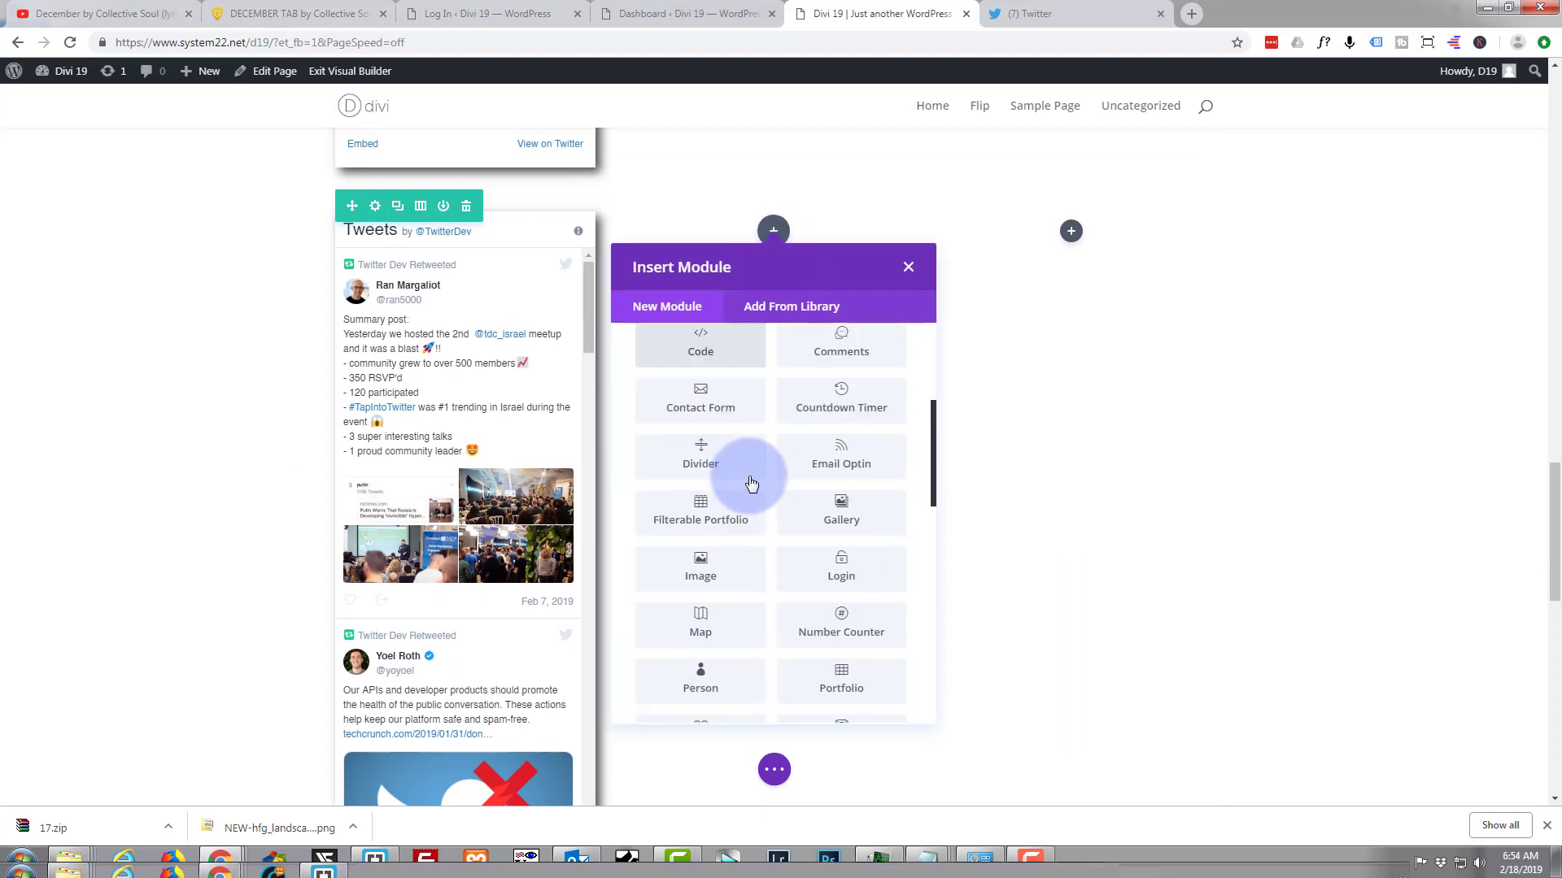
scroll(751, 484, "down", 2)
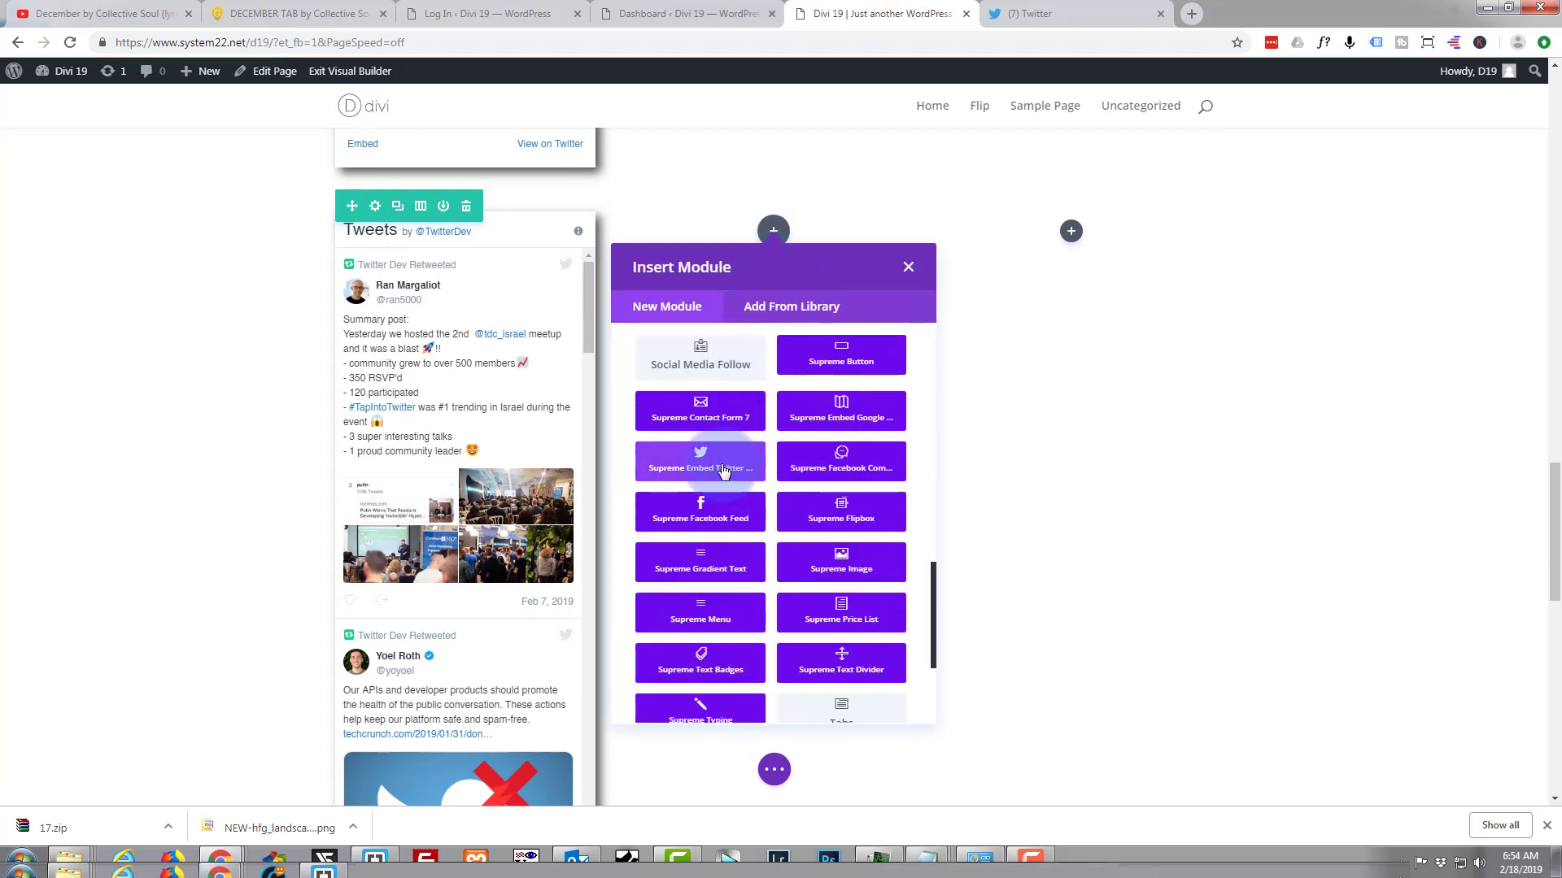
left_click(723, 469)
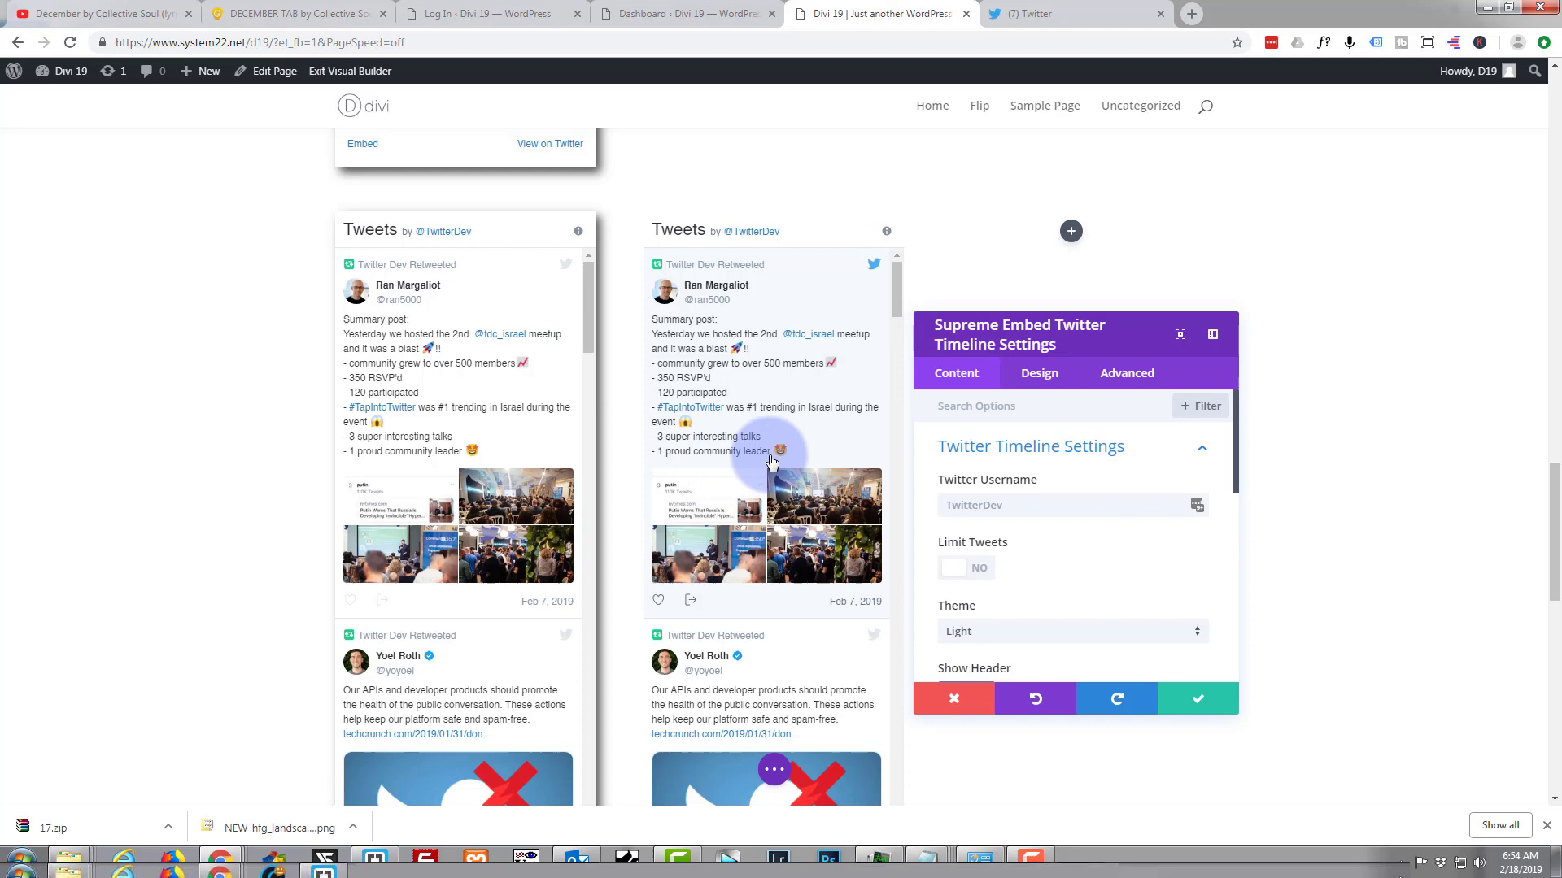
scroll(741, 457, "up", 7)
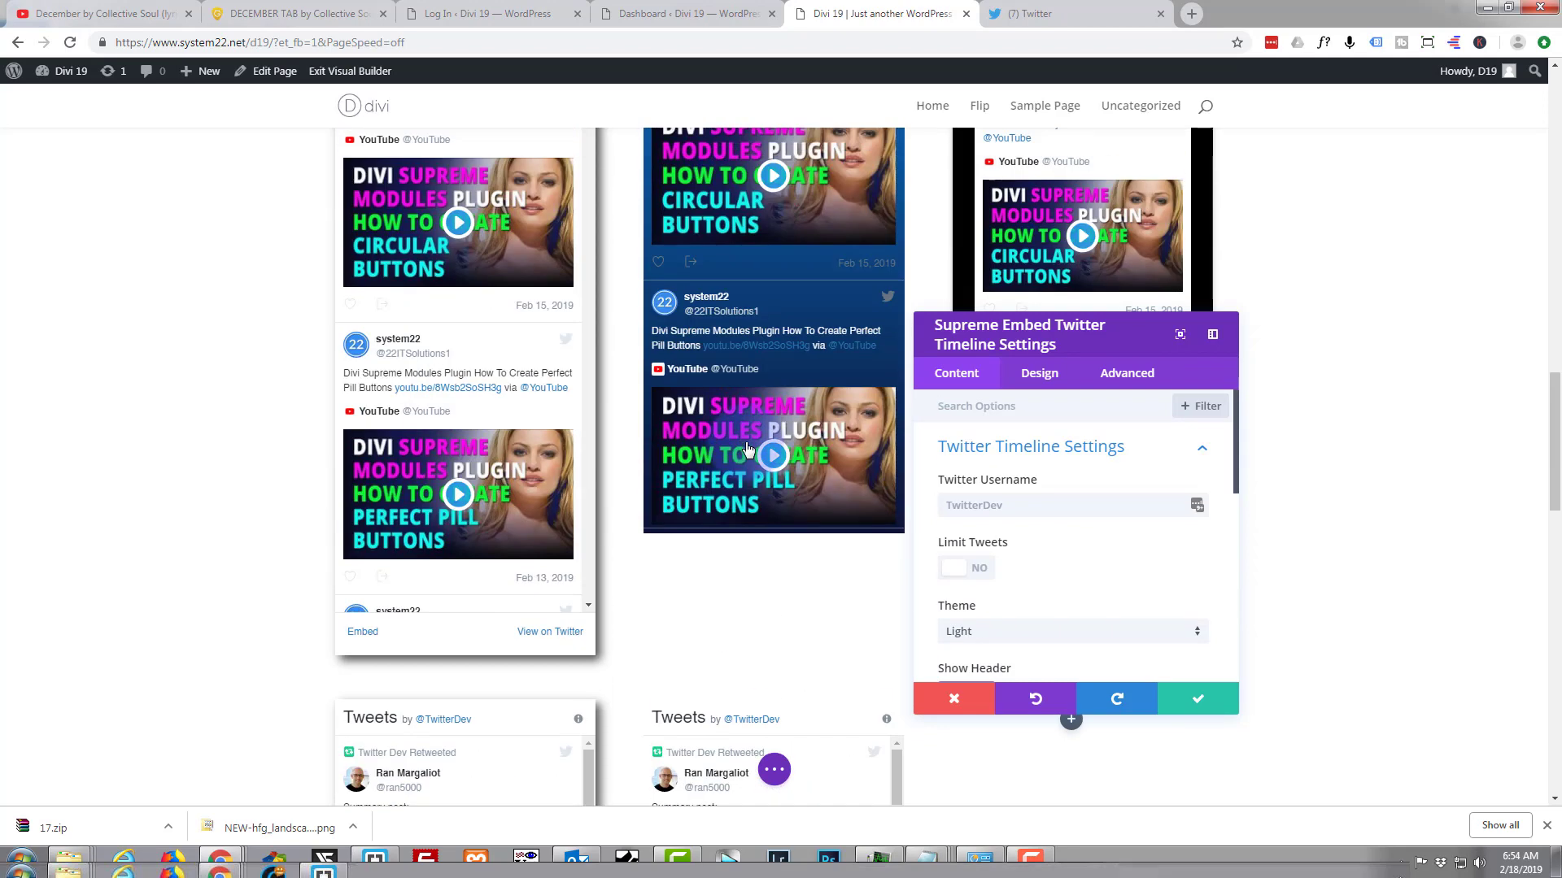
scroll(716, 384, "down", 6)
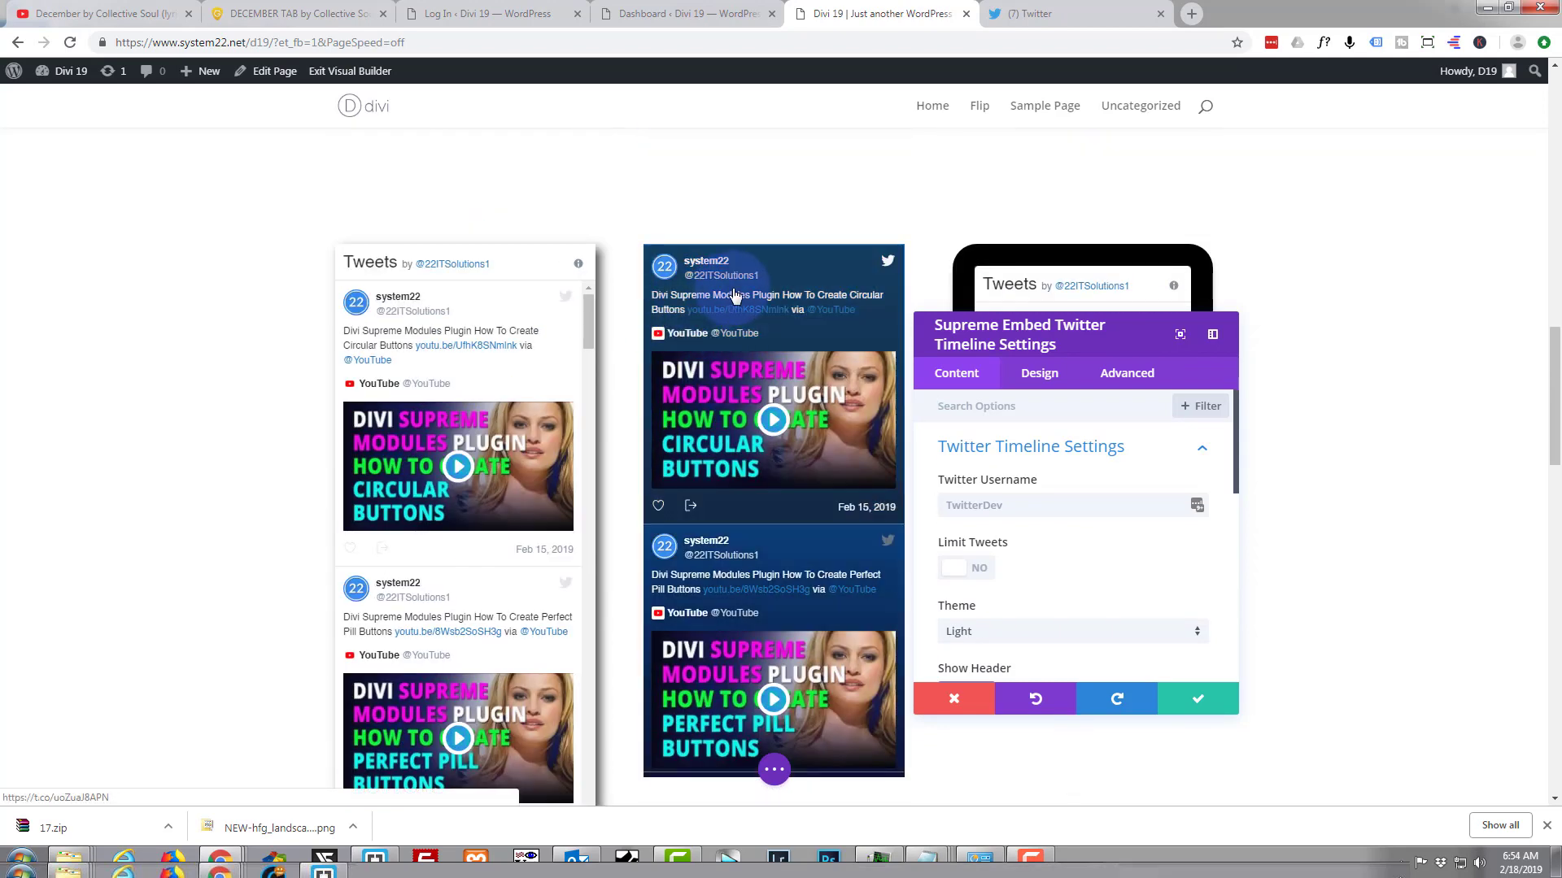
scroll(679, 530, "down", 1)
- Set the middle timeline's Theme to Dark and compare it with the light feed
scroll(679, 531, "down", 3)
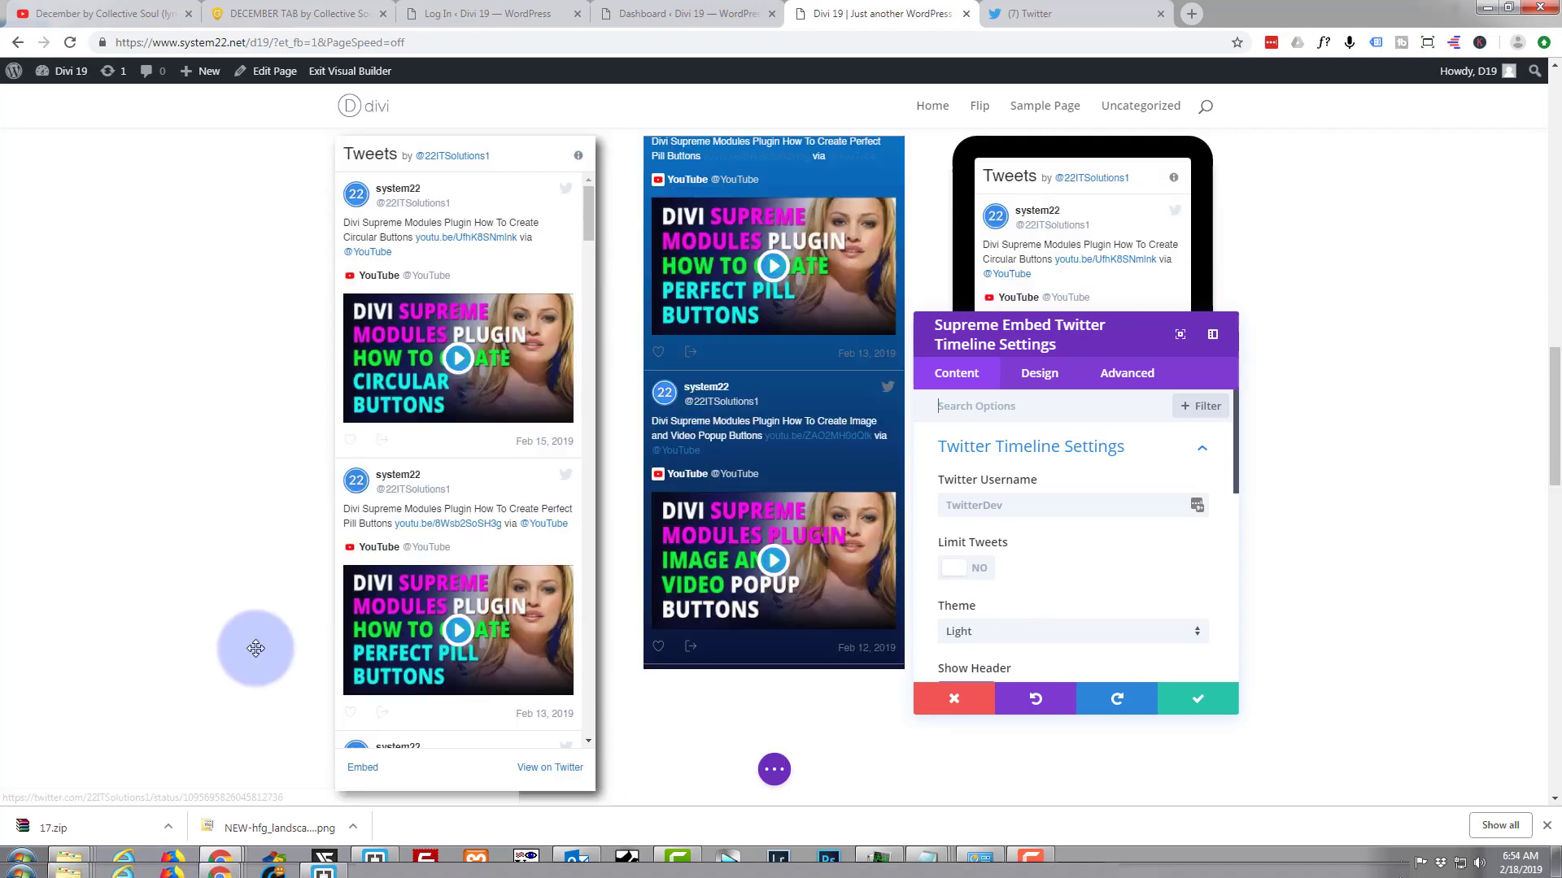
scroll(256, 649, "down", 7)
scroll(256, 649, "down", 1)
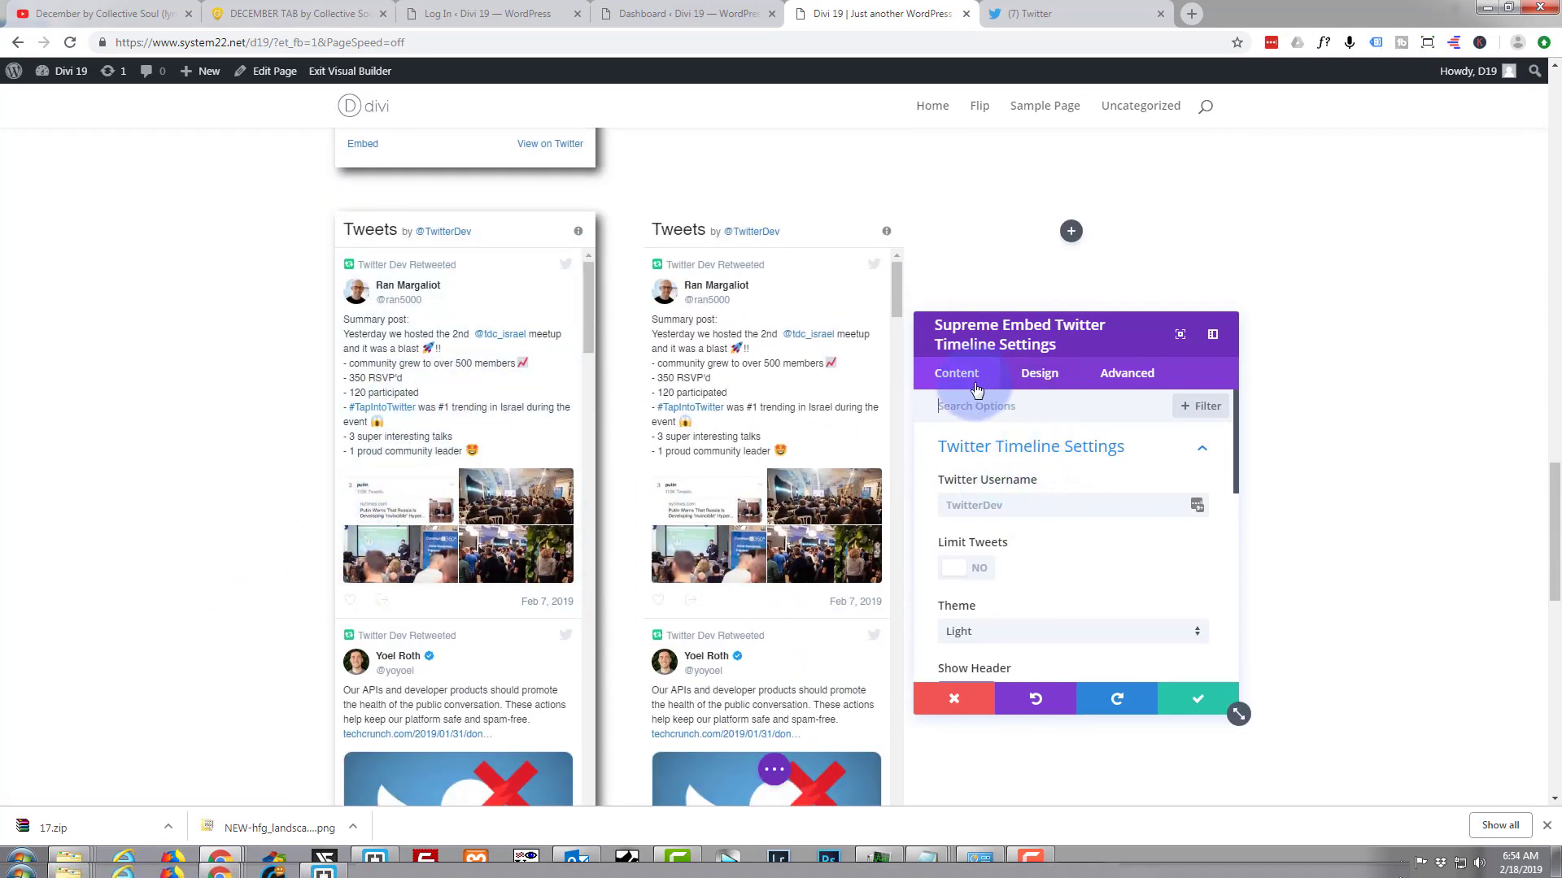
left_click(1011, 461)
scroll(1038, 490, "down", 3)
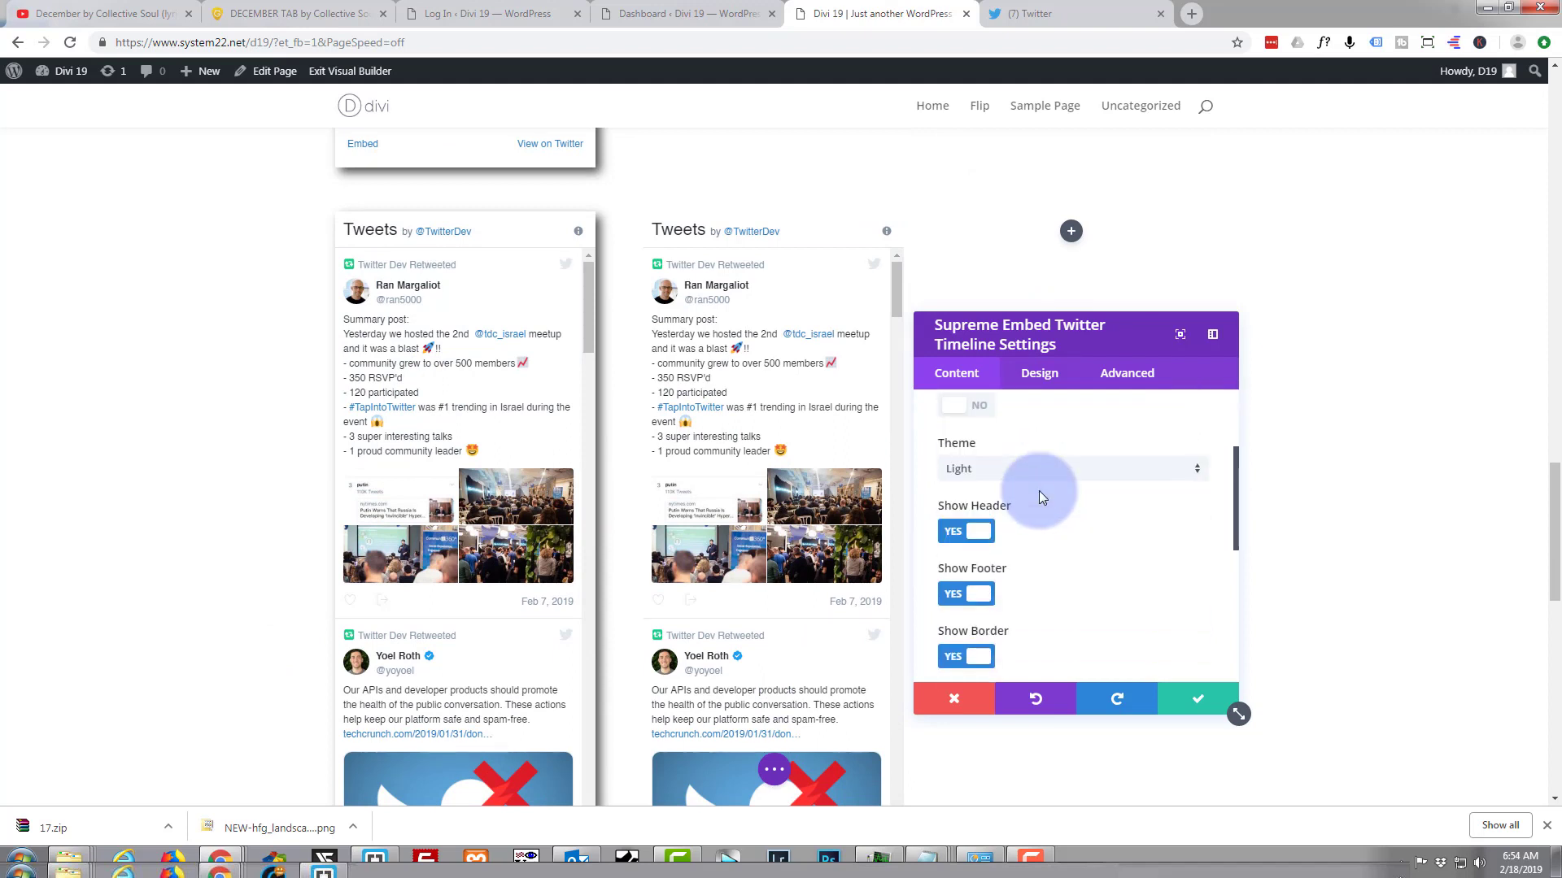
scroll(1038, 490, "up", 1)
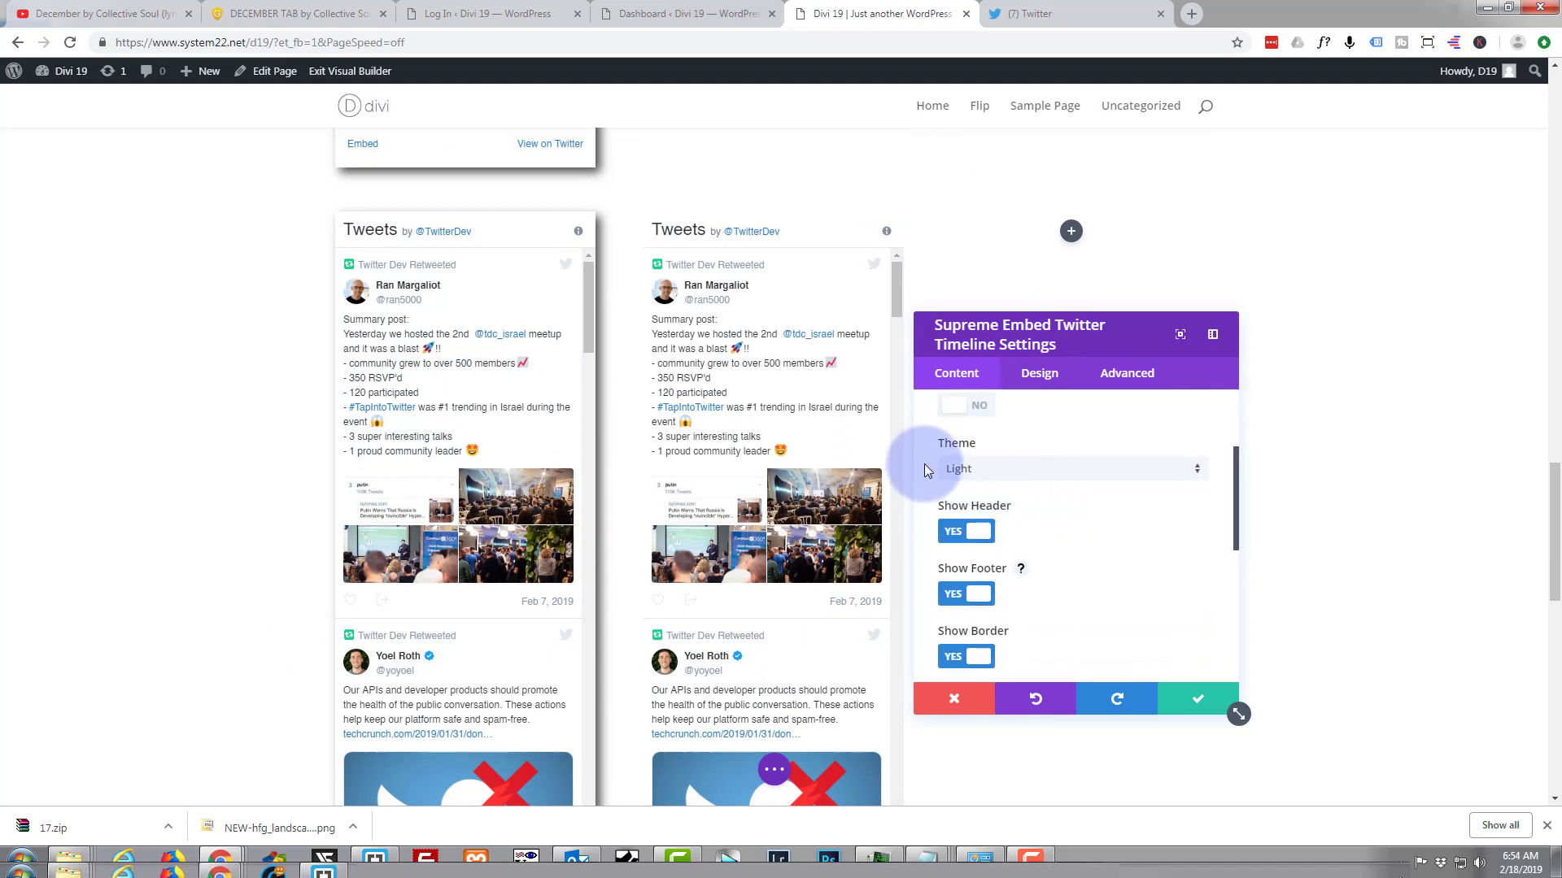
left_click(1199, 477)
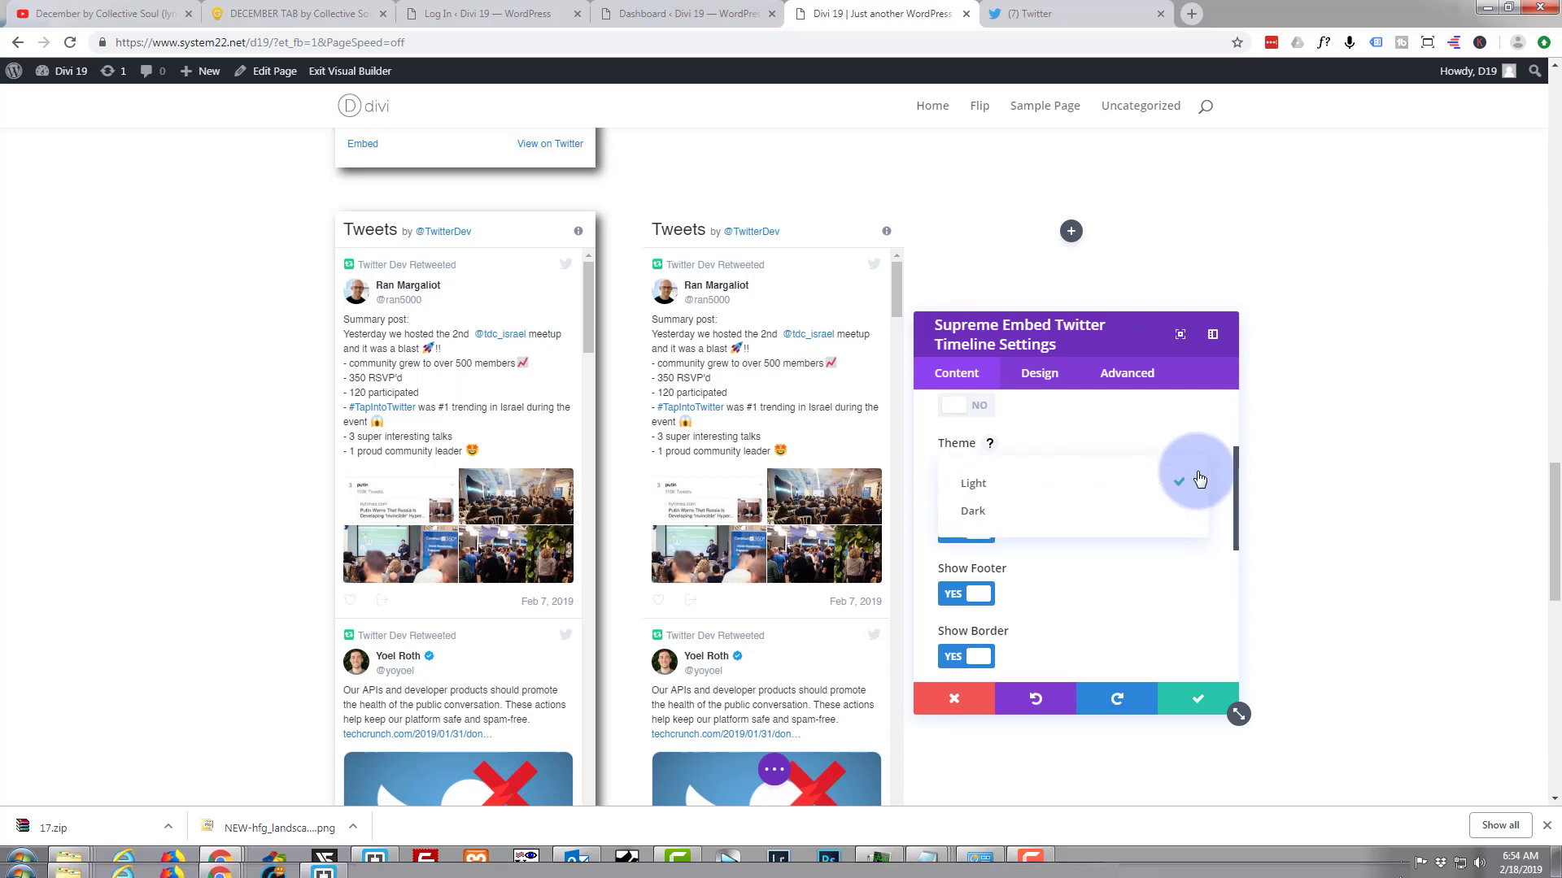
left_click(1032, 512)
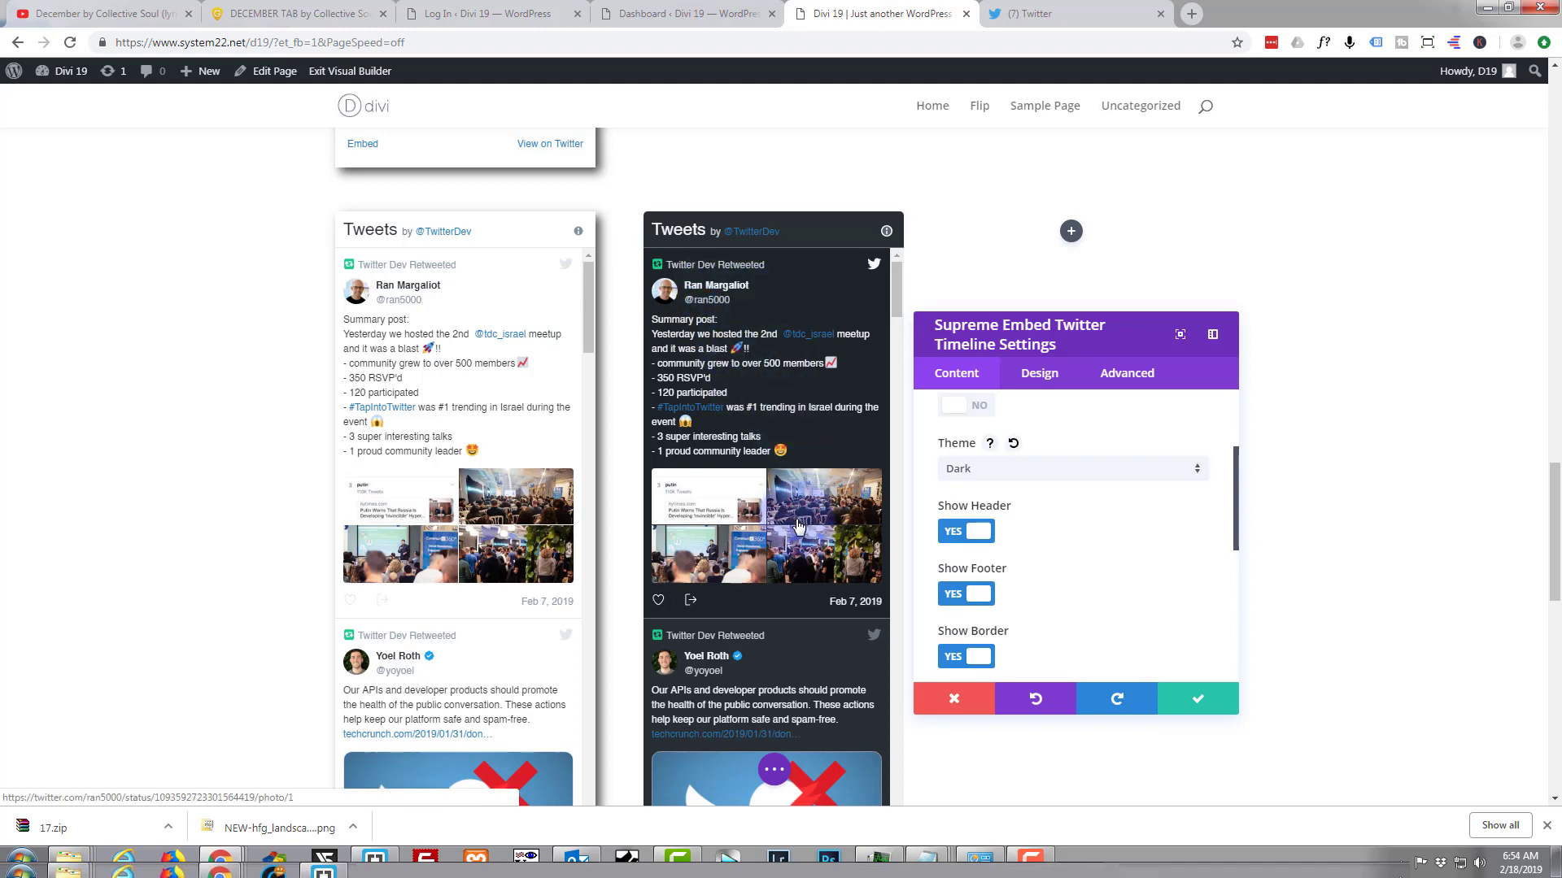
scroll(800, 600, "down", 1)
scroll(800, 600, "down", 3)
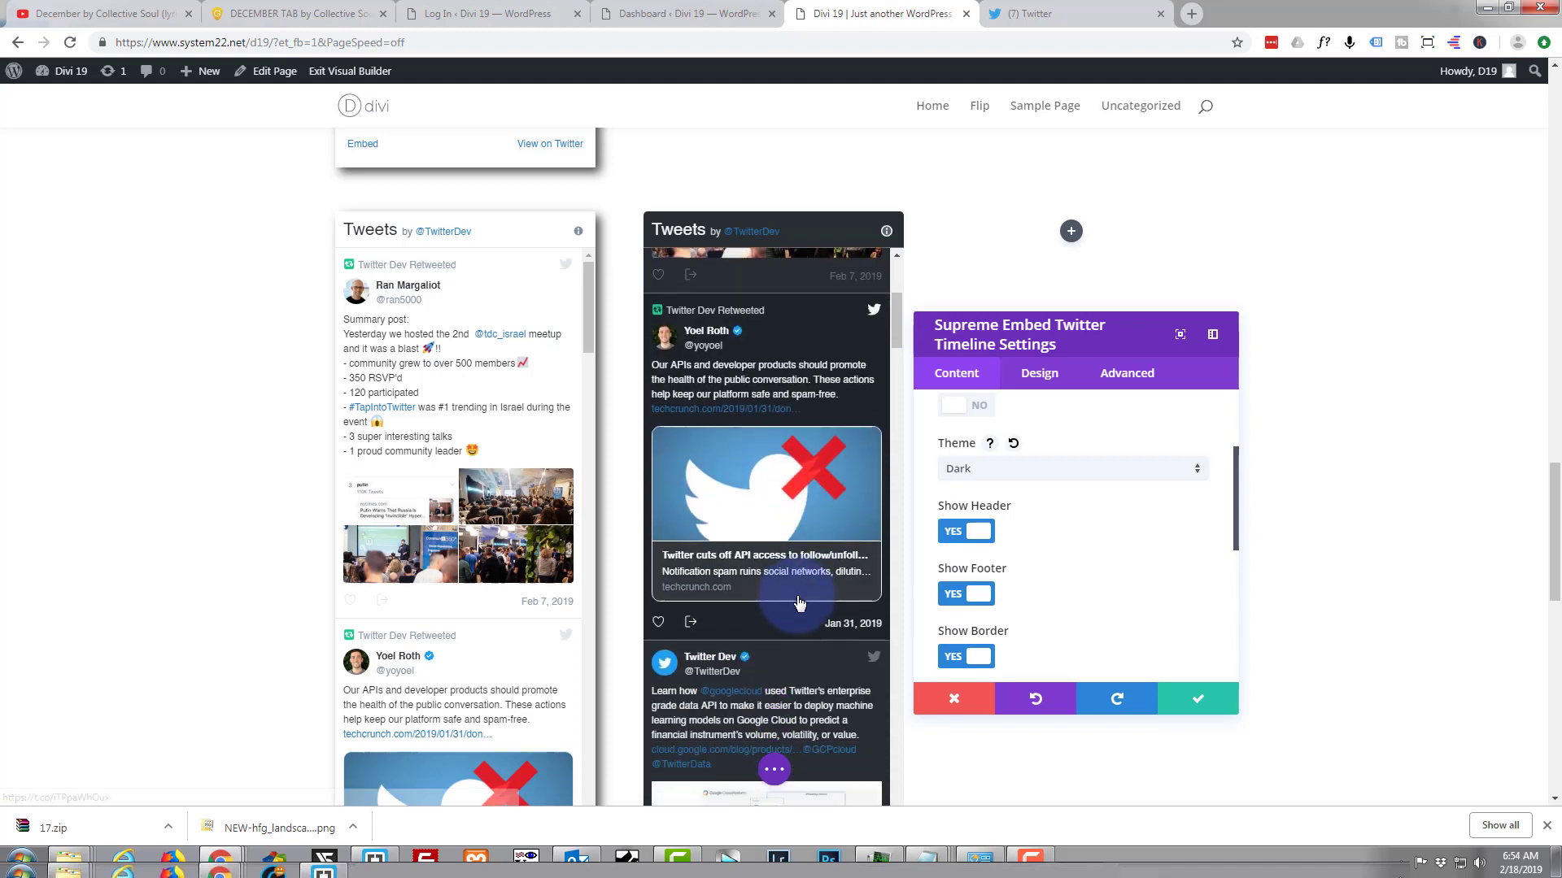
scroll(800, 602, "up", 6)
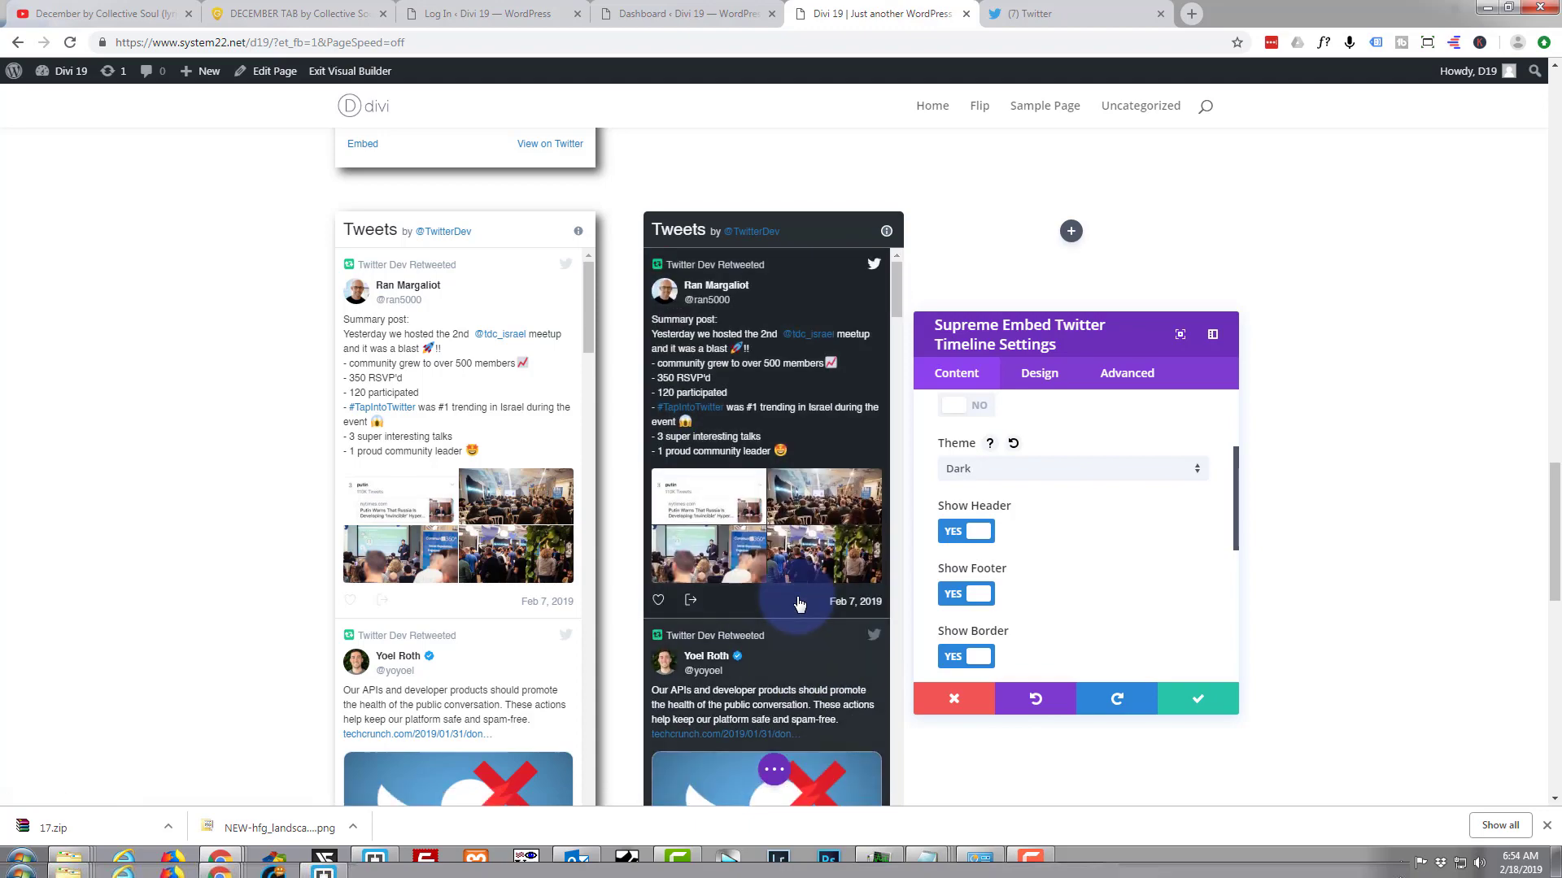
scroll(519, 531, "up", 3)
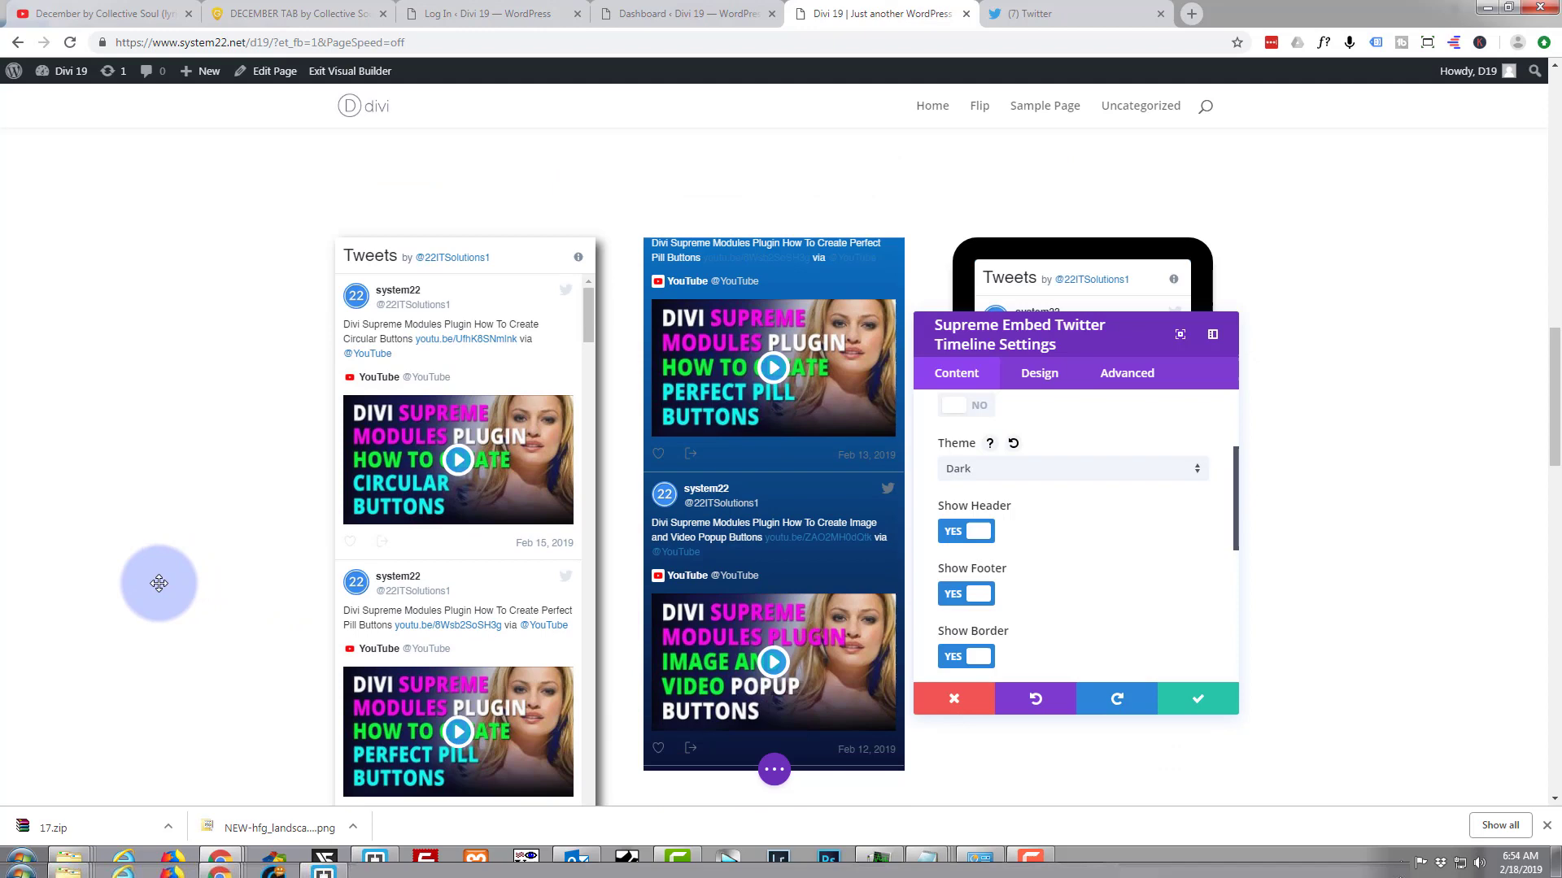
scroll(143, 583, "down", 6)
scroll(144, 585, "down", 4)
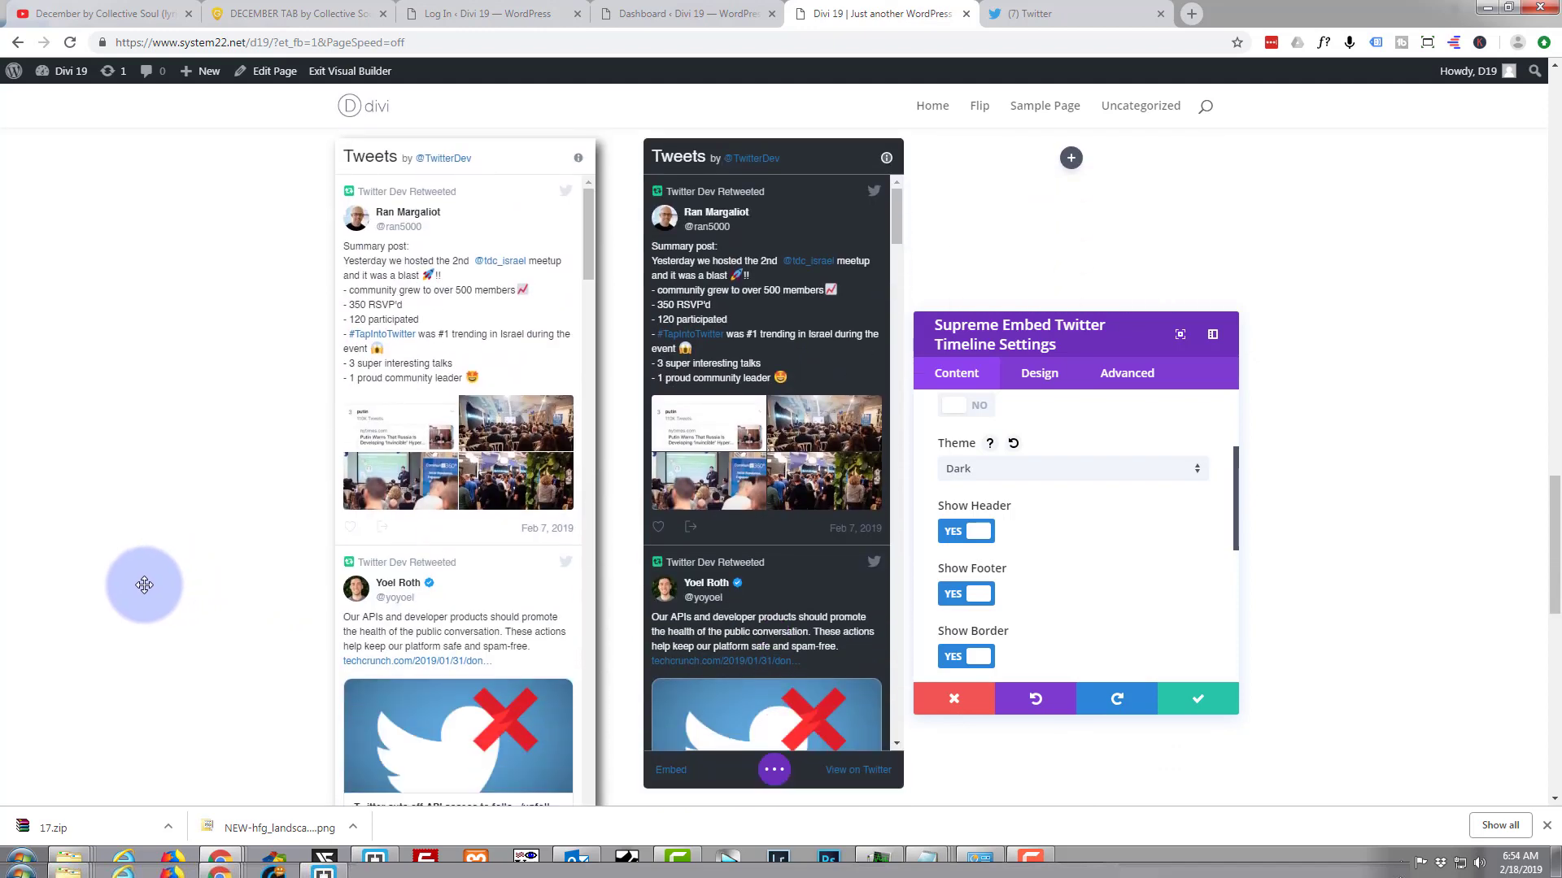
scroll(144, 585, "up", 2)
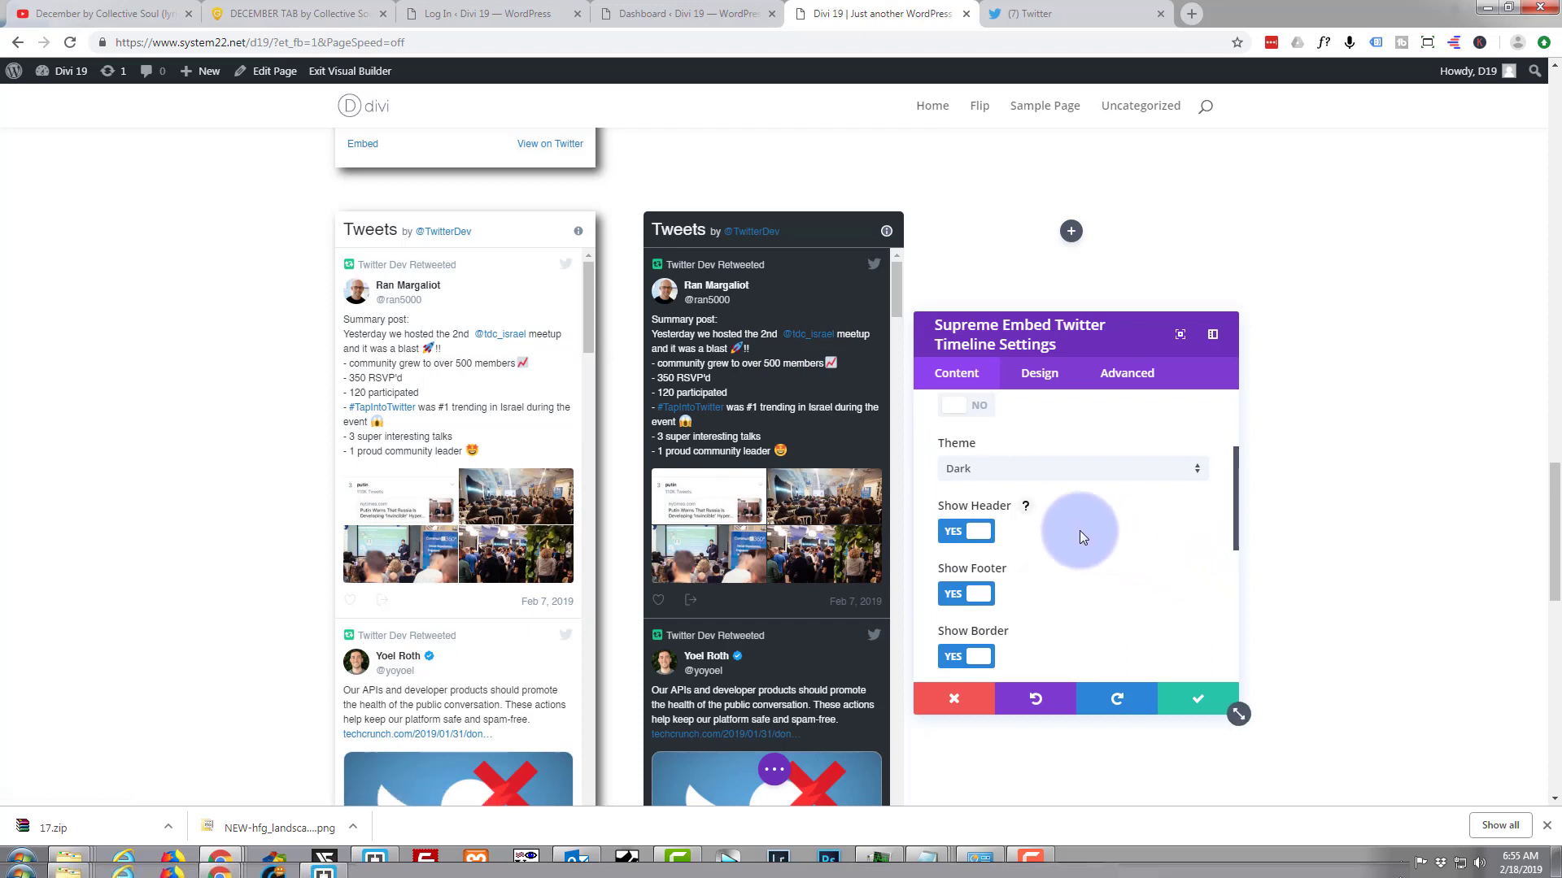
scroll(1072, 525, "down", 5)
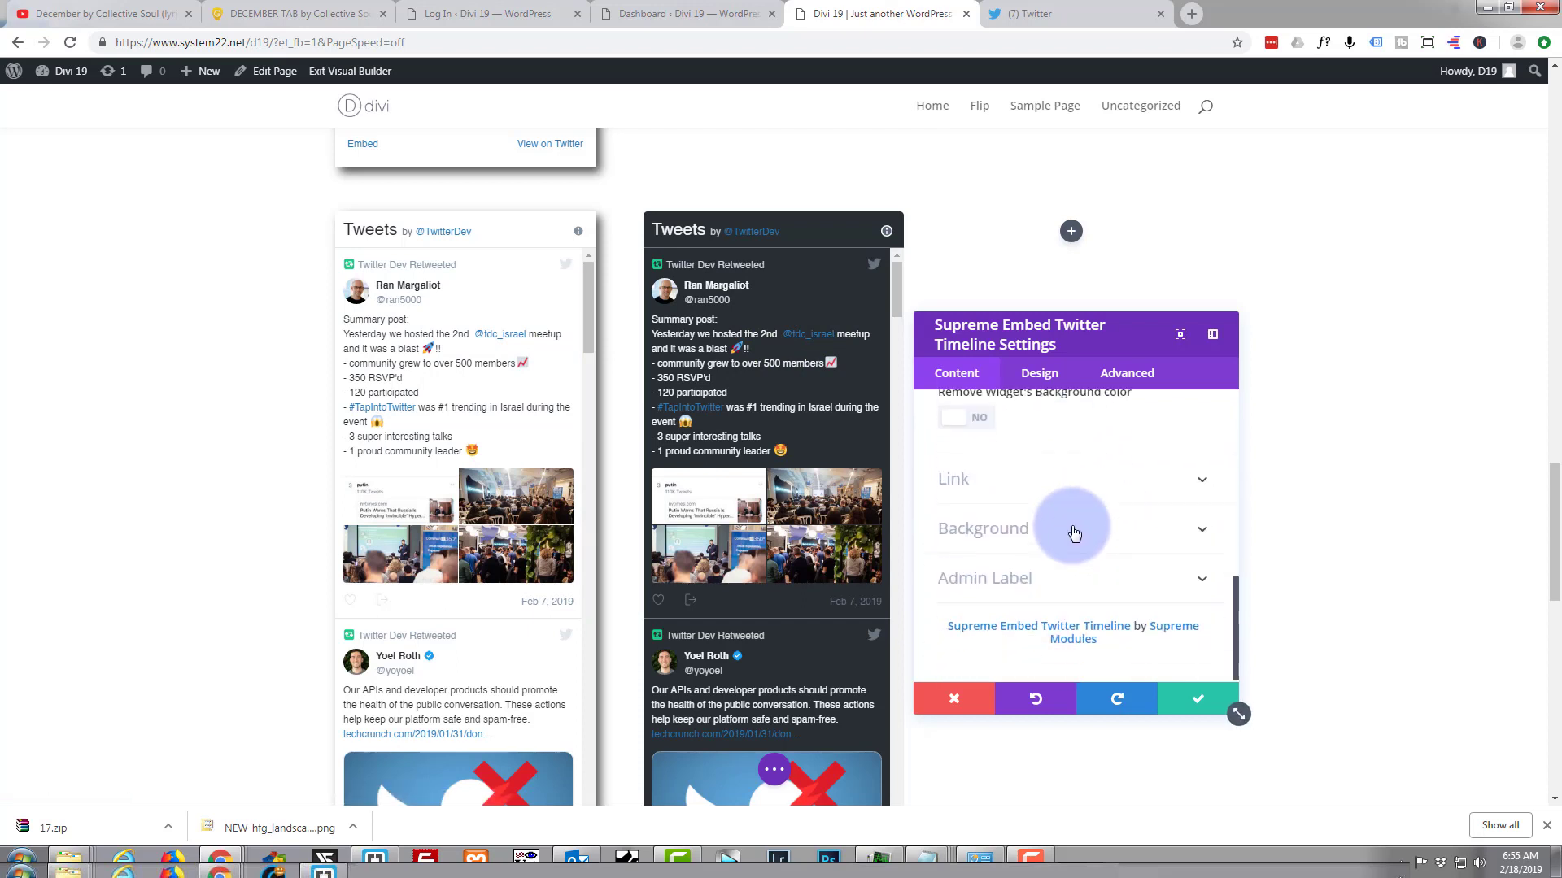
- Add a background gradient to the middle timeline ending in navy #0d233f, then save the module
left_click(1067, 536)
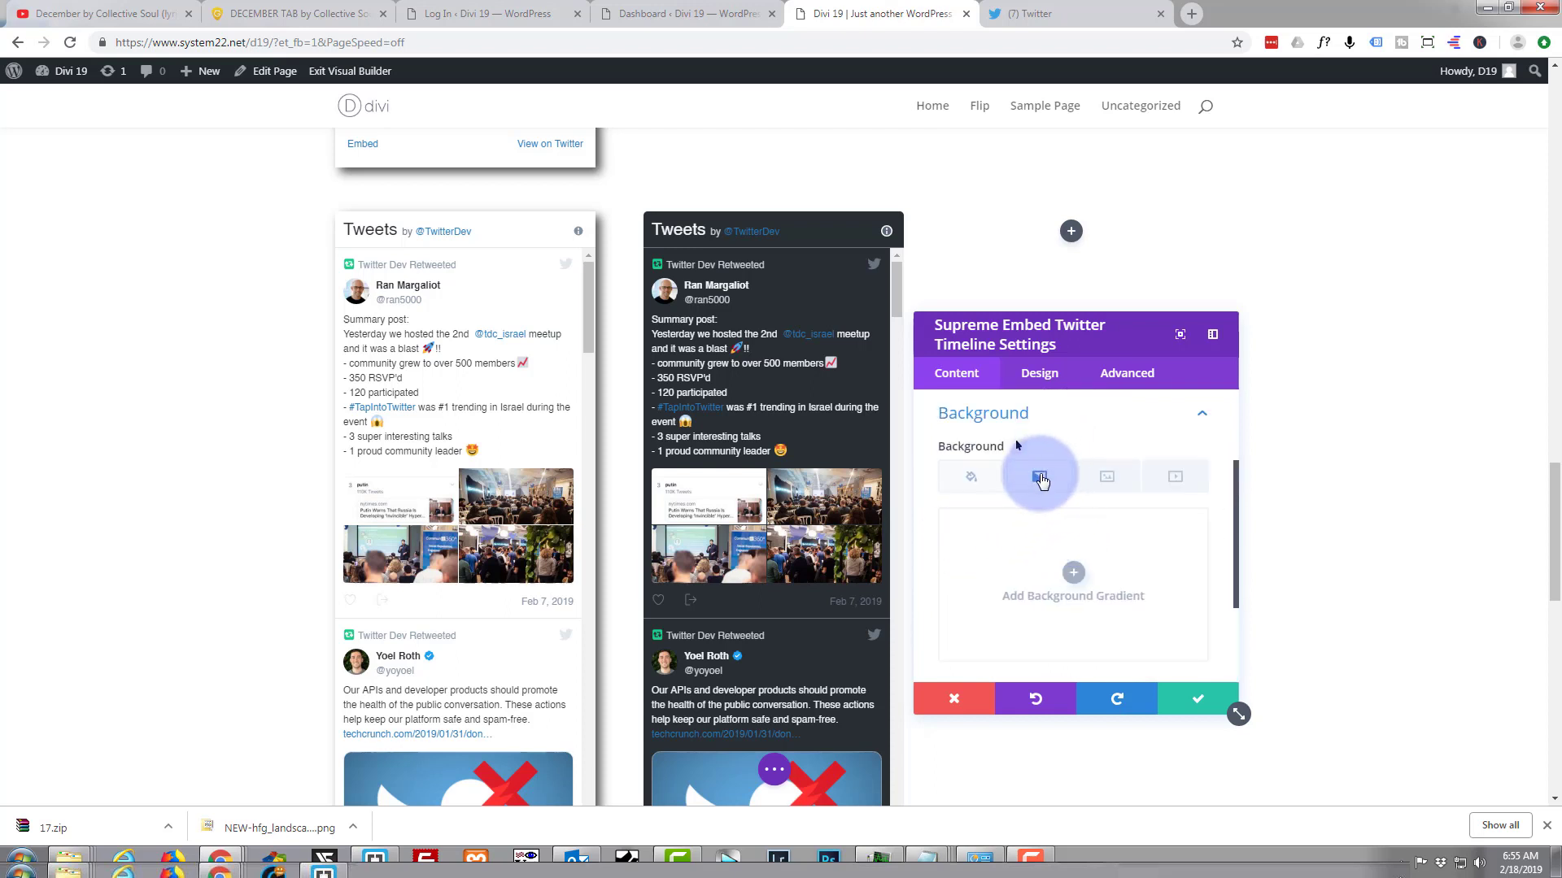
scroll(1047, 550, "down", 2)
scroll(1054, 527, "up", 1)
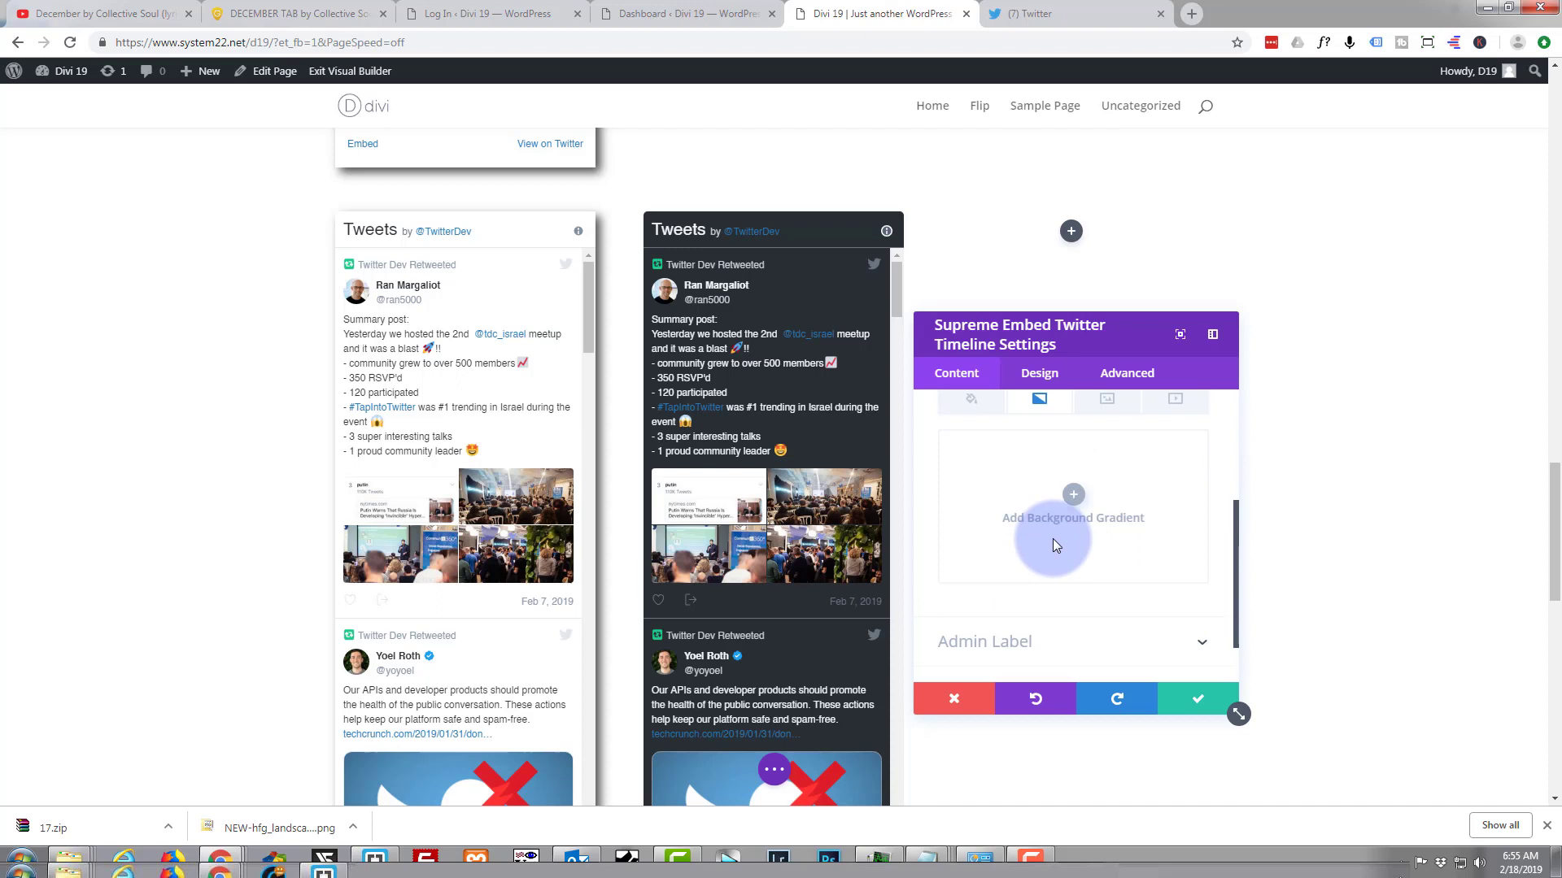
scroll(1054, 544, "up", 1)
left_click(1074, 511)
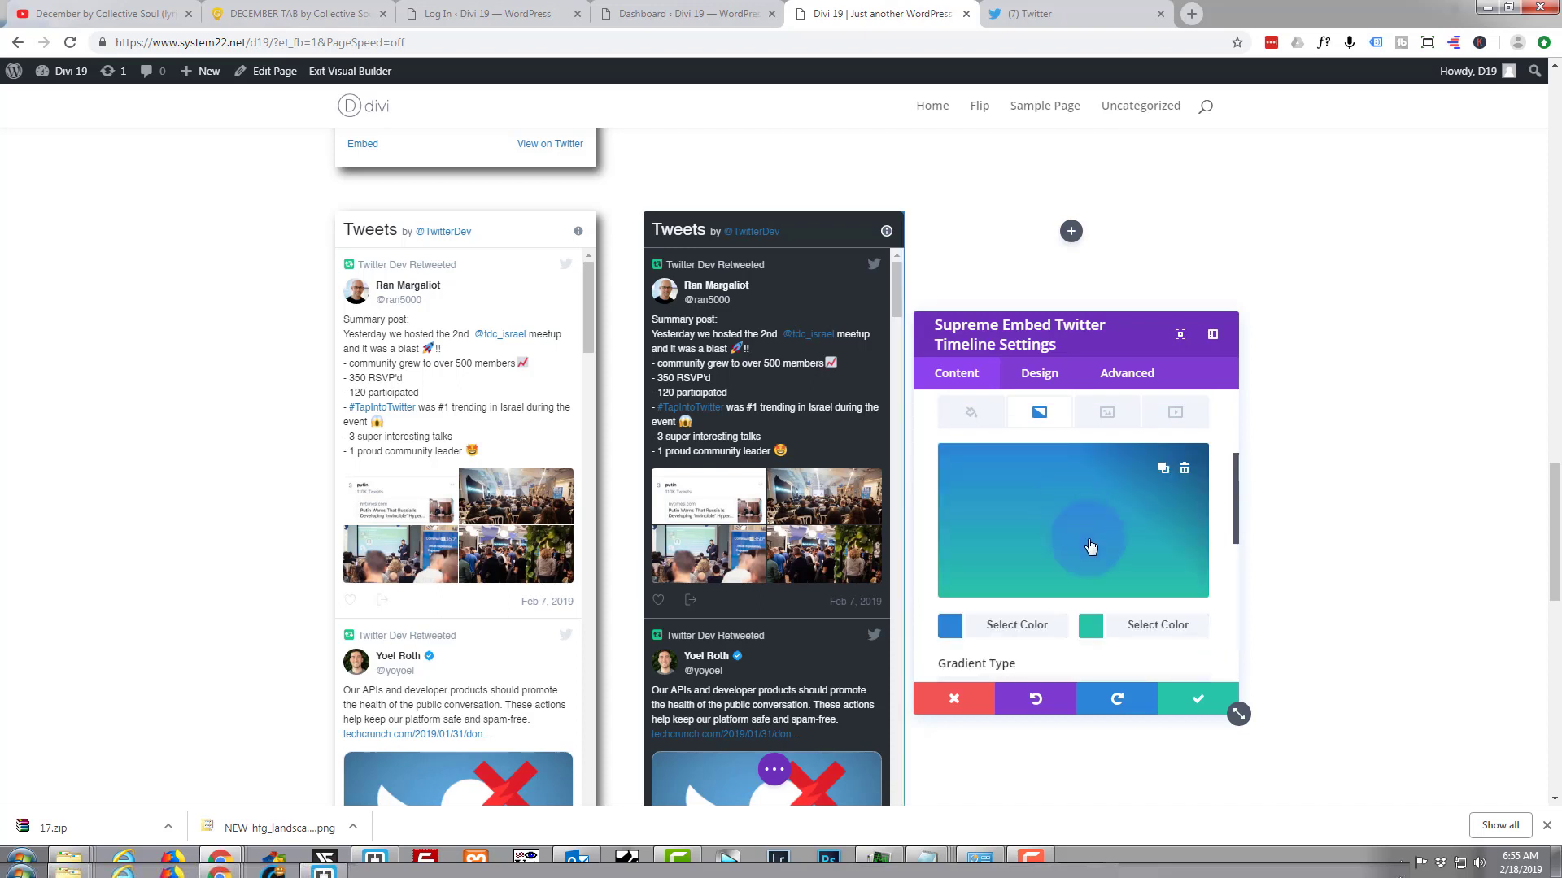
left_click(958, 623)
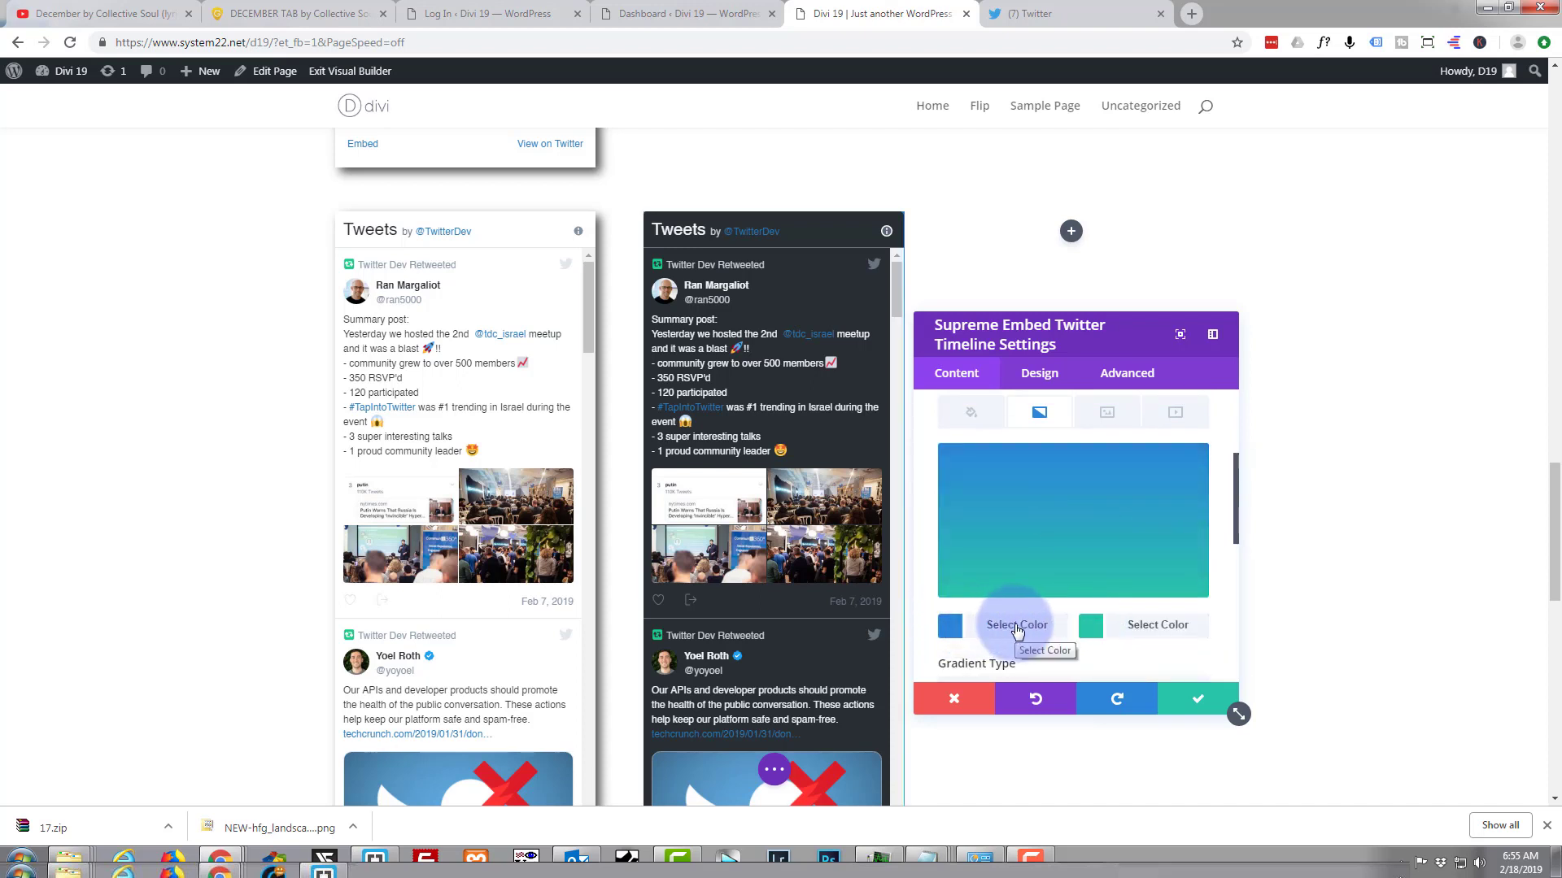
left_click(1143, 626)
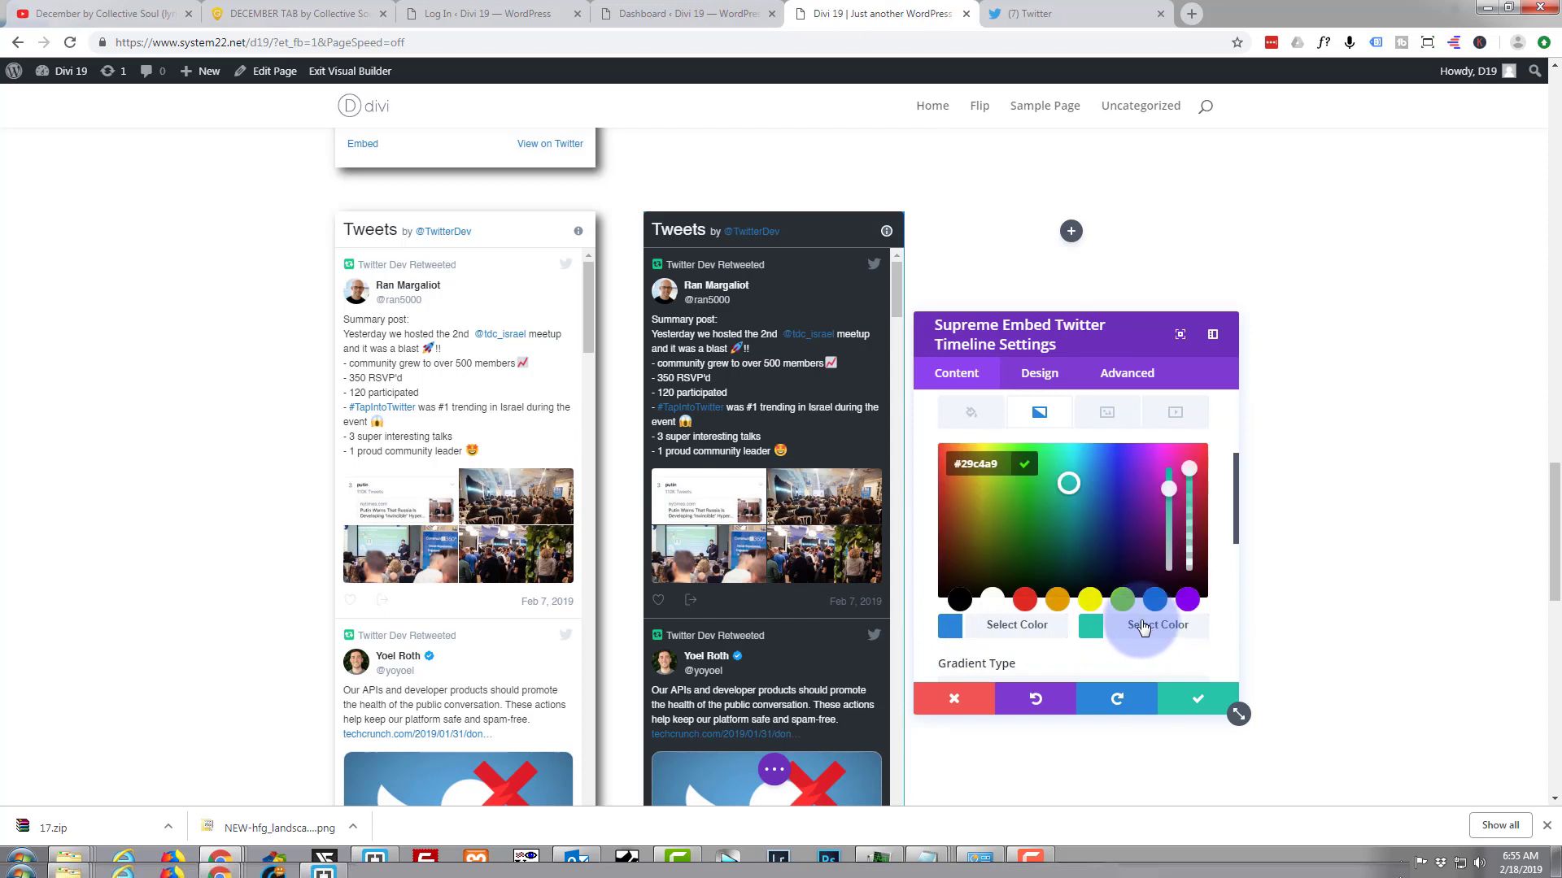
left_click(1100, 563)
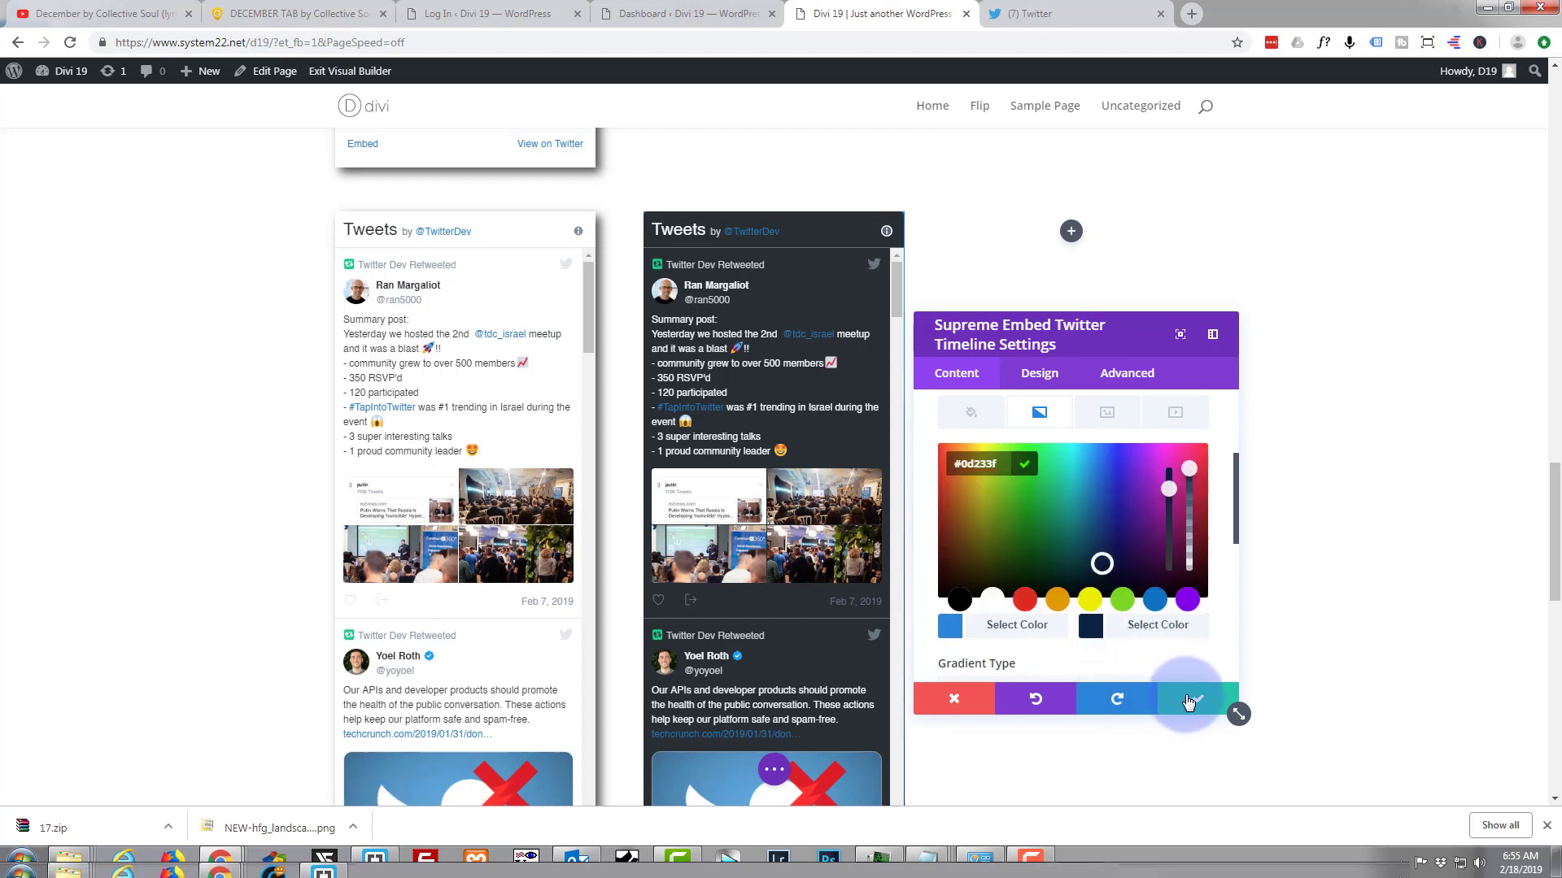
left_click(1190, 702)
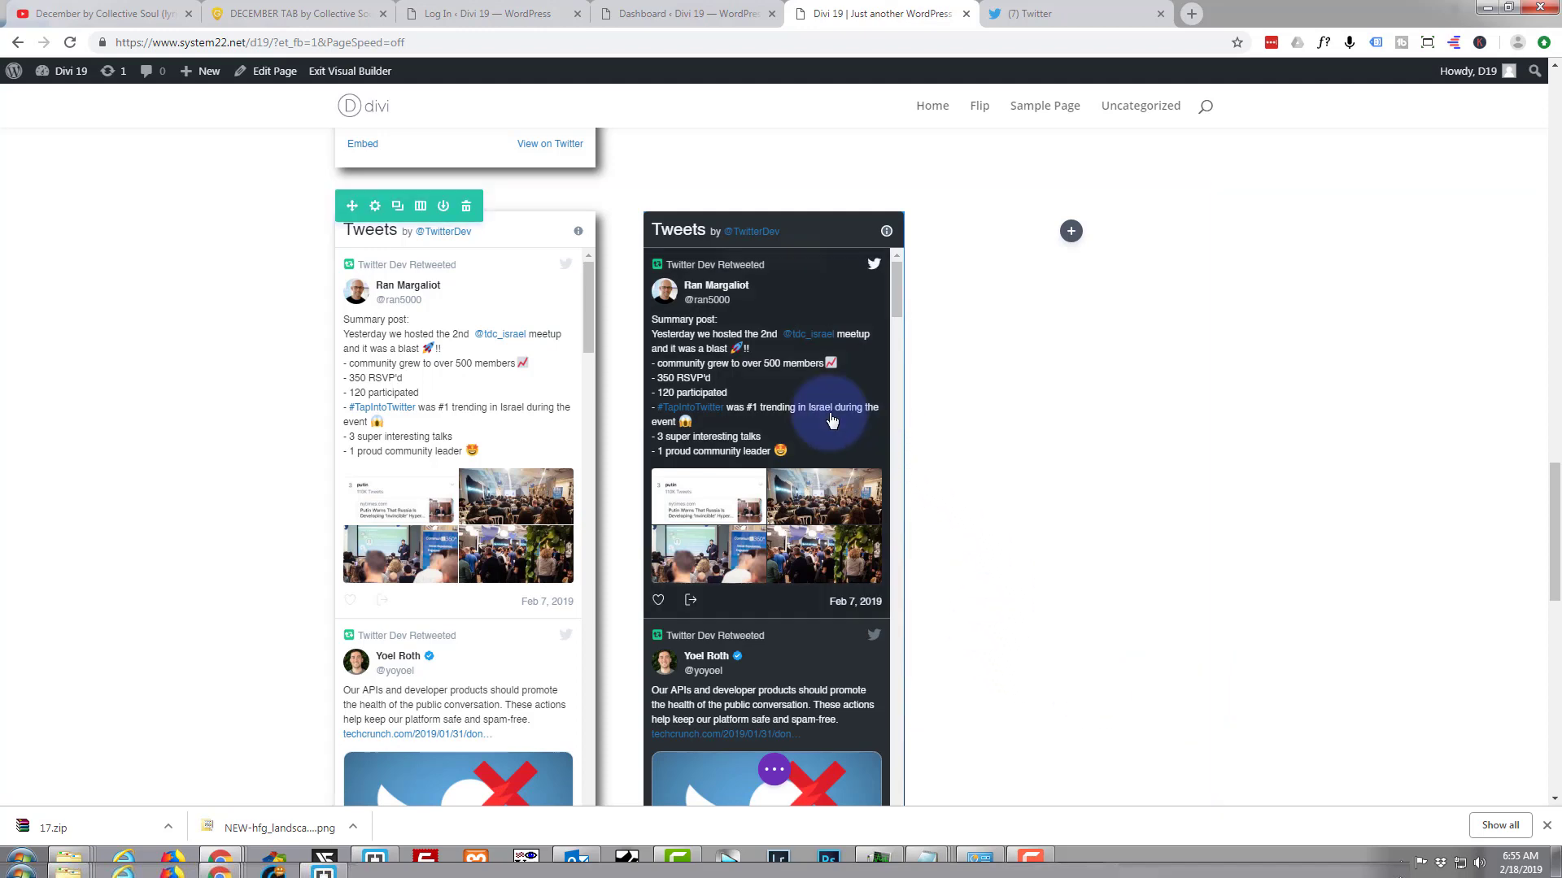
scroll(817, 388, "down", 15)
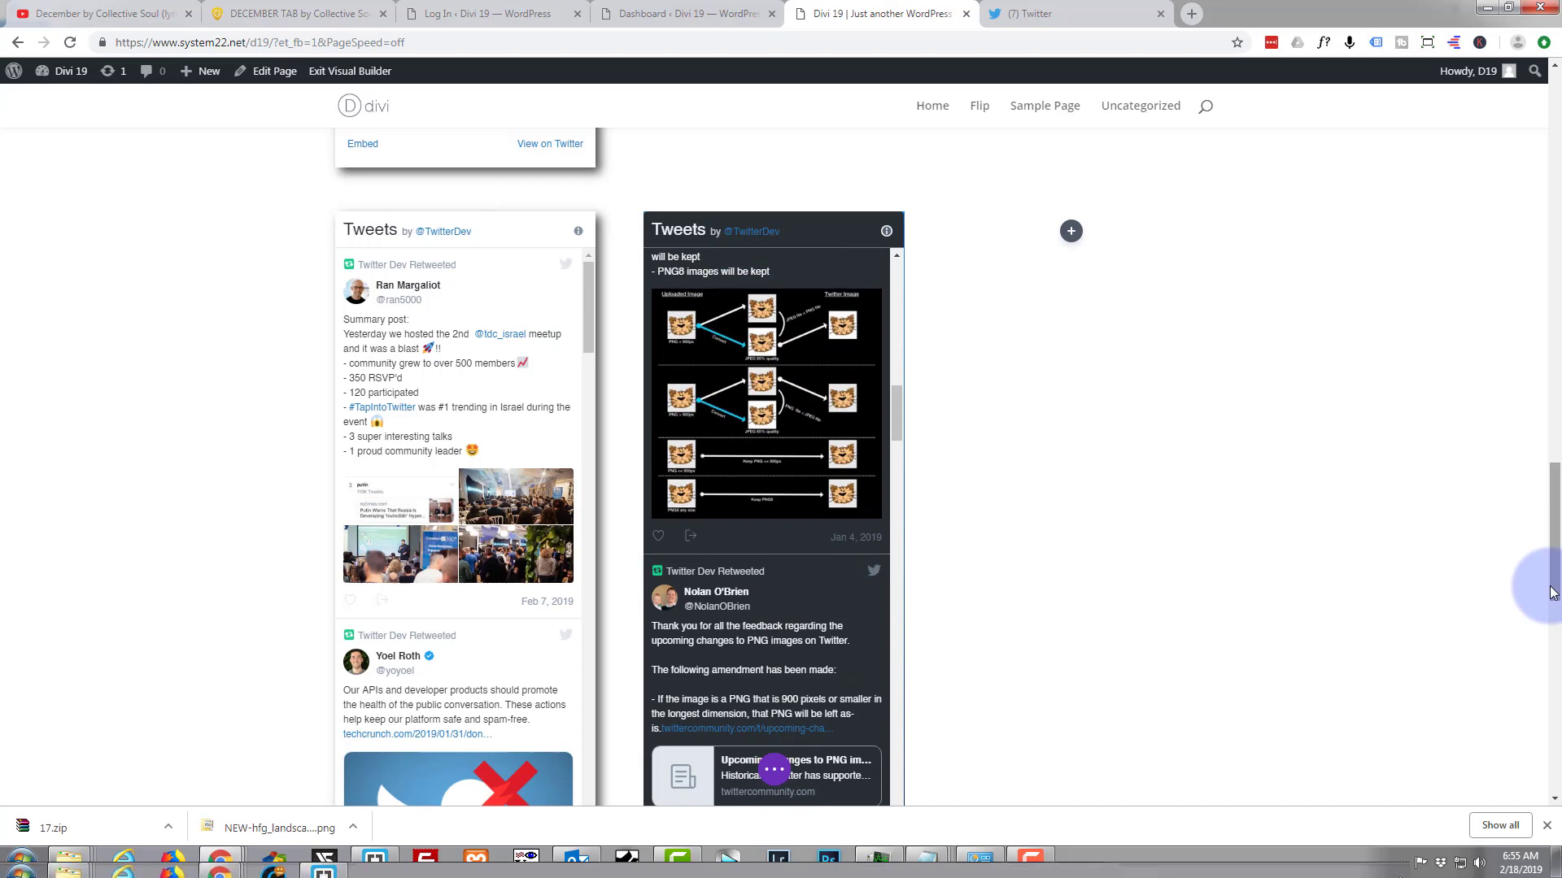
left_click_drag(1556, 576, 1555, 645)
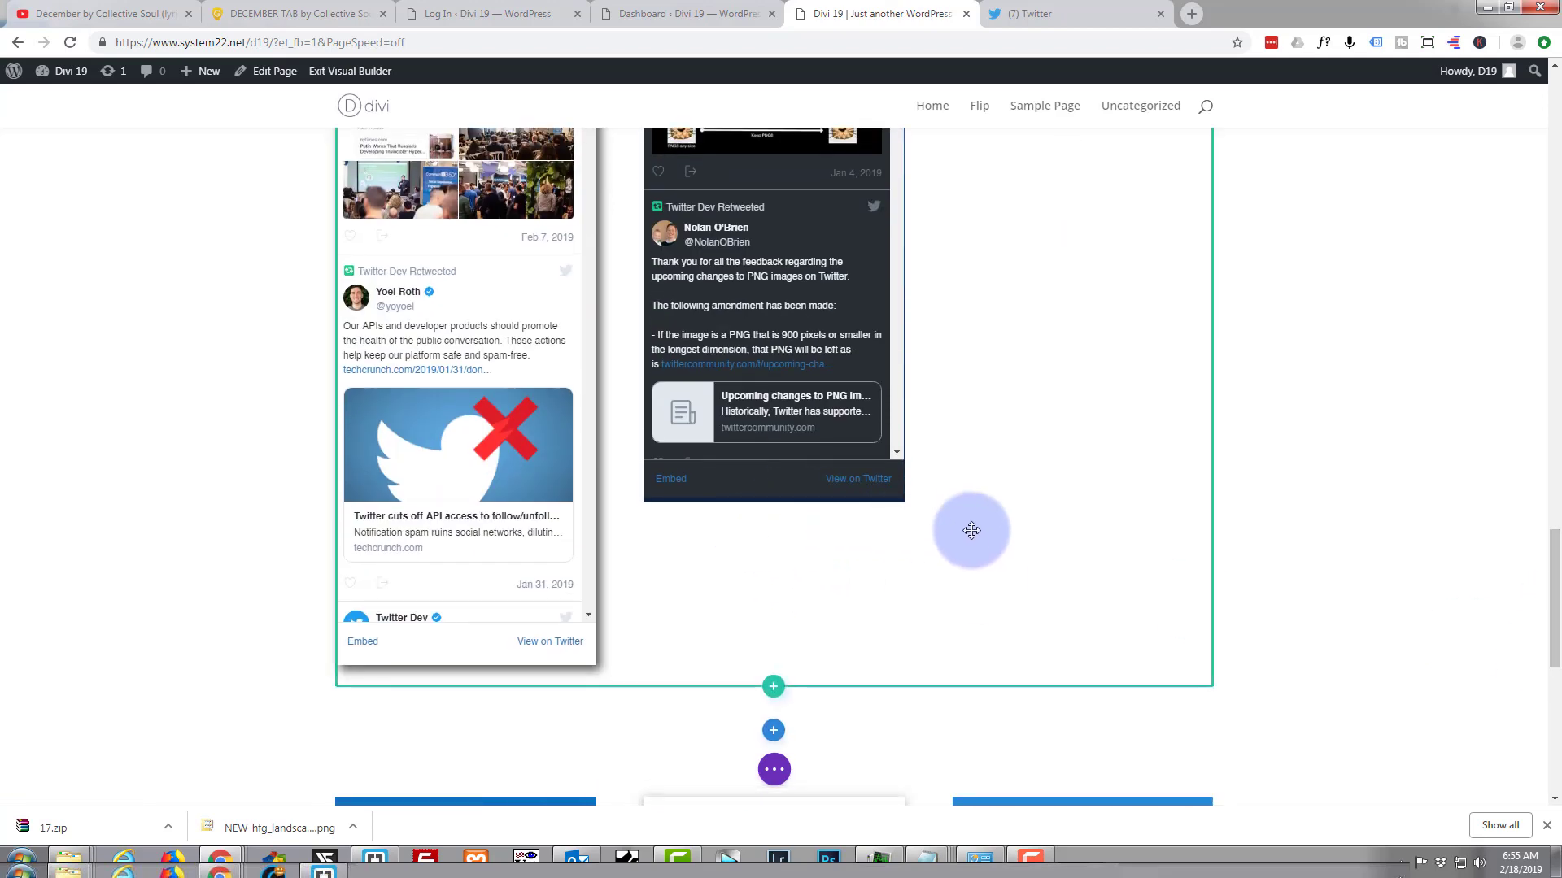
scroll(972, 530, "up", 3)
scroll(972, 530, "up", 5)
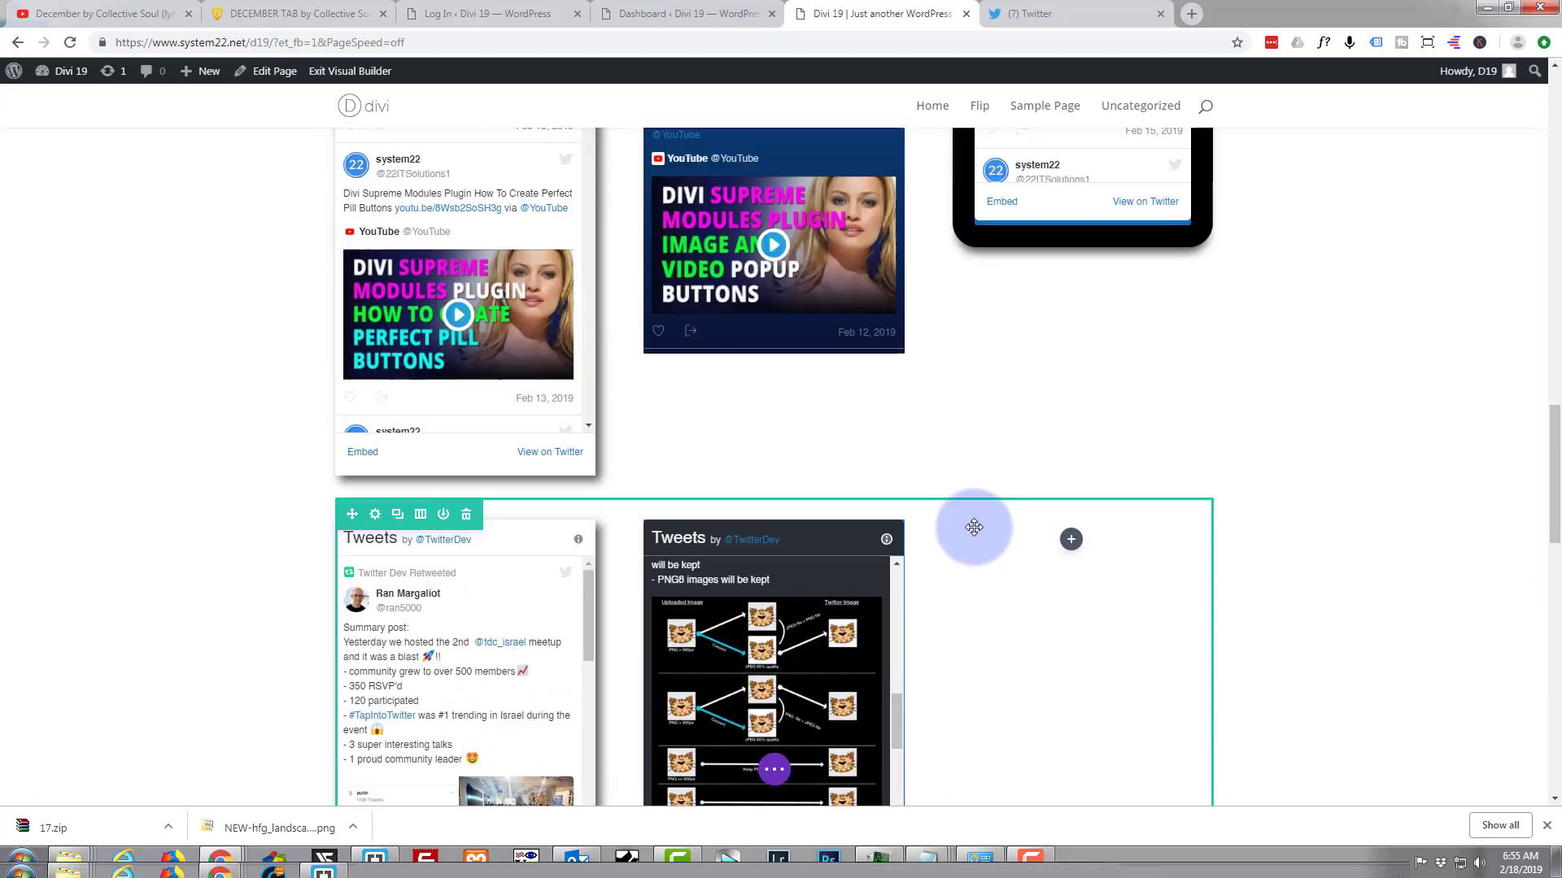
left_click(752, 539)
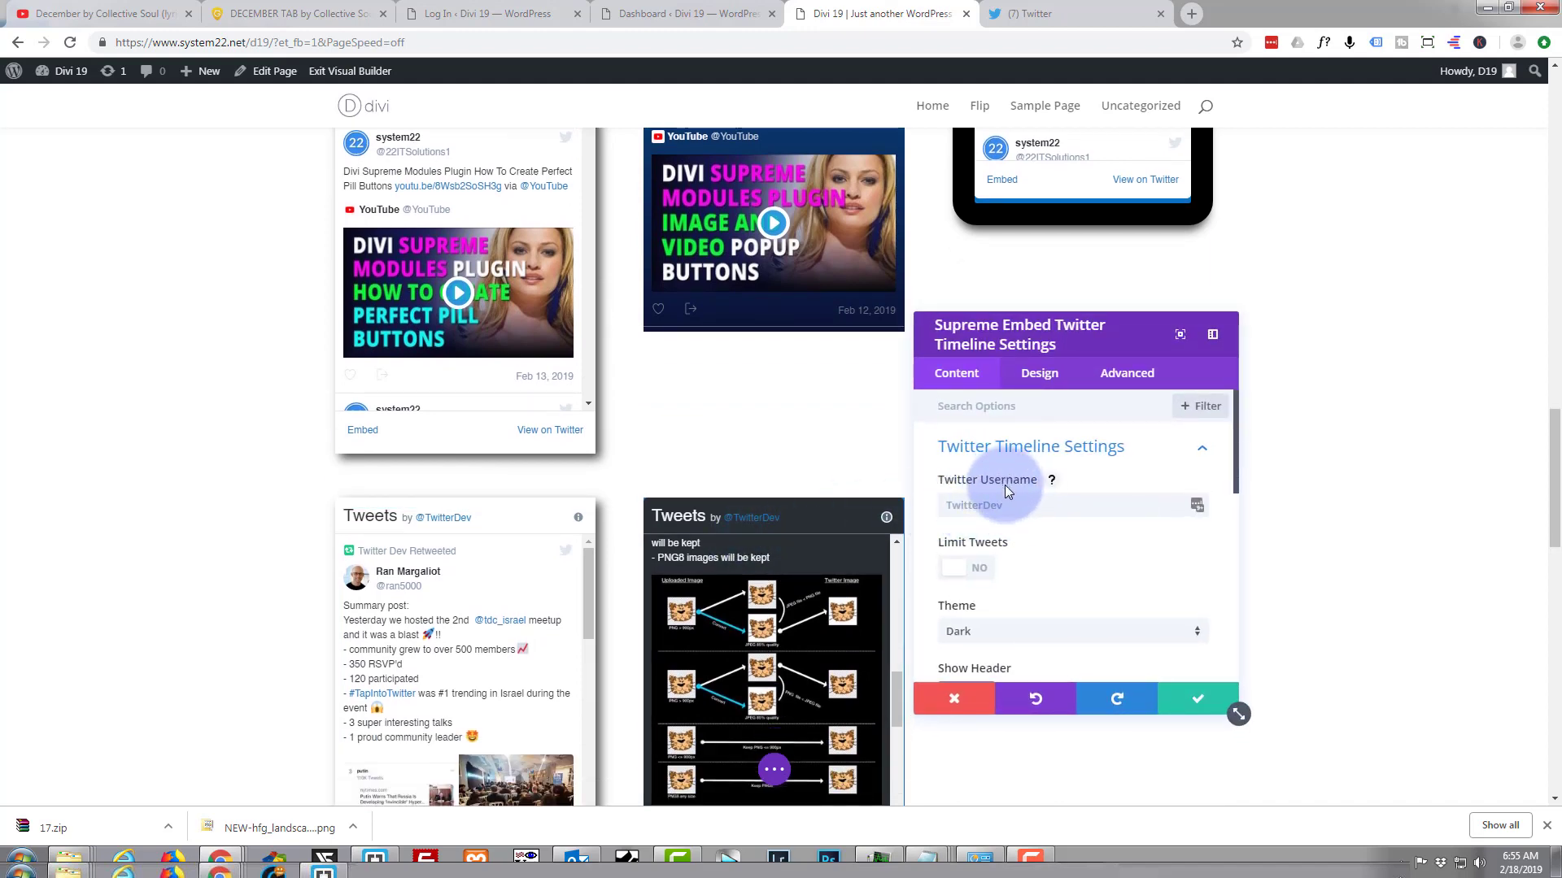
scroll(1038, 538, "down", 3)
scroll(1040, 544, "down", 2)
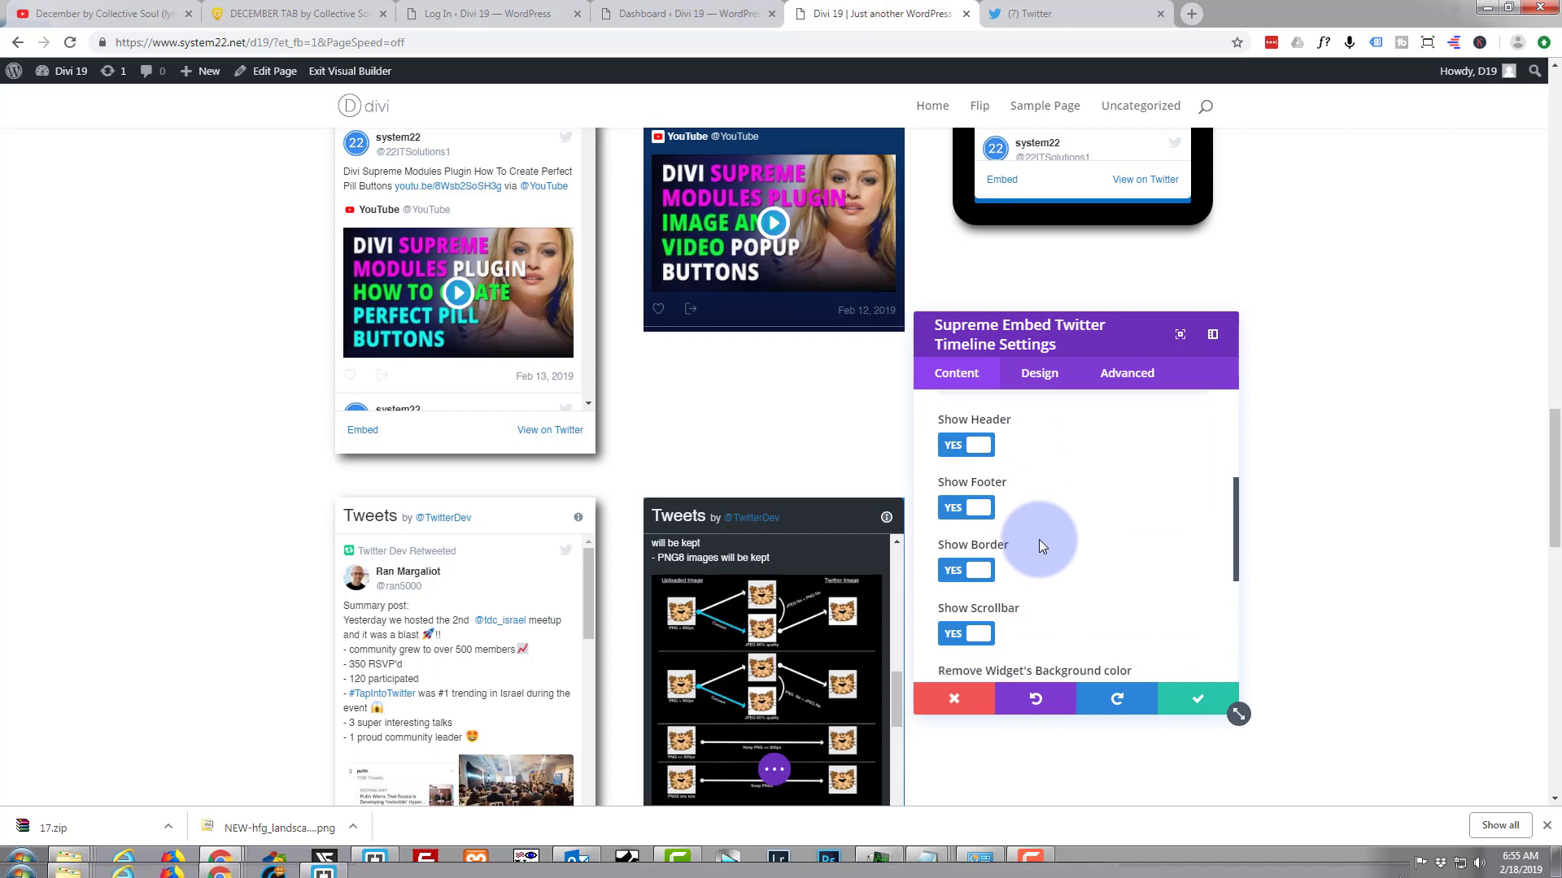
left_click(981, 543)
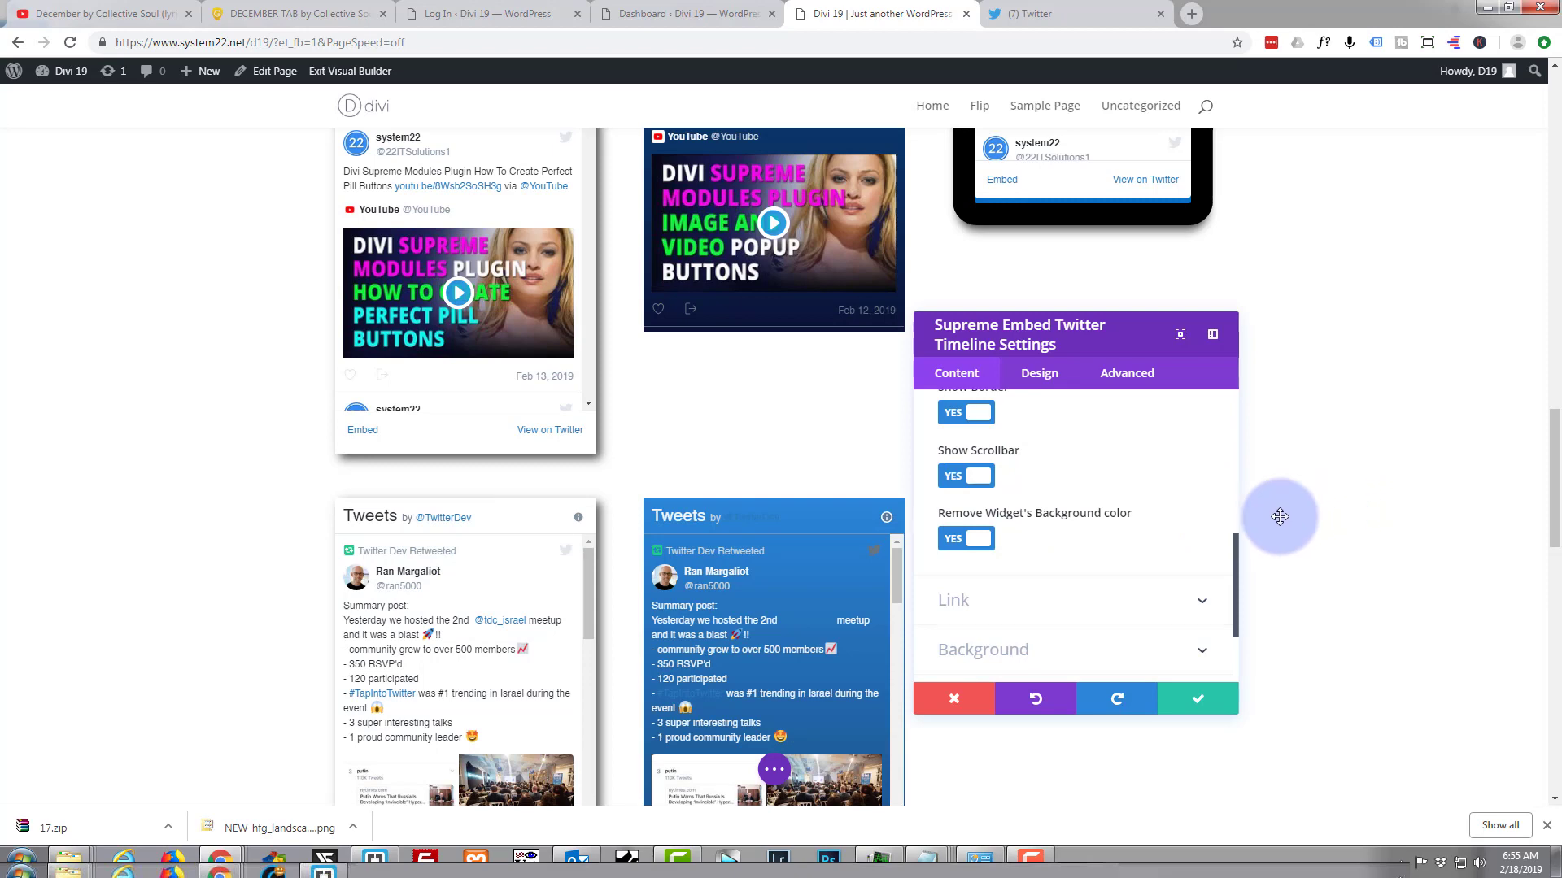
scroll(112, 521, "down", 3)
scroll(111, 521, "down", 1)
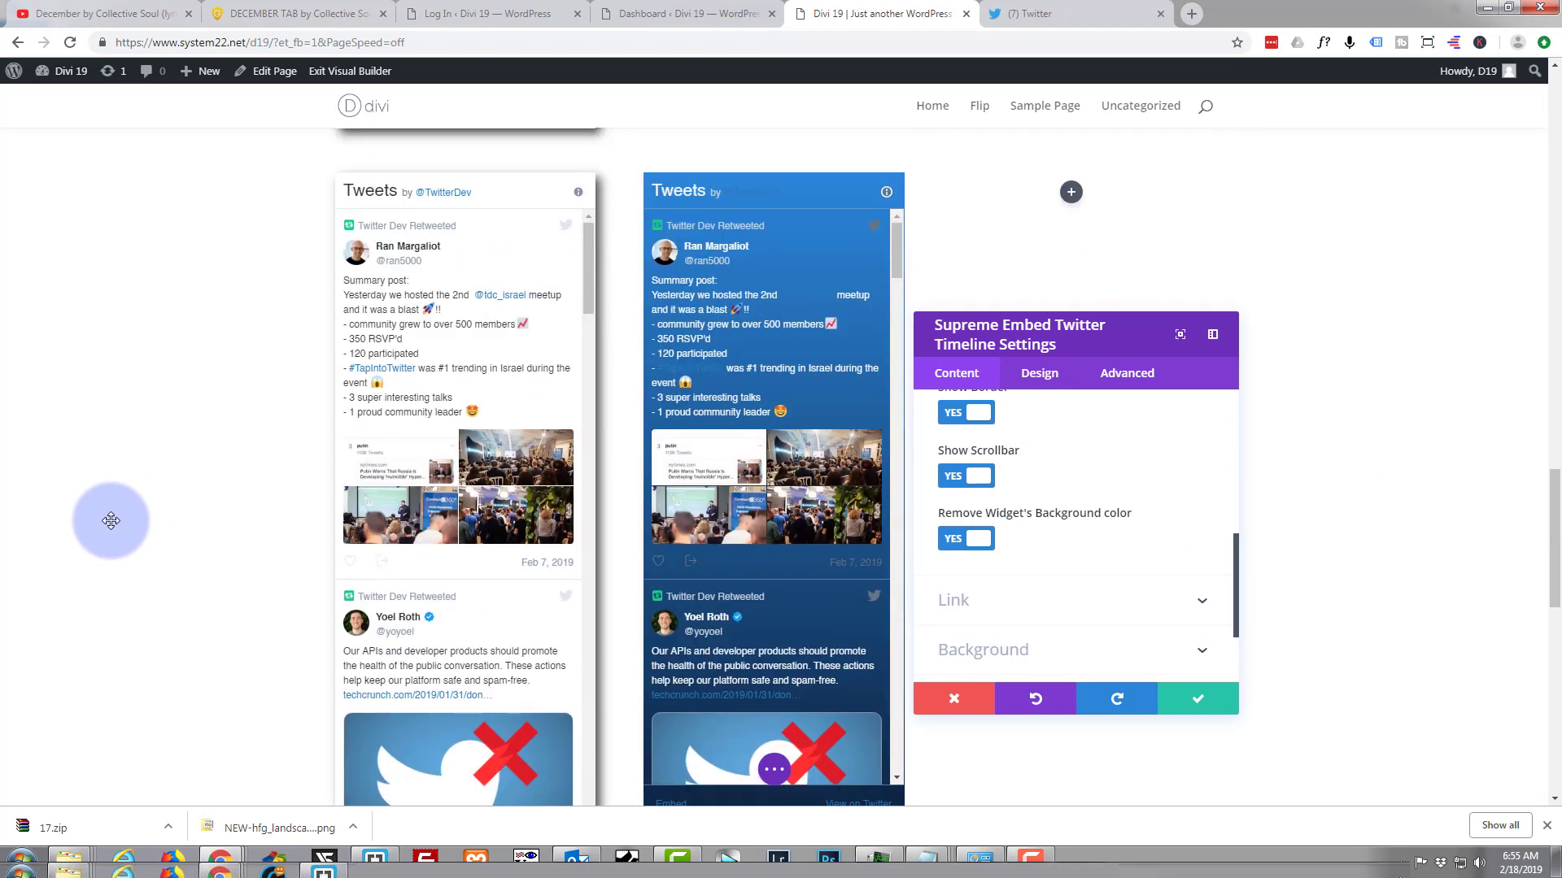
scroll(111, 520, "down", 2)
scroll(111, 520, "up", 2)
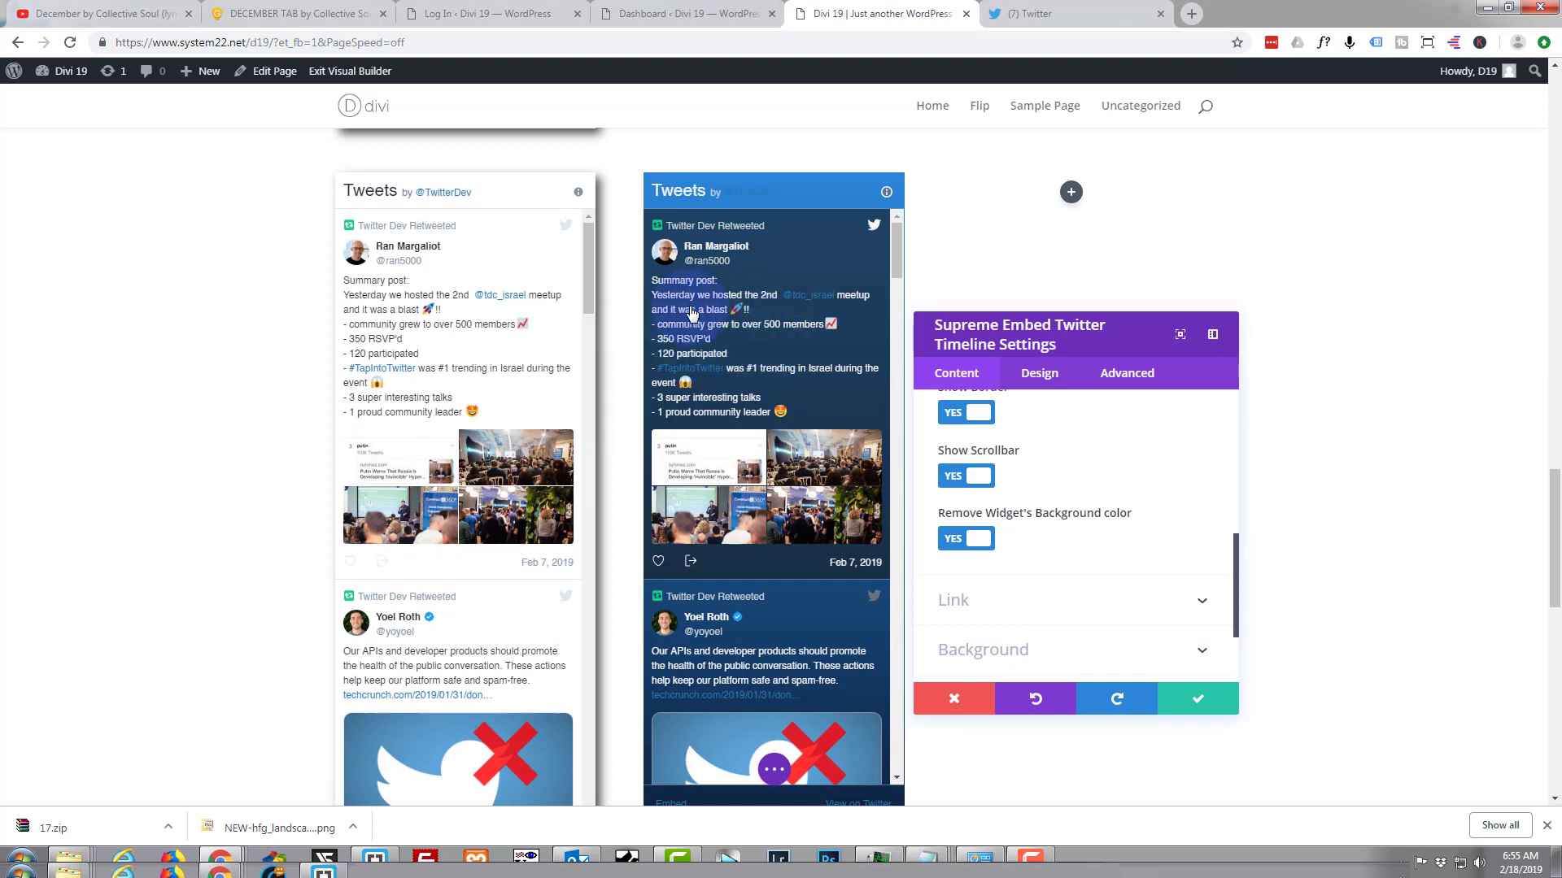
scroll(77, 388, "down", 1)
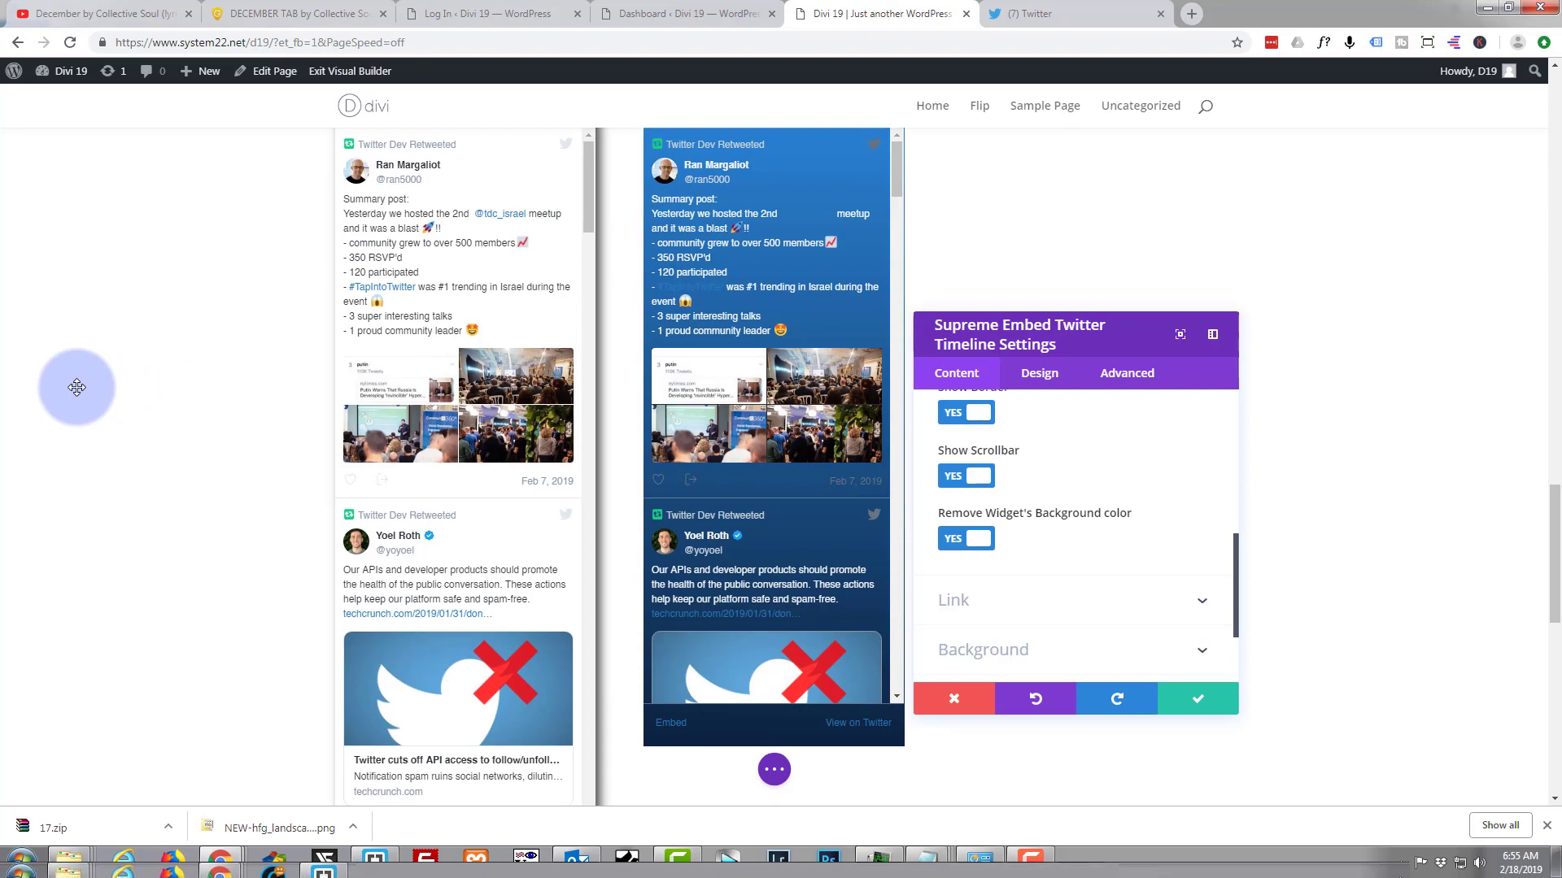
scroll(76, 387, "up", 2)
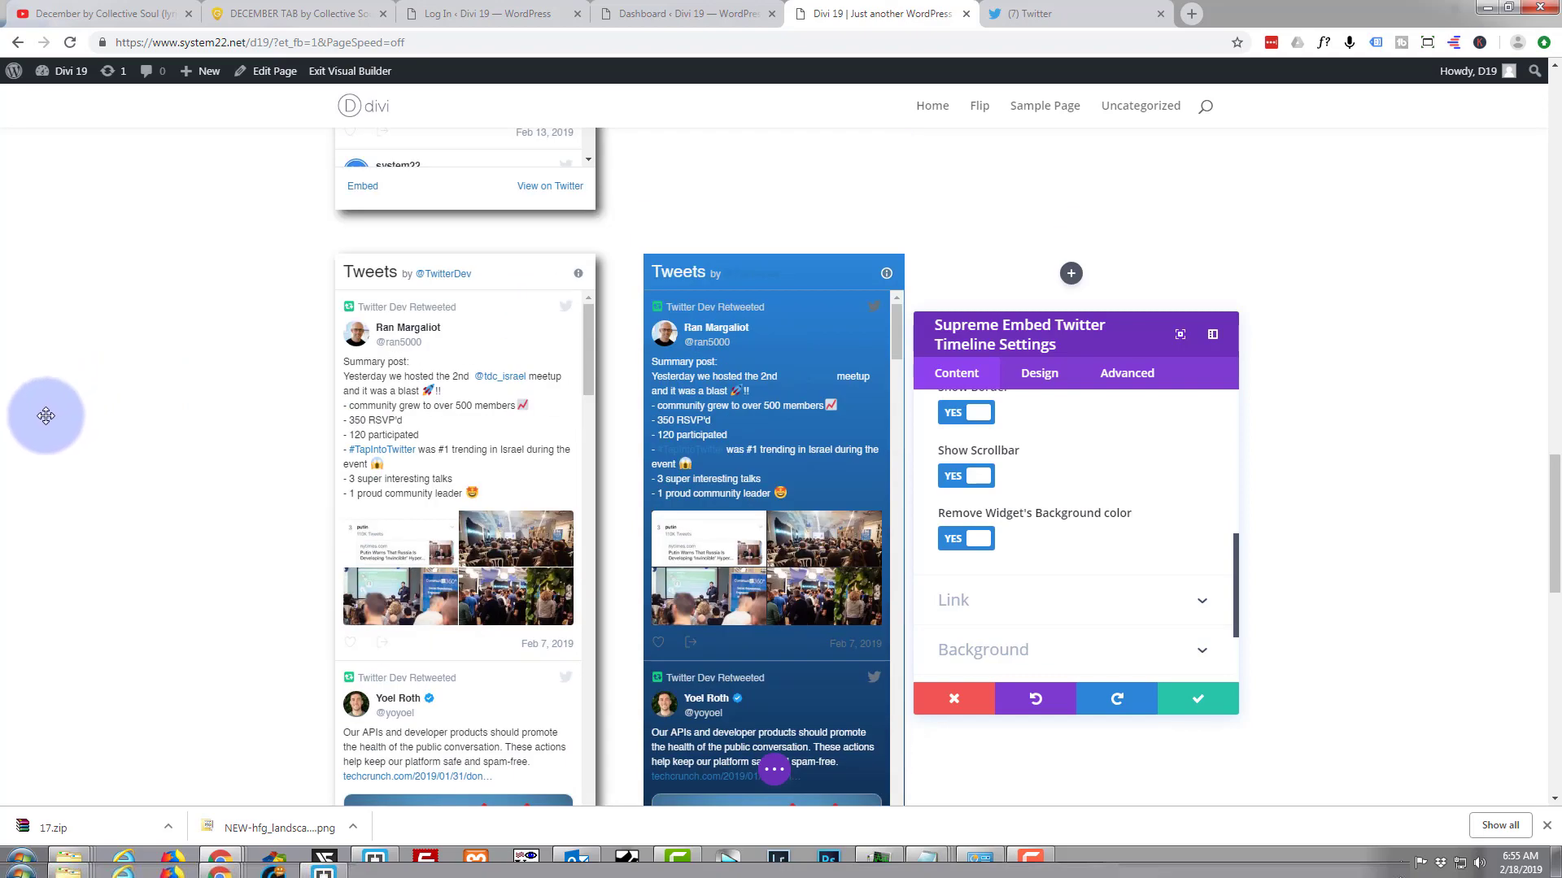
scroll(14, 416, "up", 5)
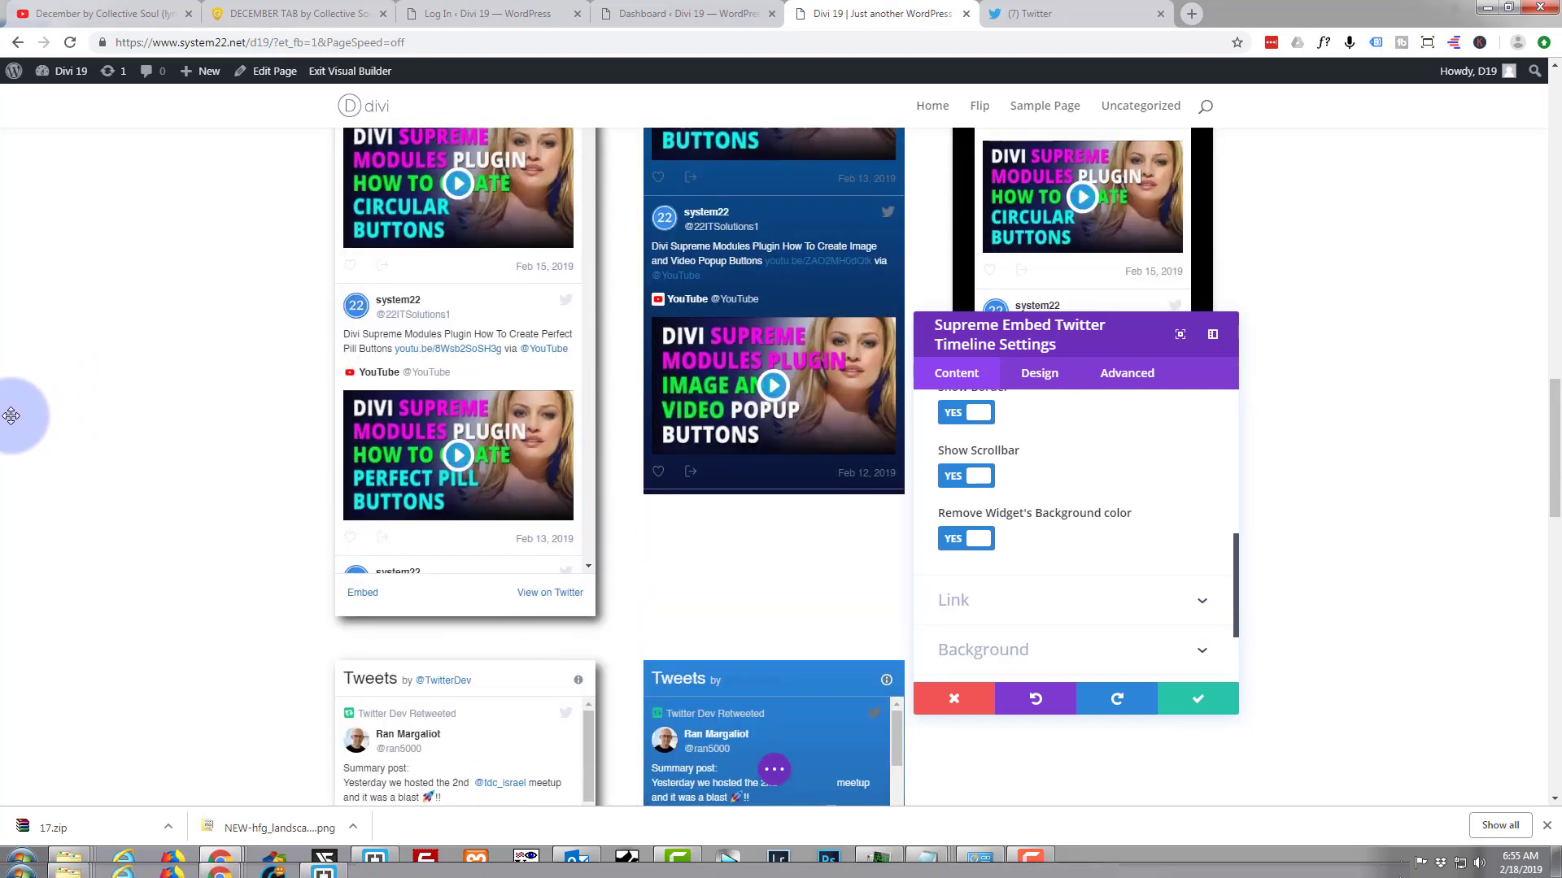
scroll(9, 415, "down", 6)
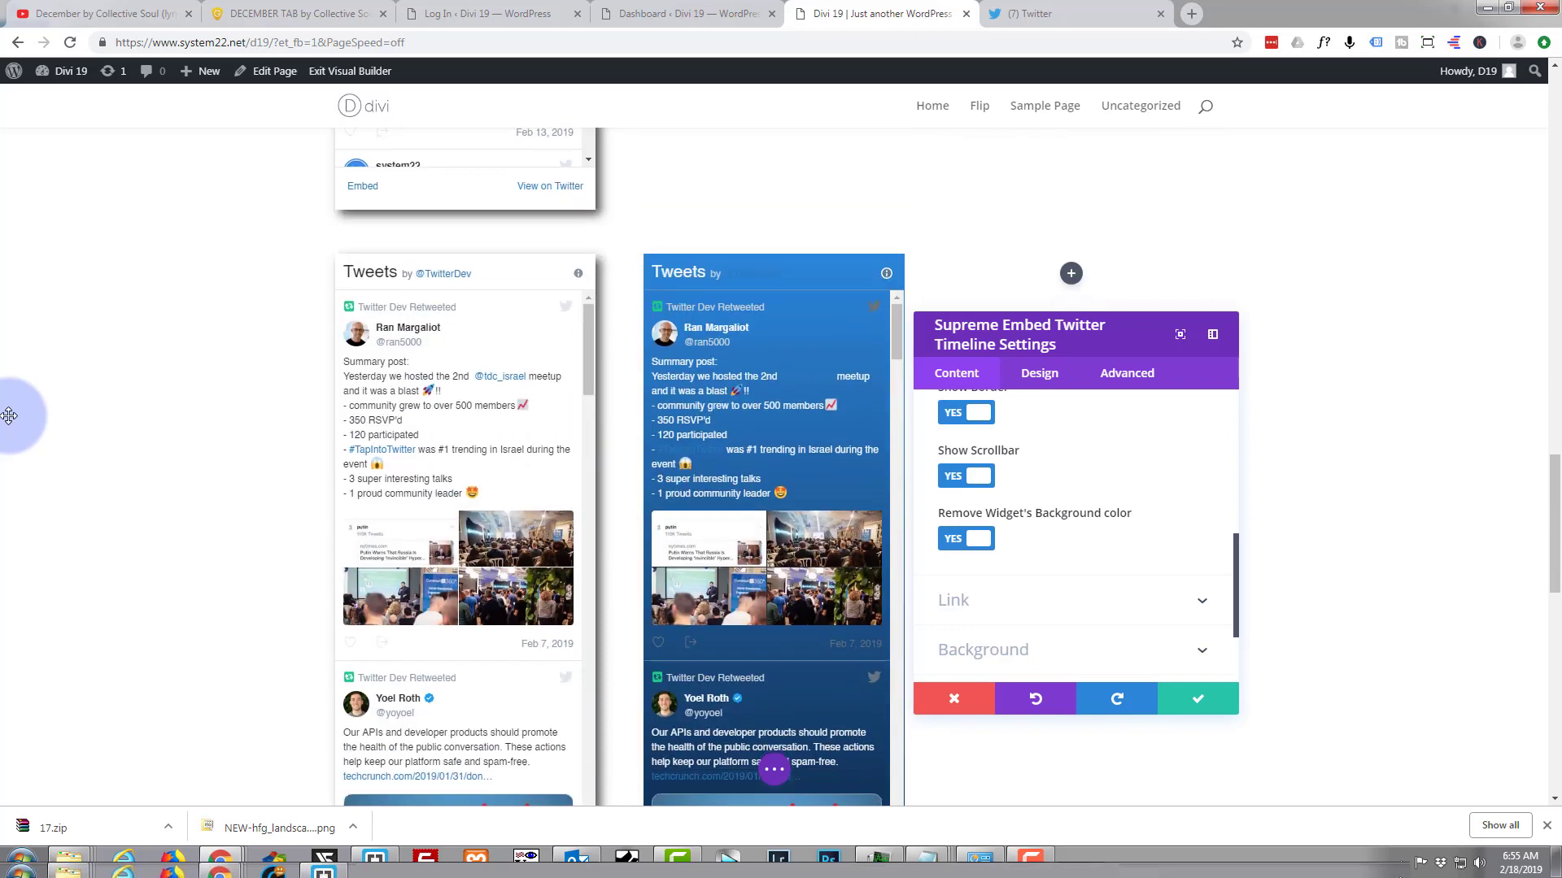
scroll(8, 415, "down", 2)
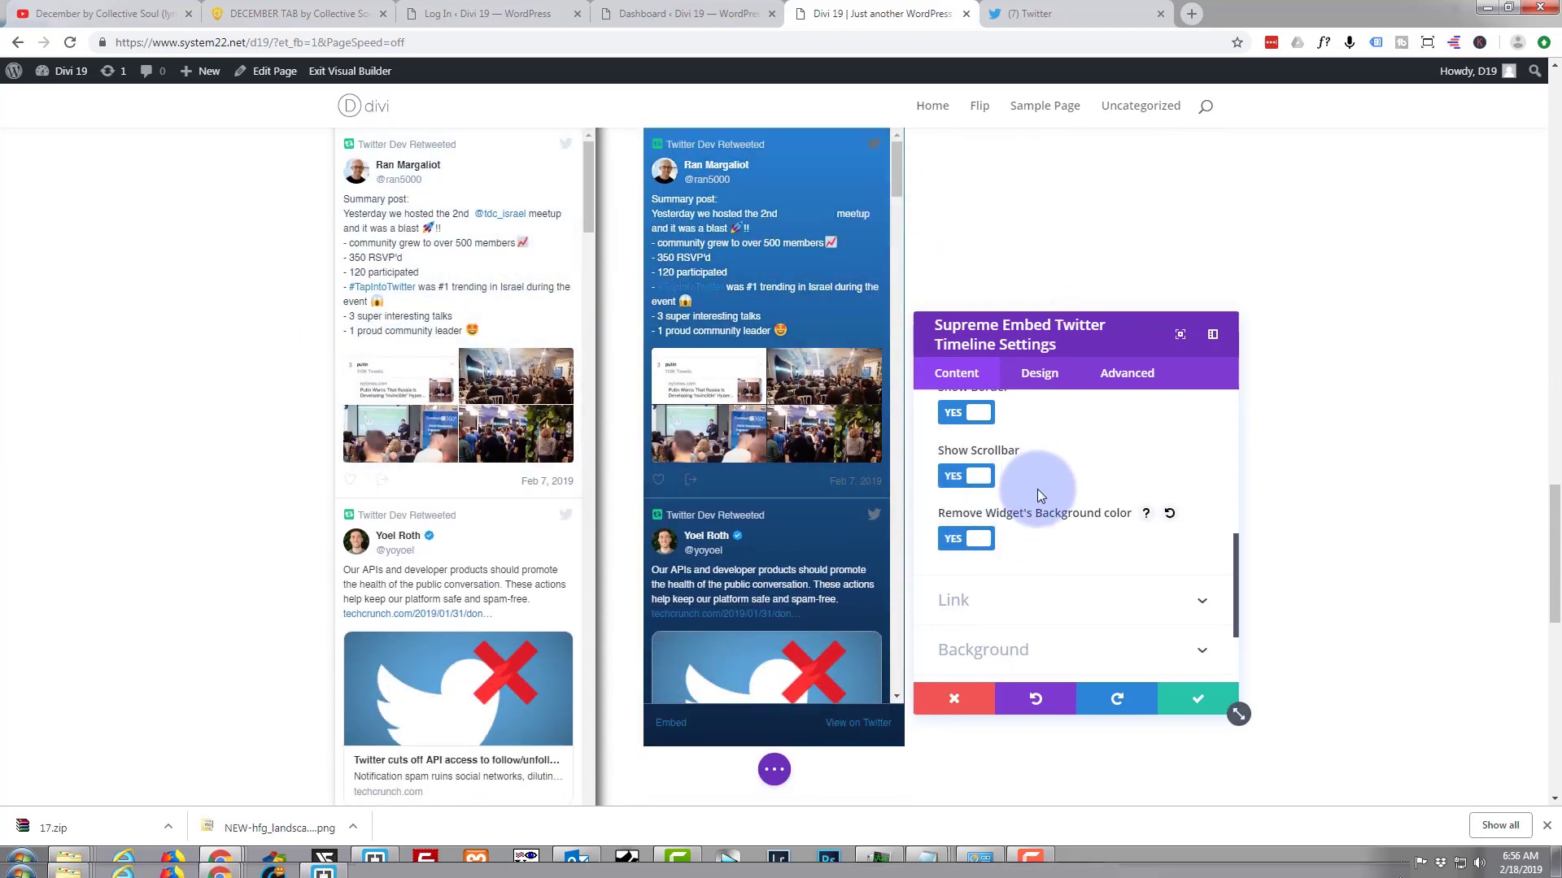
- Set Show Scrollbar, Show Footer and Show Header to NO for the TwitterDev timeline
left_click(959, 478)
scroll(793, 301, "down", 3)
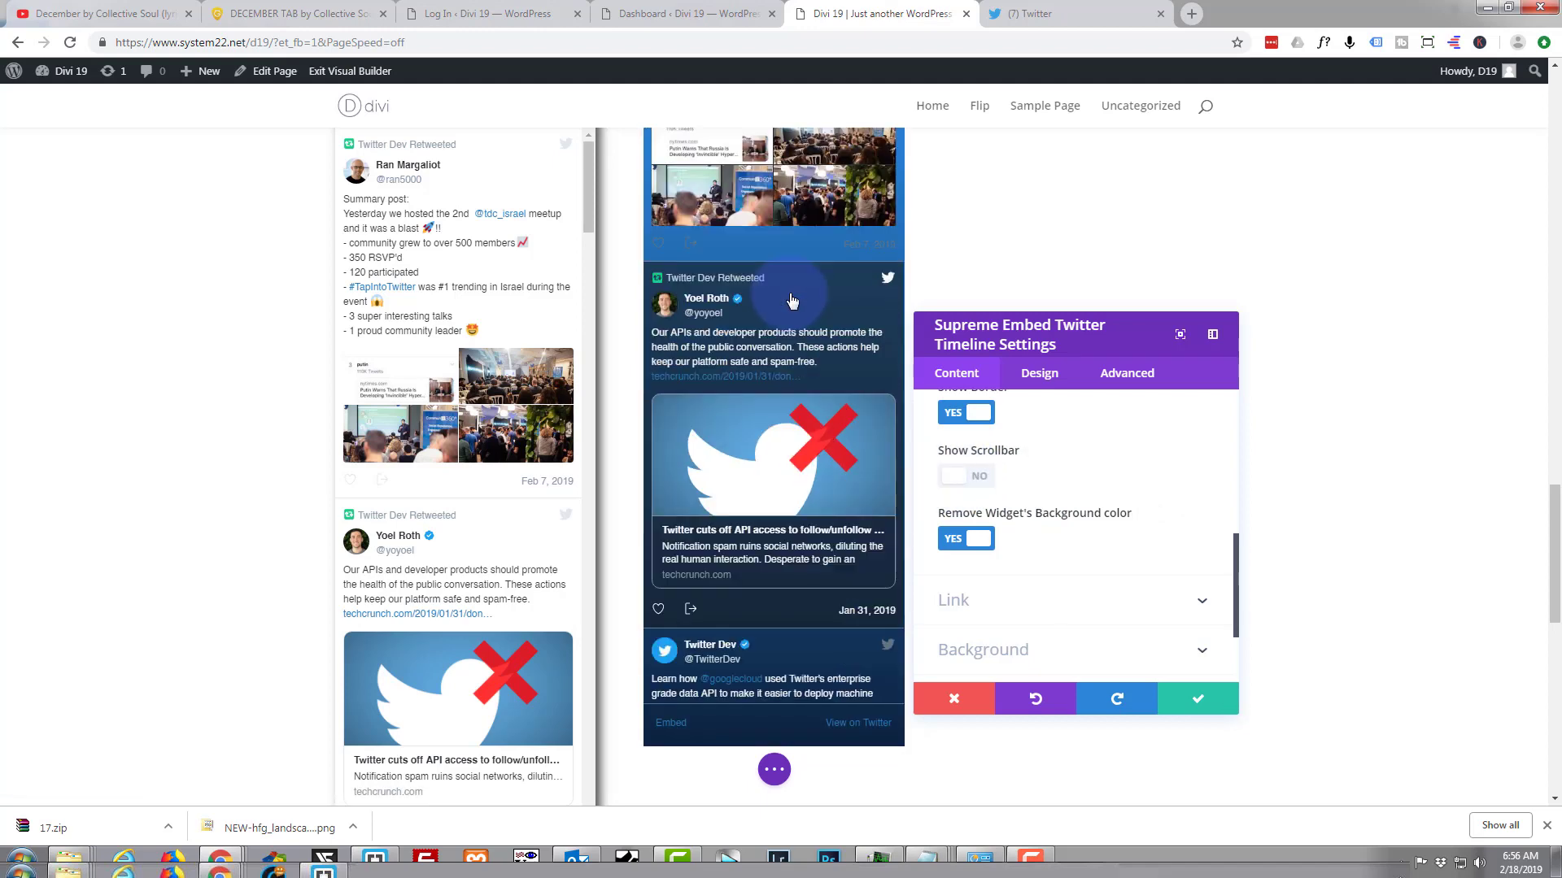
scroll(793, 303, "up", 3)
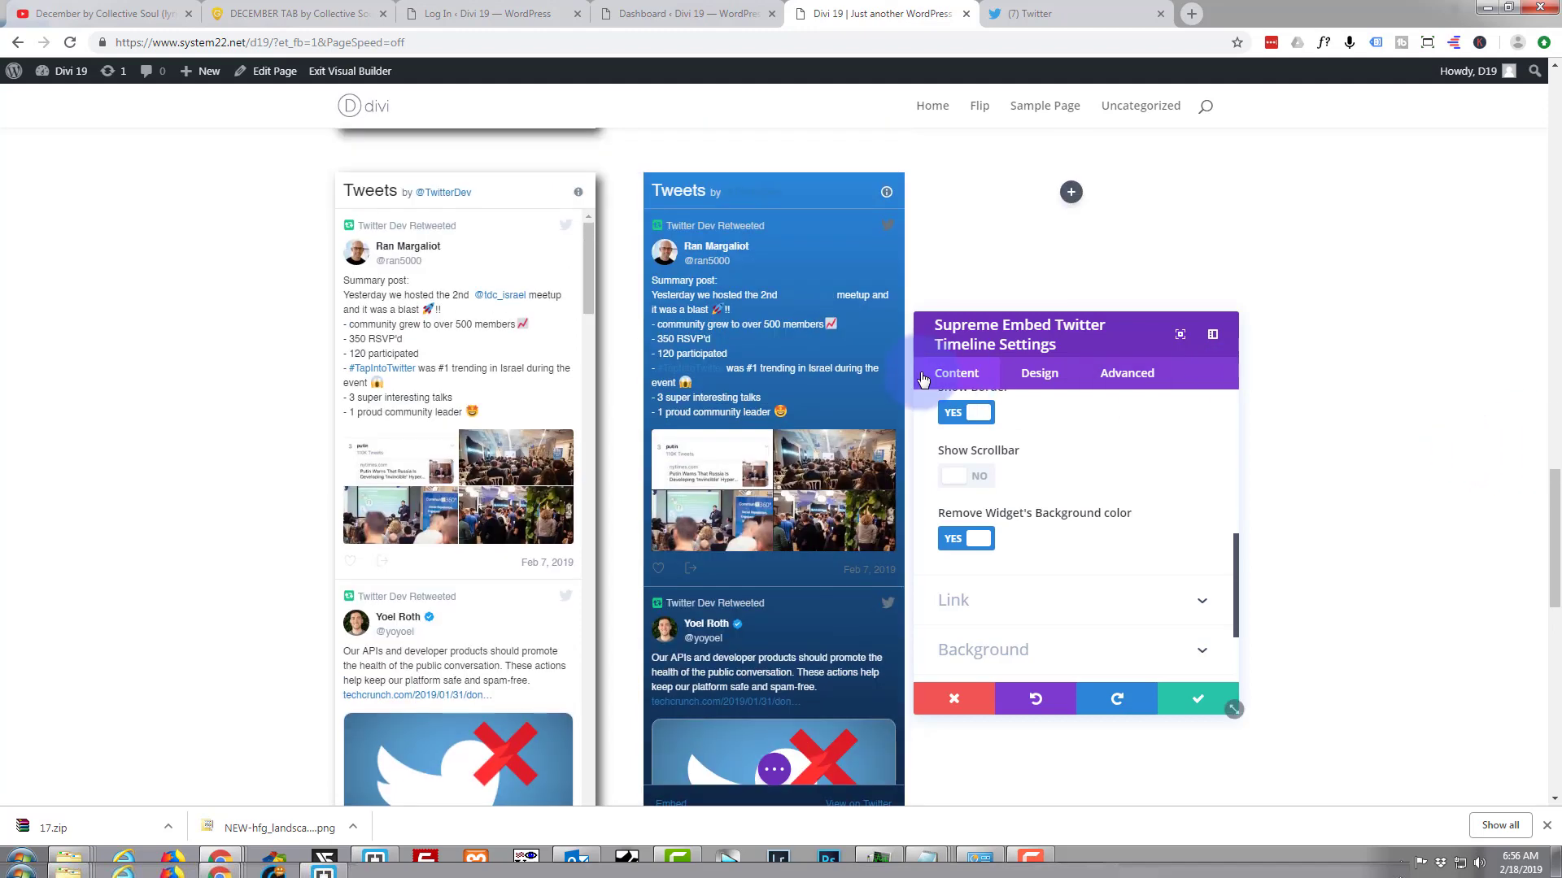
scroll(787, 370, "down", 6)
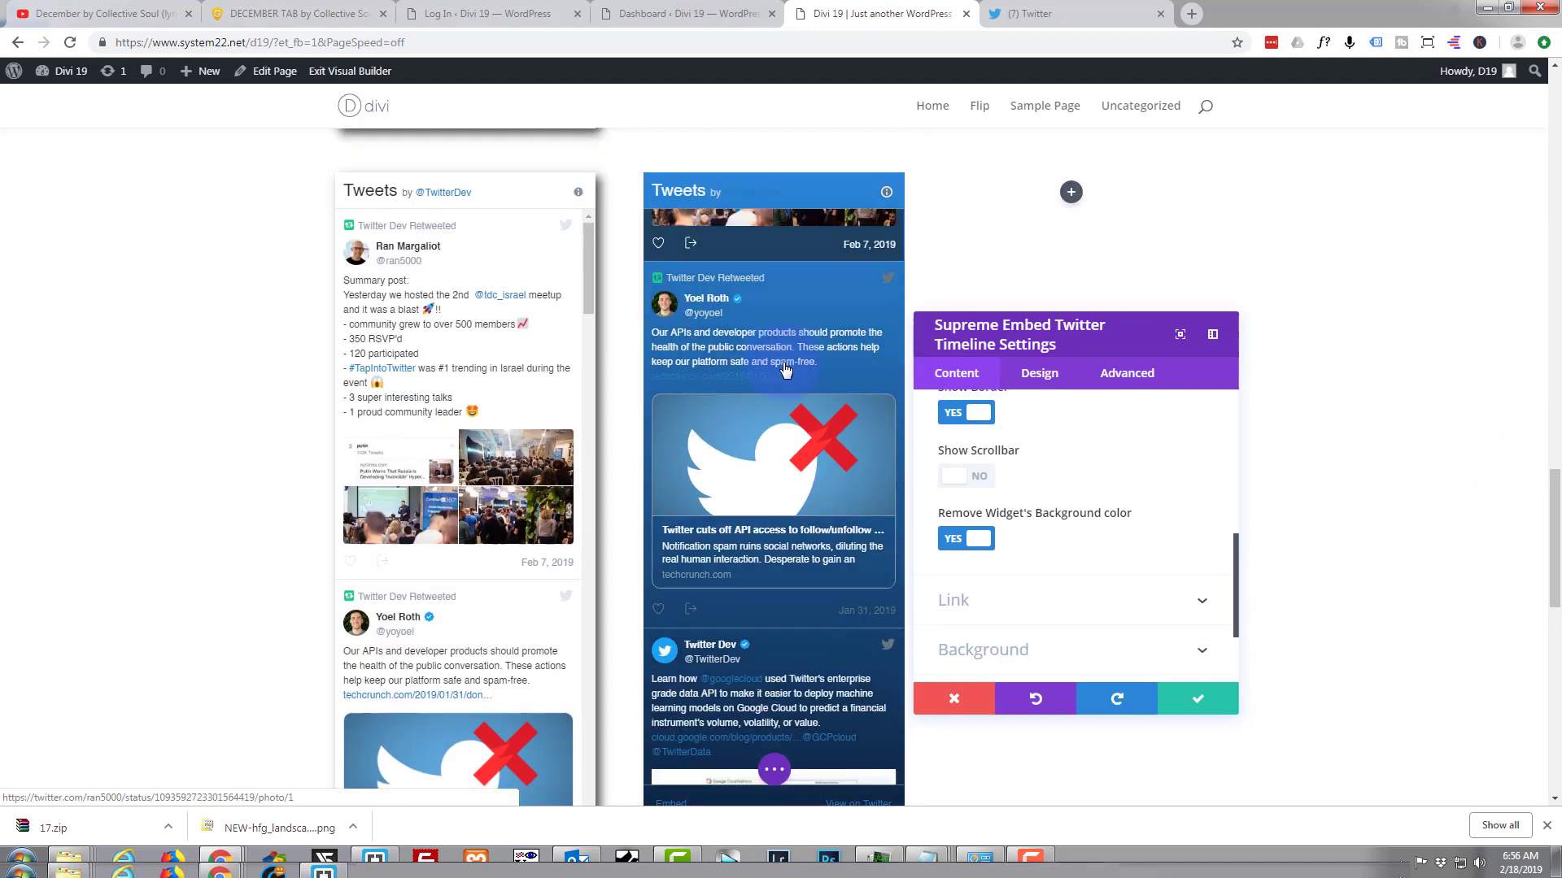
scroll(775, 381, "down", 2)
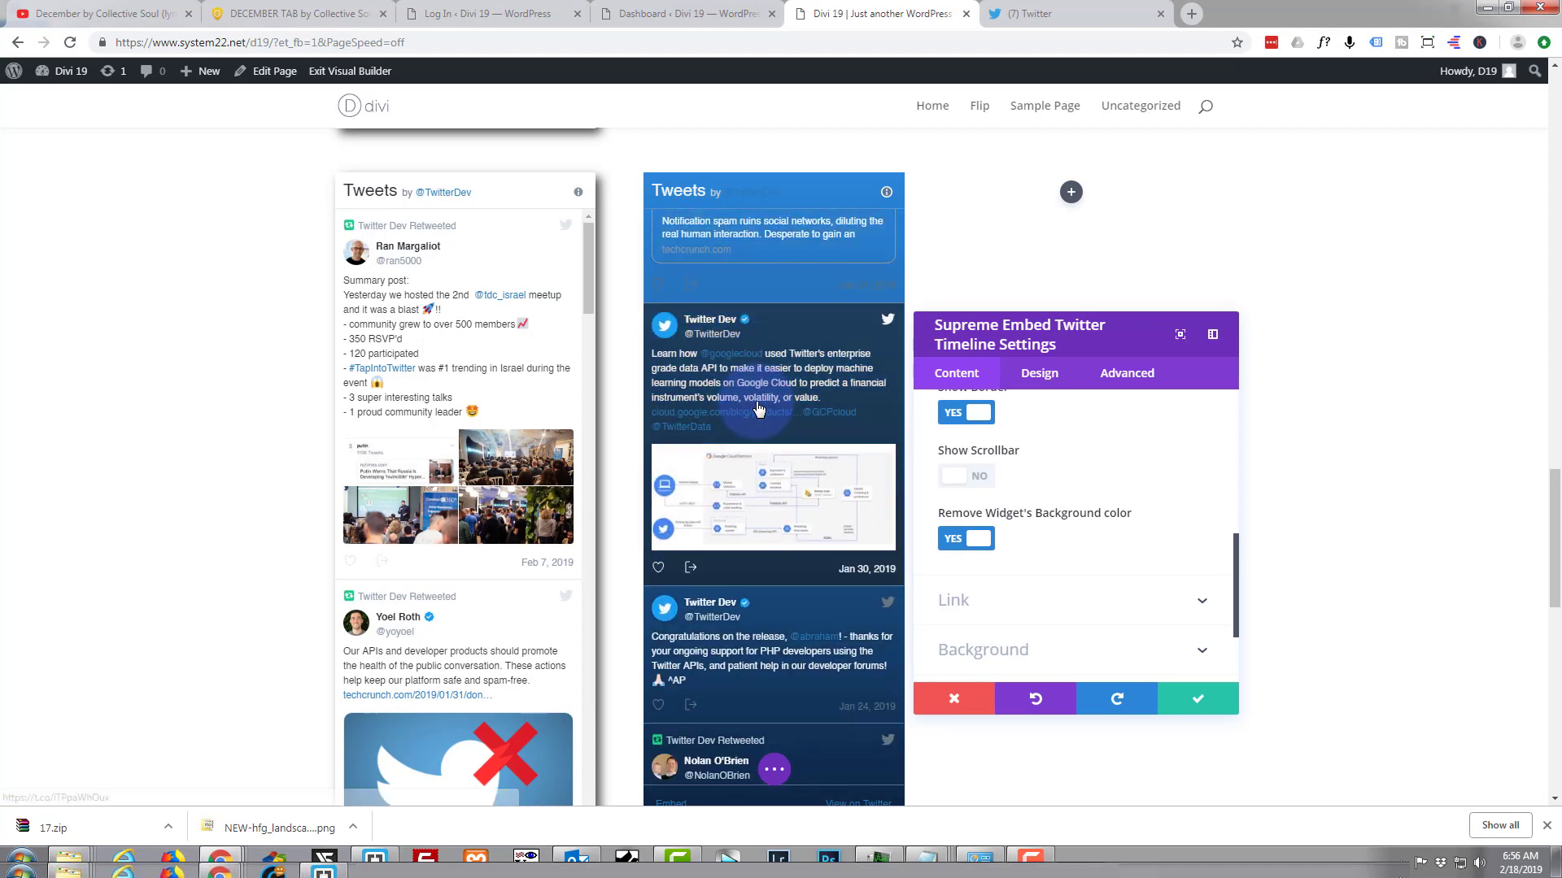
scroll(758, 407, "down", 3)
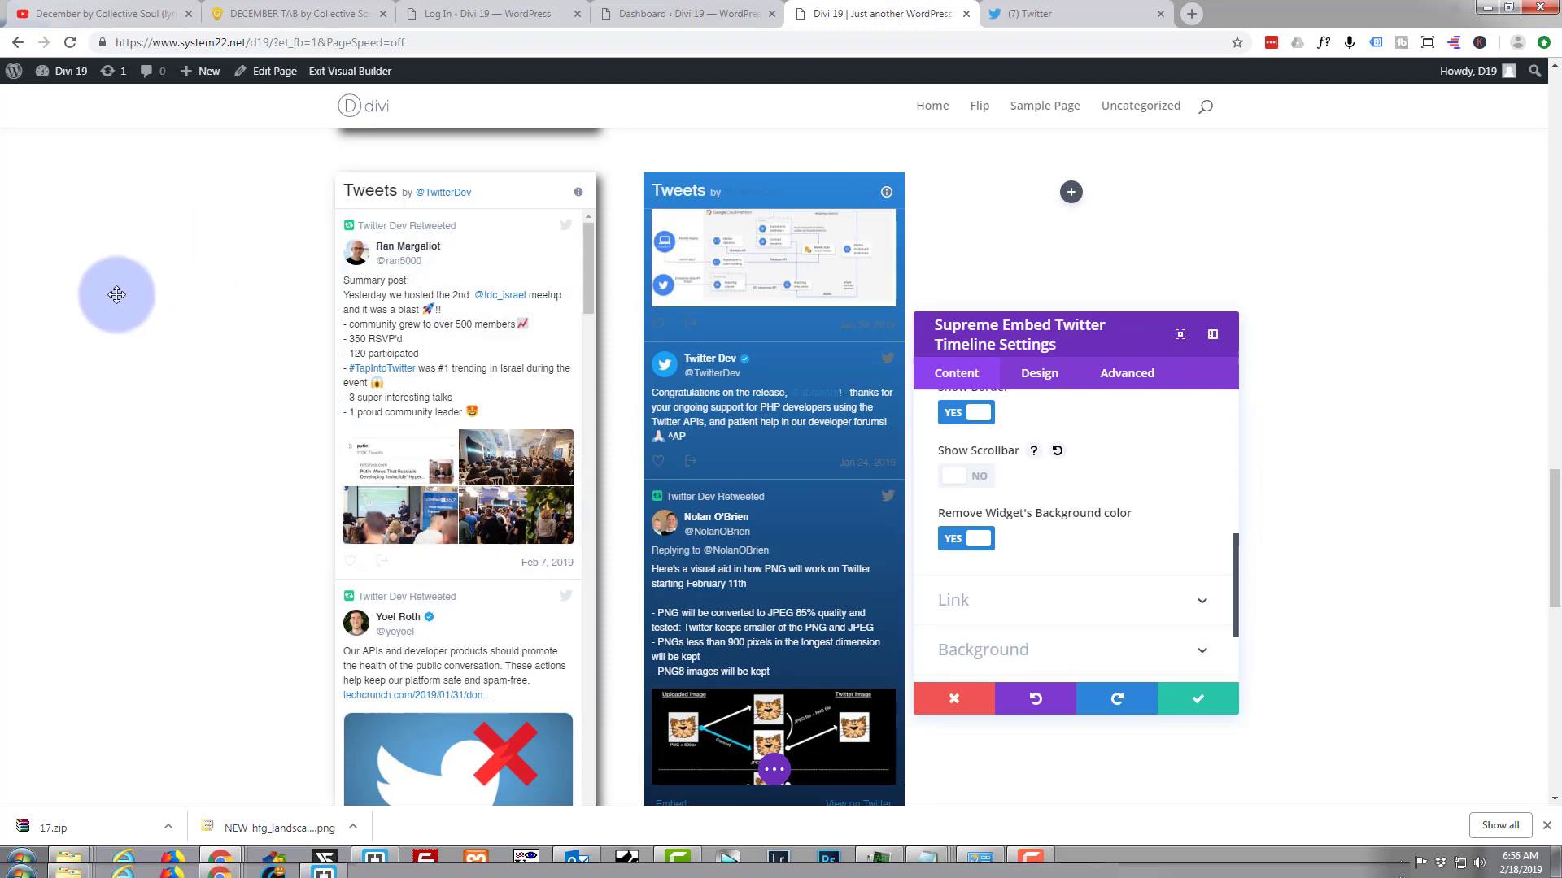
scroll(104, 350, "up", 7)
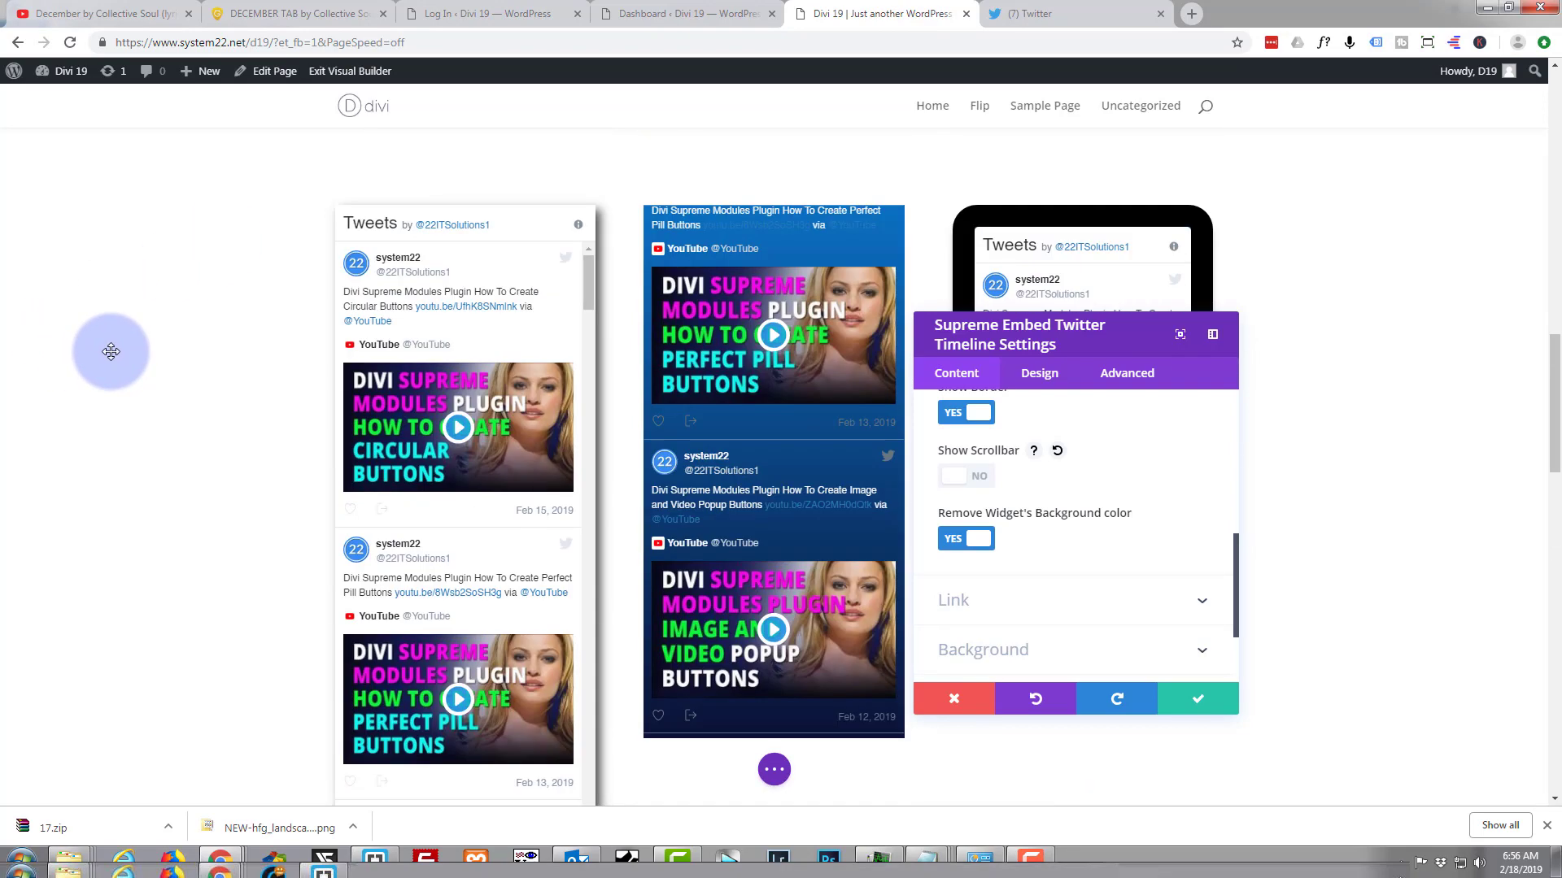
scroll(112, 351, "down", 7)
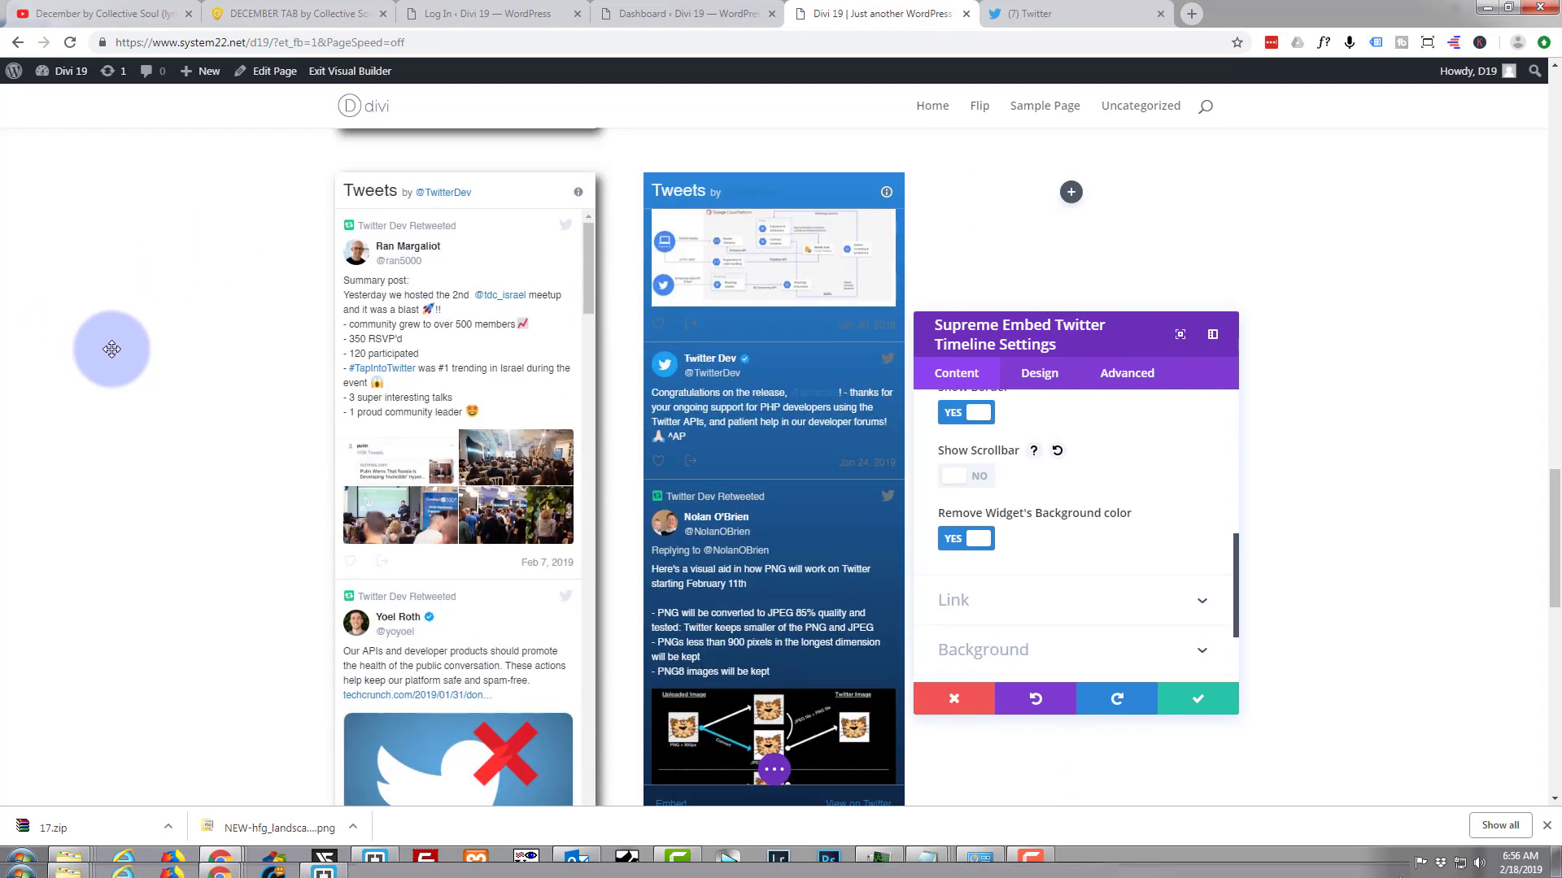
scroll(1095, 510, "up", 3)
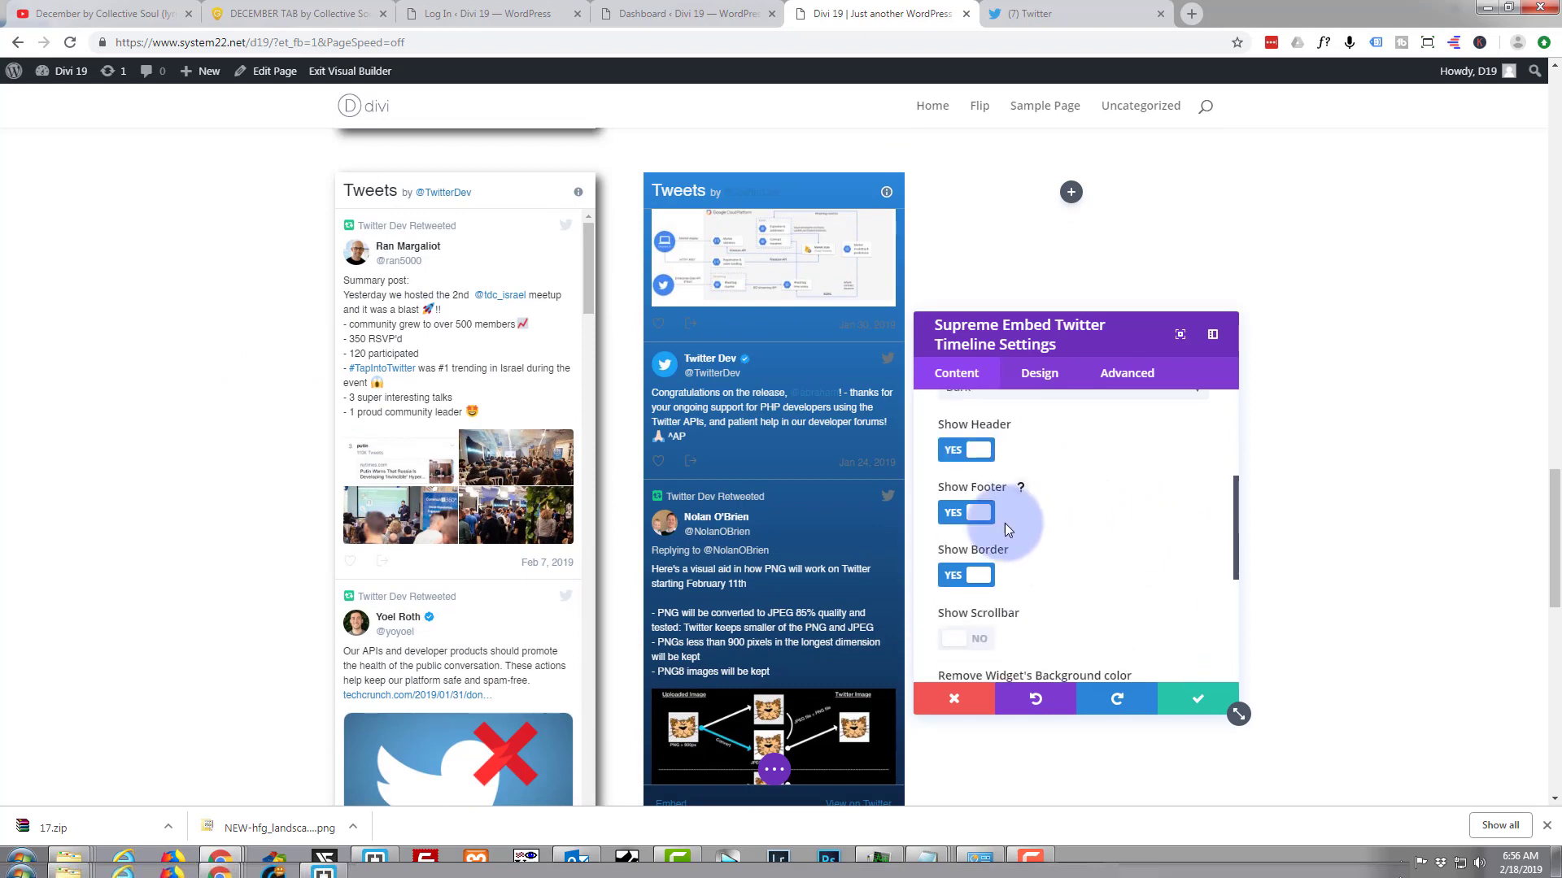
left_click(972, 514)
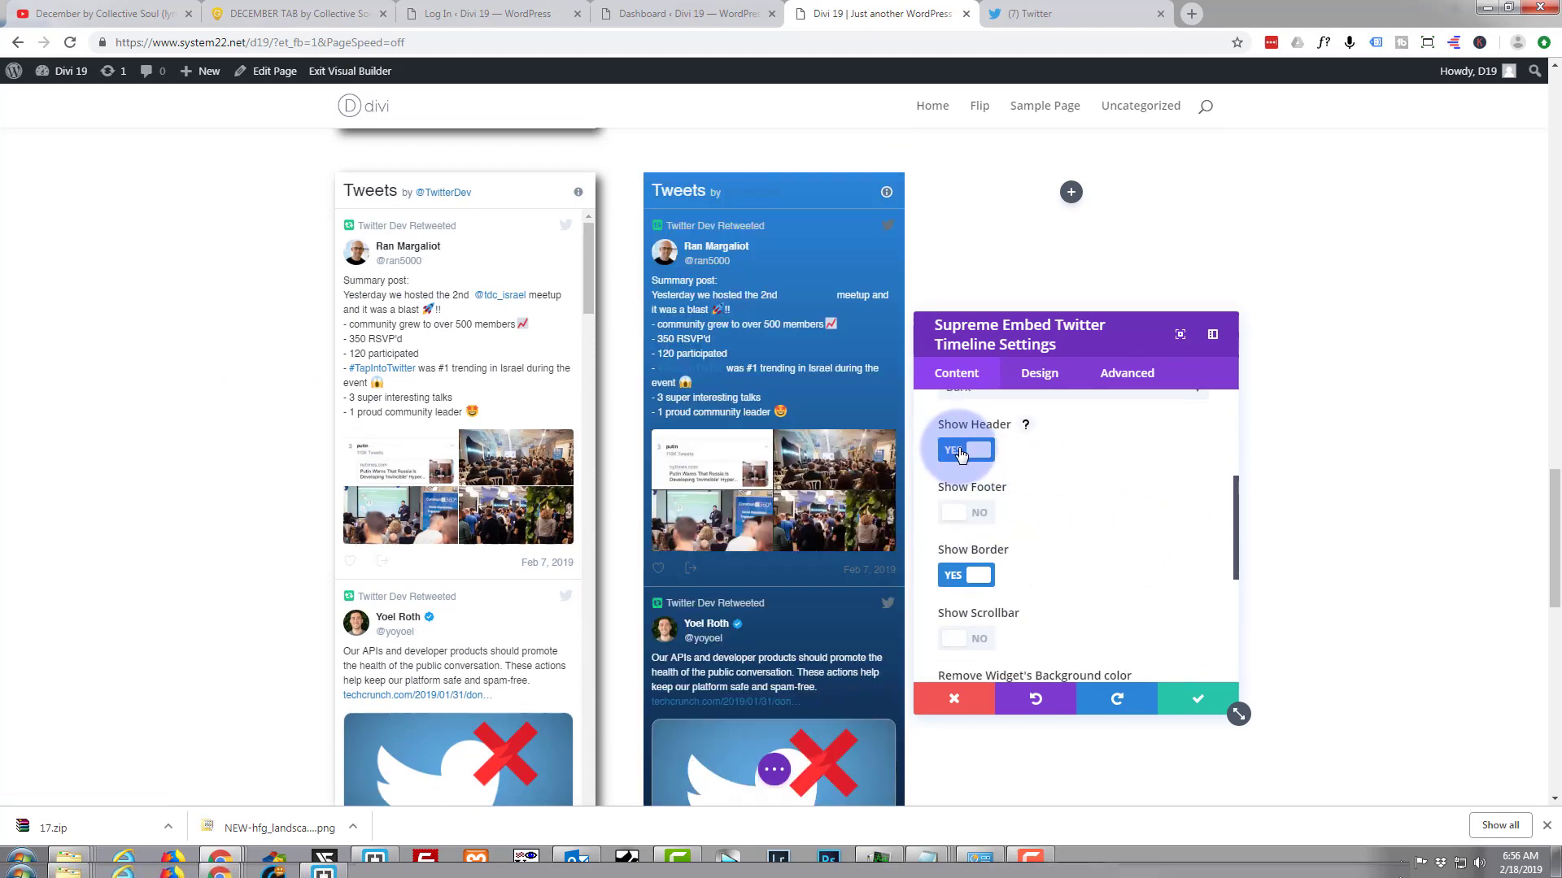
left_click(960, 452)
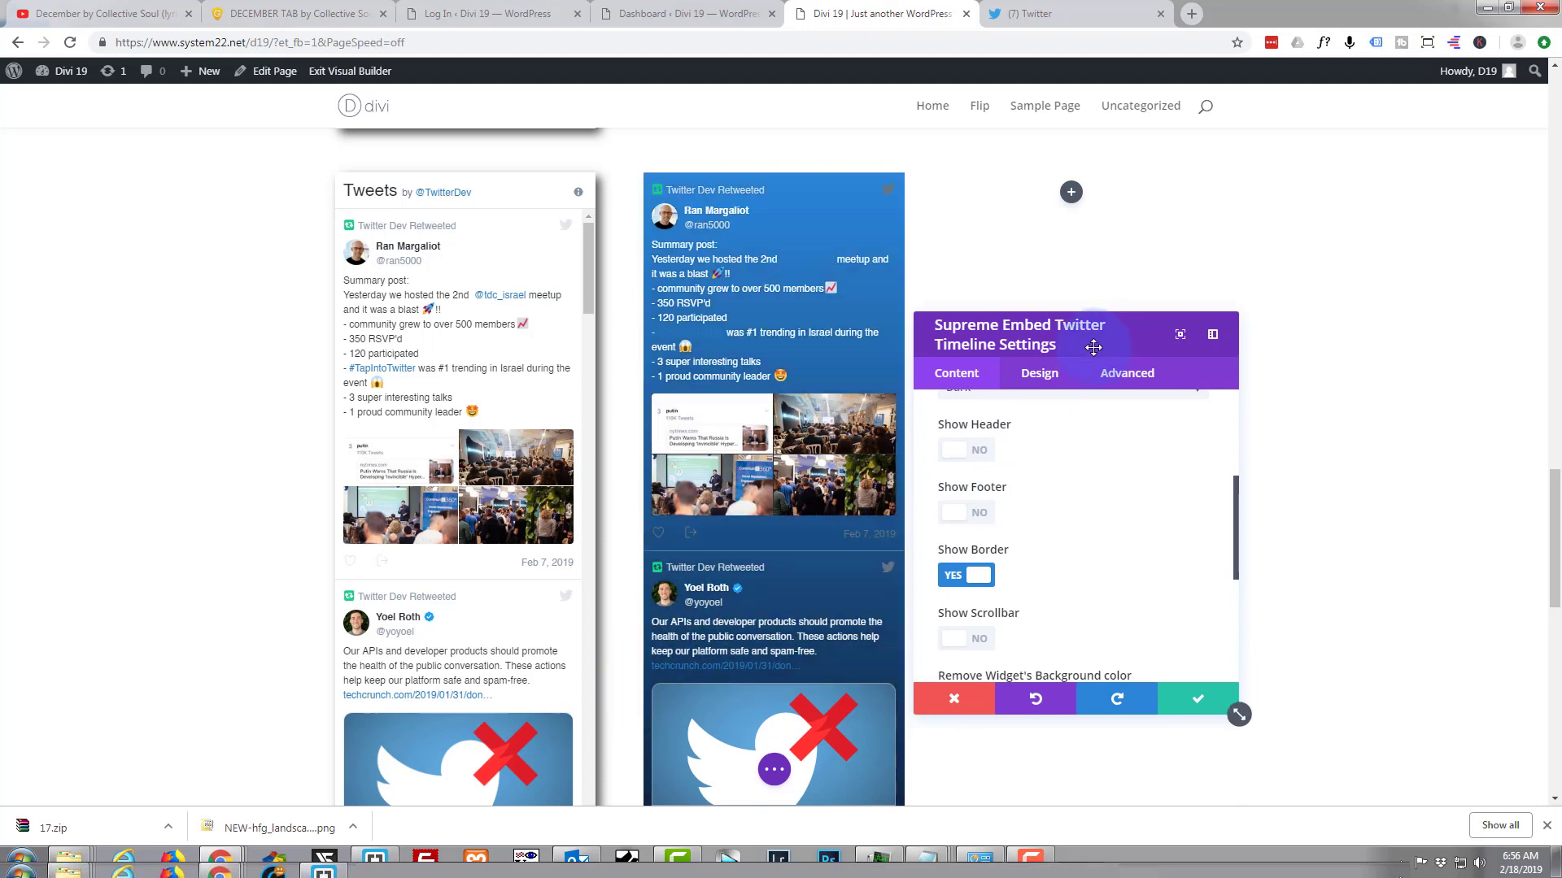
- Set the middle timeline's Design > Sizing height to 550px
left_click(1049, 380)
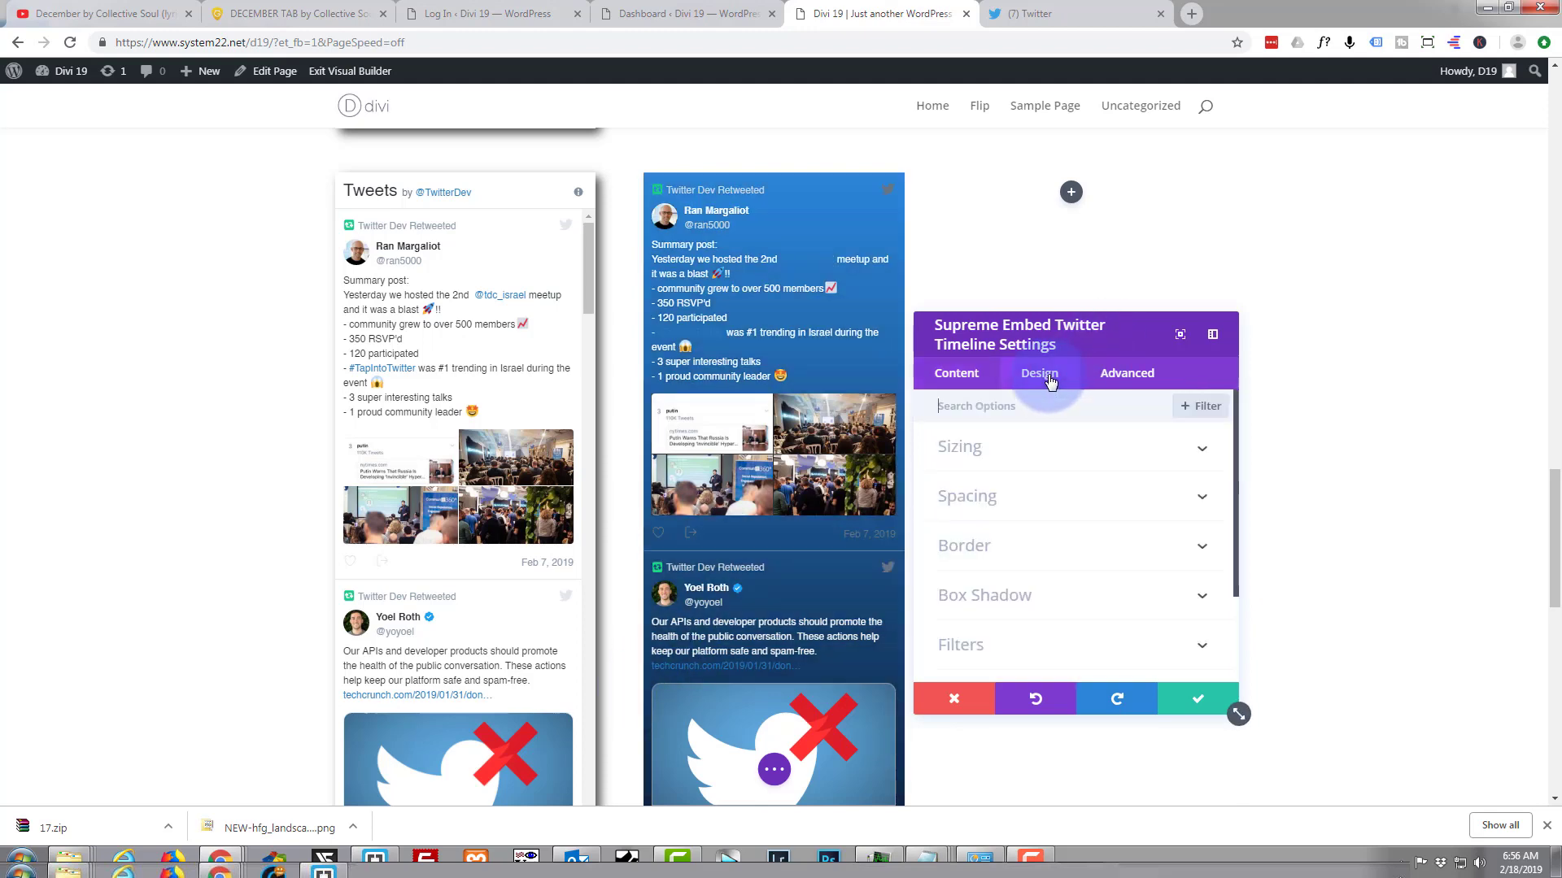
left_click(1116, 460)
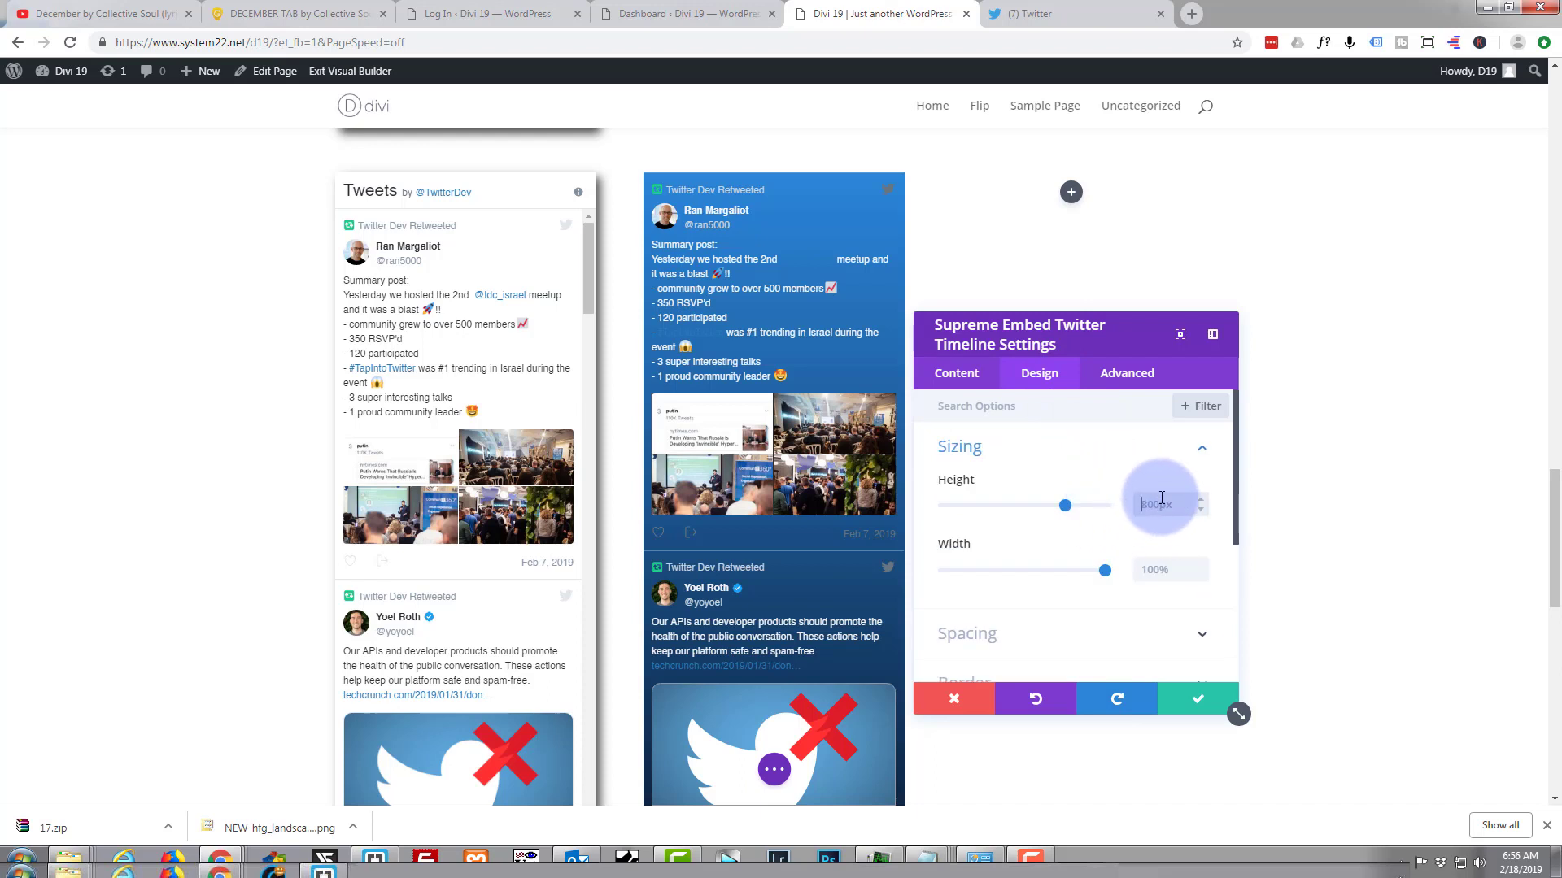
type("px")
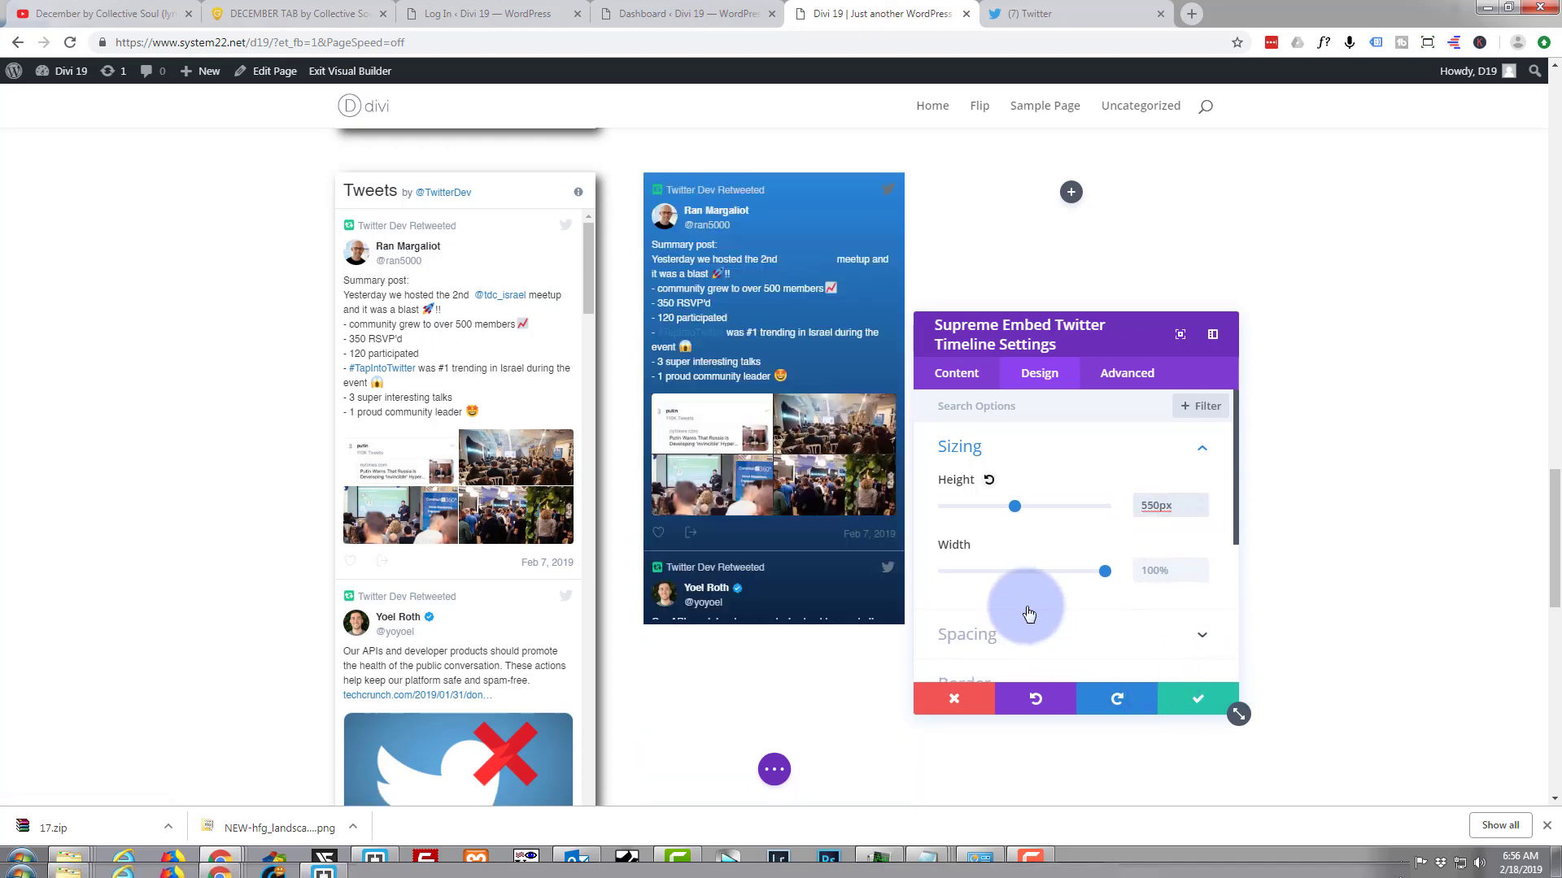
scroll(791, 558, "up", 3)
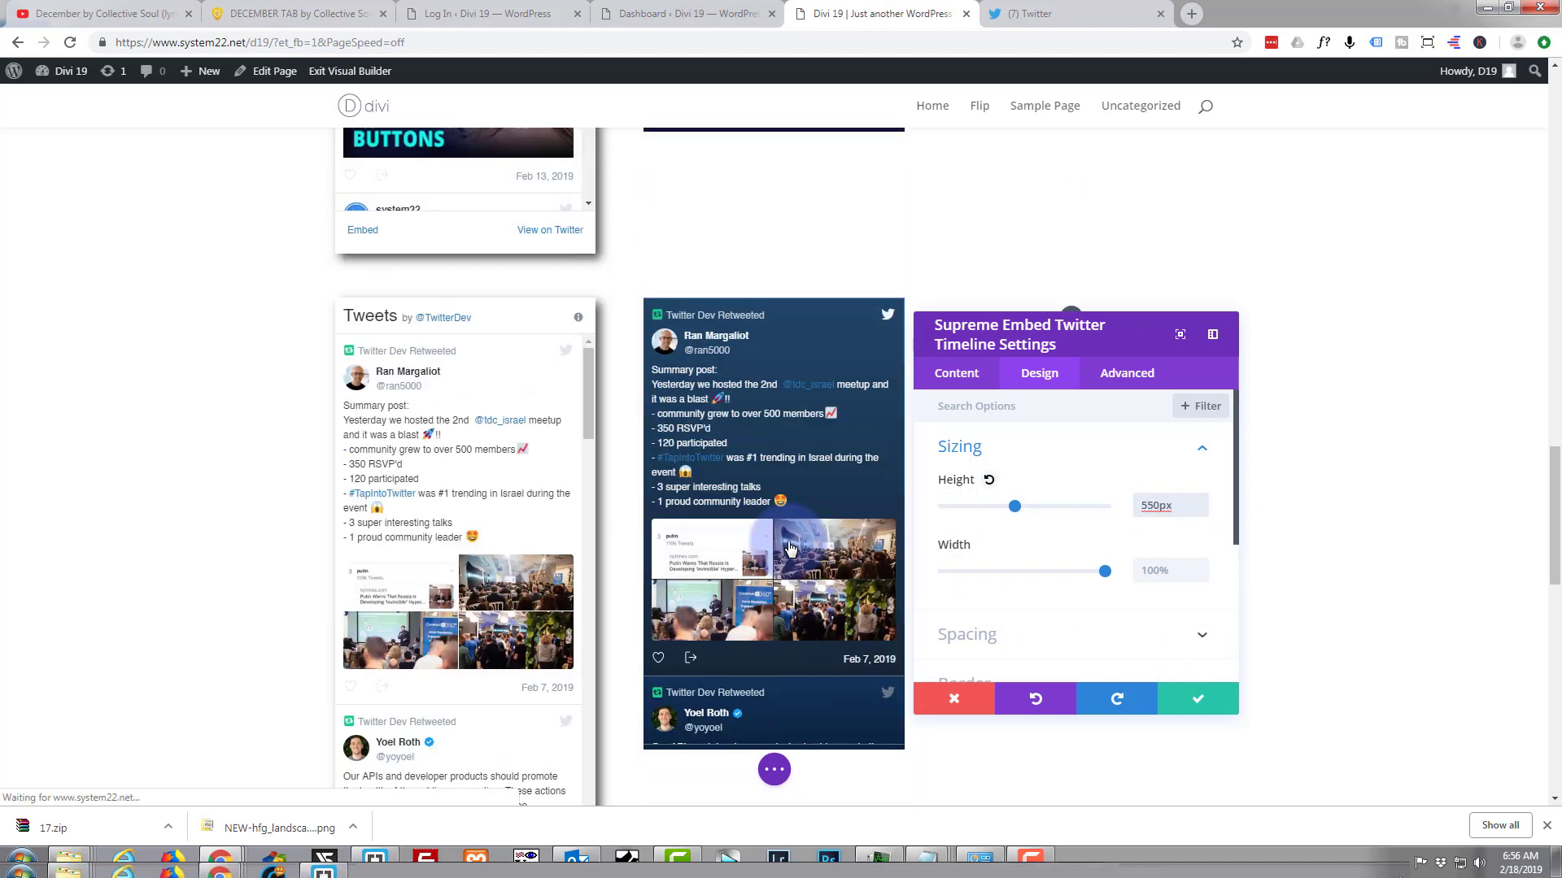
scroll(789, 549, "down", 2)
scroll(789, 549, "down", 2)
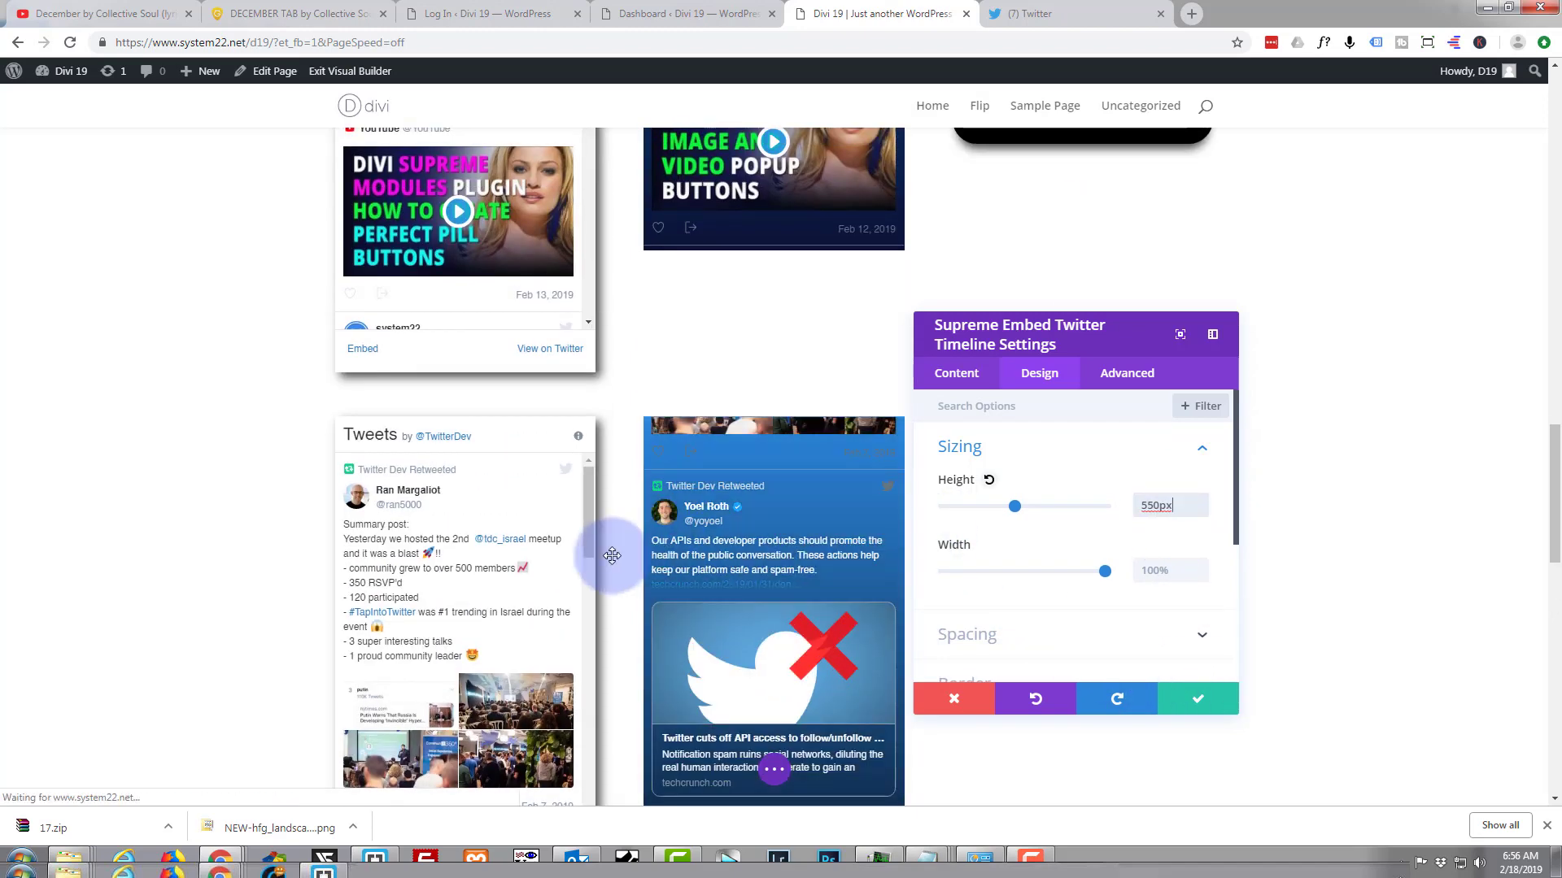
scroll(611, 553, "down", 3)
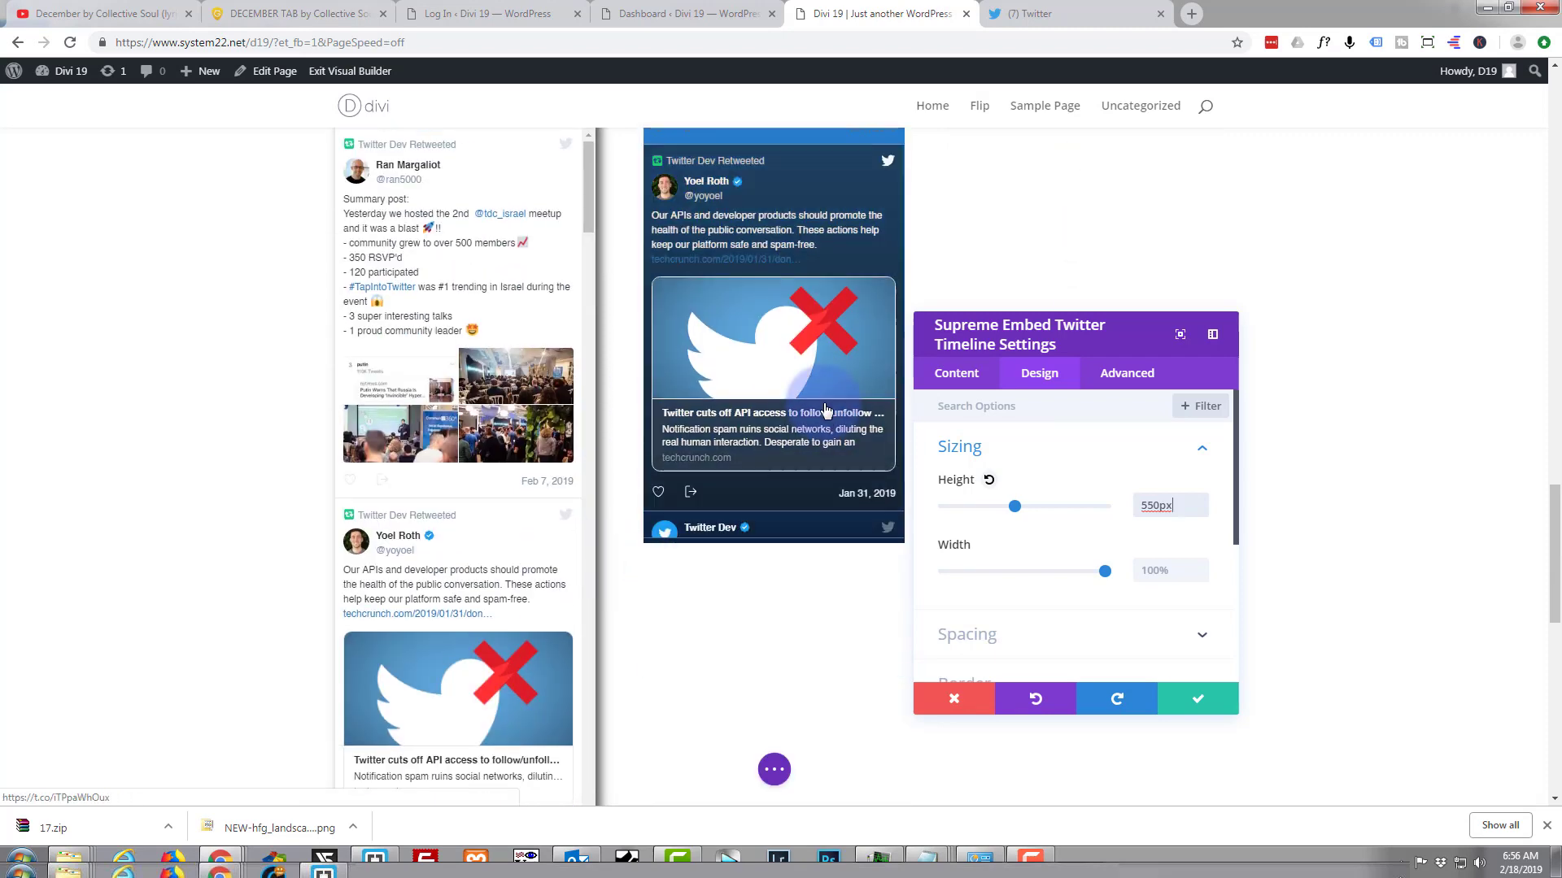
scroll(820, 406, "up", 4)
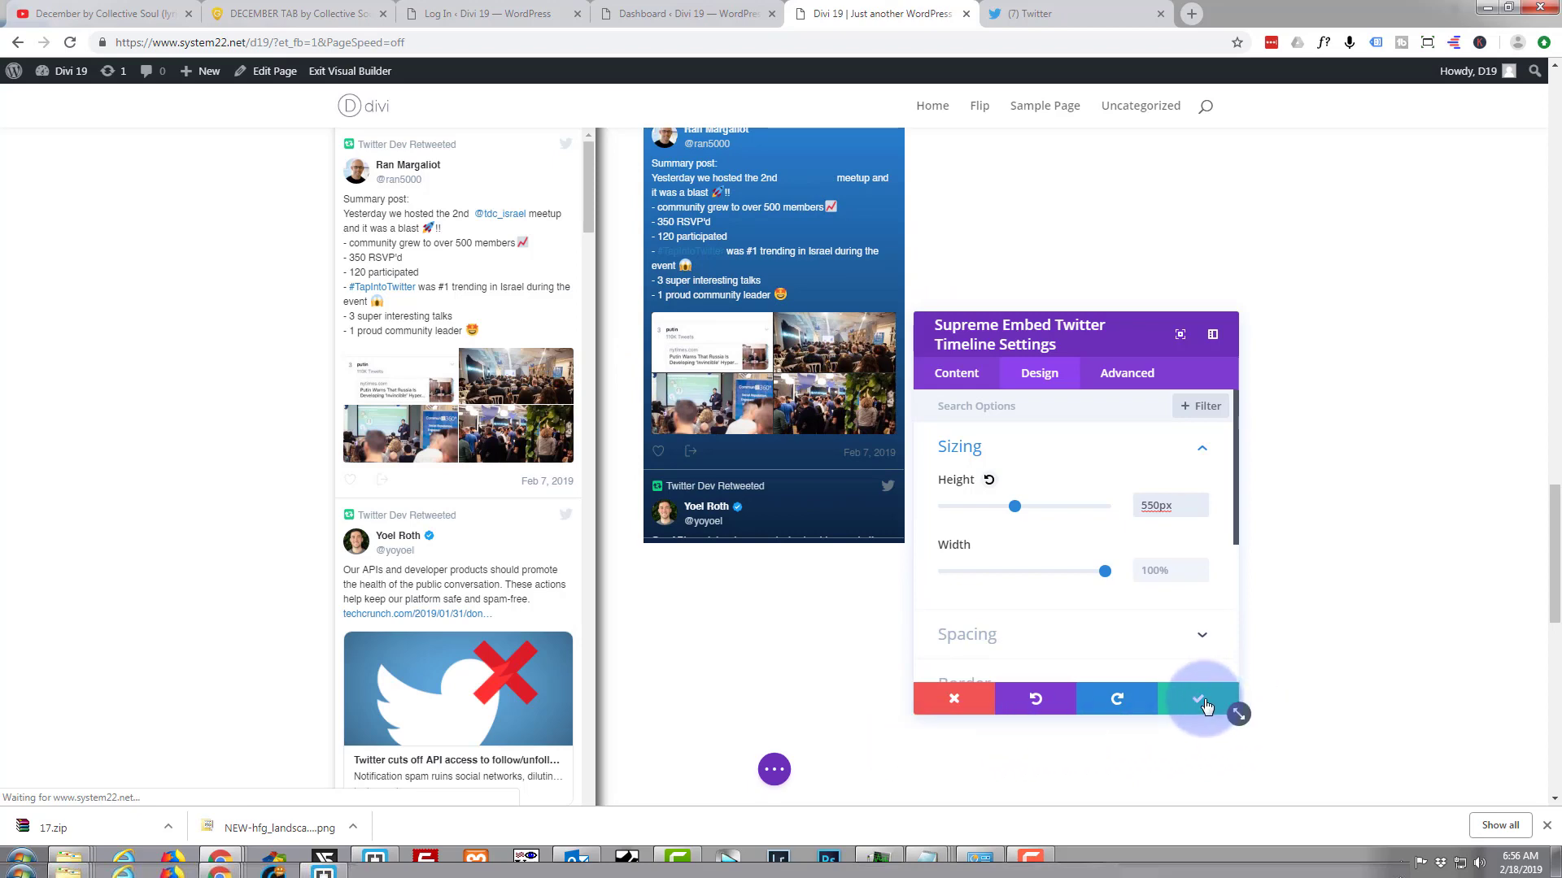
- Save and close the middle timeline's settings, then scroll to the row's empty third column
left_click(1203, 704)
scroll(1229, 685, "up", 6)
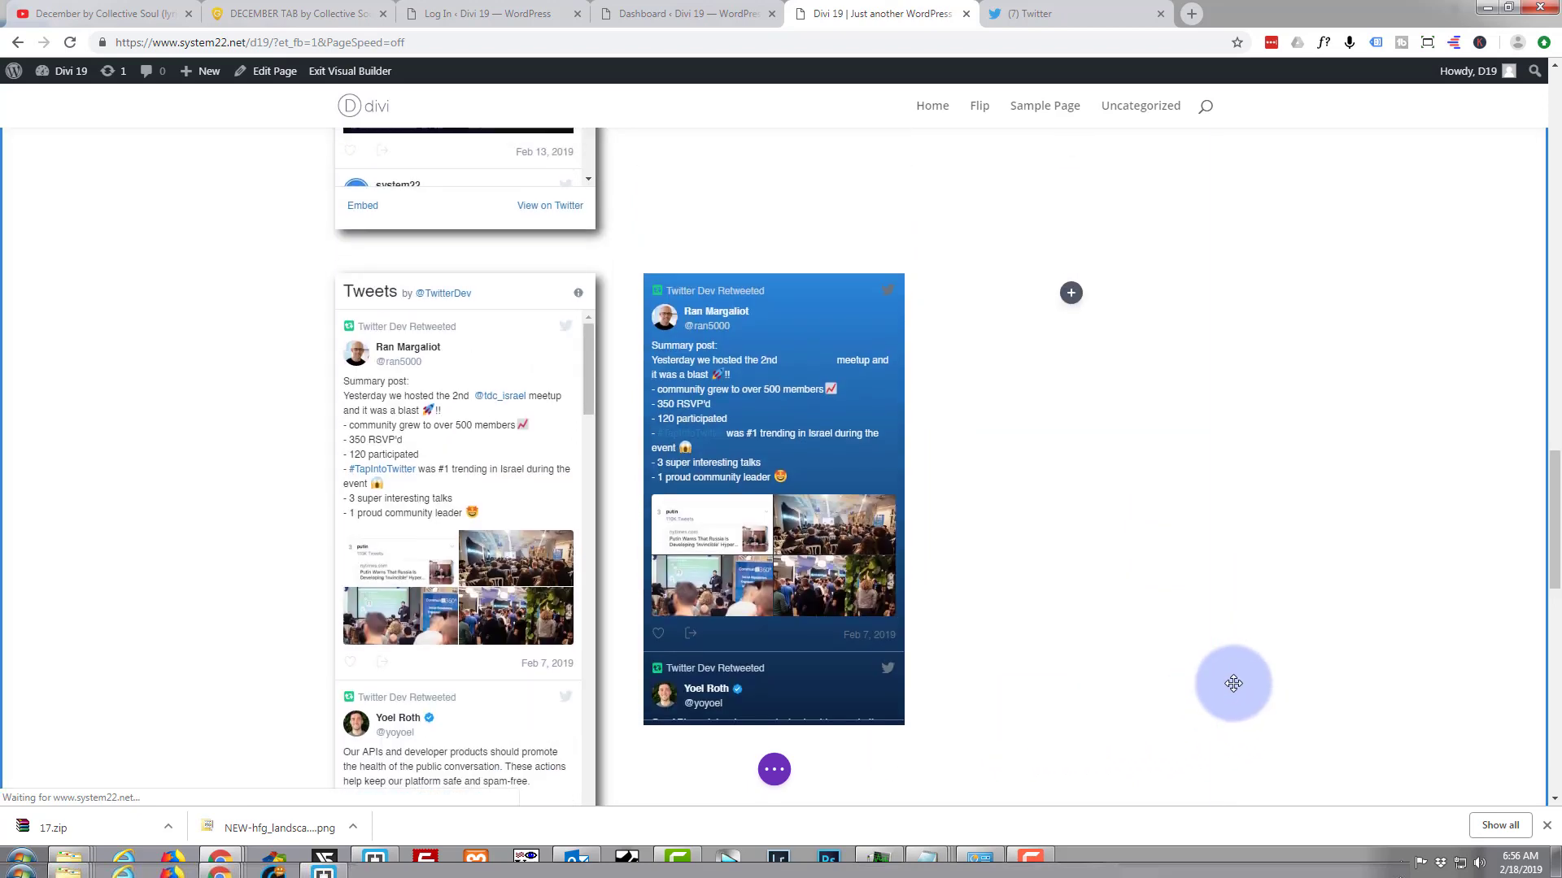
scroll(1234, 683, "up", 5)
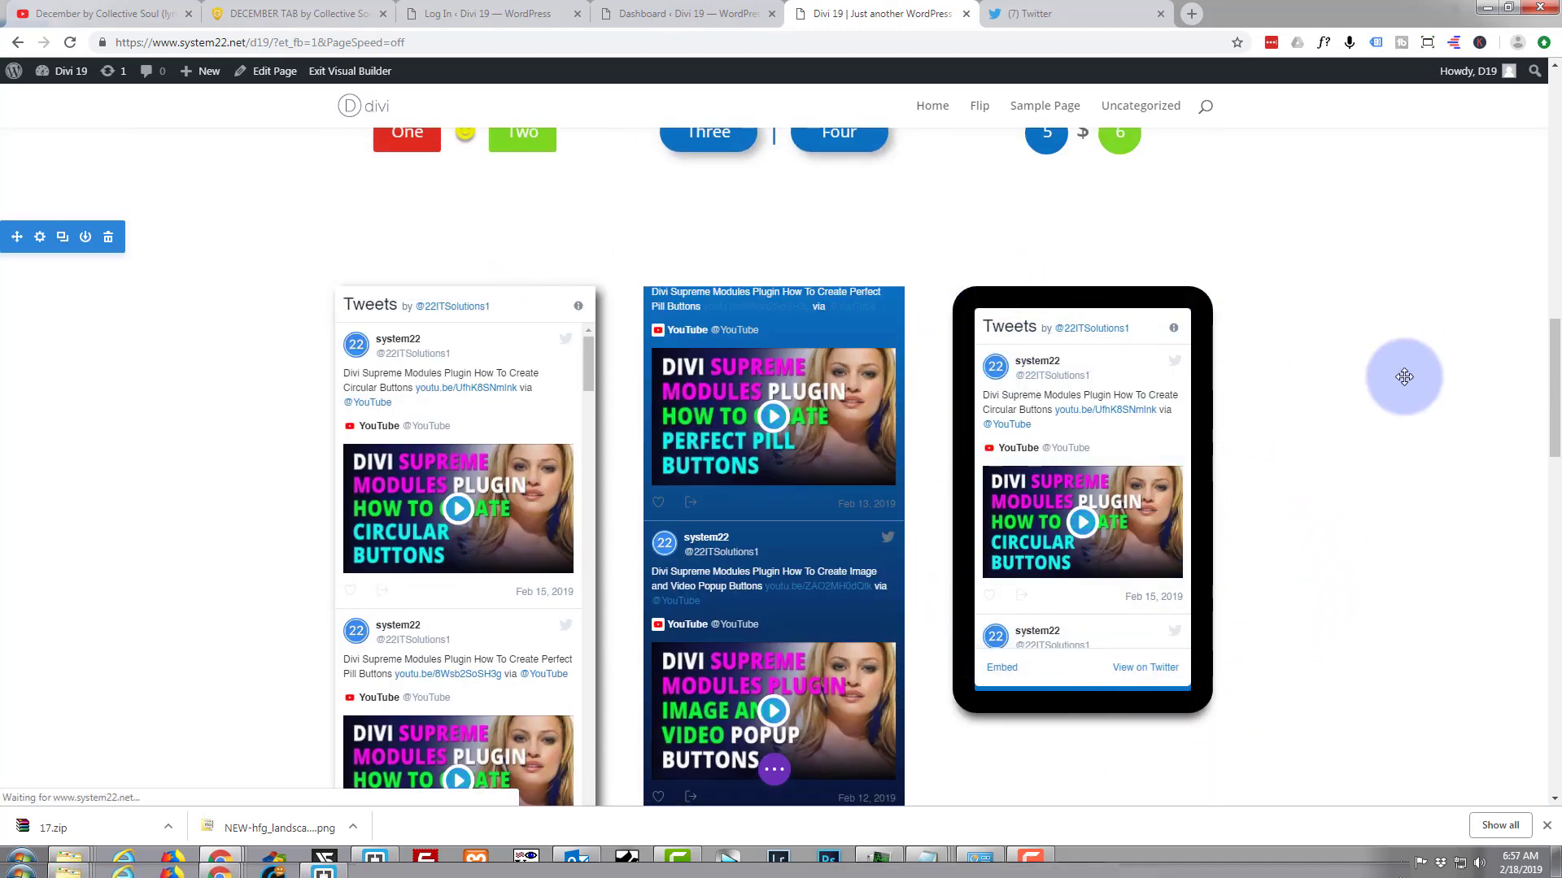
scroll(1399, 362, "down", 1)
scroll(1399, 362, "down", 1)
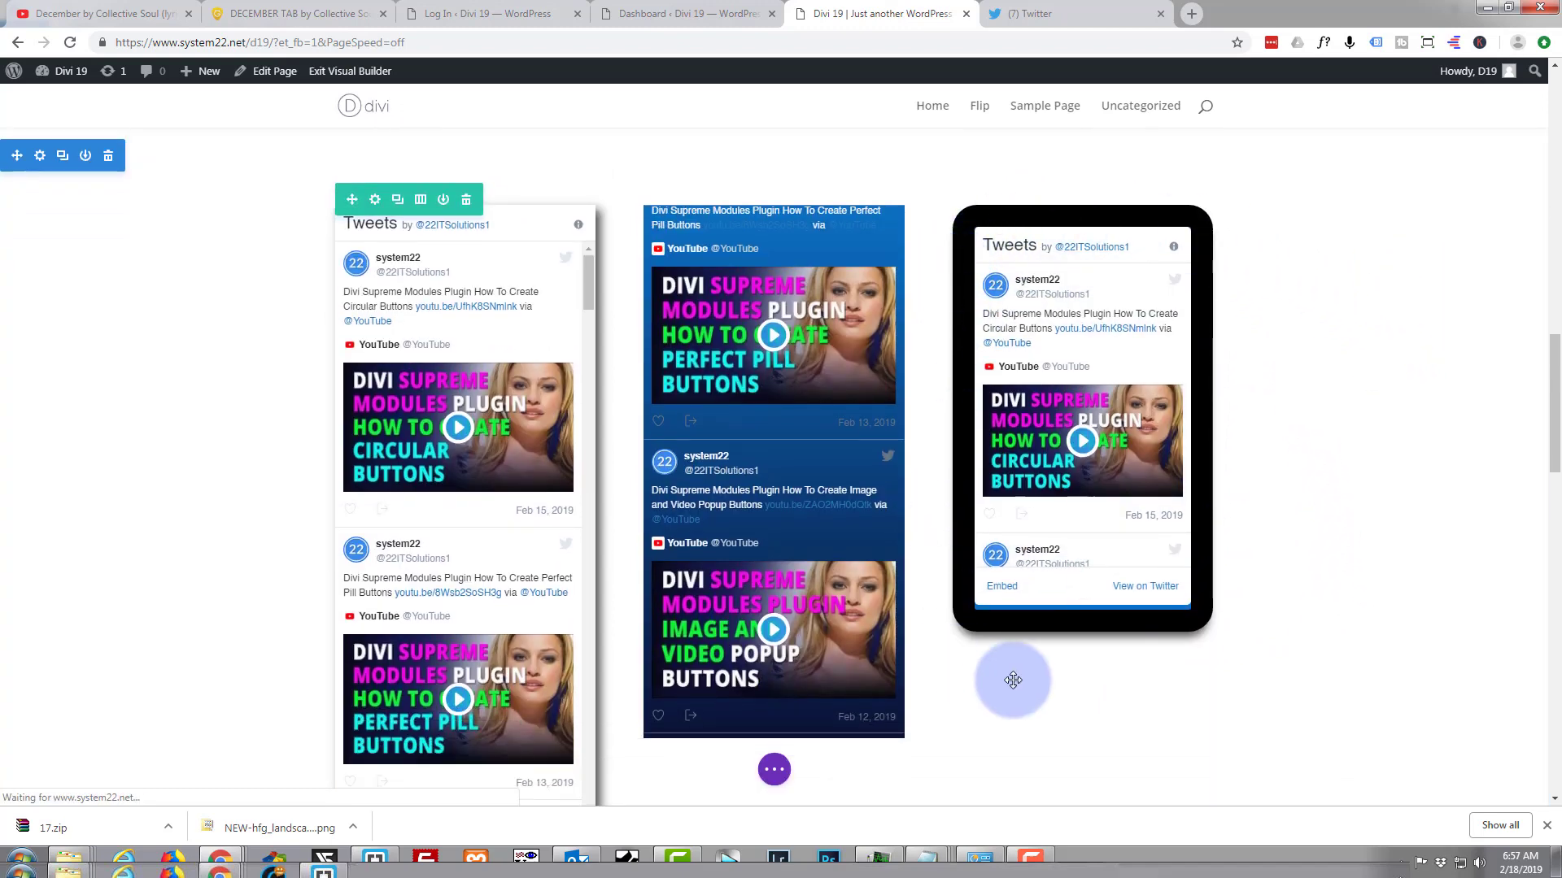
scroll(1334, 497, "down", 4)
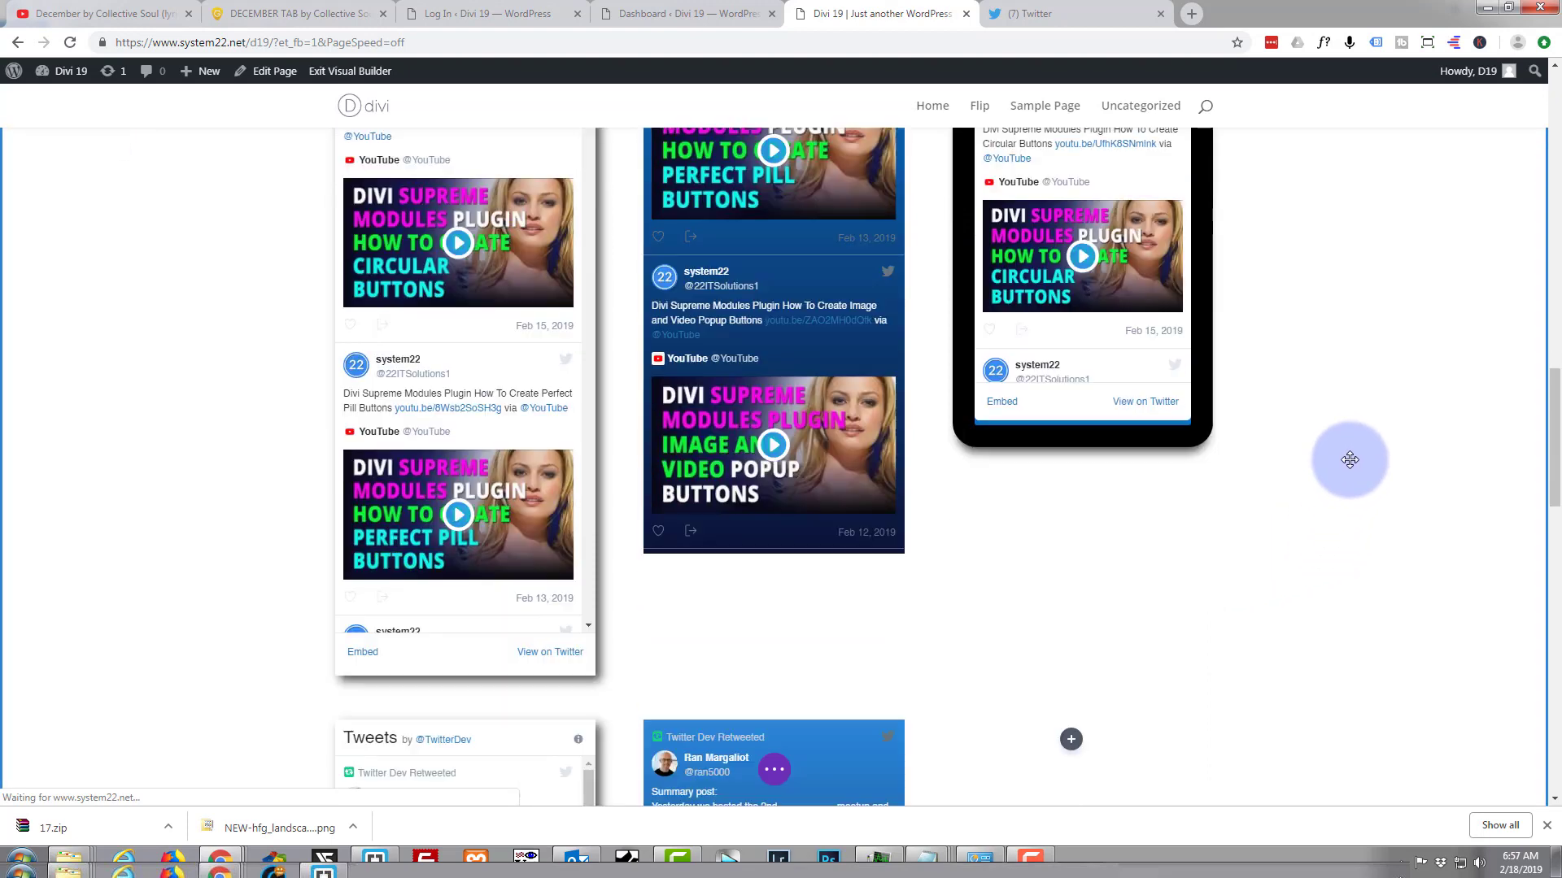
scroll(1349, 460, "down", 1)
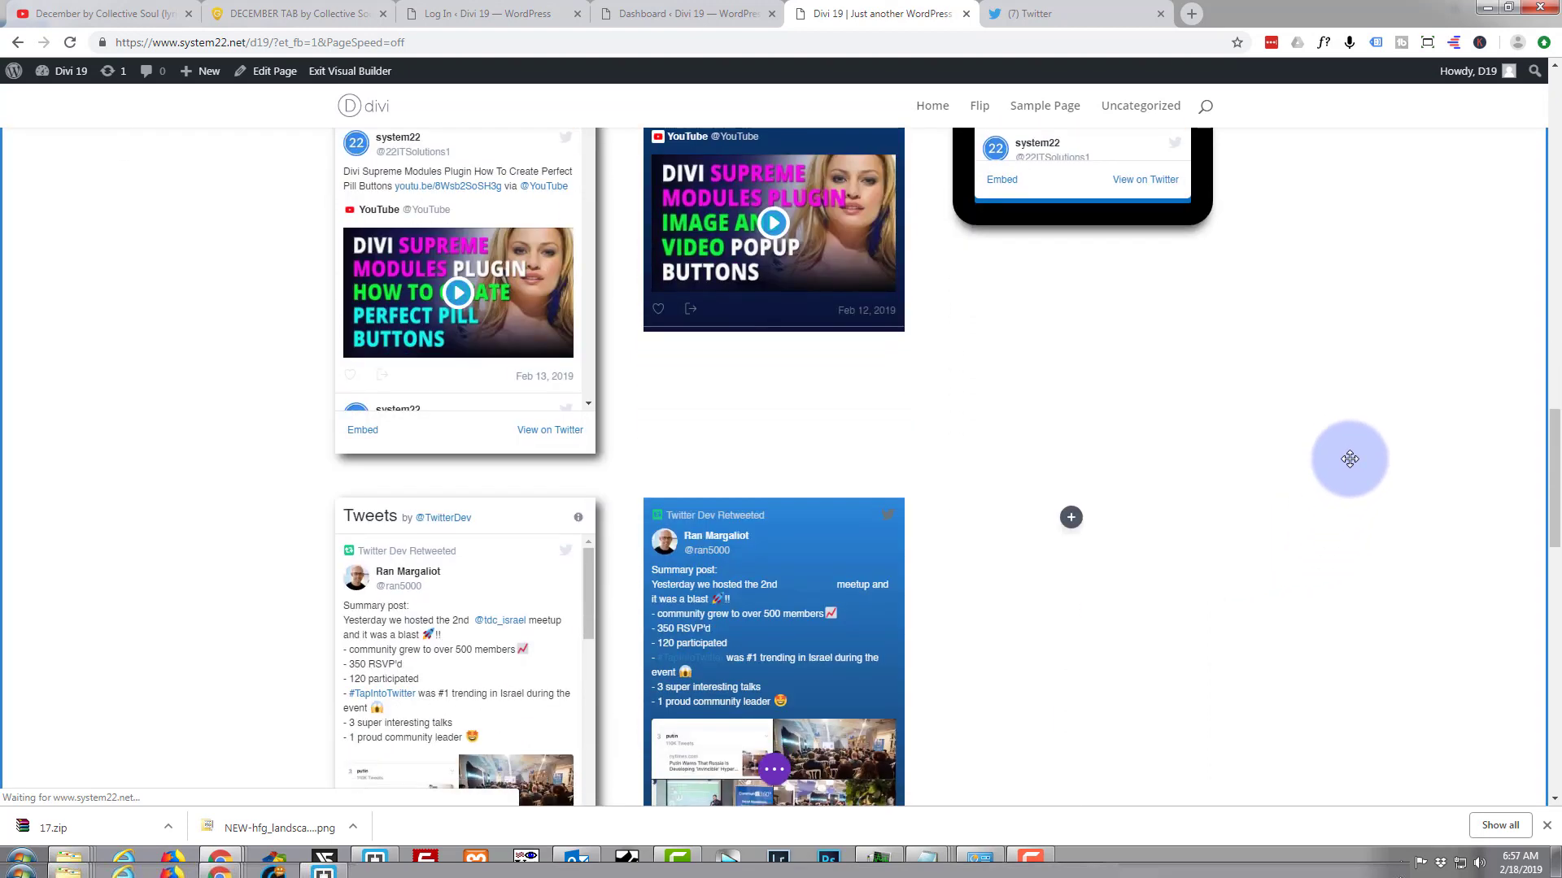
- Insert a Supreme Embed Twitter Timeline module into the empty third column
left_click(1071, 518)
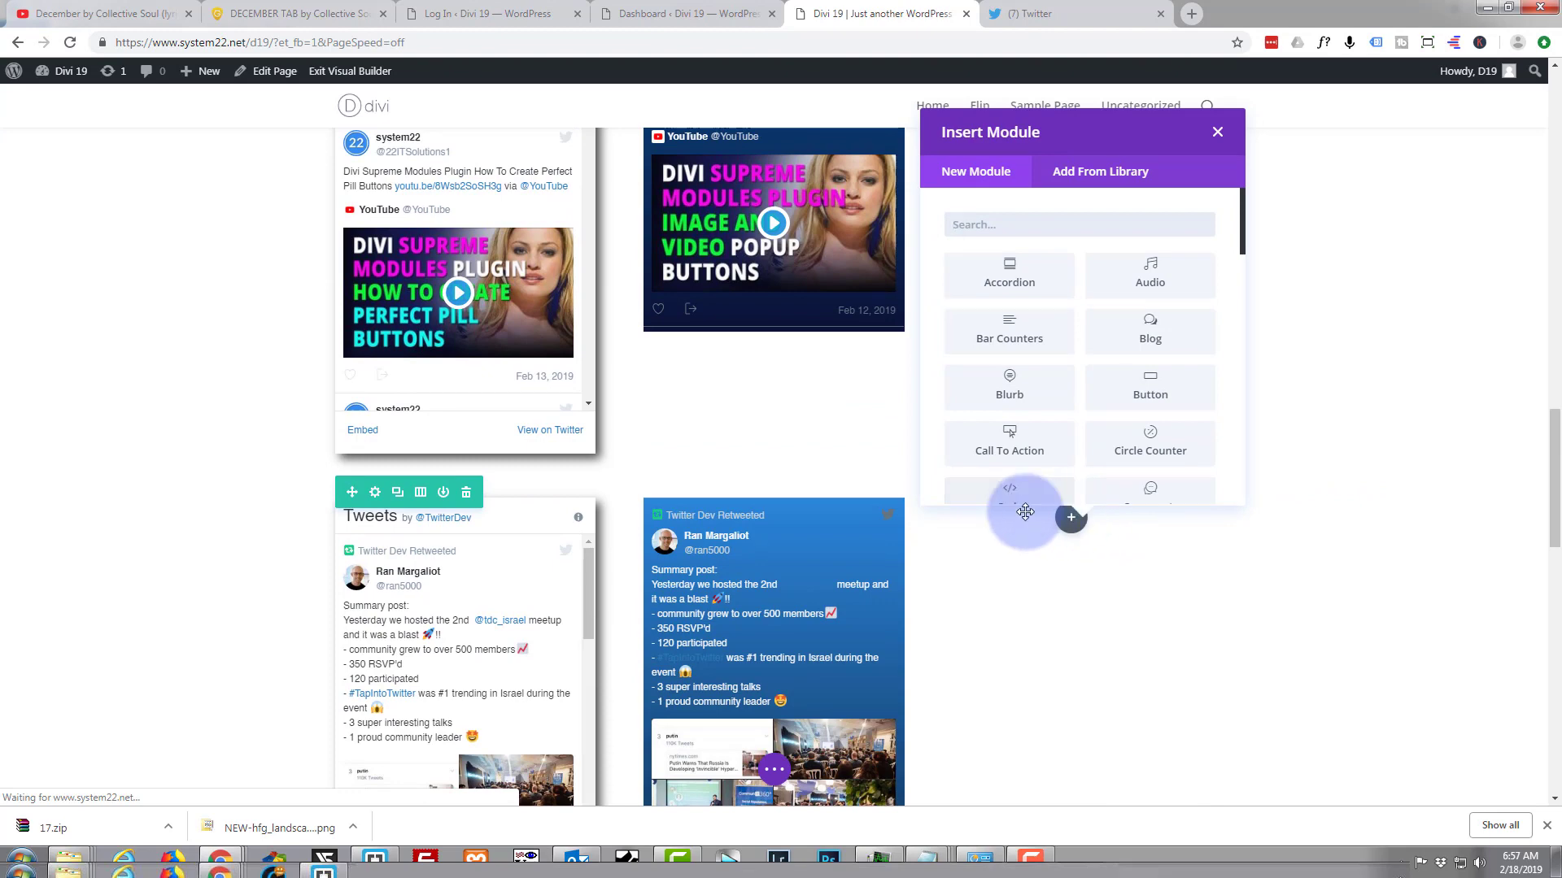
scroll(1077, 369, "down", 9)
scroll(1077, 367, "down", 3)
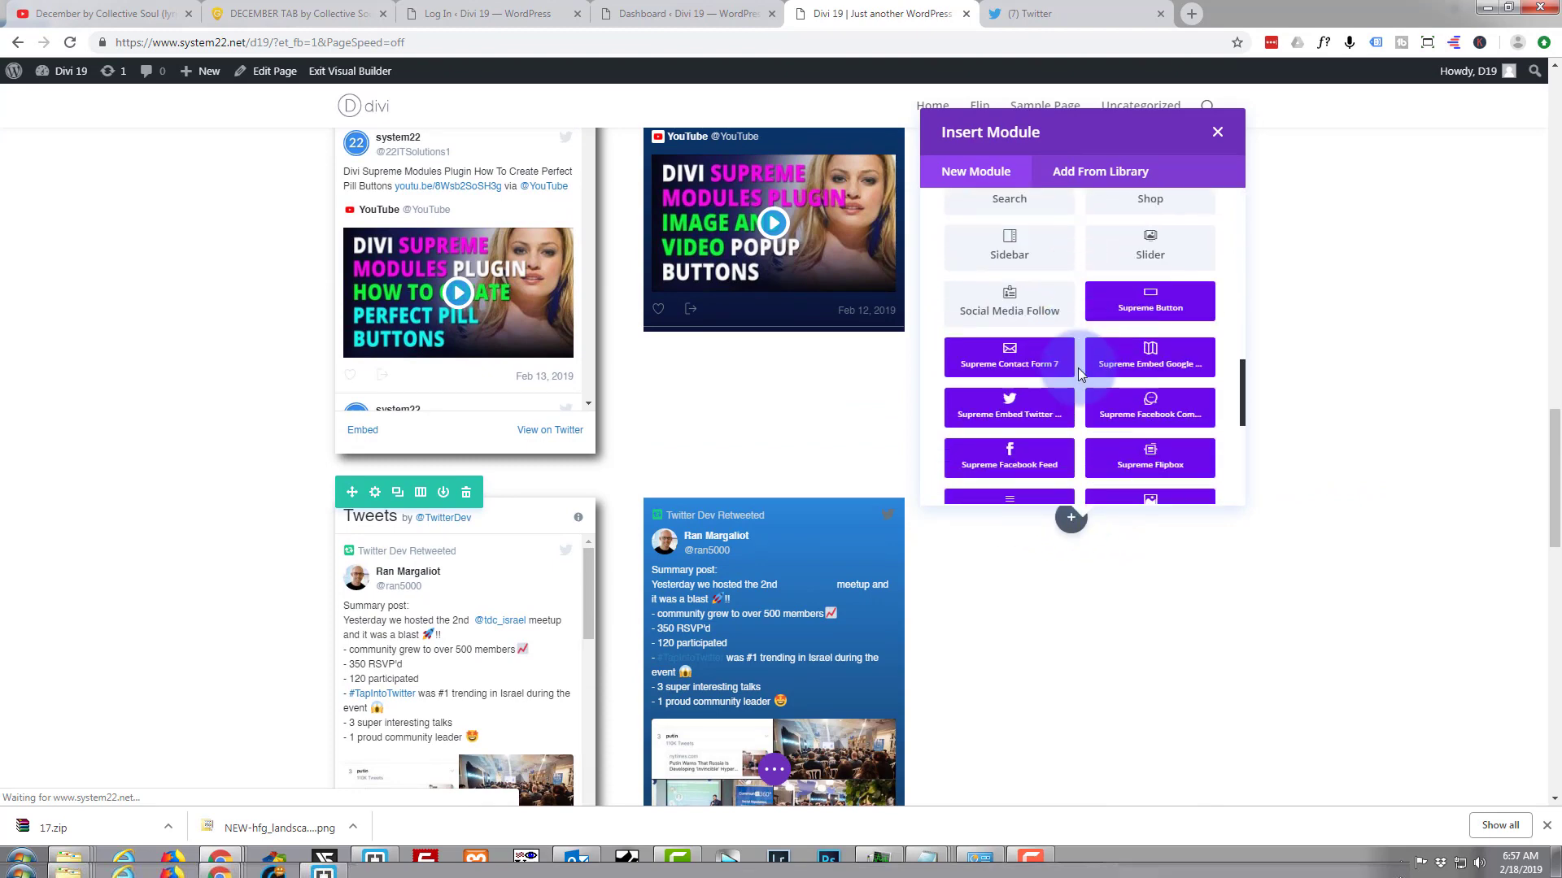
left_click(993, 415)
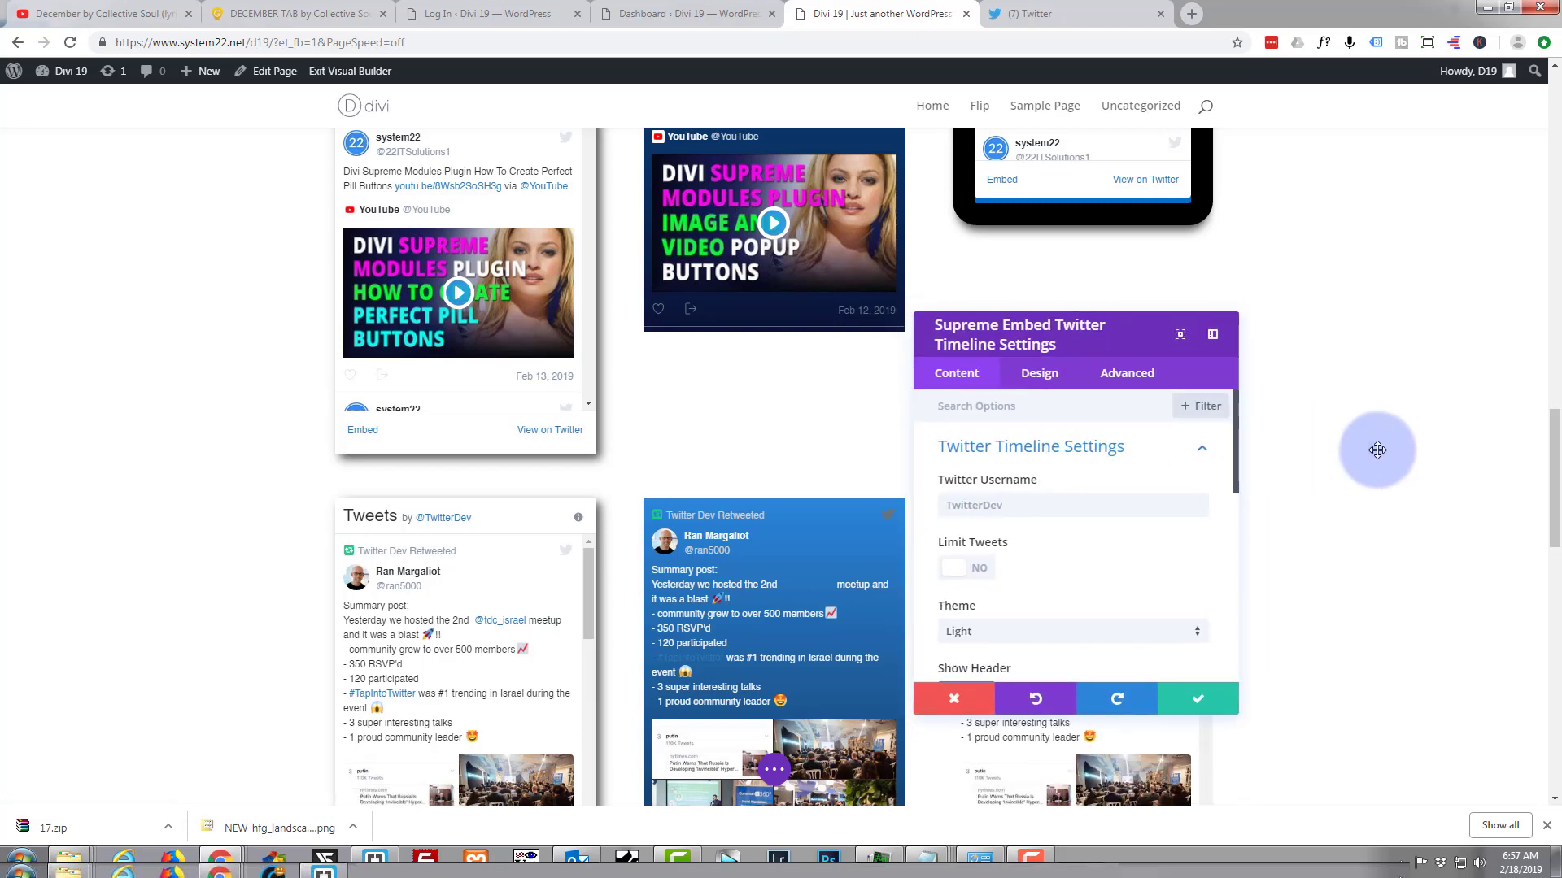
scroll(1376, 449, "down", 3)
scroll(1356, 420, "up", 1)
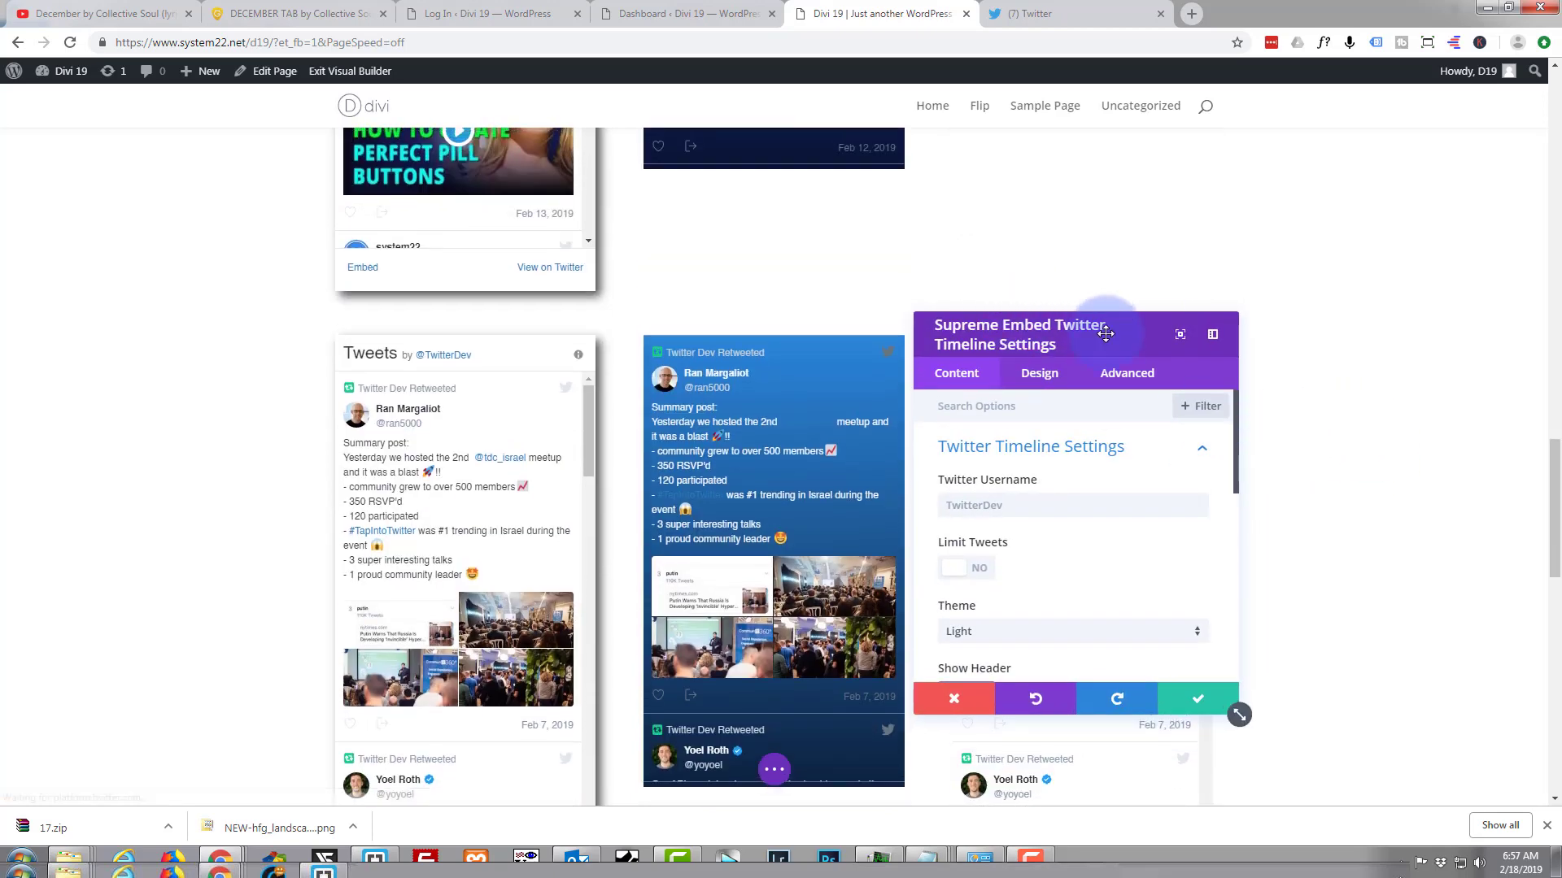
- Set the new timeline's Show Scrollbar option to NO
left_click_drag(1122, 329, 720, 354)
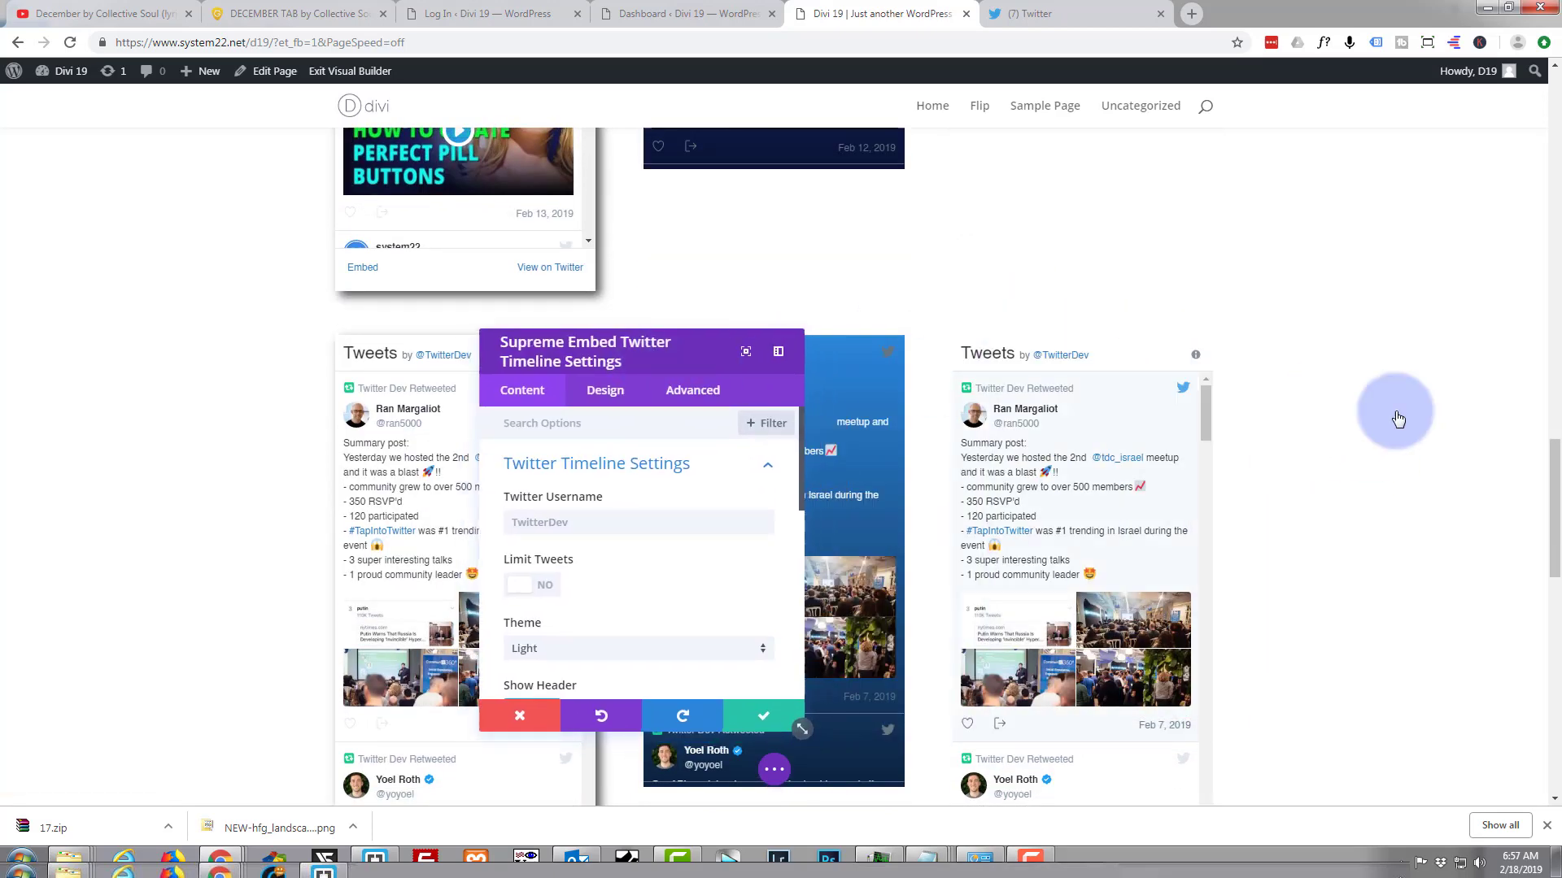
scroll(1387, 419, "up", 4)
scroll(1387, 419, "up", 5)
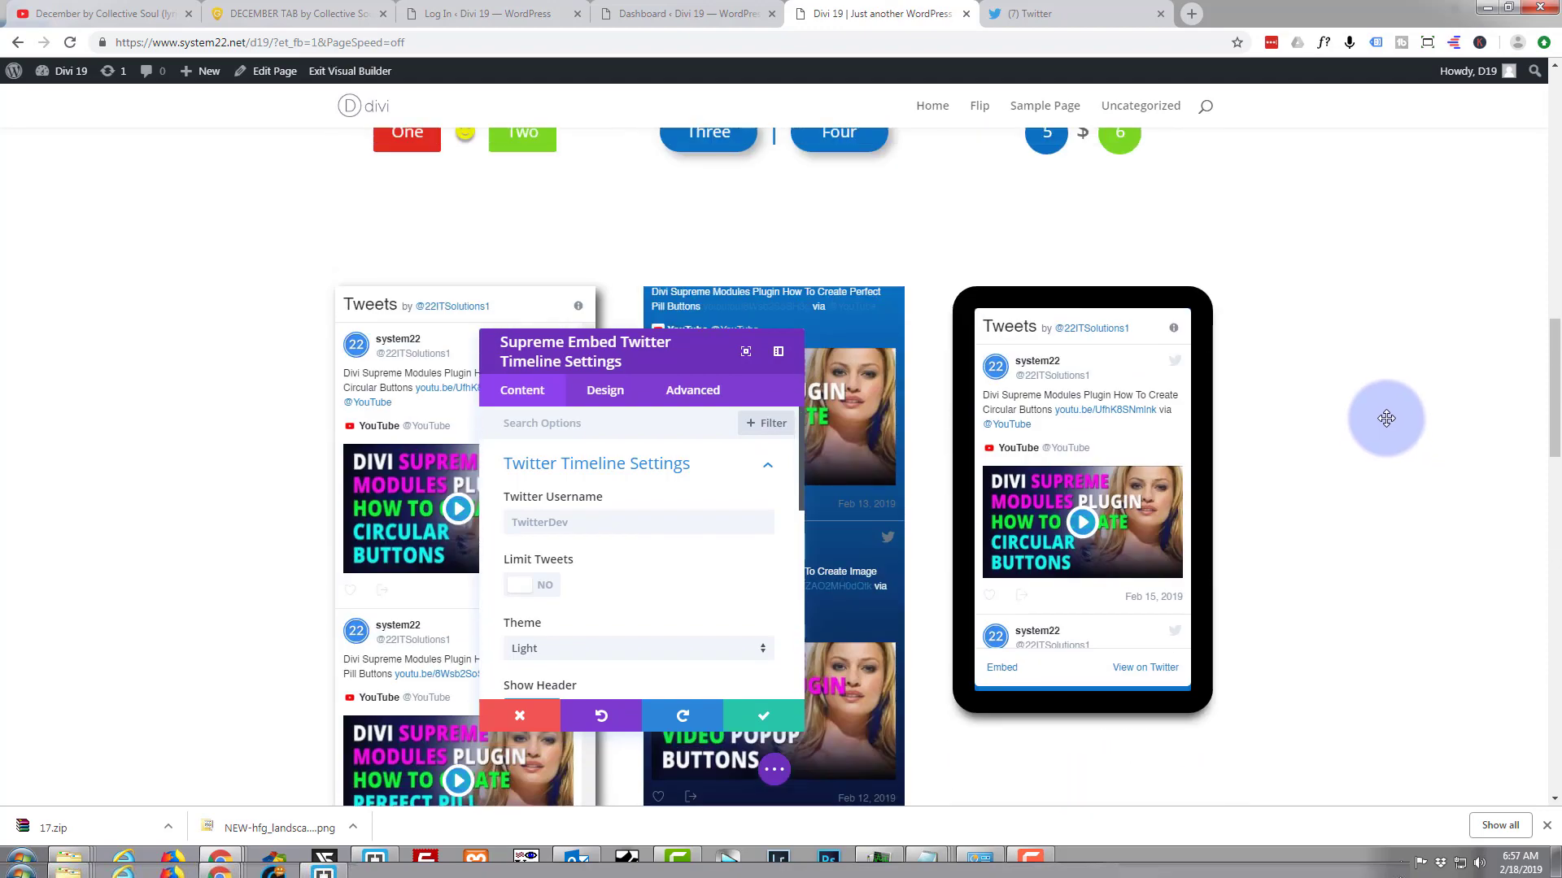
scroll(1387, 419, "down", 8)
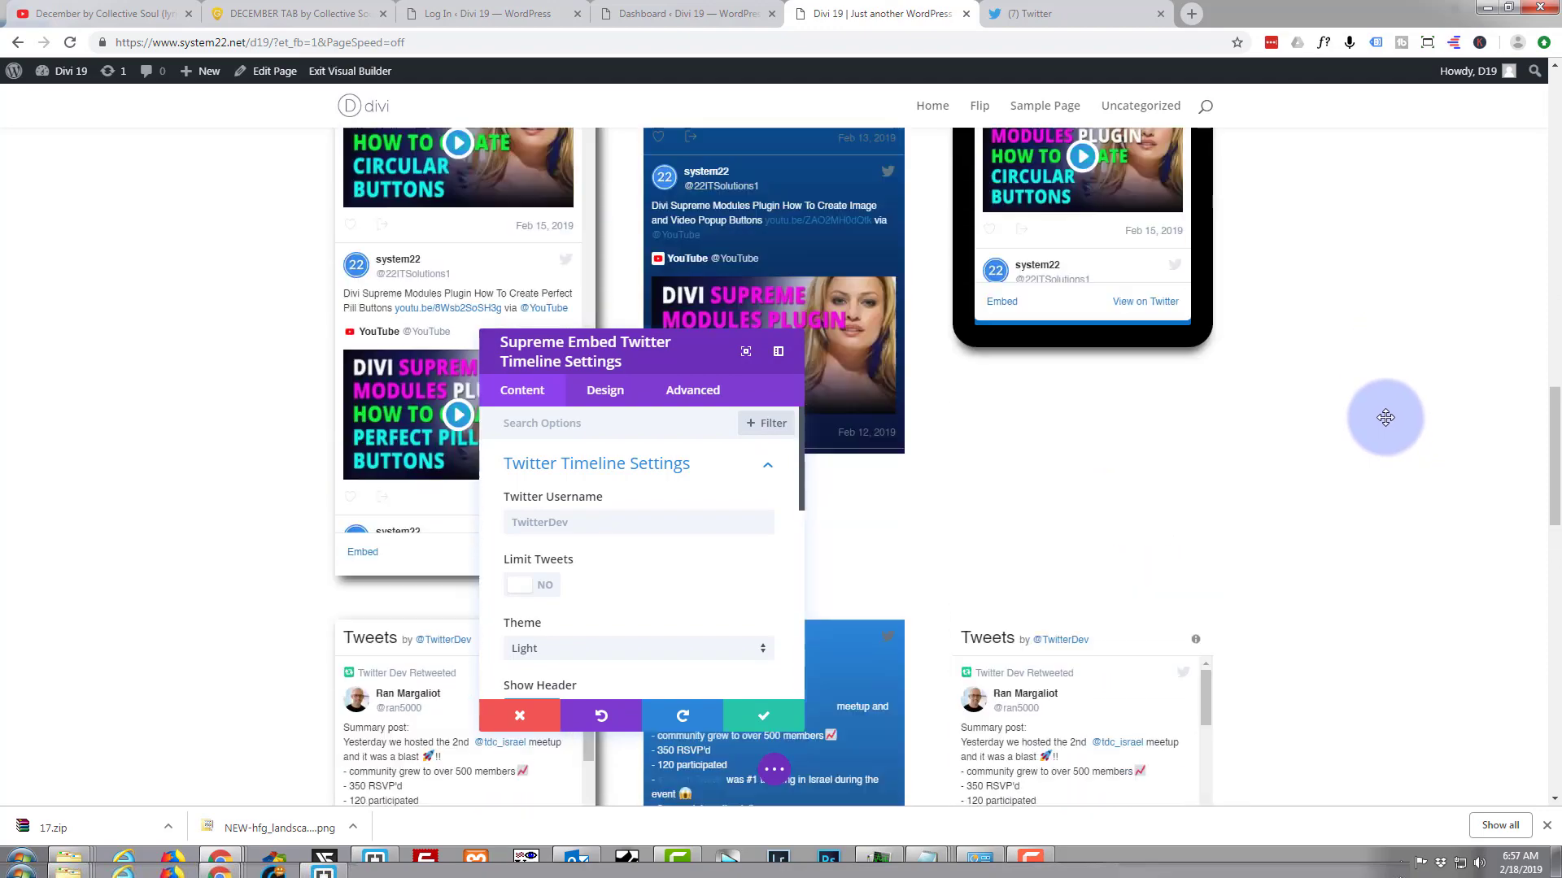
scroll(1386, 417, "down", 2)
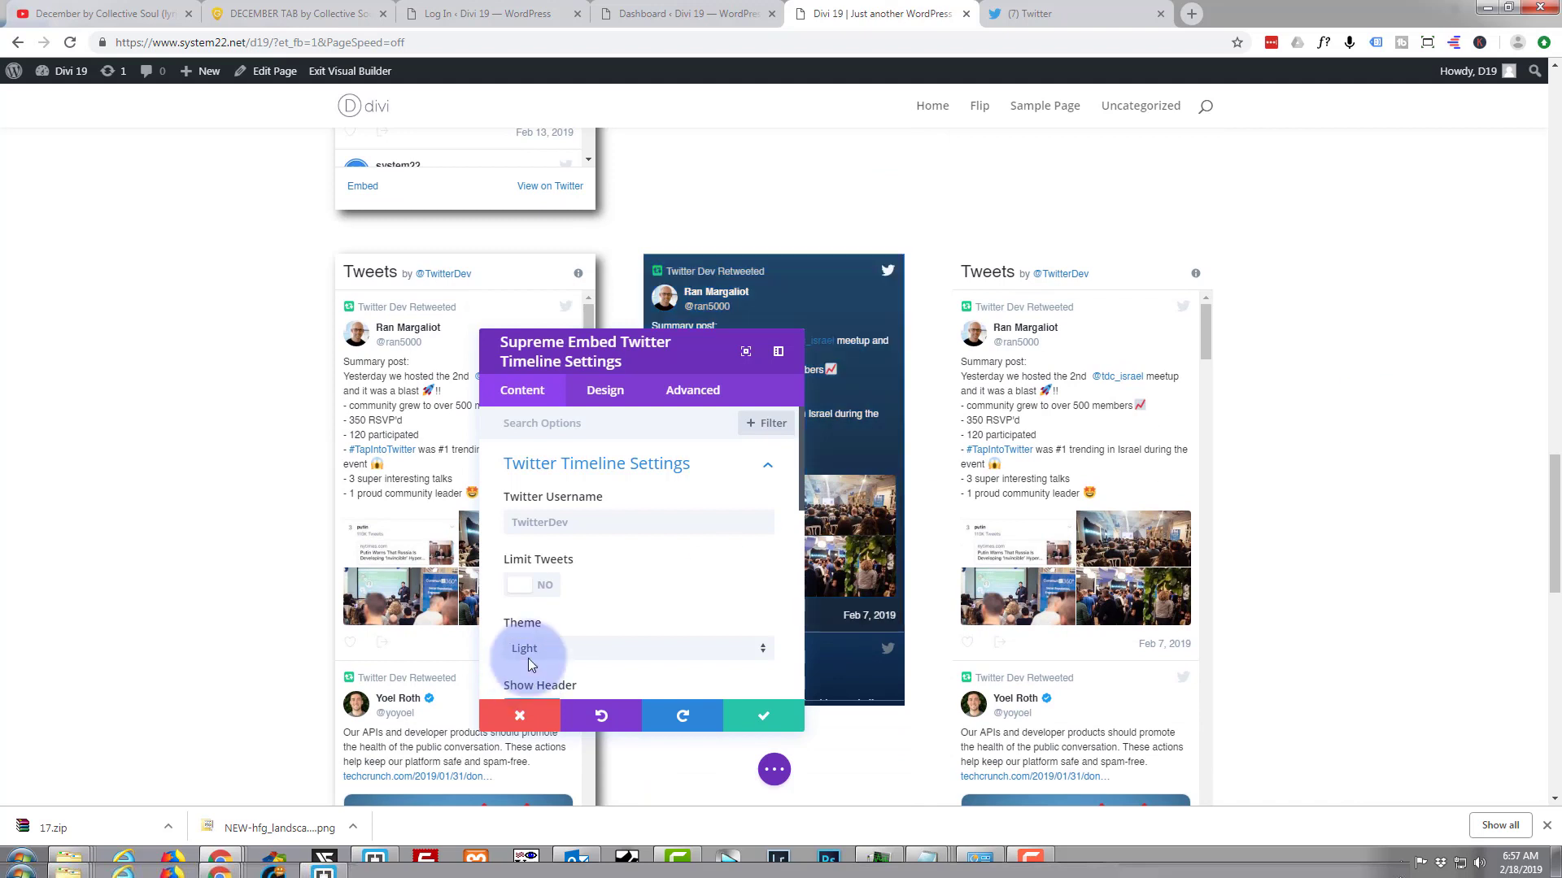
scroll(612, 565, "down", 1)
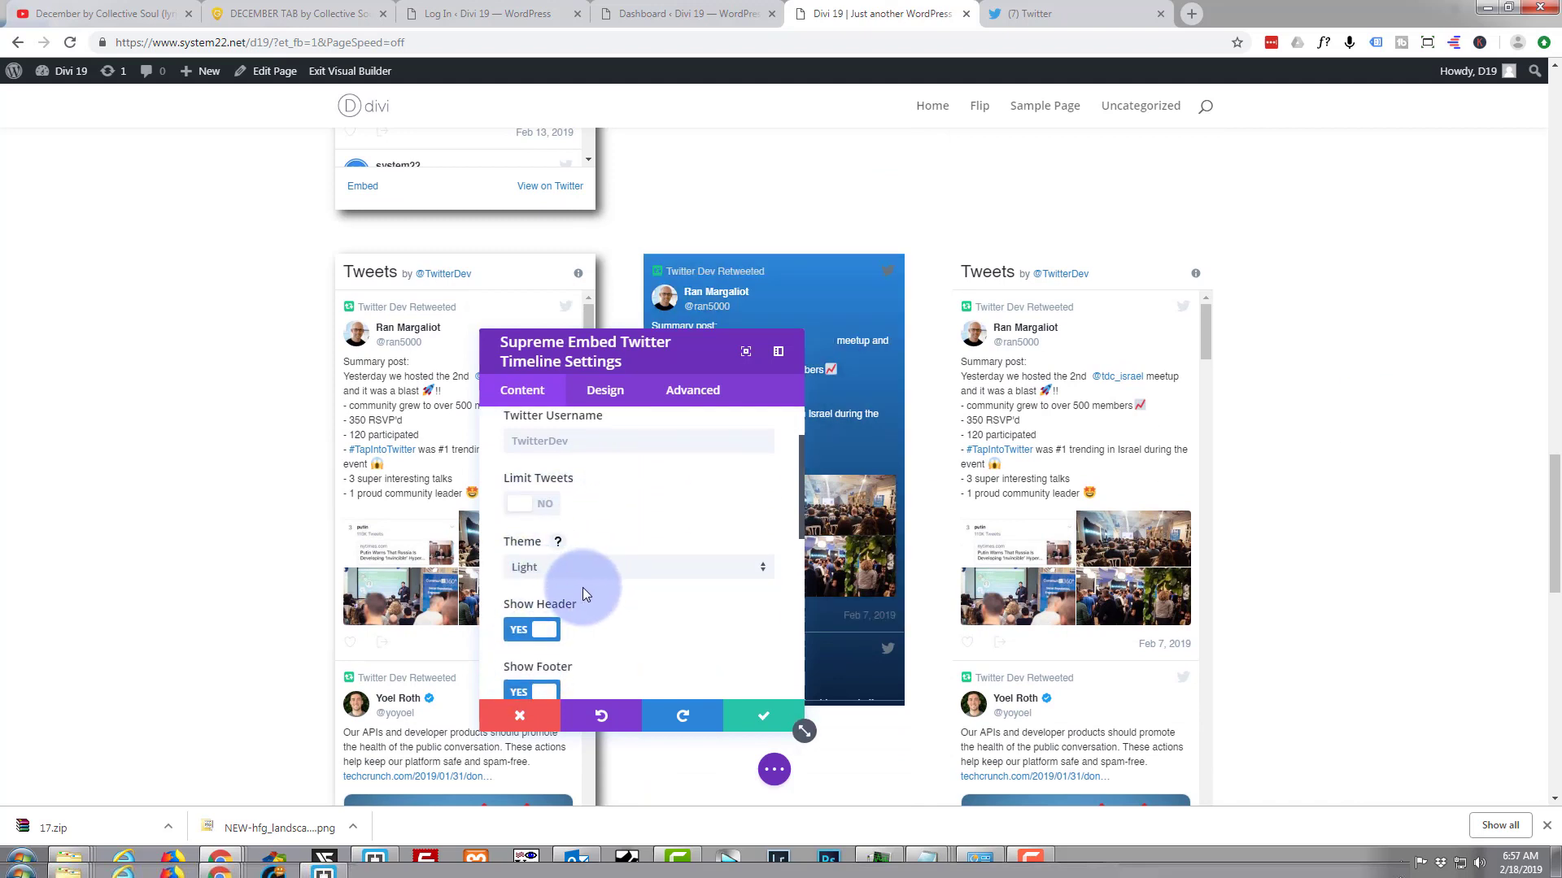
scroll(583, 587, "down", 1)
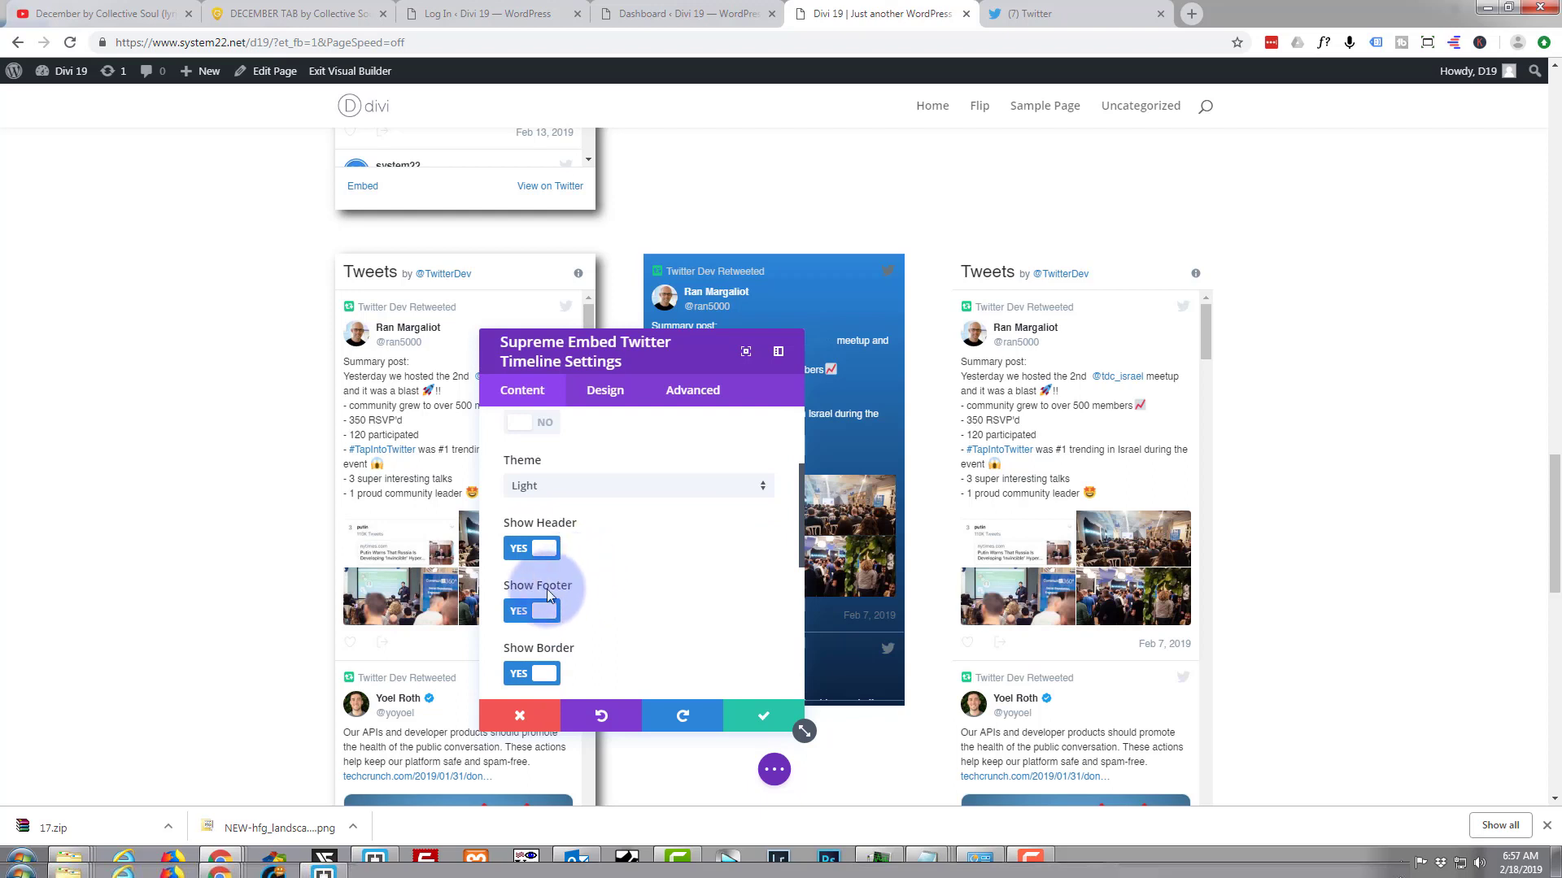
scroll(602, 599, "down", 1)
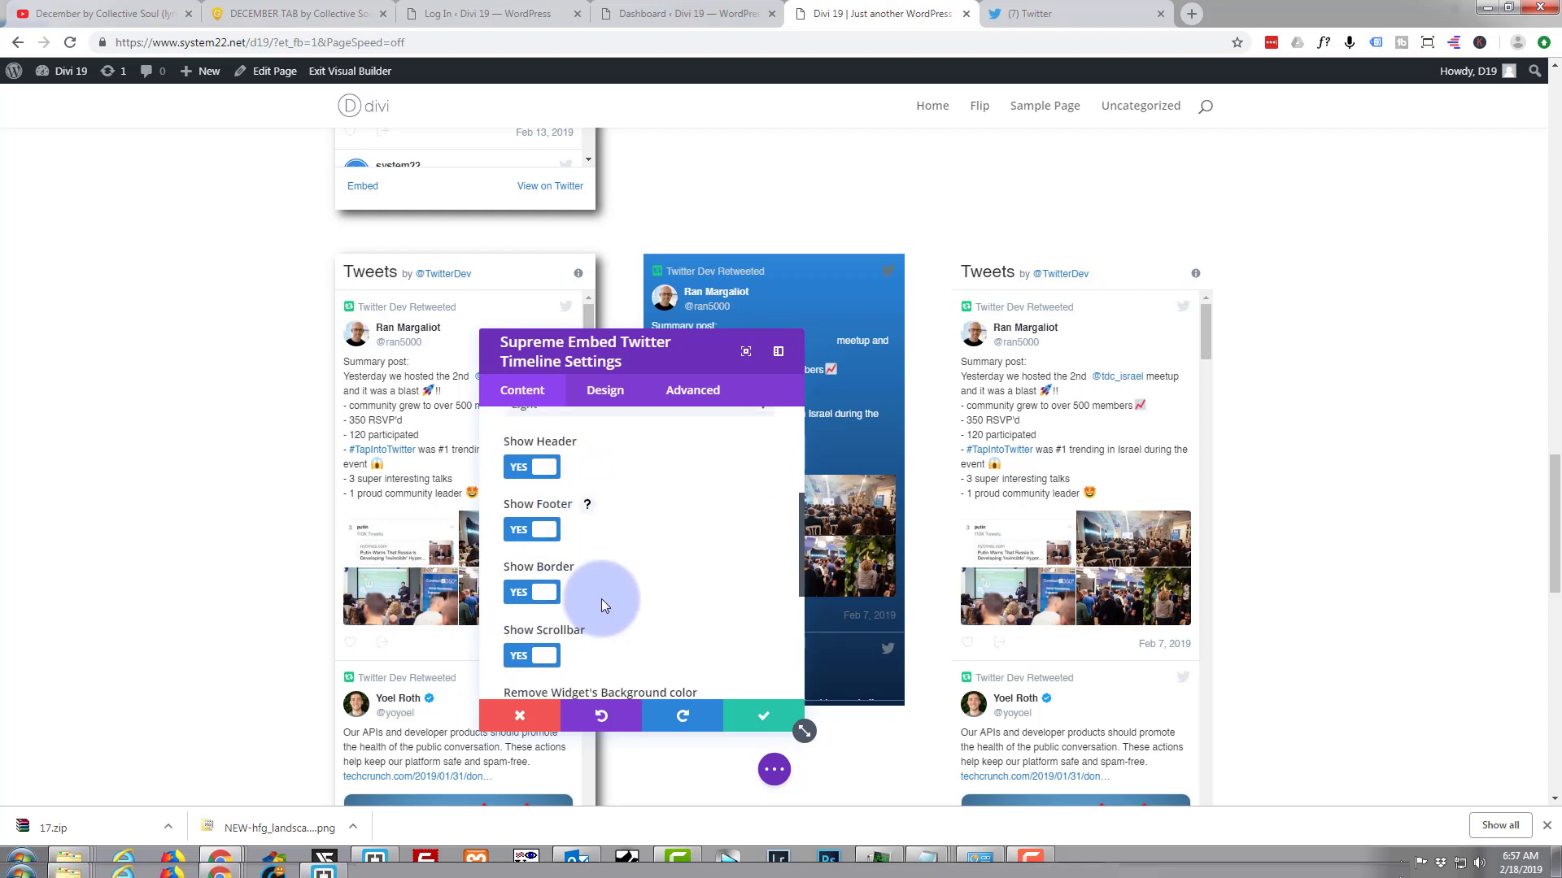
scroll(597, 597, "down", 1)
scroll(597, 597, "down", 1)
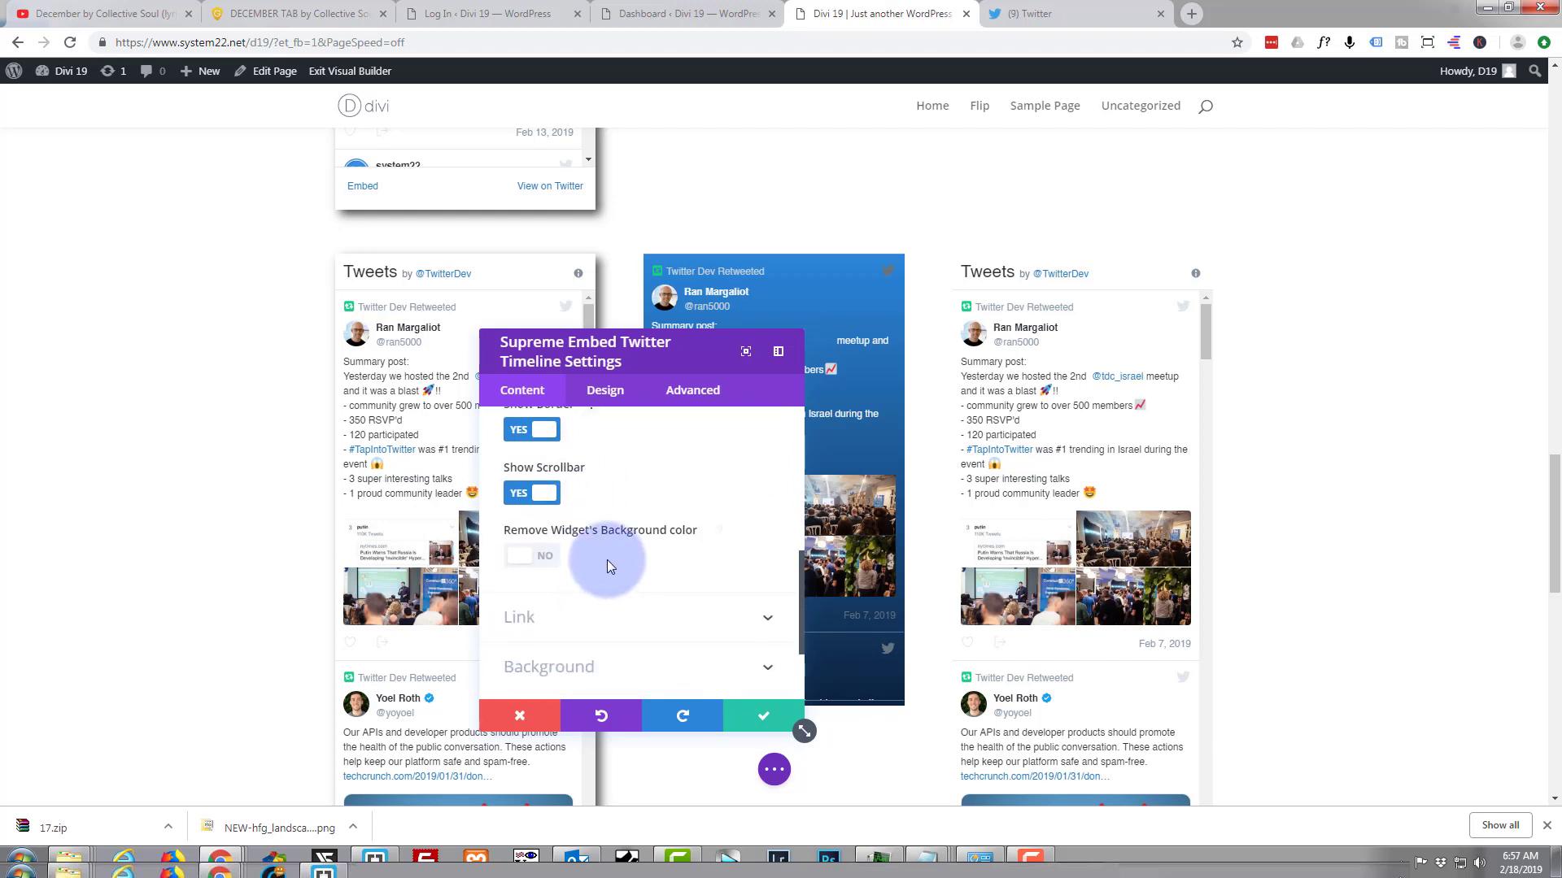
left_click(539, 495)
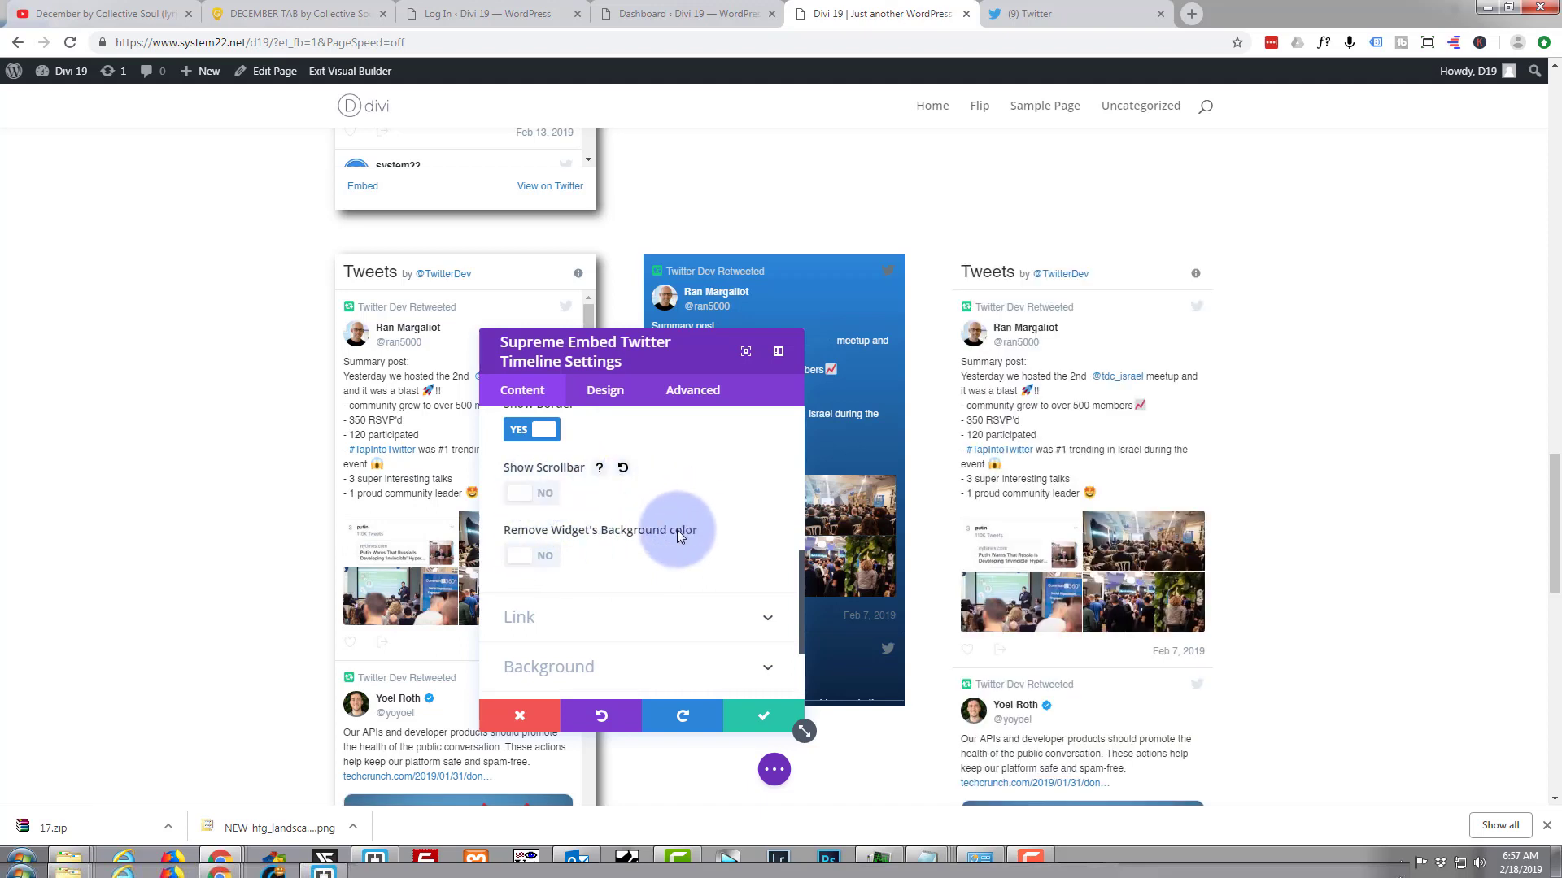
scroll(677, 533, "down", 2)
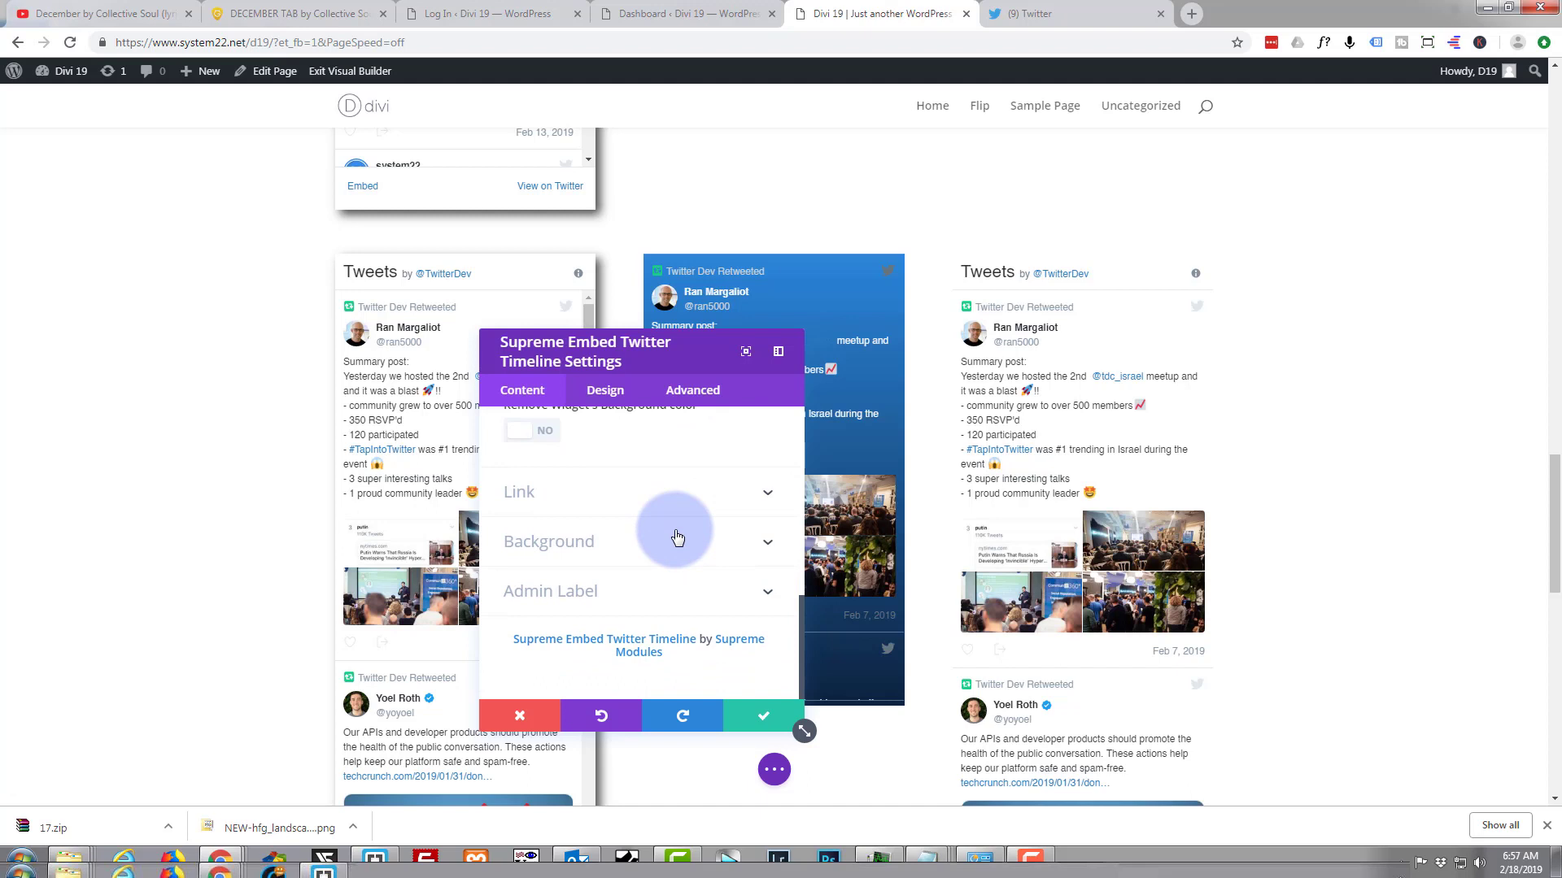
scroll(675, 534, "up", 1)
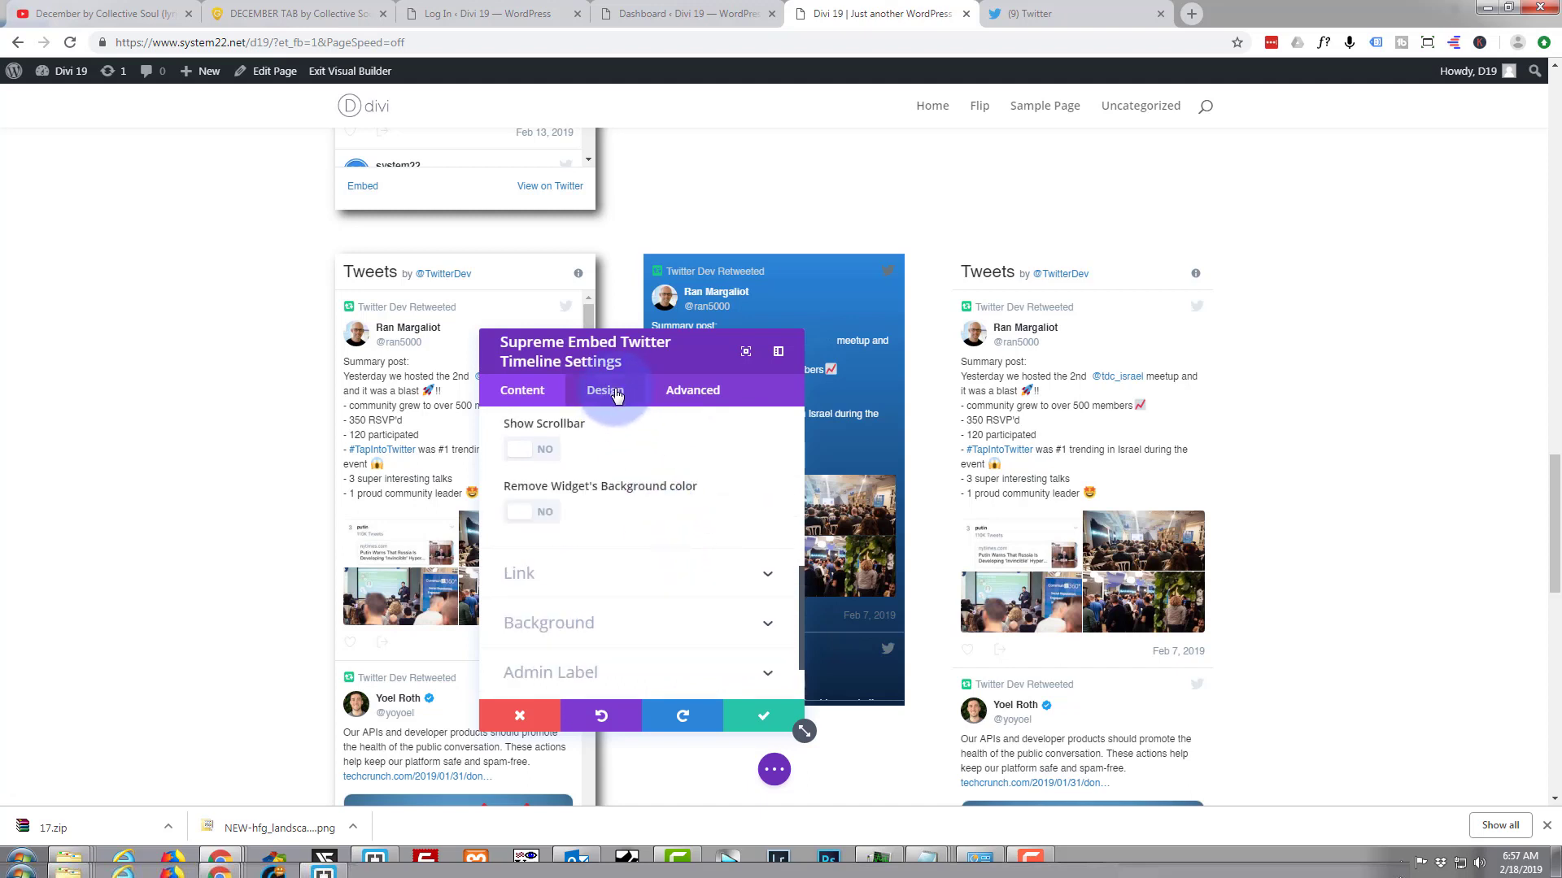
- Give the third feed a solid black Design > Border, widening it to 23px all around
left_click(616, 393)
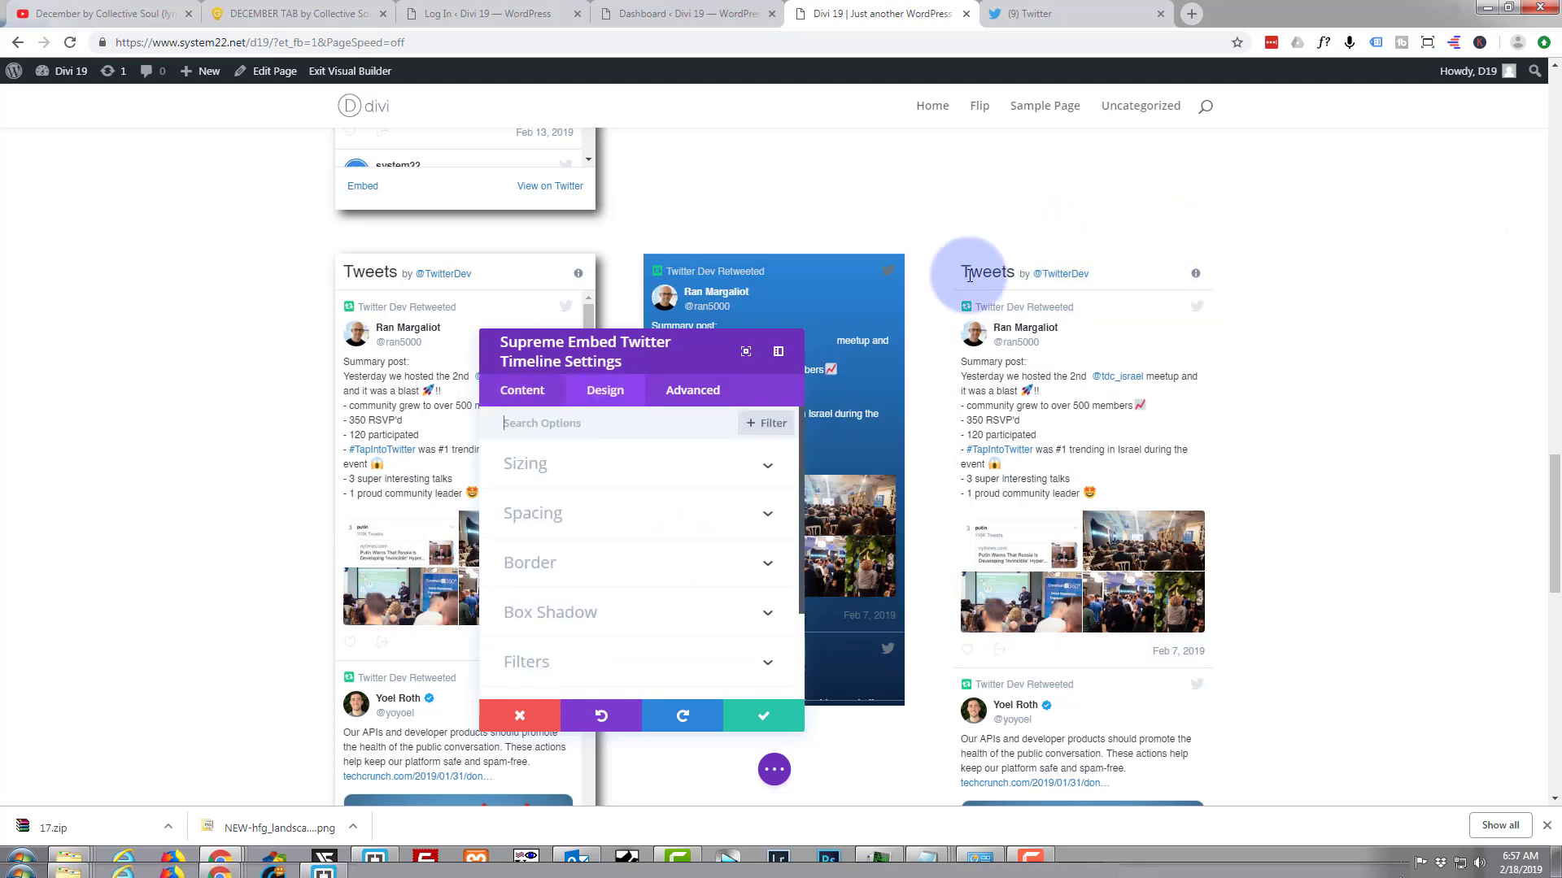
left_click(640, 574)
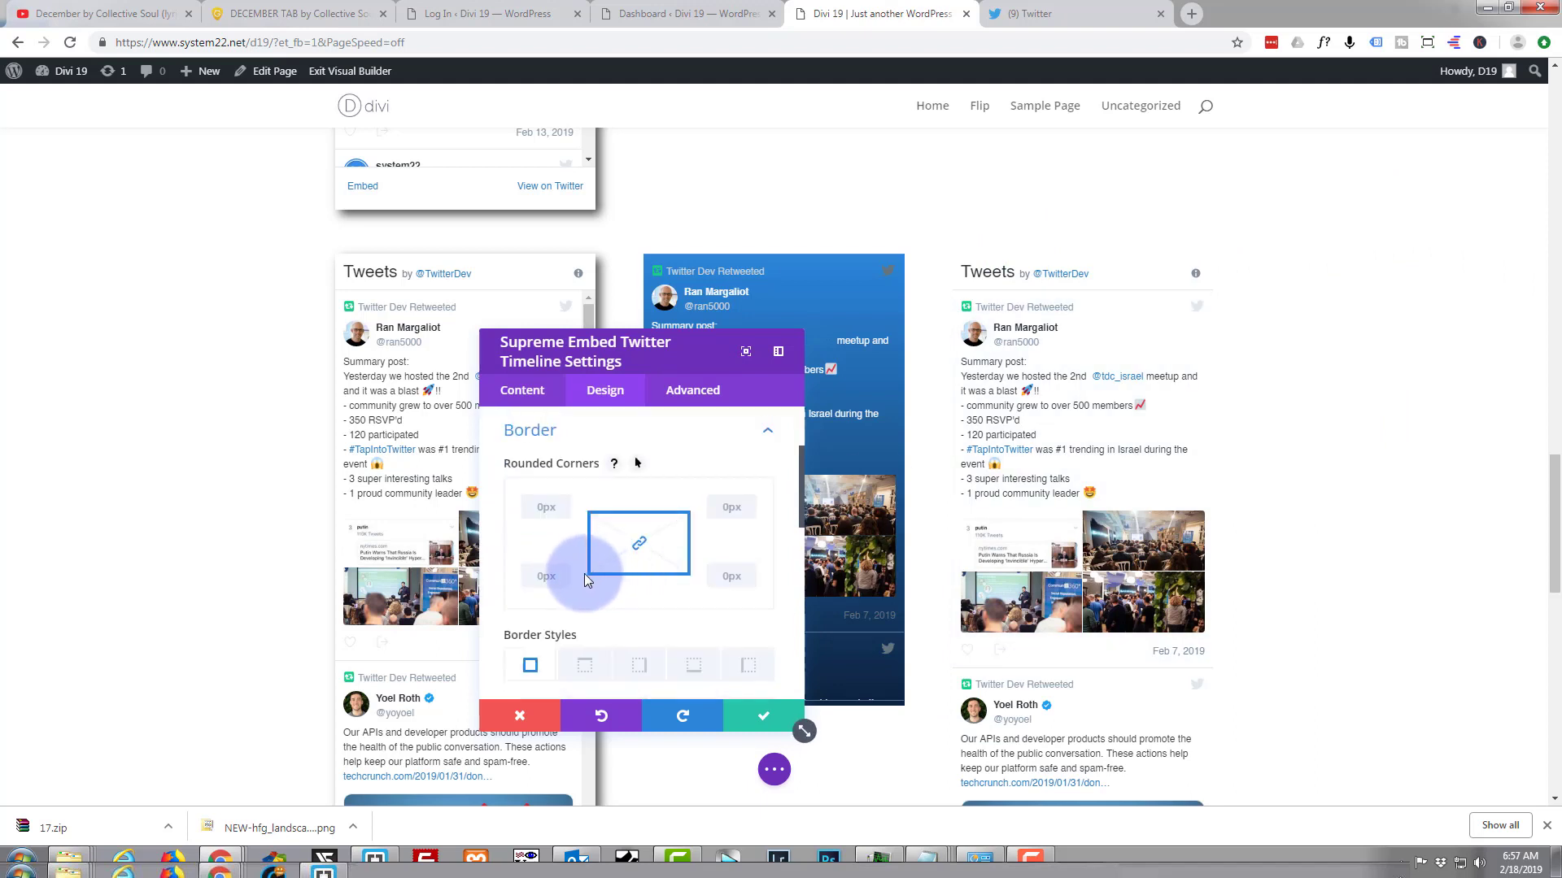
scroll(637, 605, "down", 3)
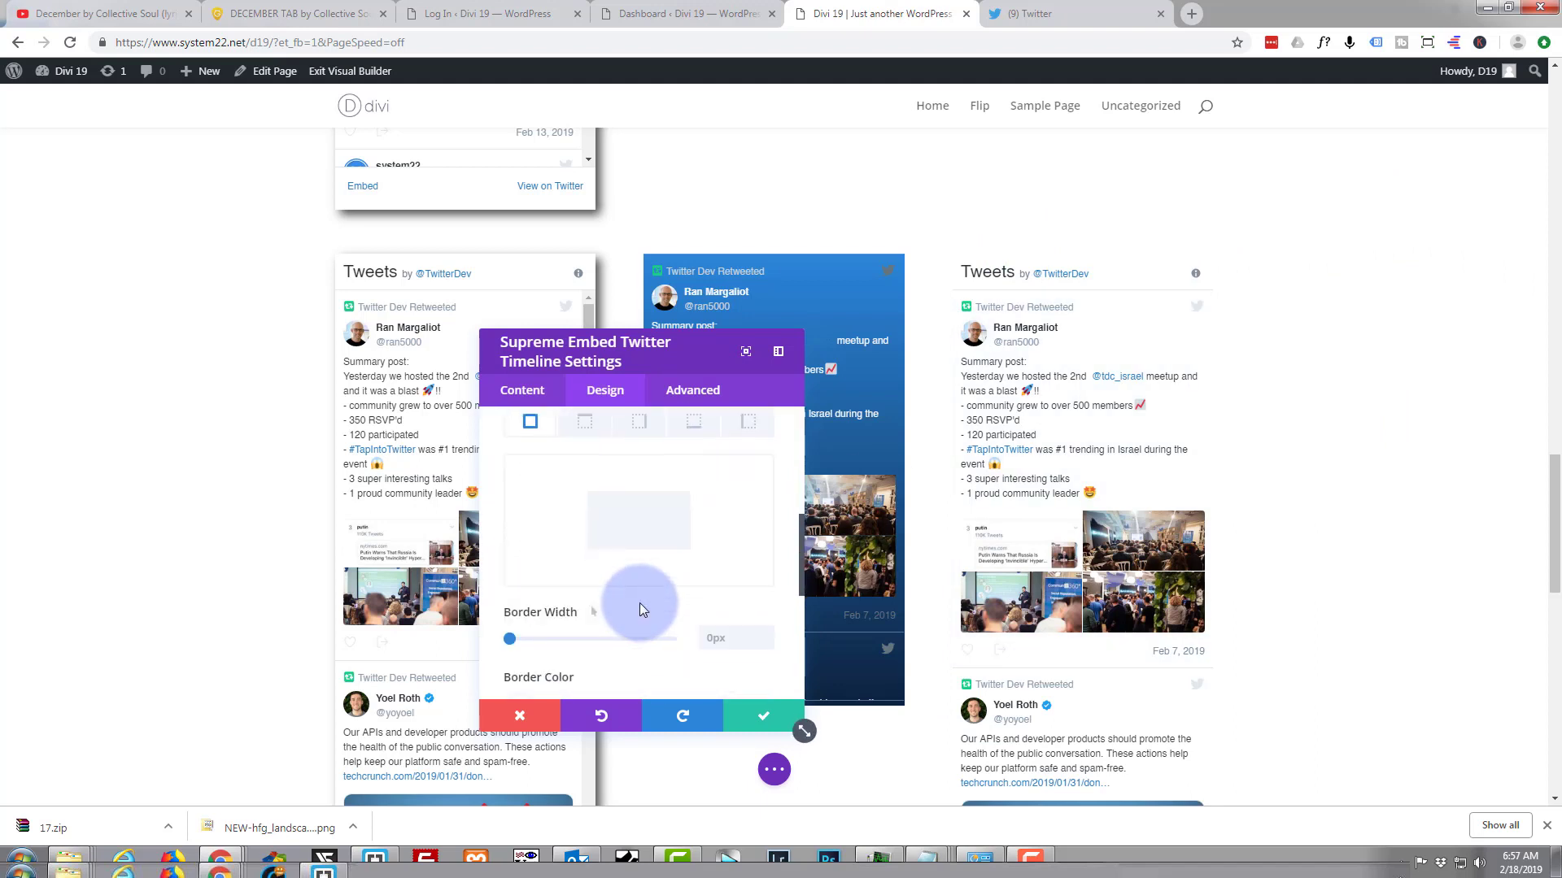
scroll(553, 529, "up", 1)
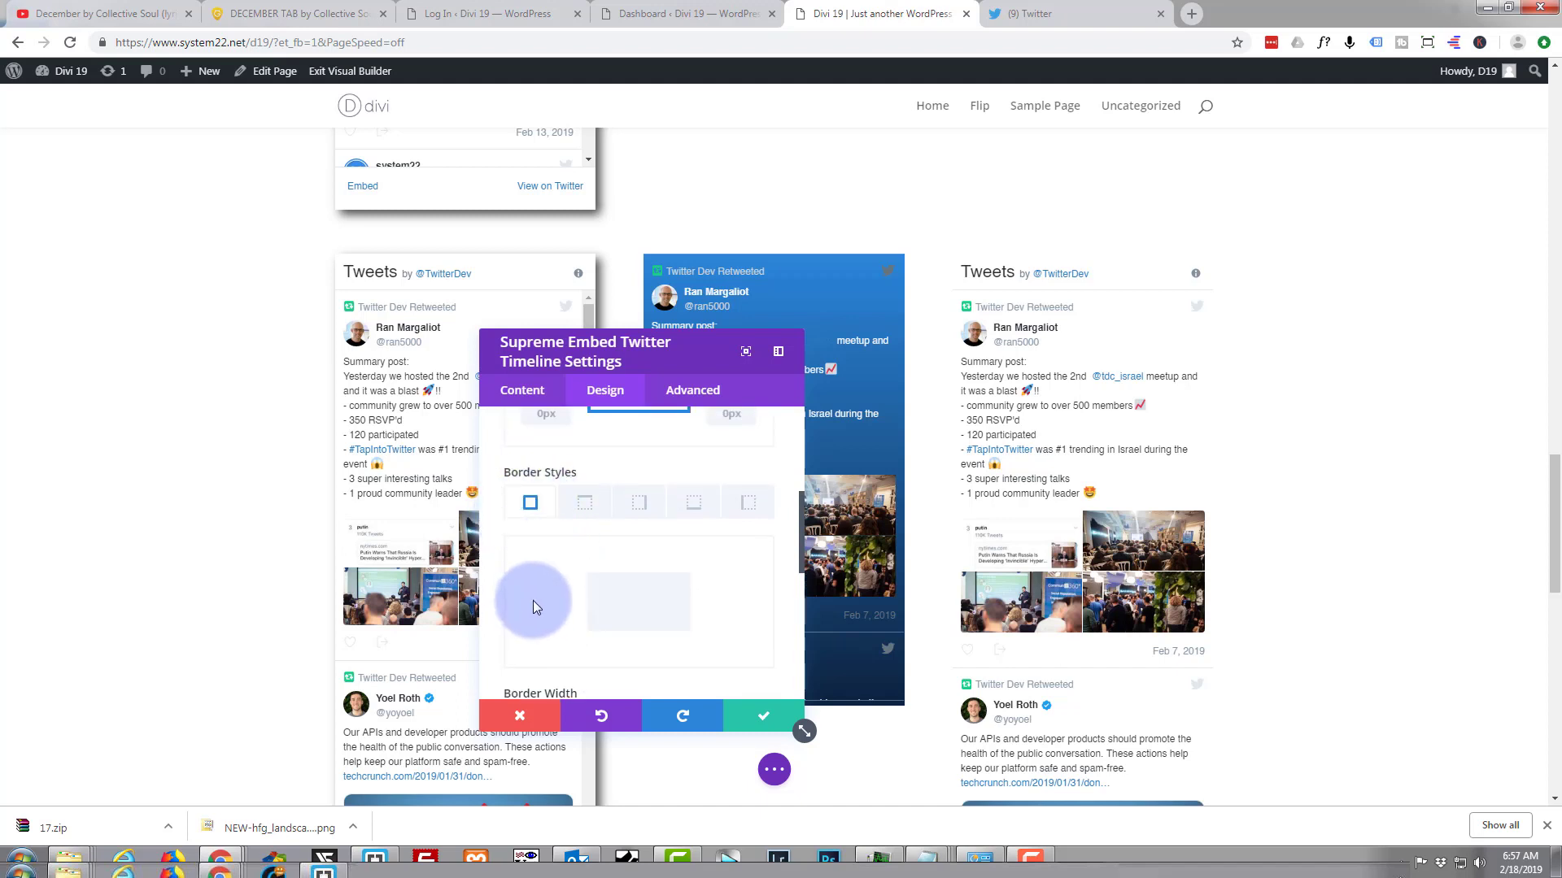
scroll(533, 599, "down", 3)
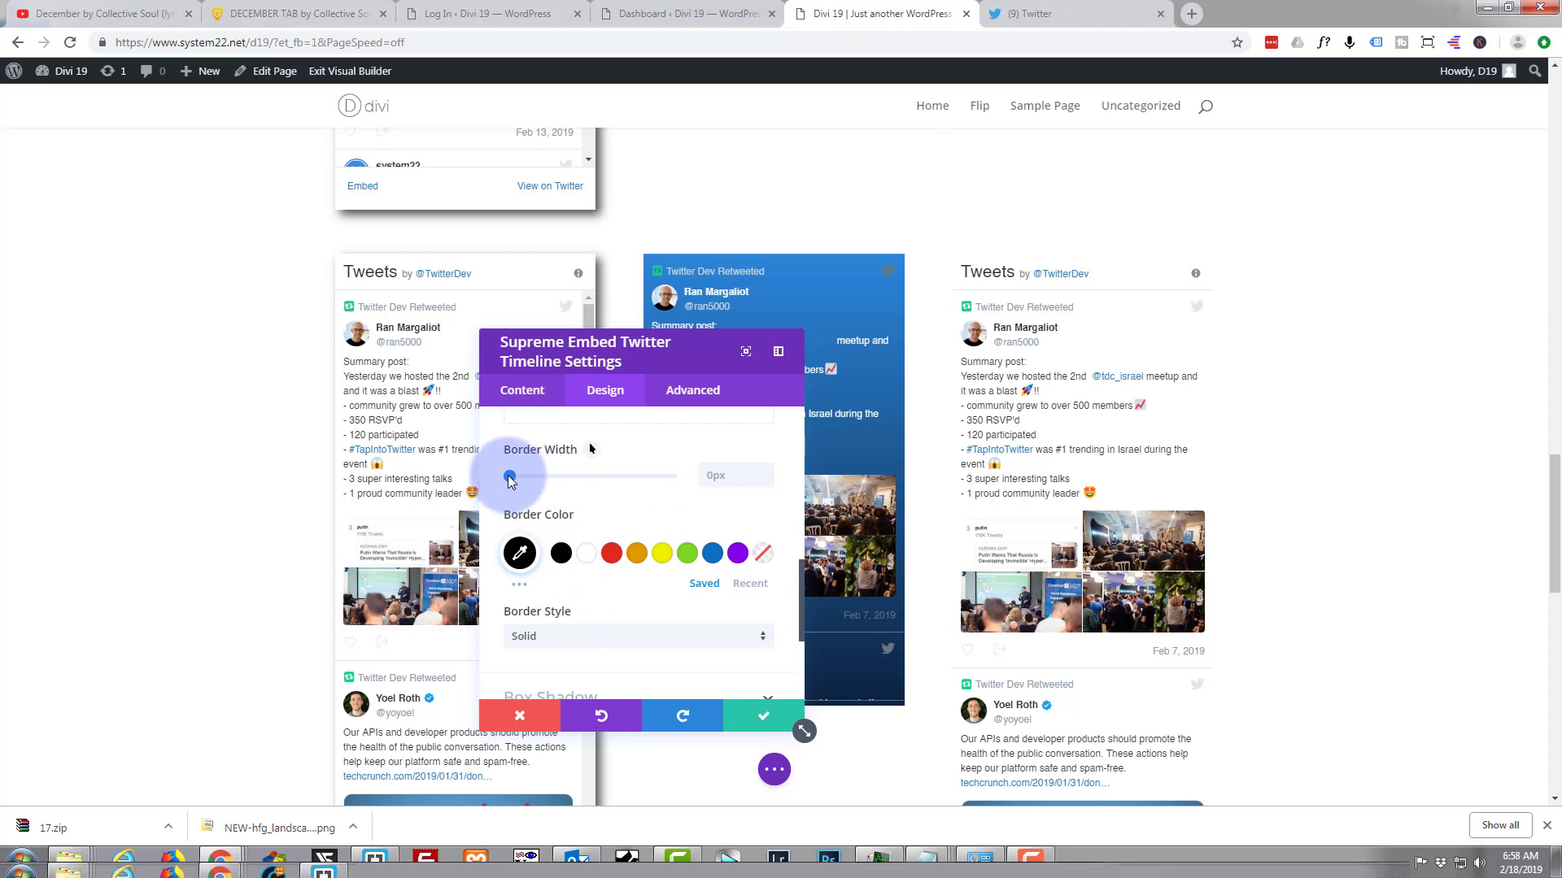
left_click_drag(516, 475, 572, 481)
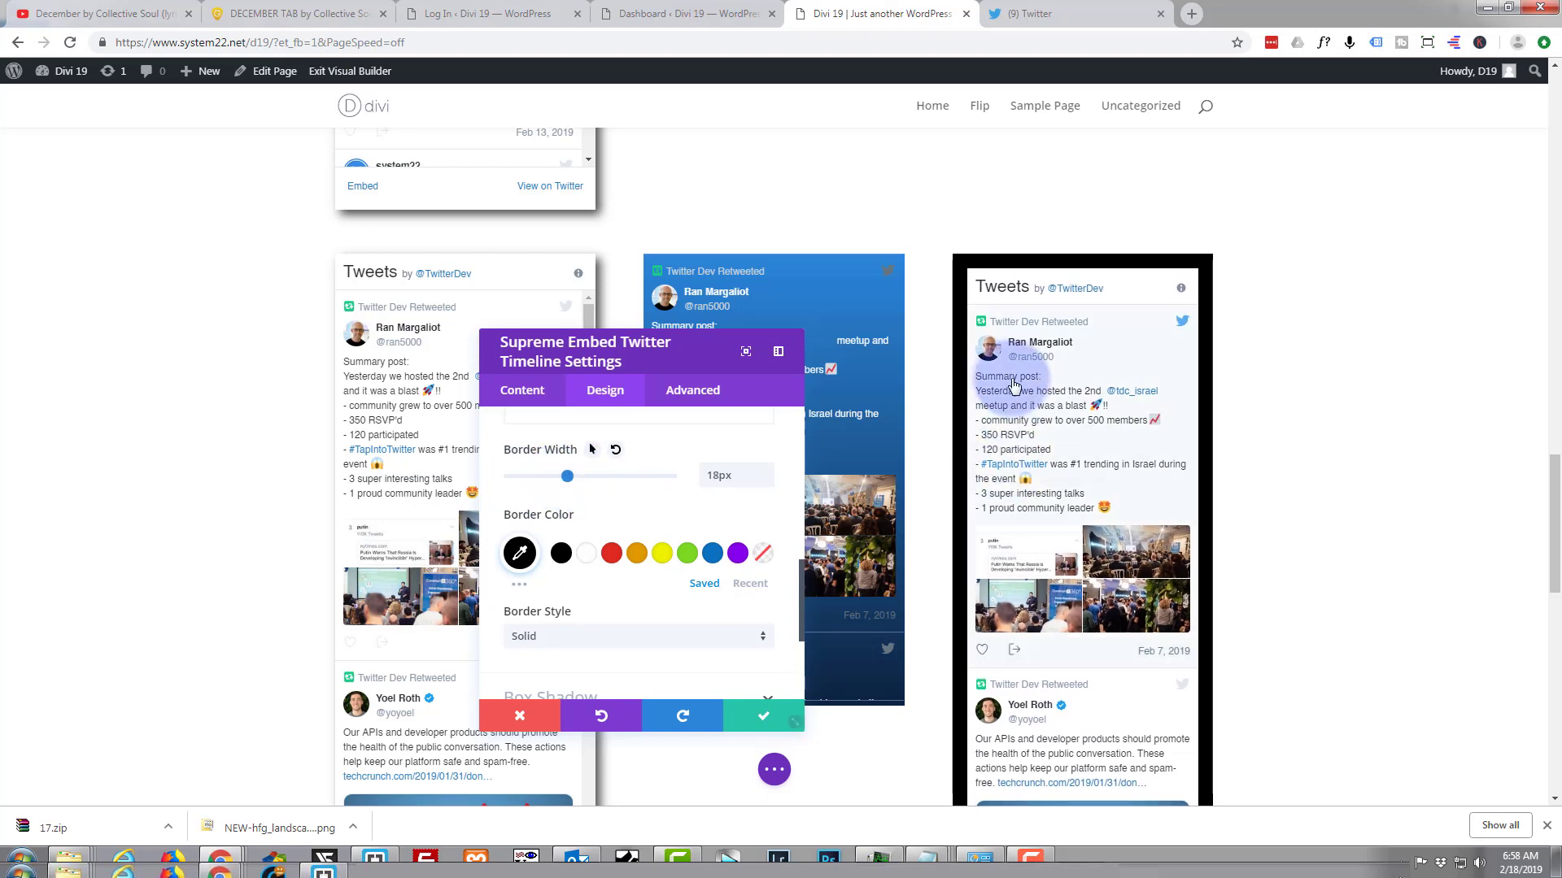
scroll(997, 374, "up", 5)
scroll(1000, 380, "down", 3)
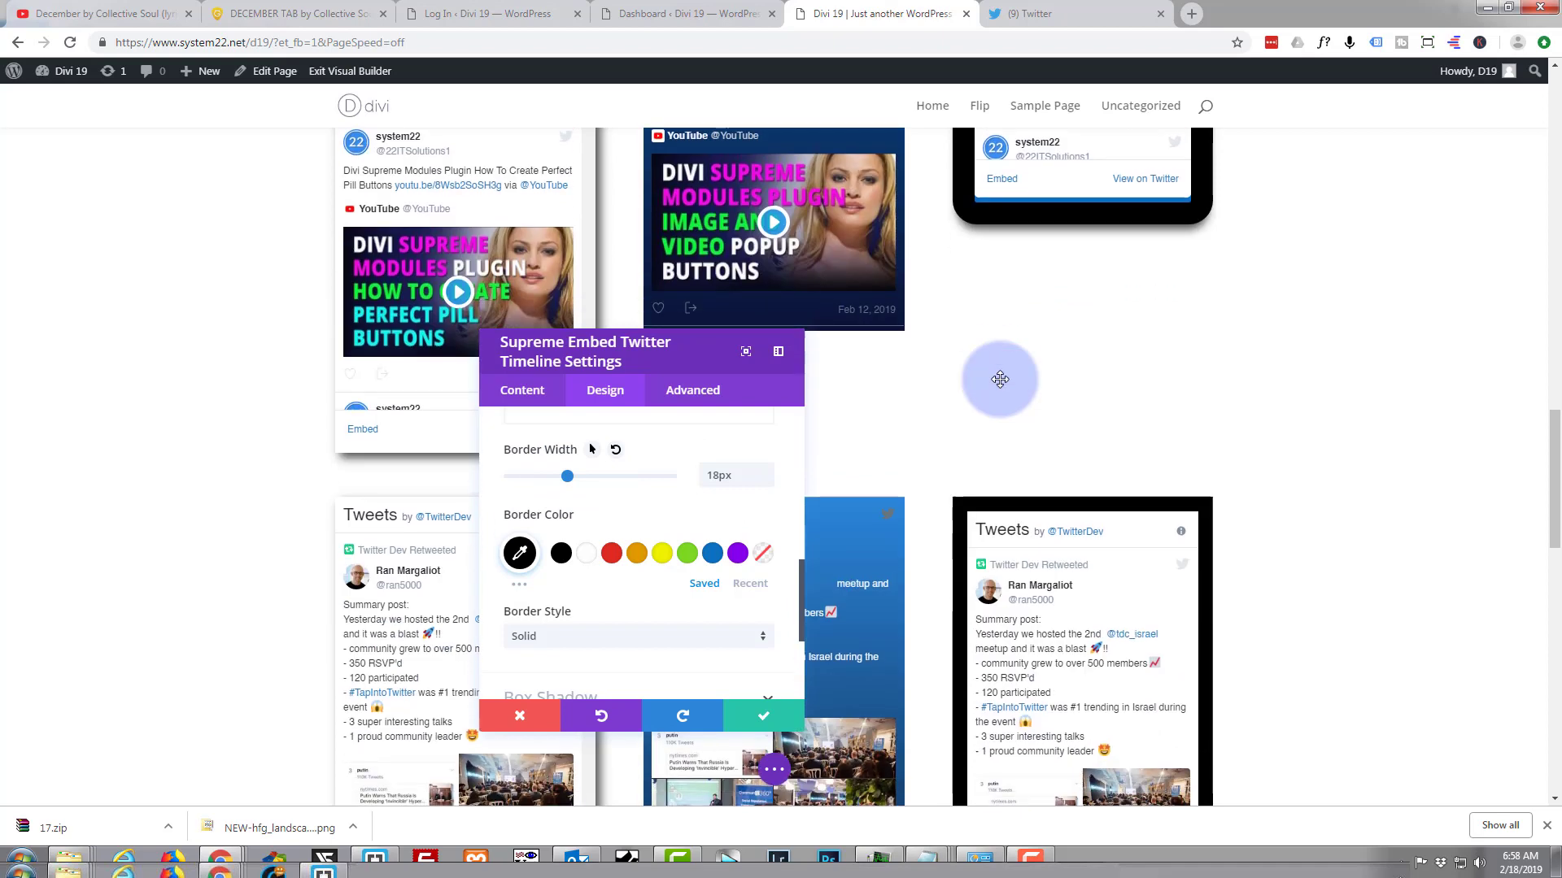
left_click_drag(567, 480, 572, 481)
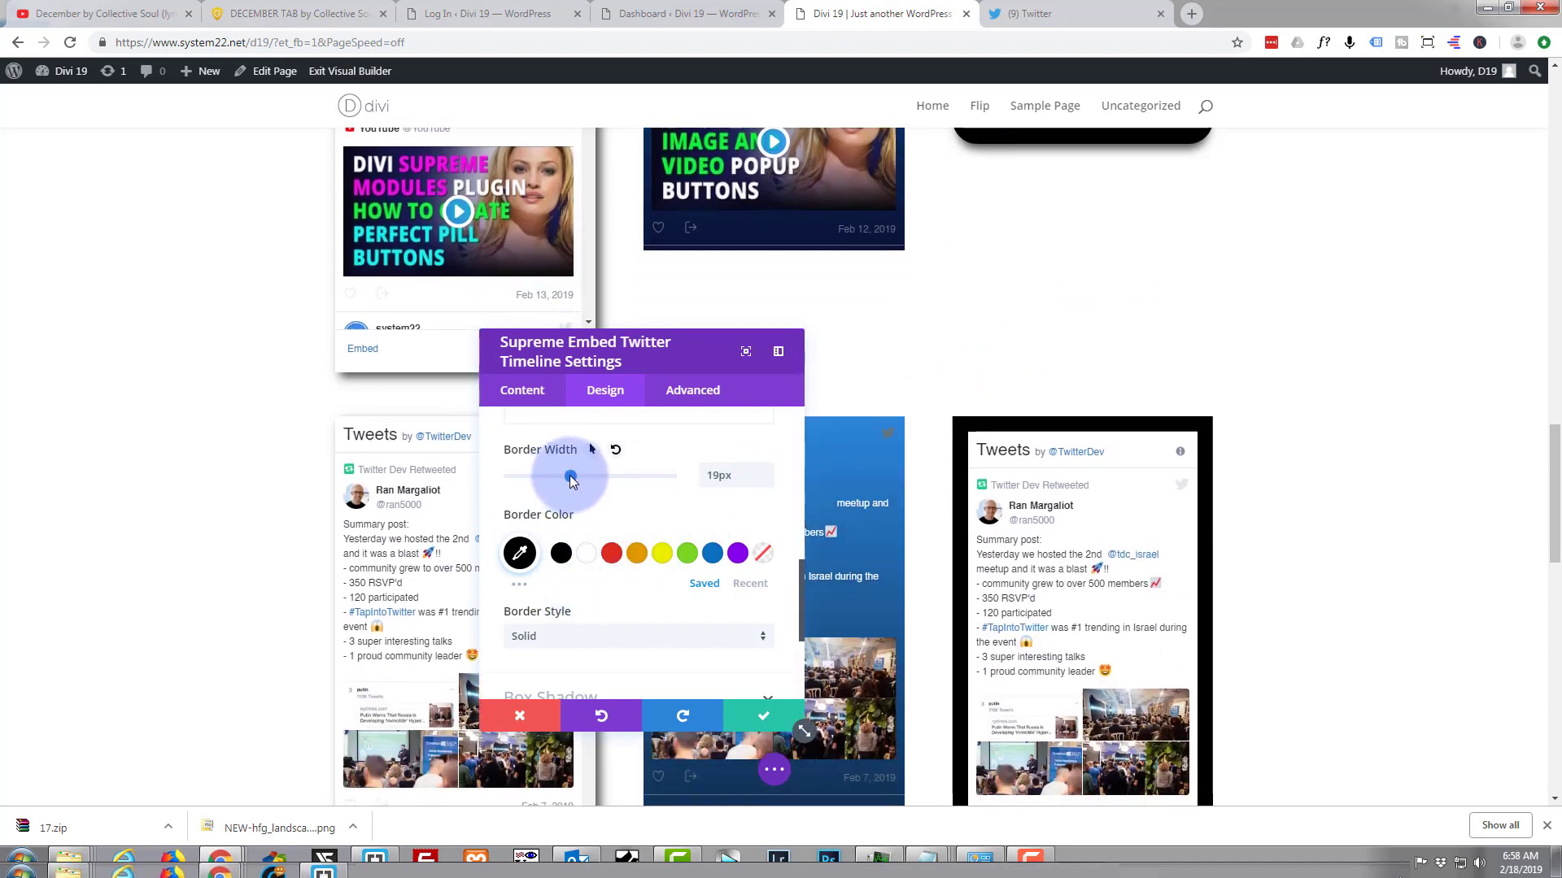
scroll(984, 293, "up", 1)
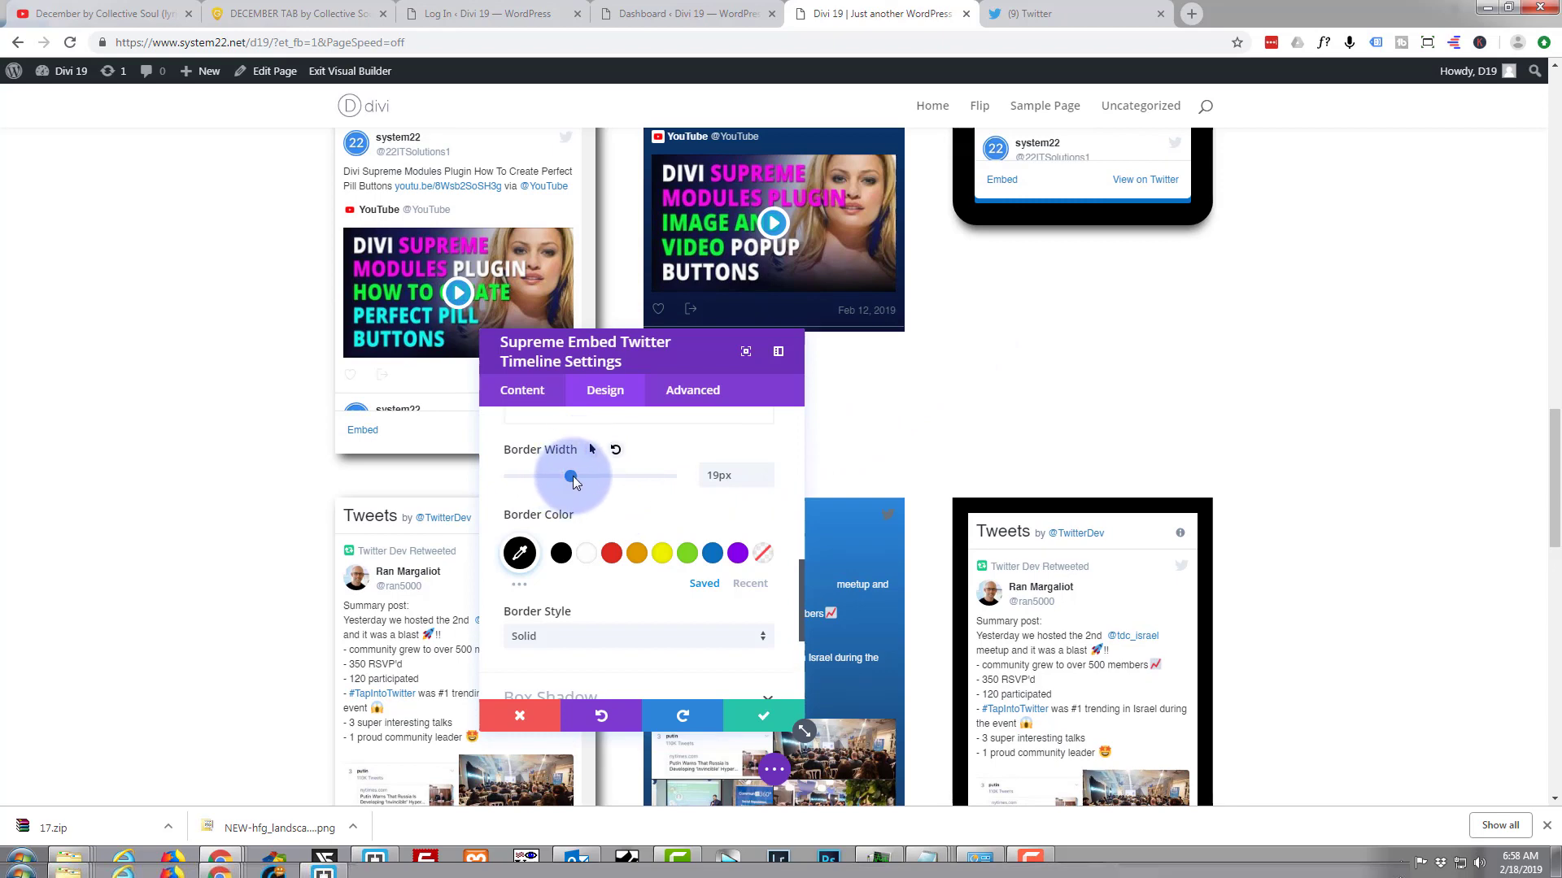
left_click_drag(572, 480, 584, 481)
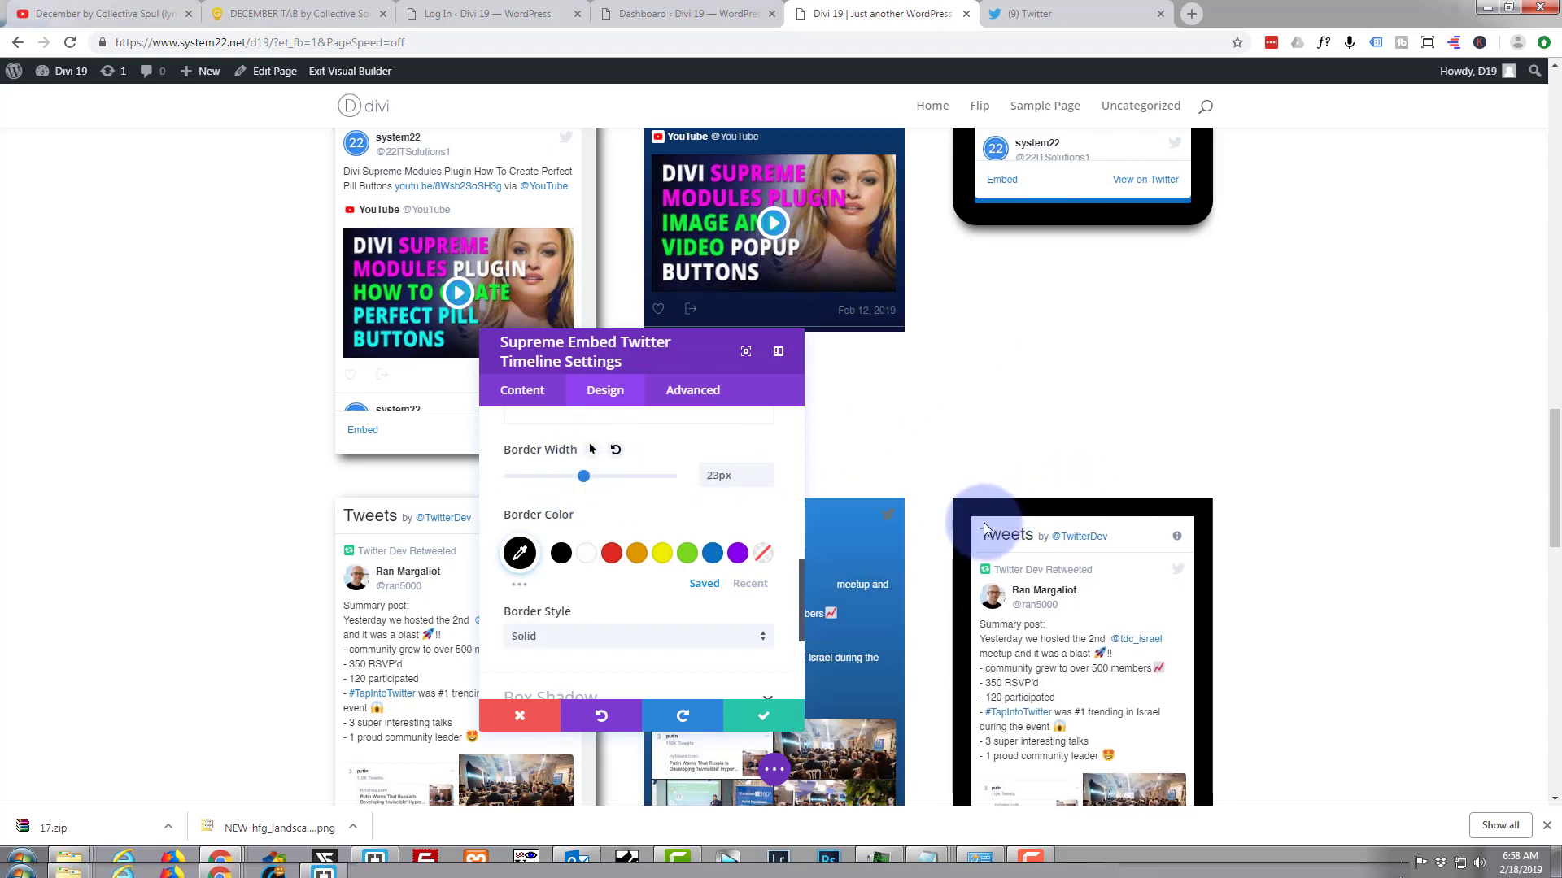
- Reduce the phone-styled feed's right and left border widths to 8px each
scroll(580, 598, "up", 2)
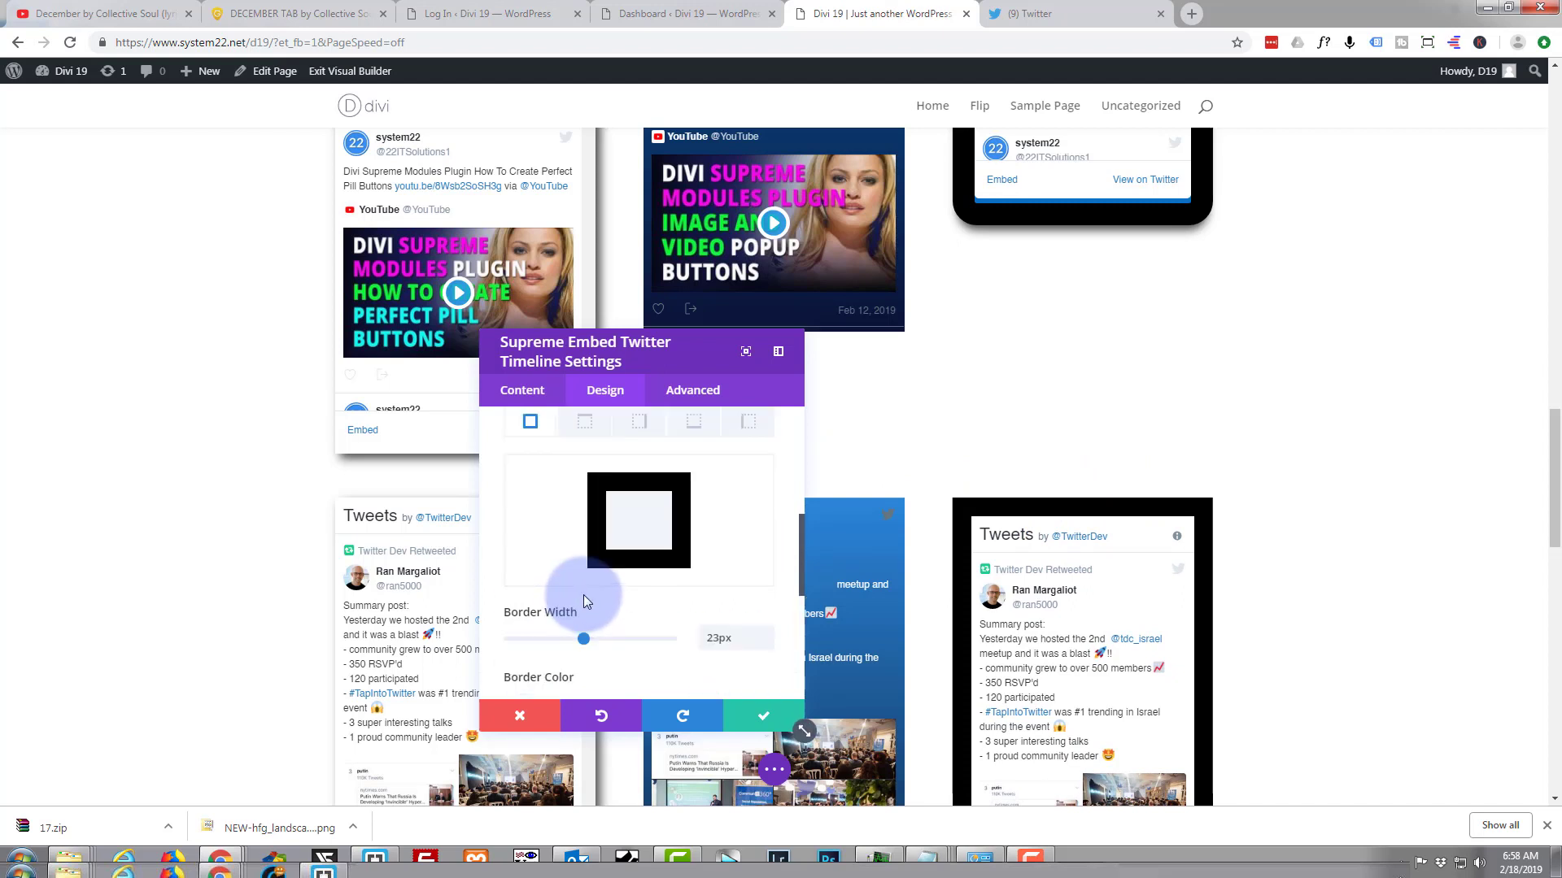
scroll(584, 596, "up", 2)
scroll(587, 602, "down", 2)
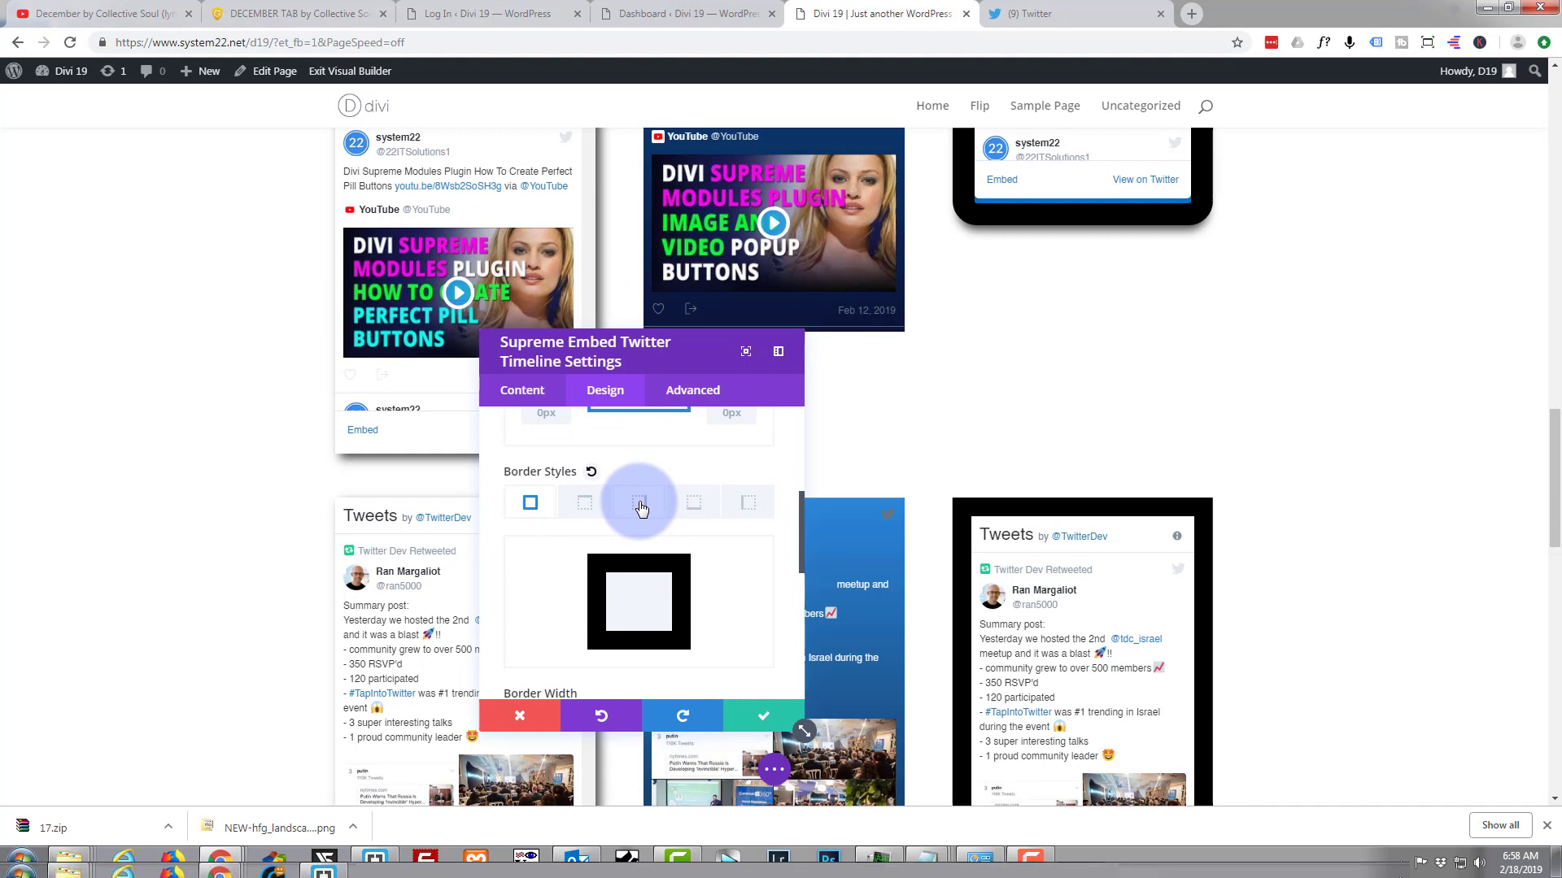
scroll(574, 556, "down", 4)
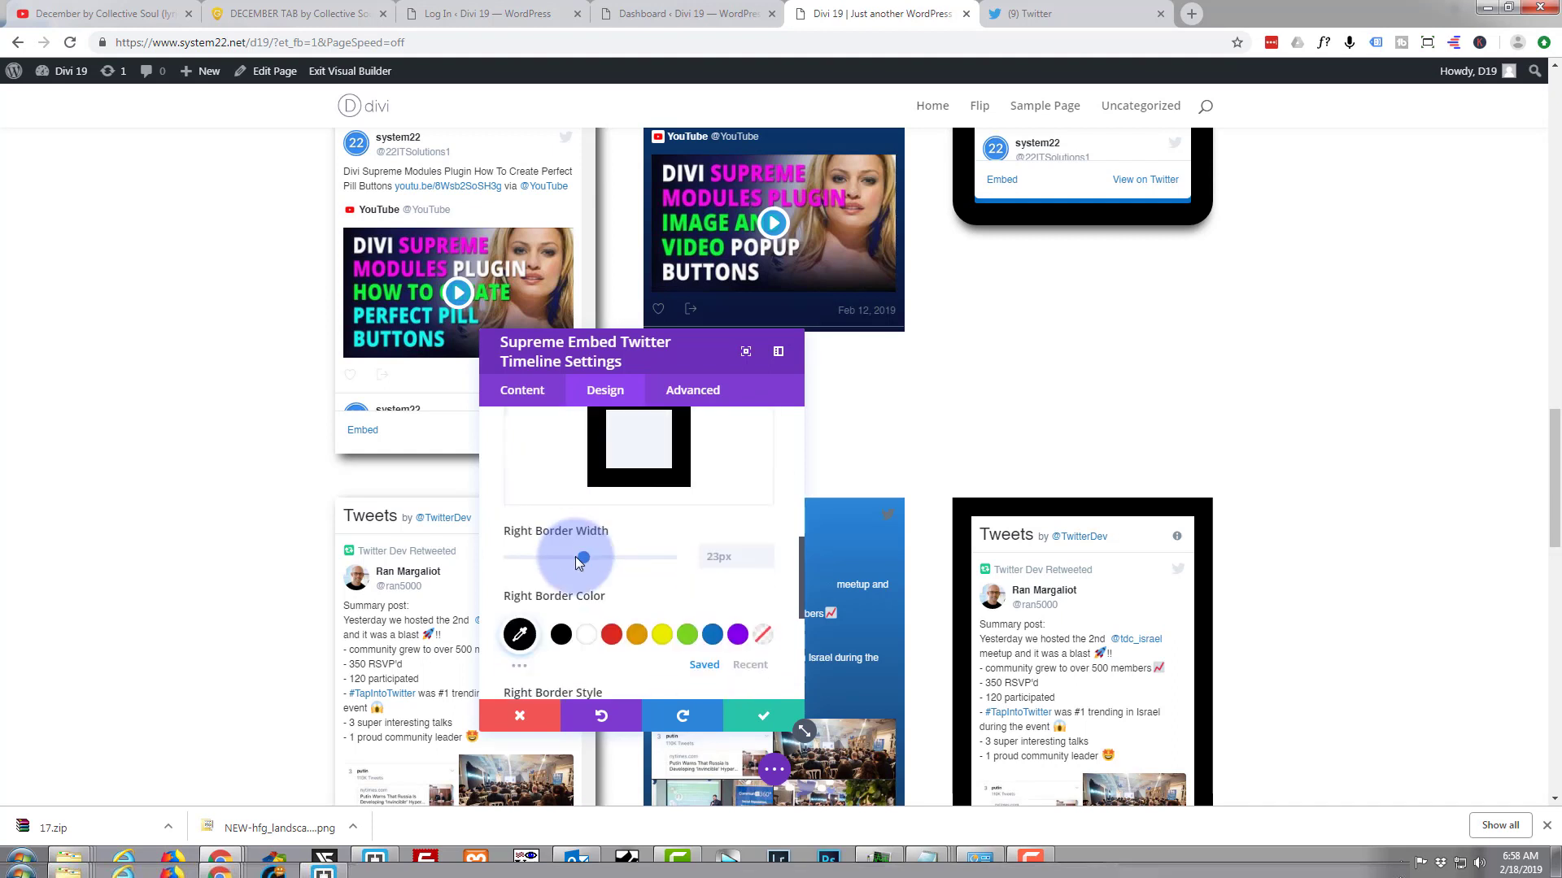
left_click_drag(580, 563, 535, 559)
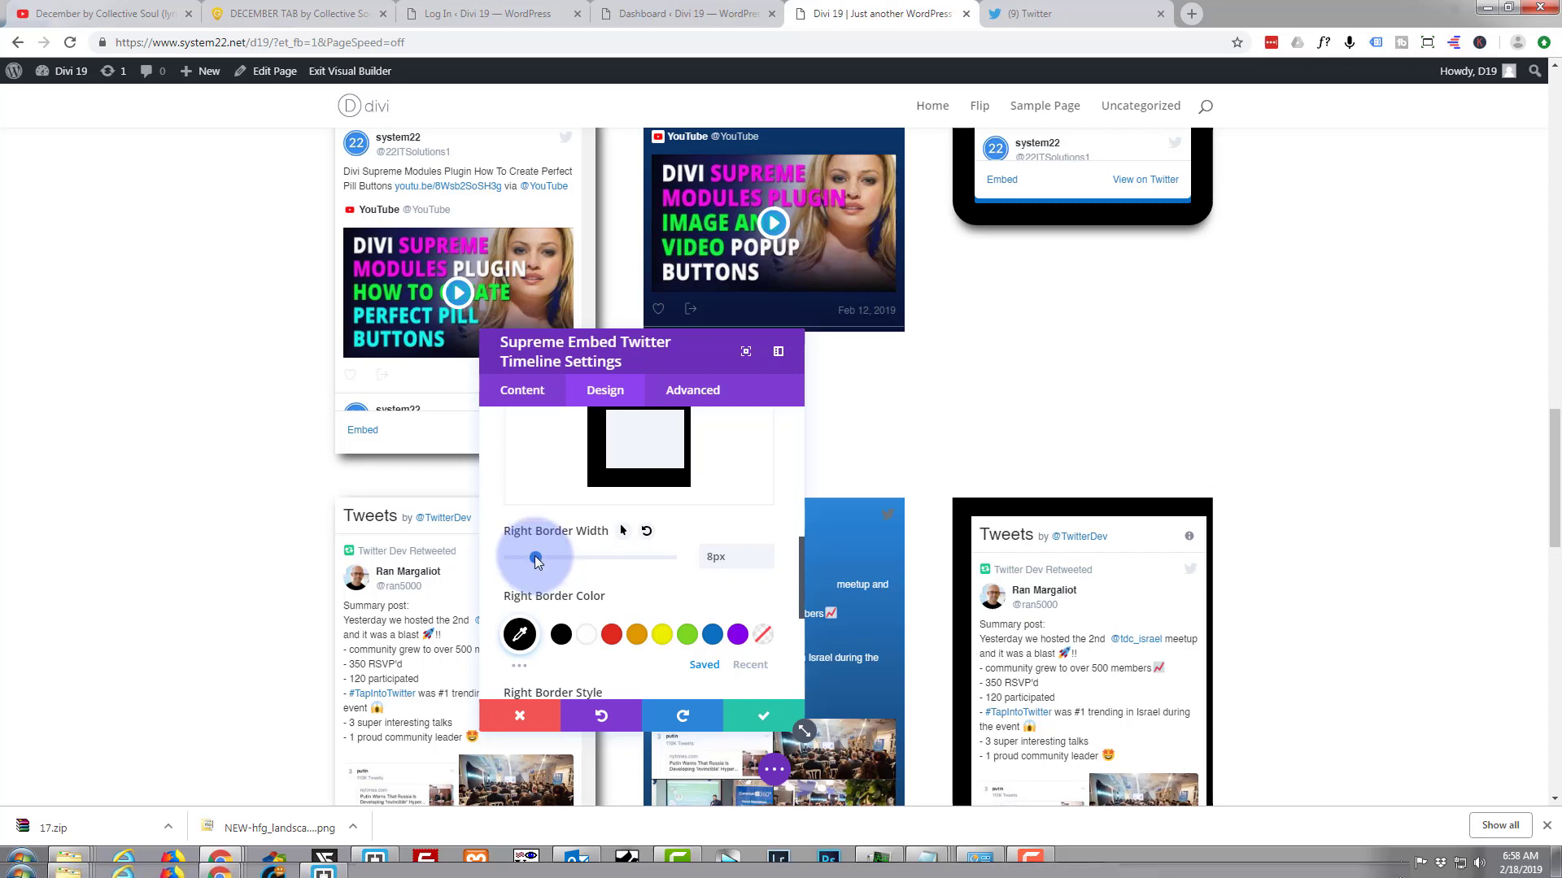
scroll(621, 545, "up", 2)
left_click(641, 512)
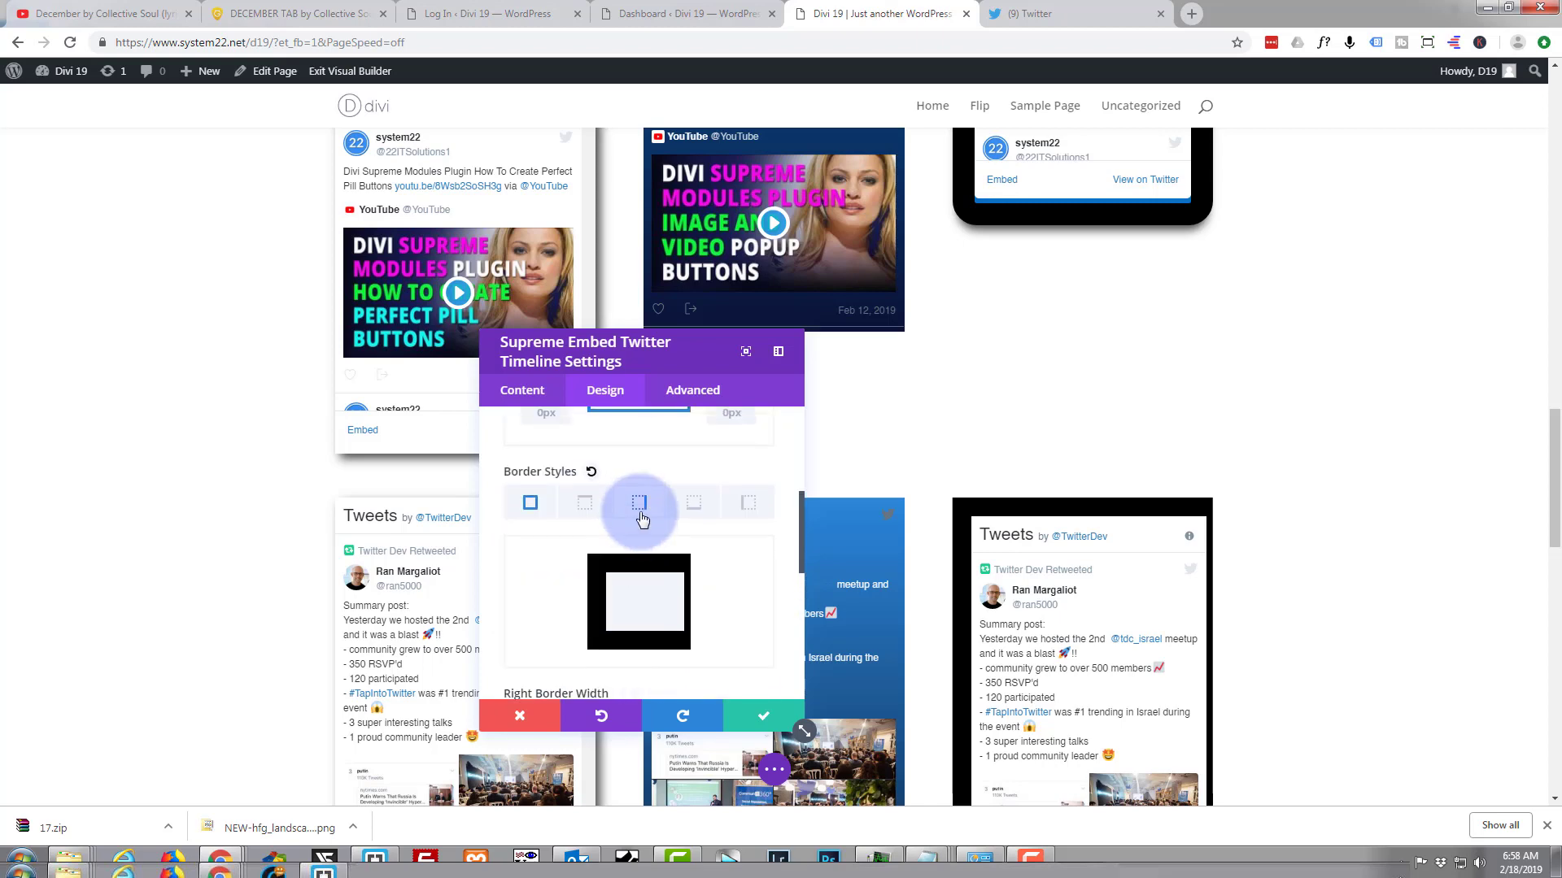
left_click(746, 511)
scroll(720, 530, "down", 3)
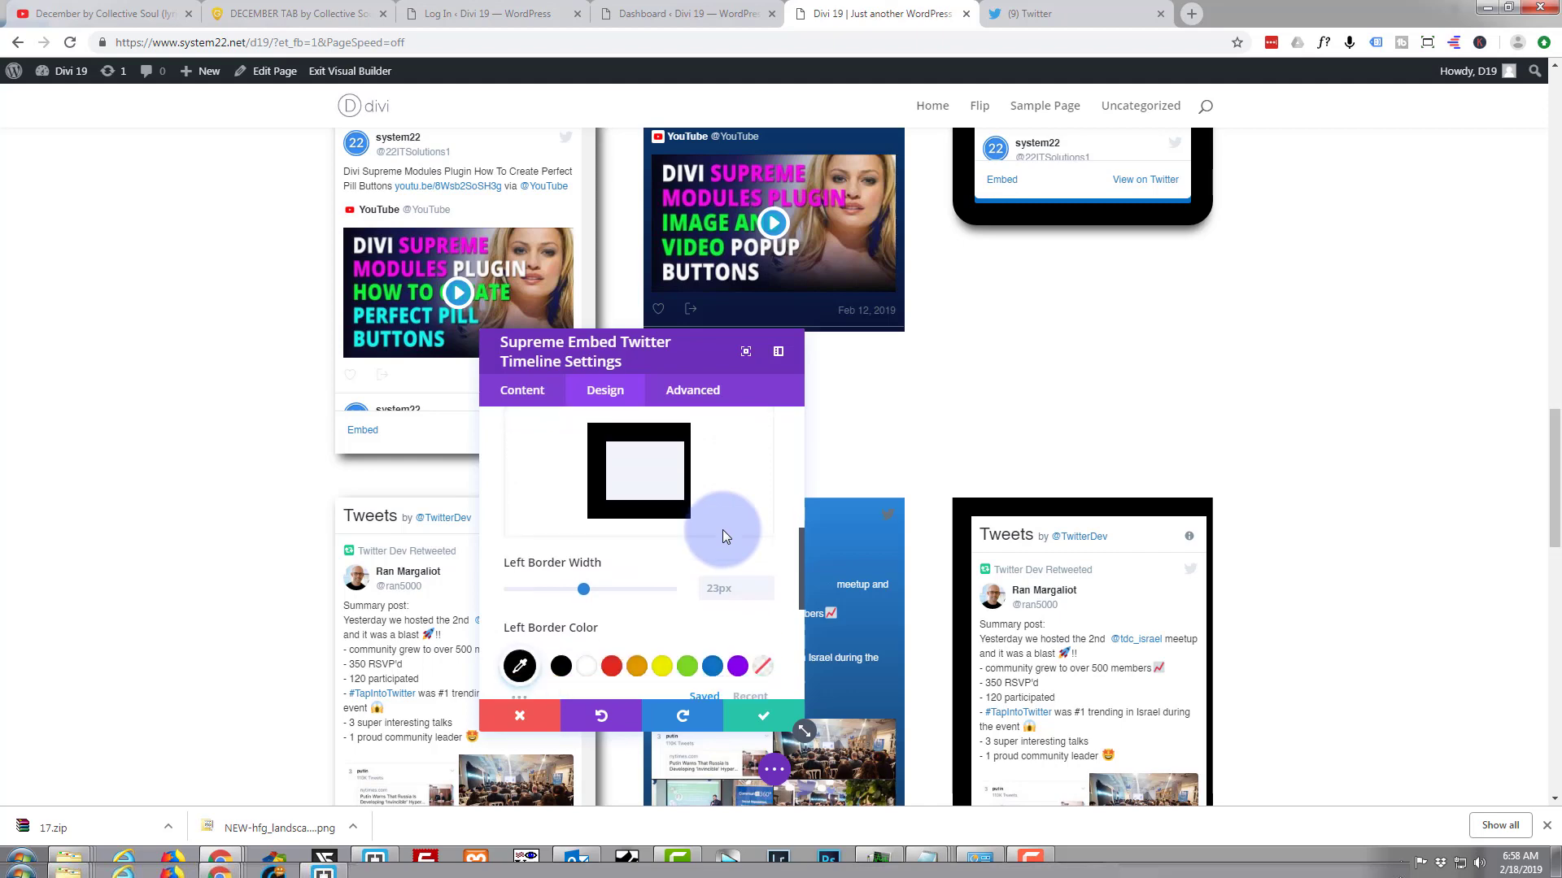
left_click_drag(583, 478, 538, 484)
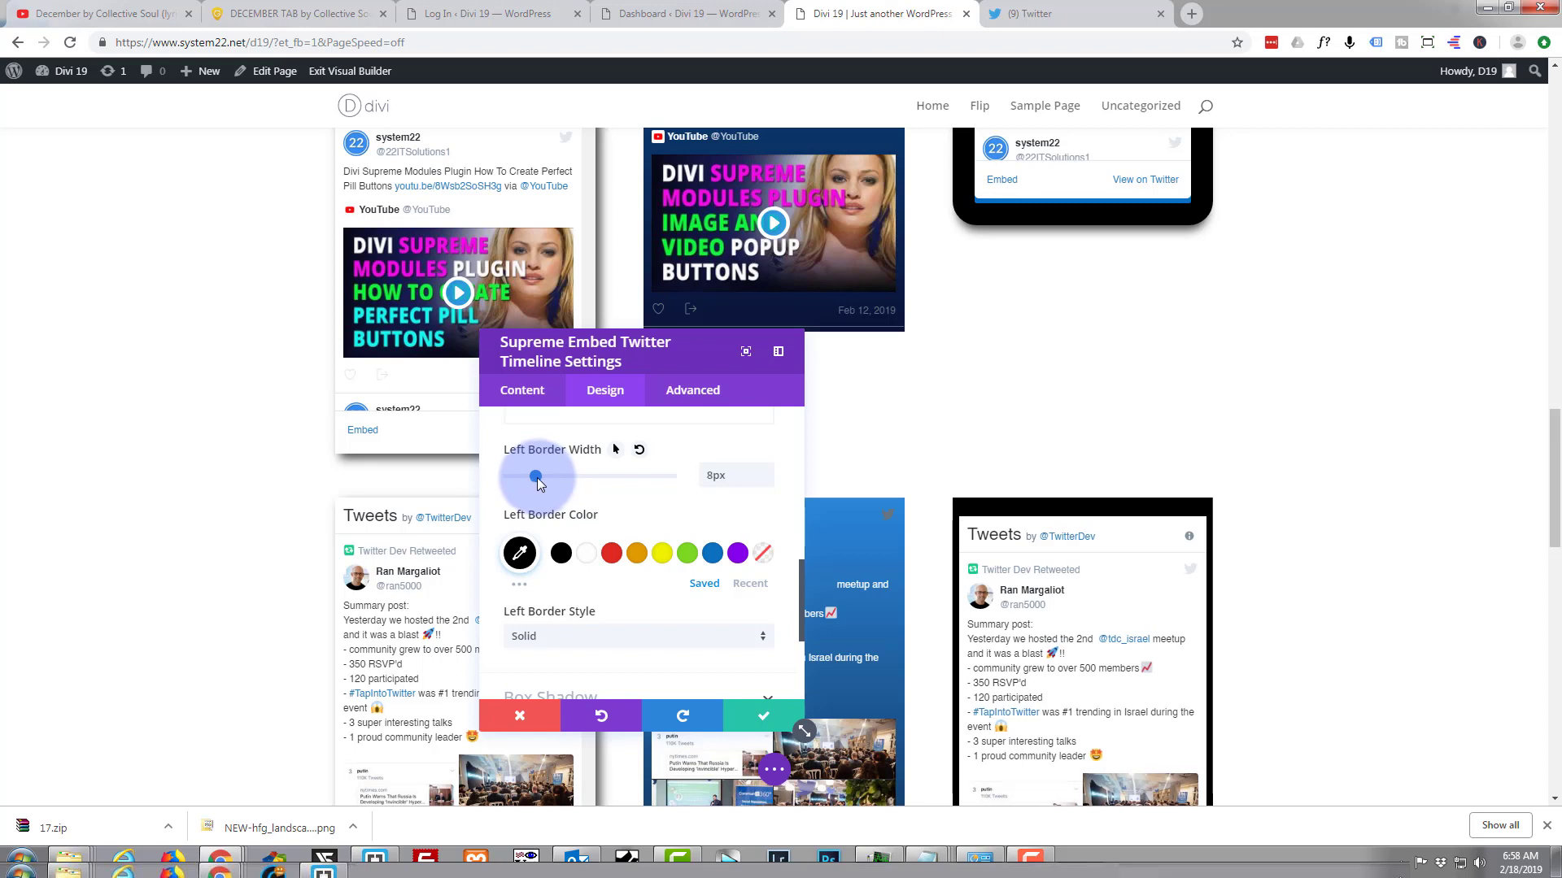
scroll(612, 532, "up", 5)
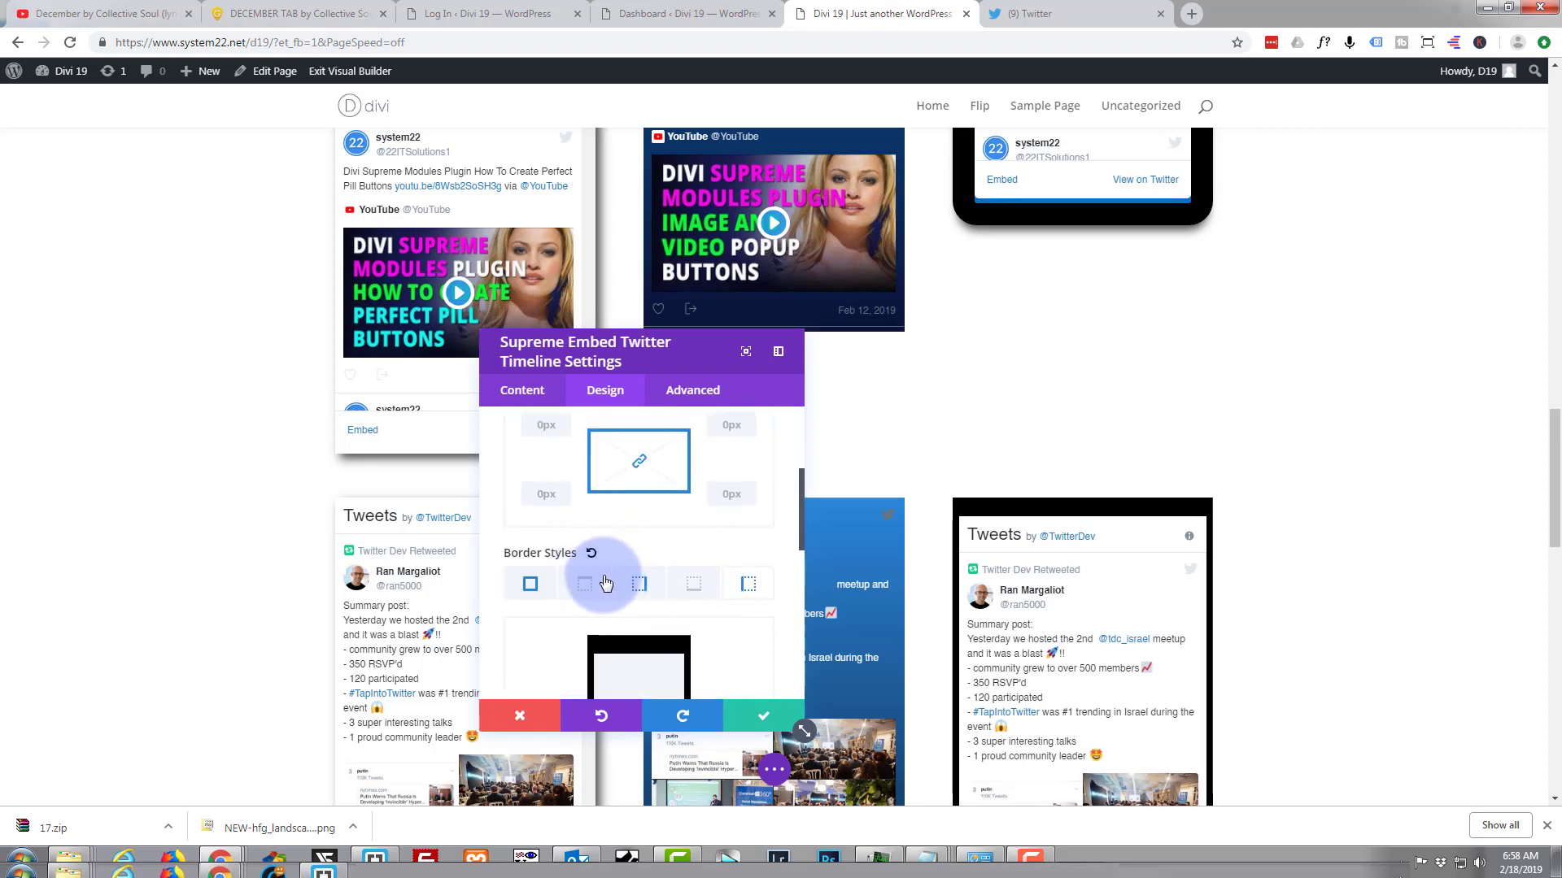
- Increase the phone-styled feed's top border width to 43px
left_click(589, 584)
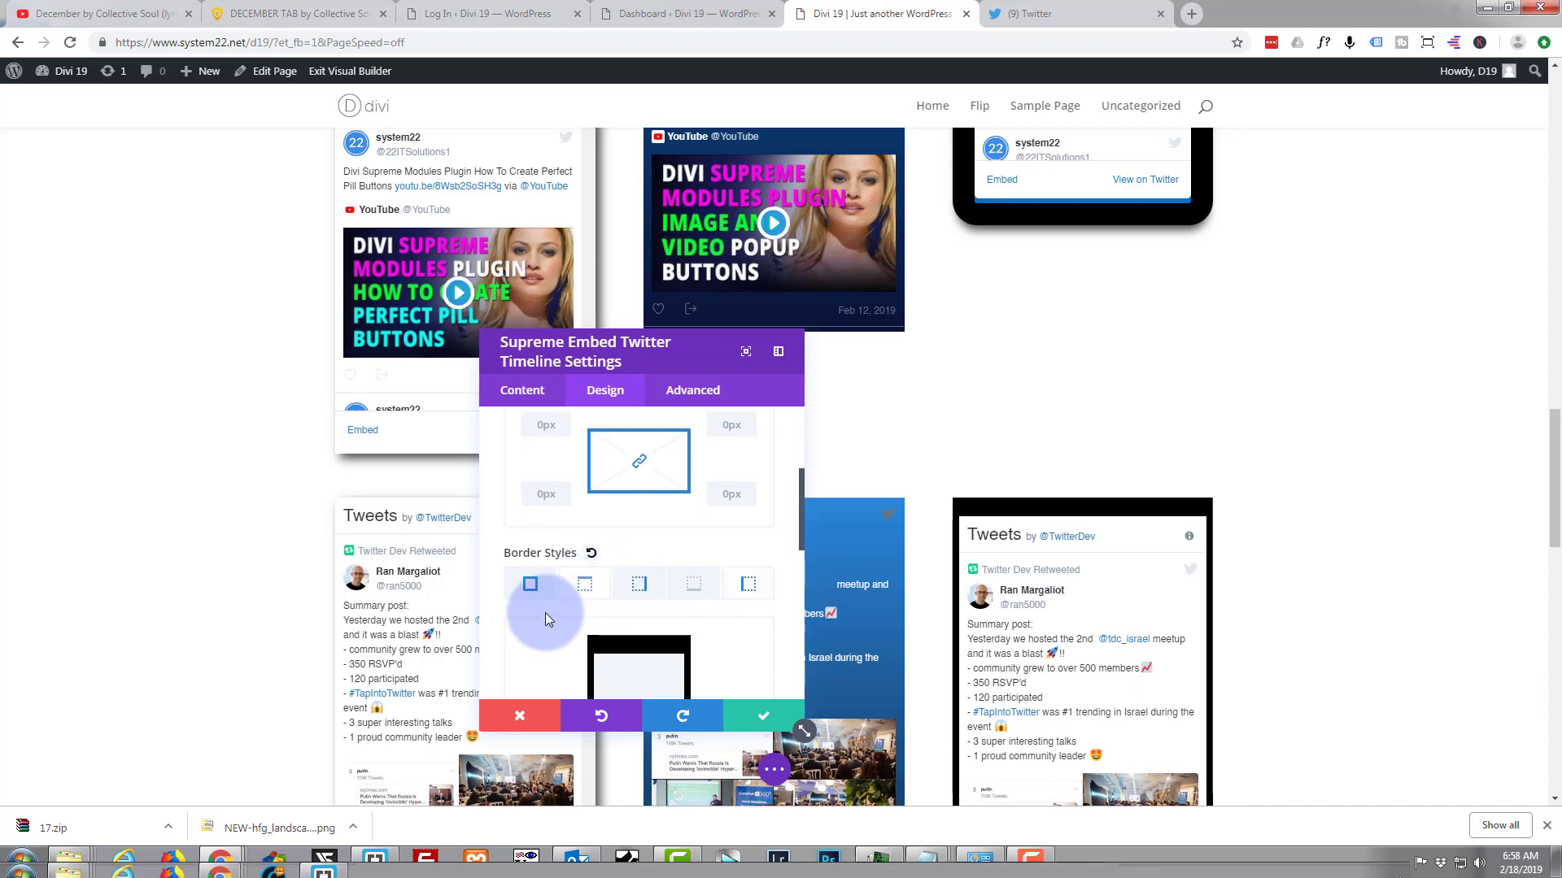
scroll(549, 616, "down", 2)
scroll(550, 616, "down", 1)
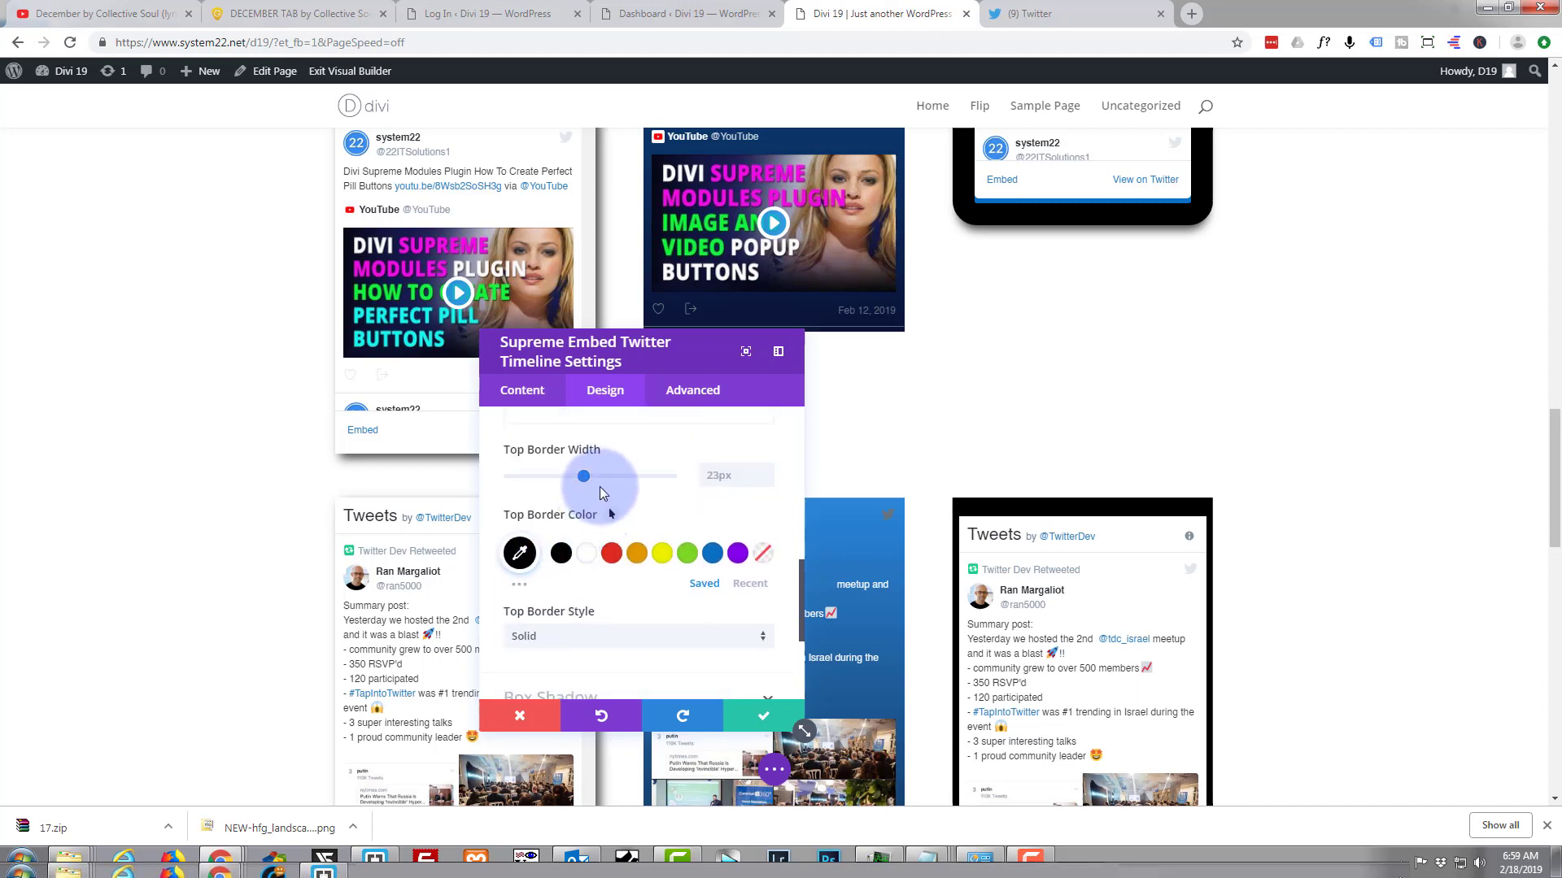
left_click_drag(584, 478, 607, 478)
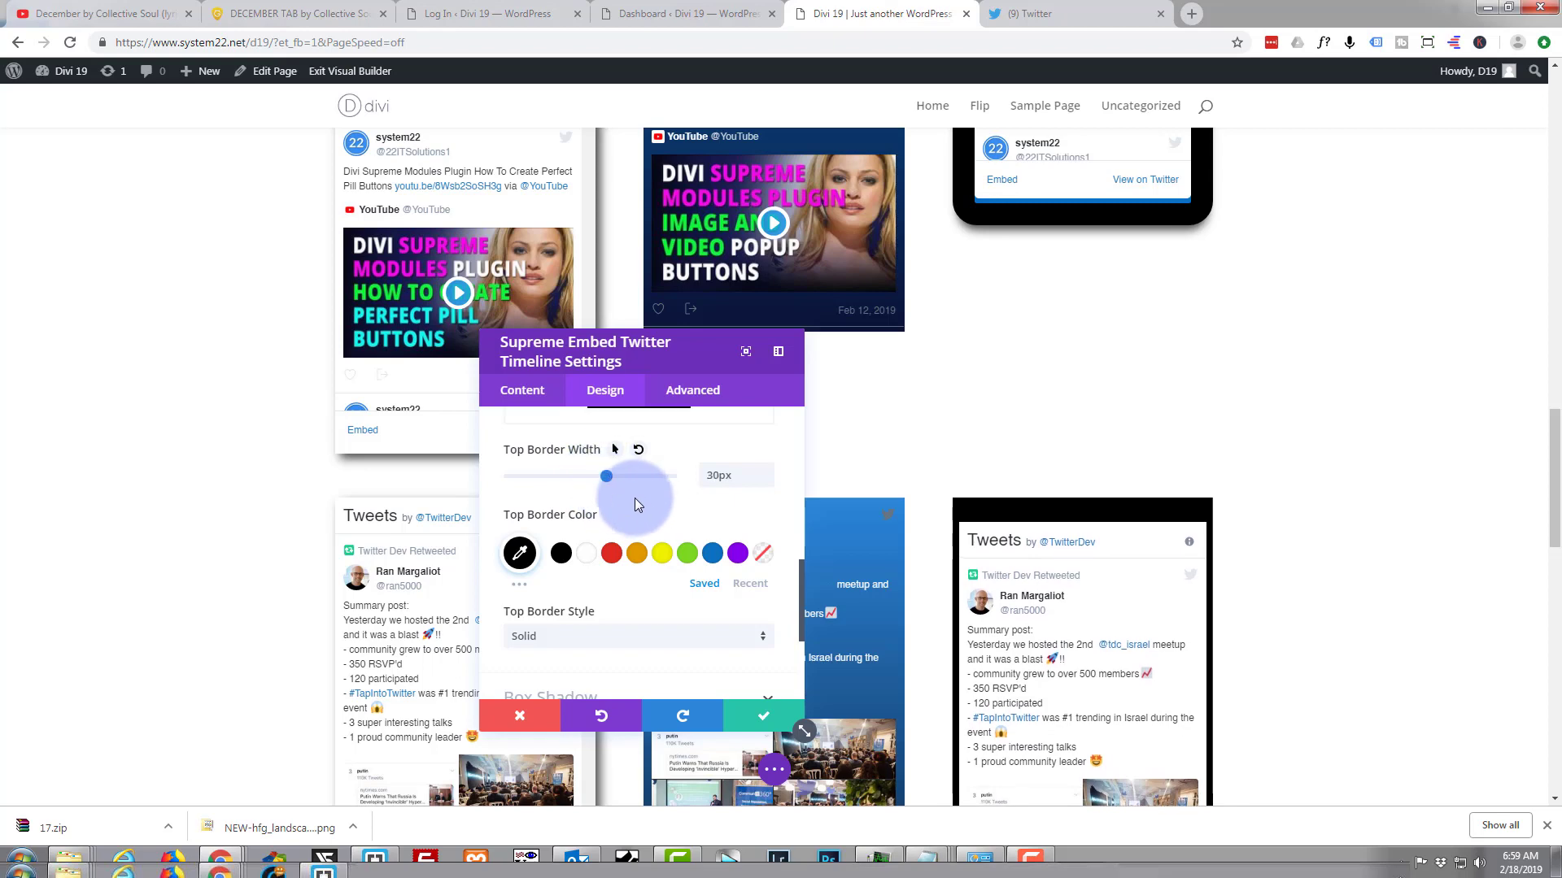
scroll(651, 509, "up", 2)
middle_click(1403, 557)
scroll(1403, 556, "up", 2)
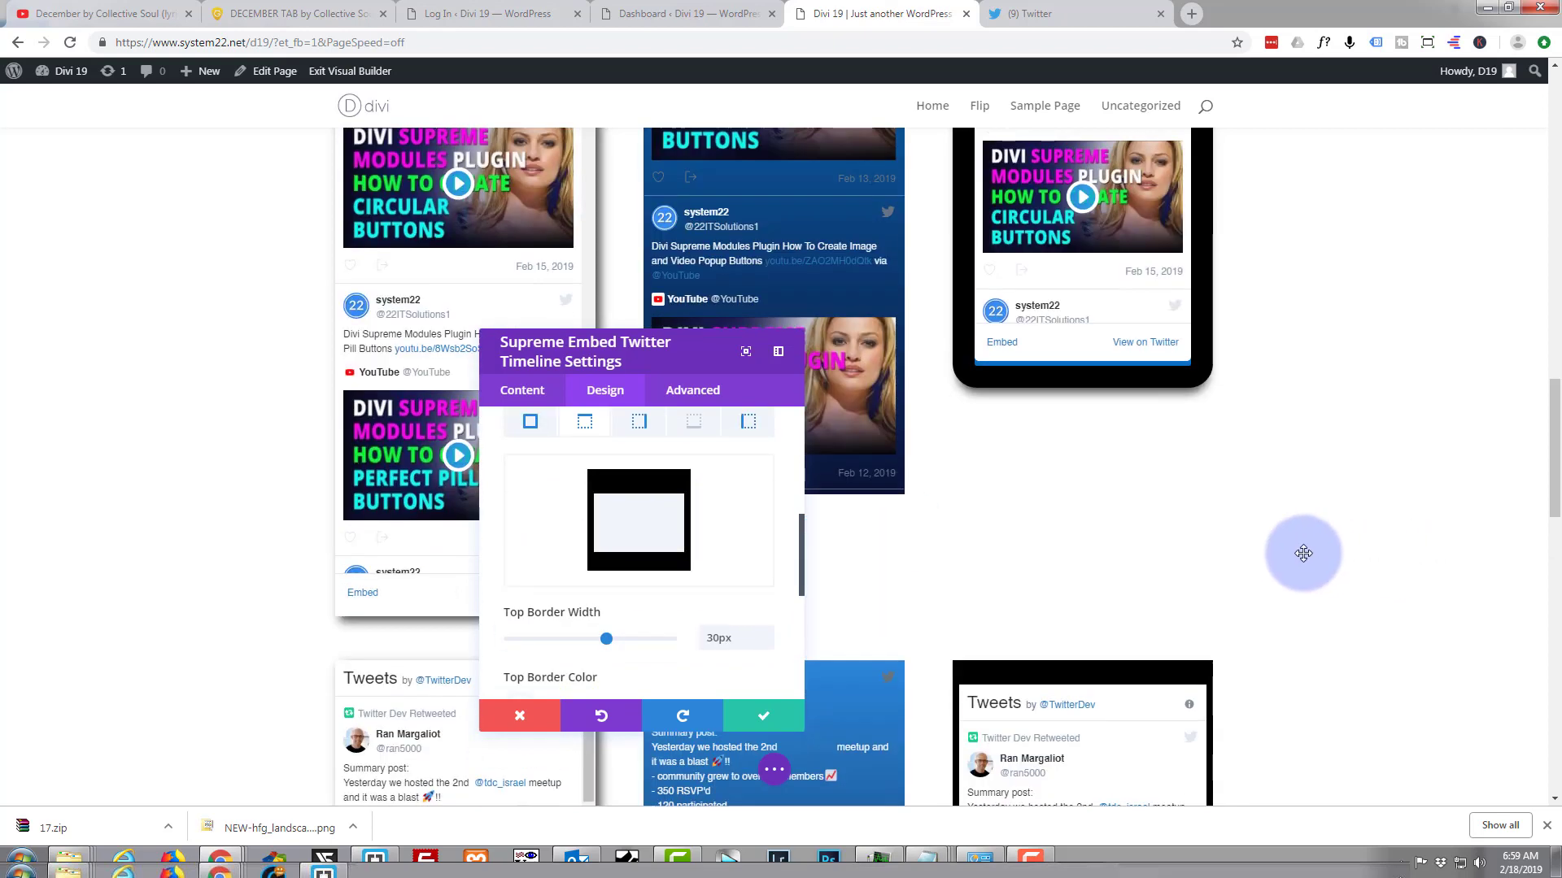
left_click_drag(603, 636, 647, 633)
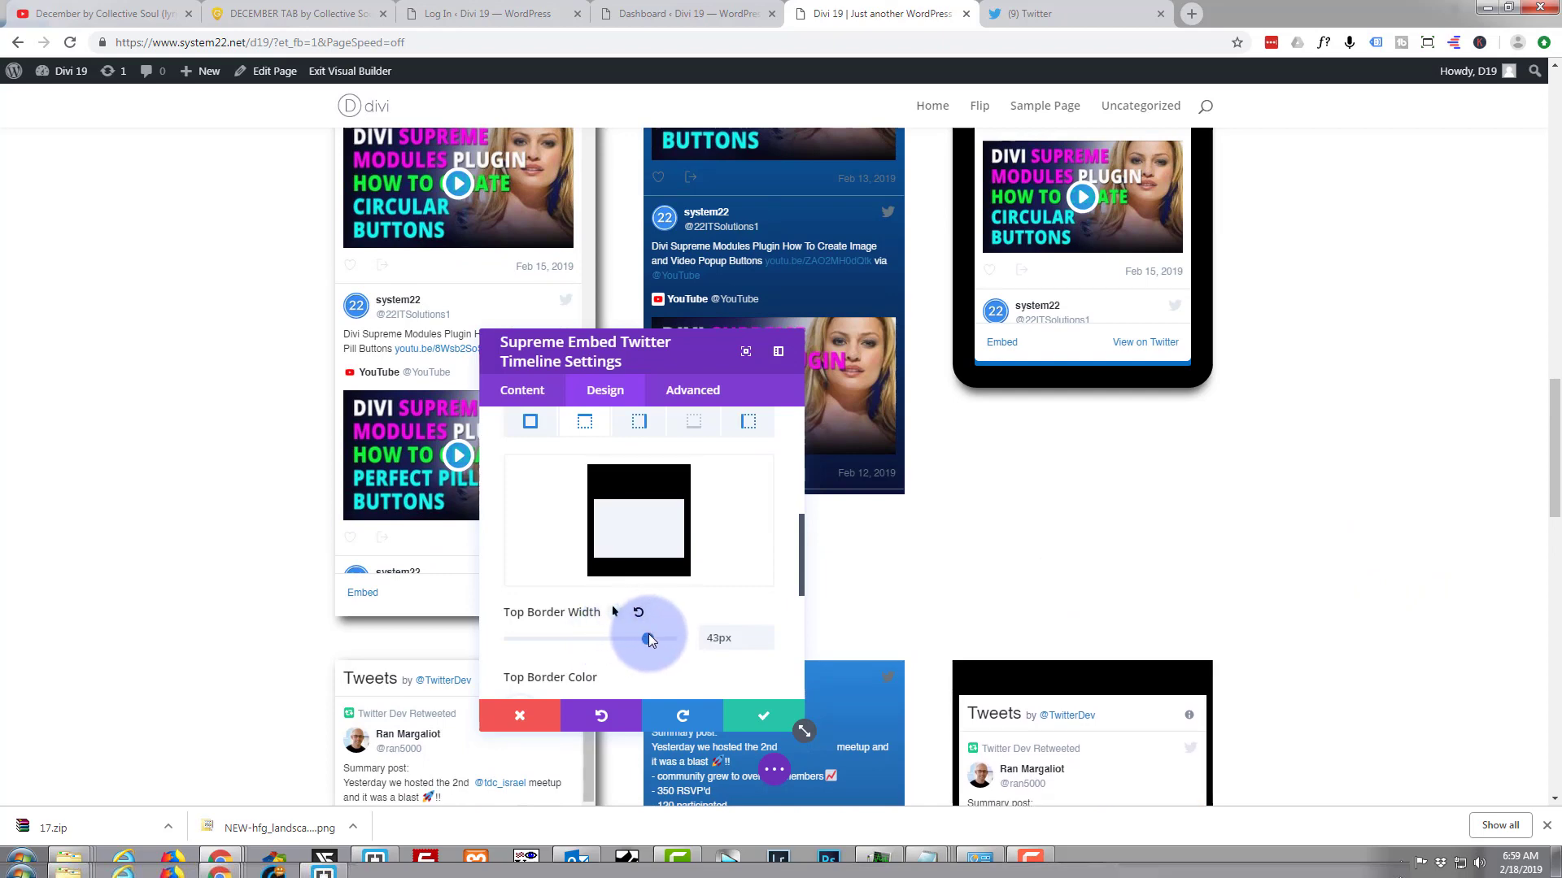
- Increase the phone-styled feed's bottom border width to 50px
scroll(749, 583, "up", 2)
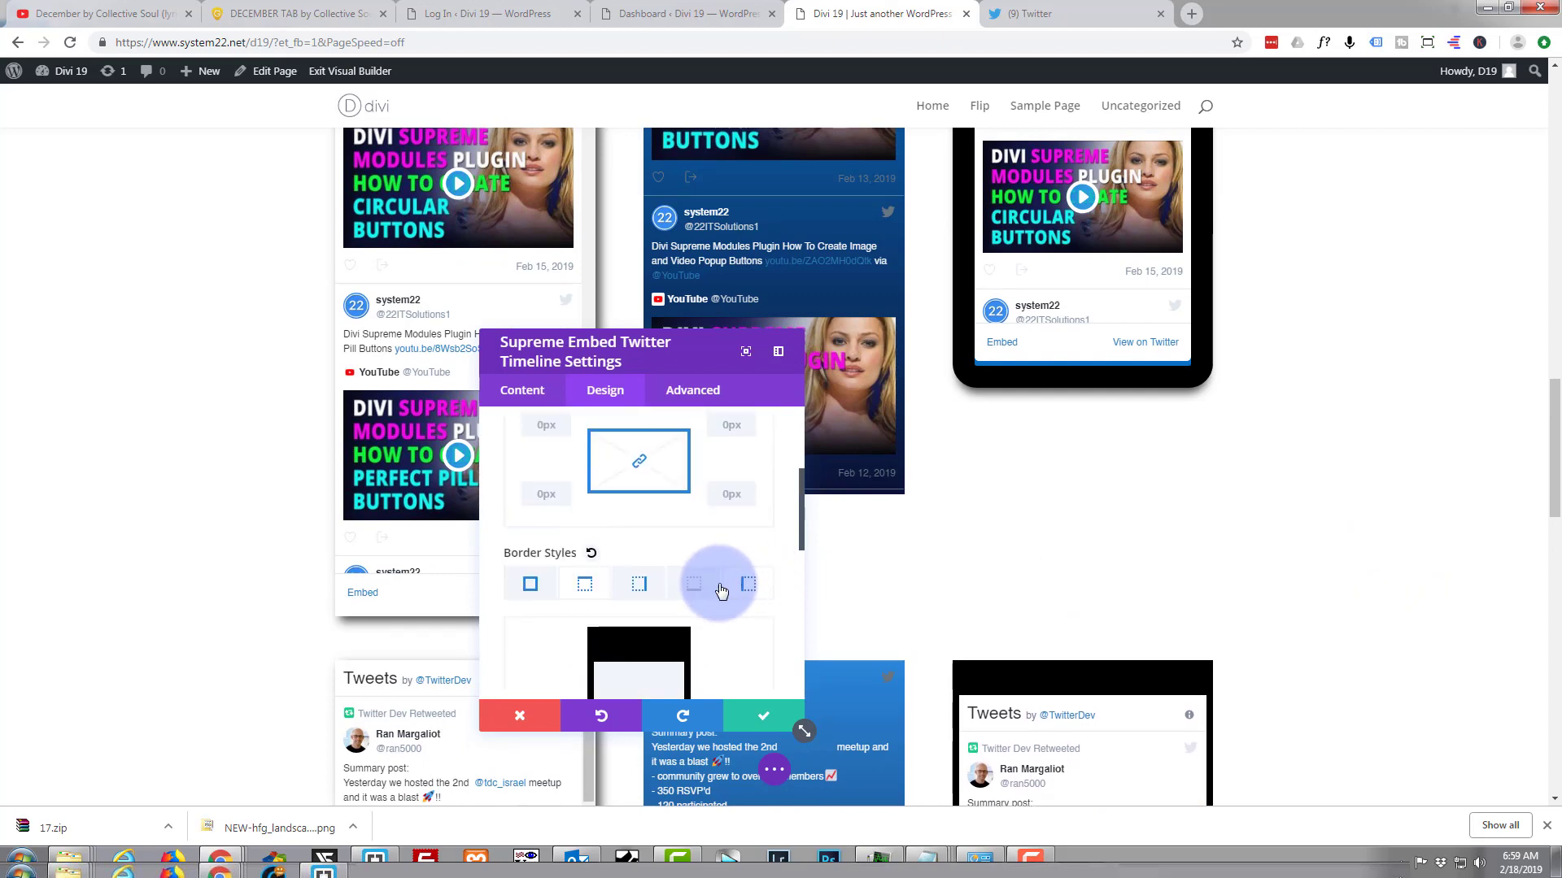
left_click(694, 584)
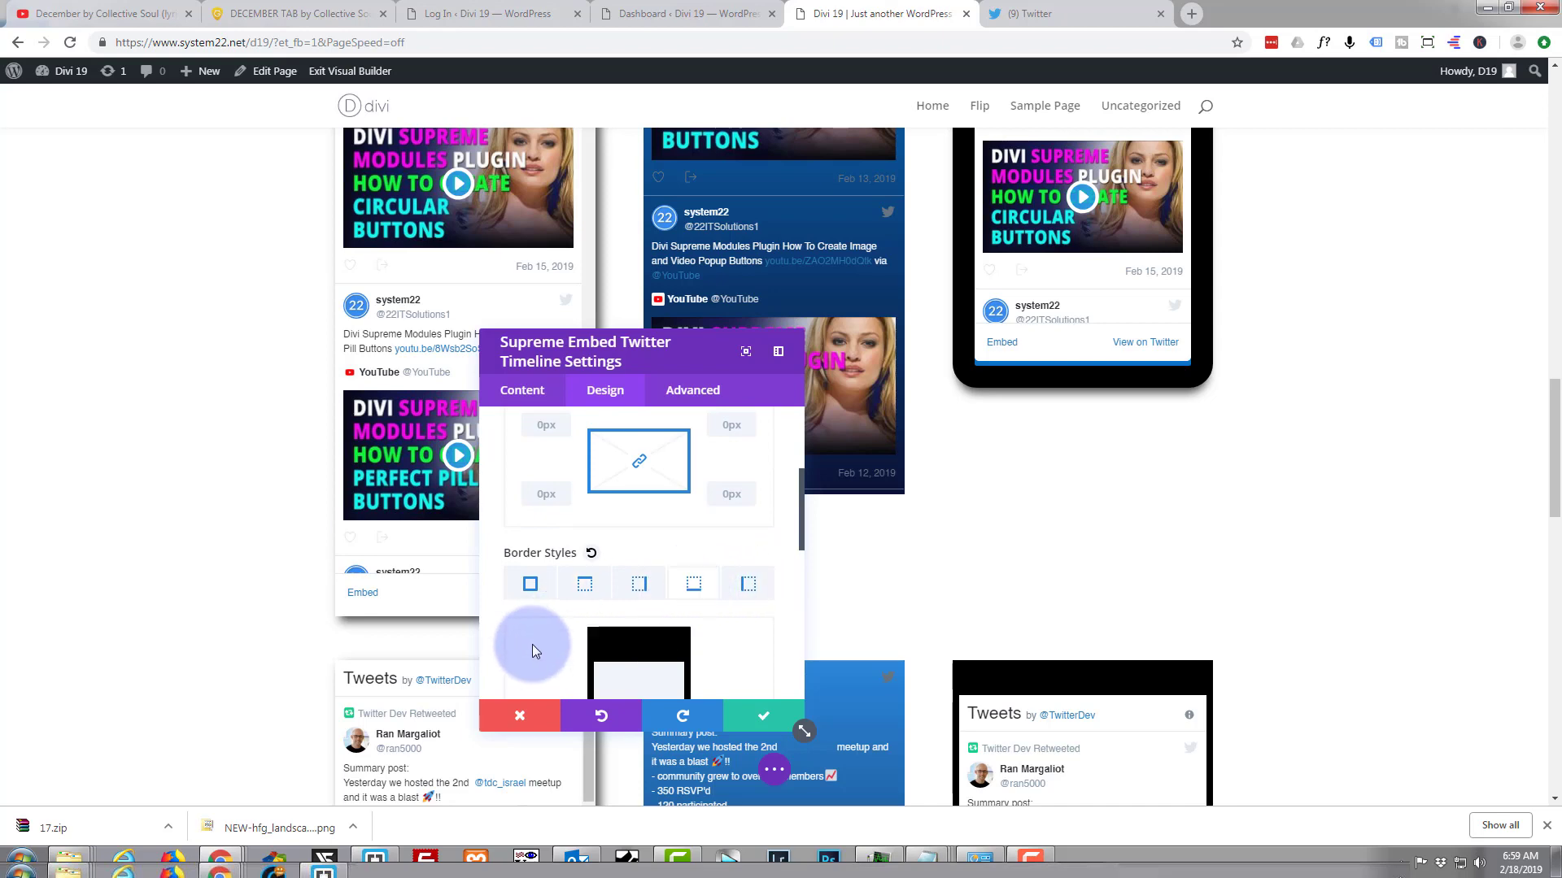
scroll(532, 642, "down", 5)
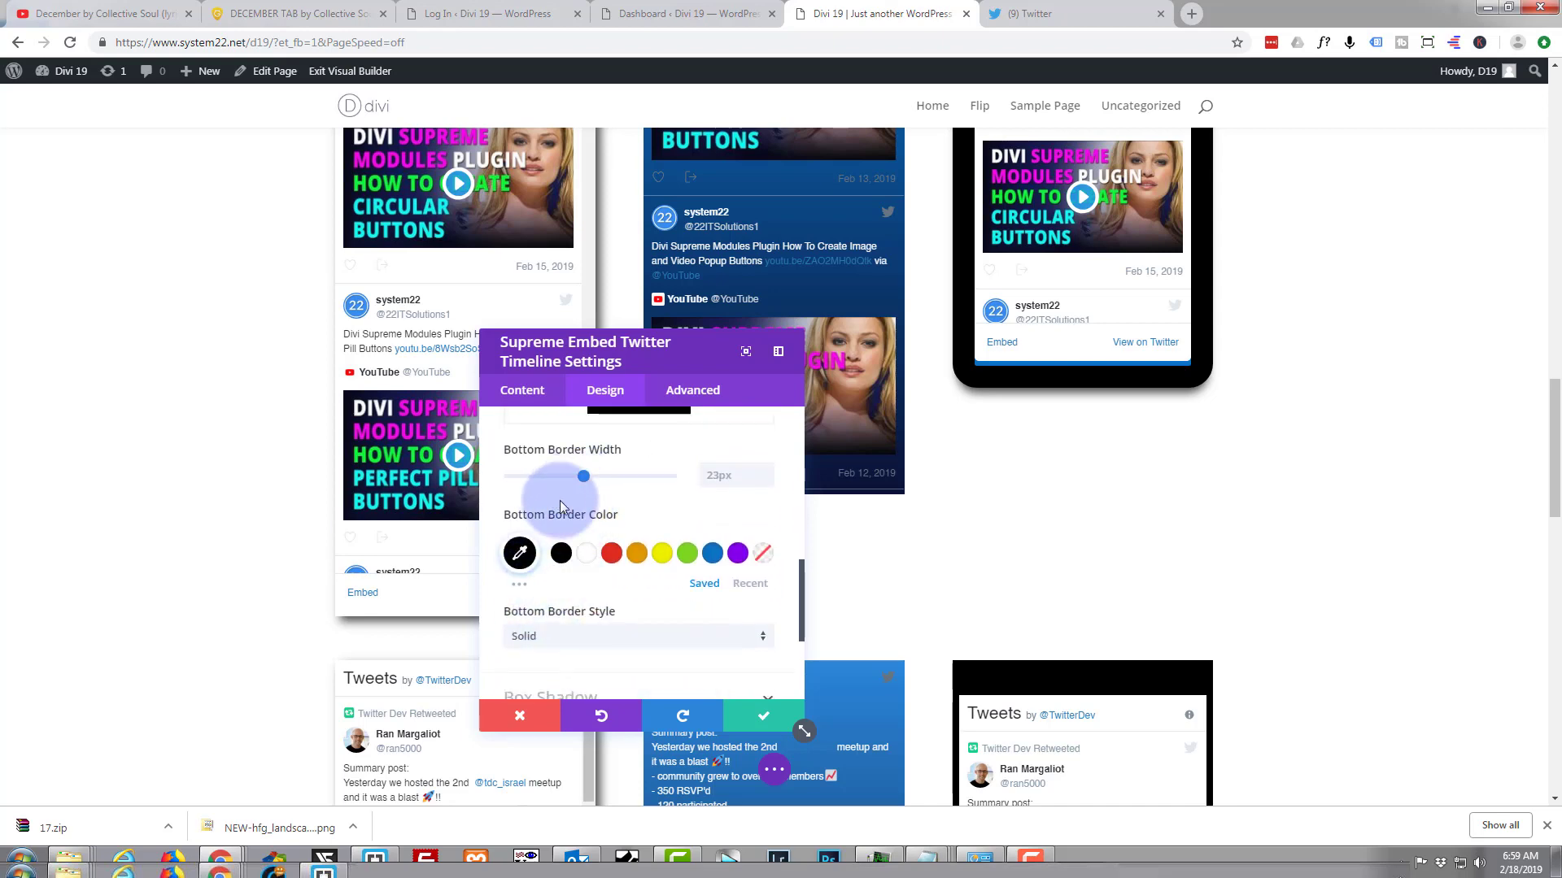
scroll(559, 506, "up", 2)
scroll(1399, 614, "down", 8)
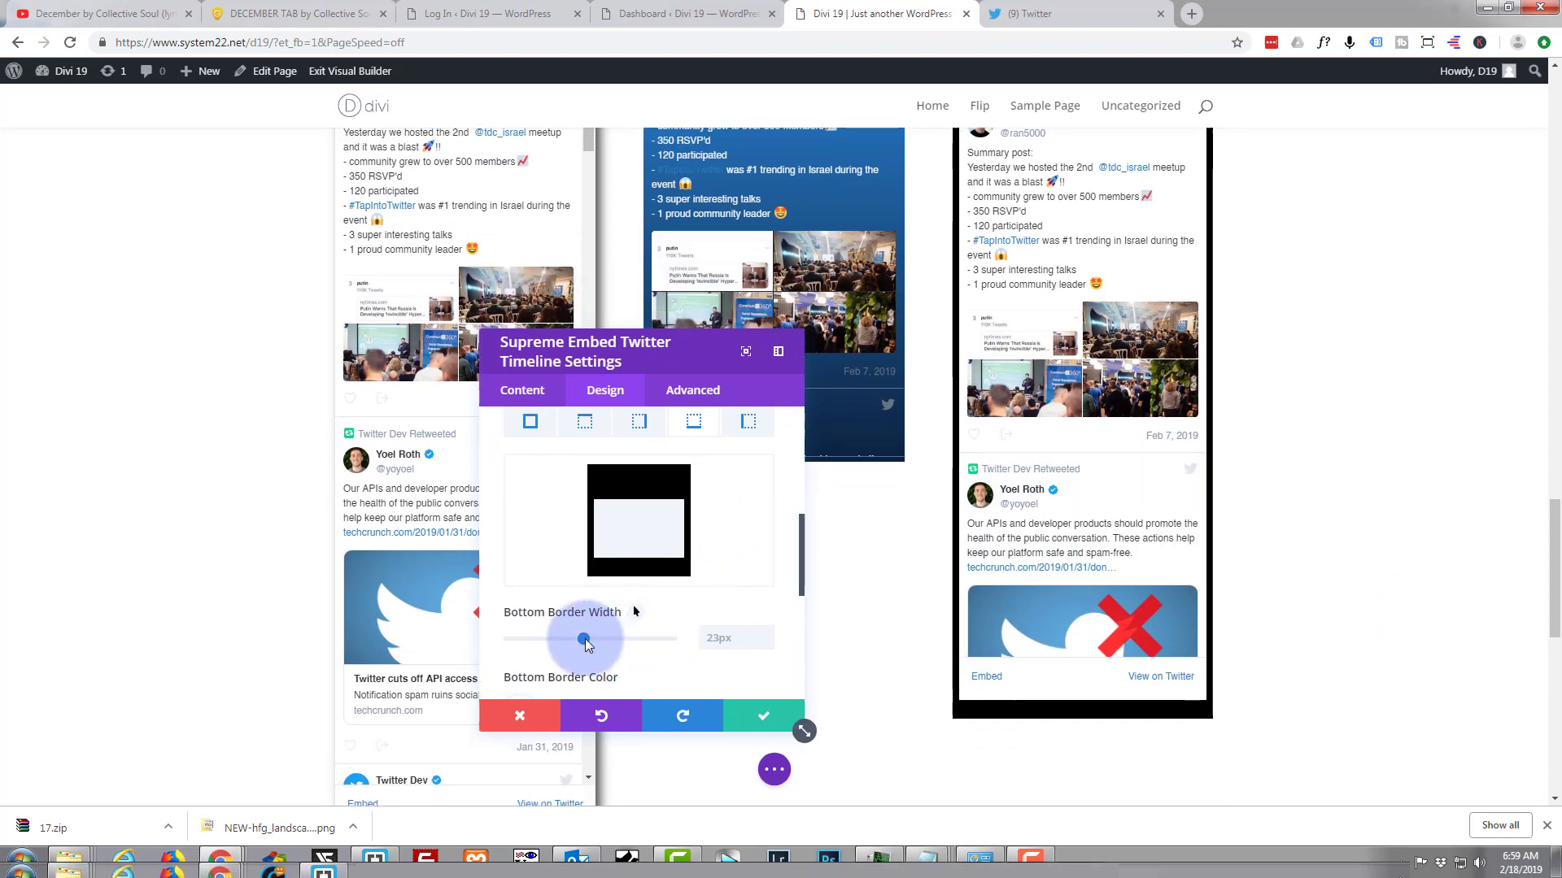
left_click_drag(582, 634, 670, 645)
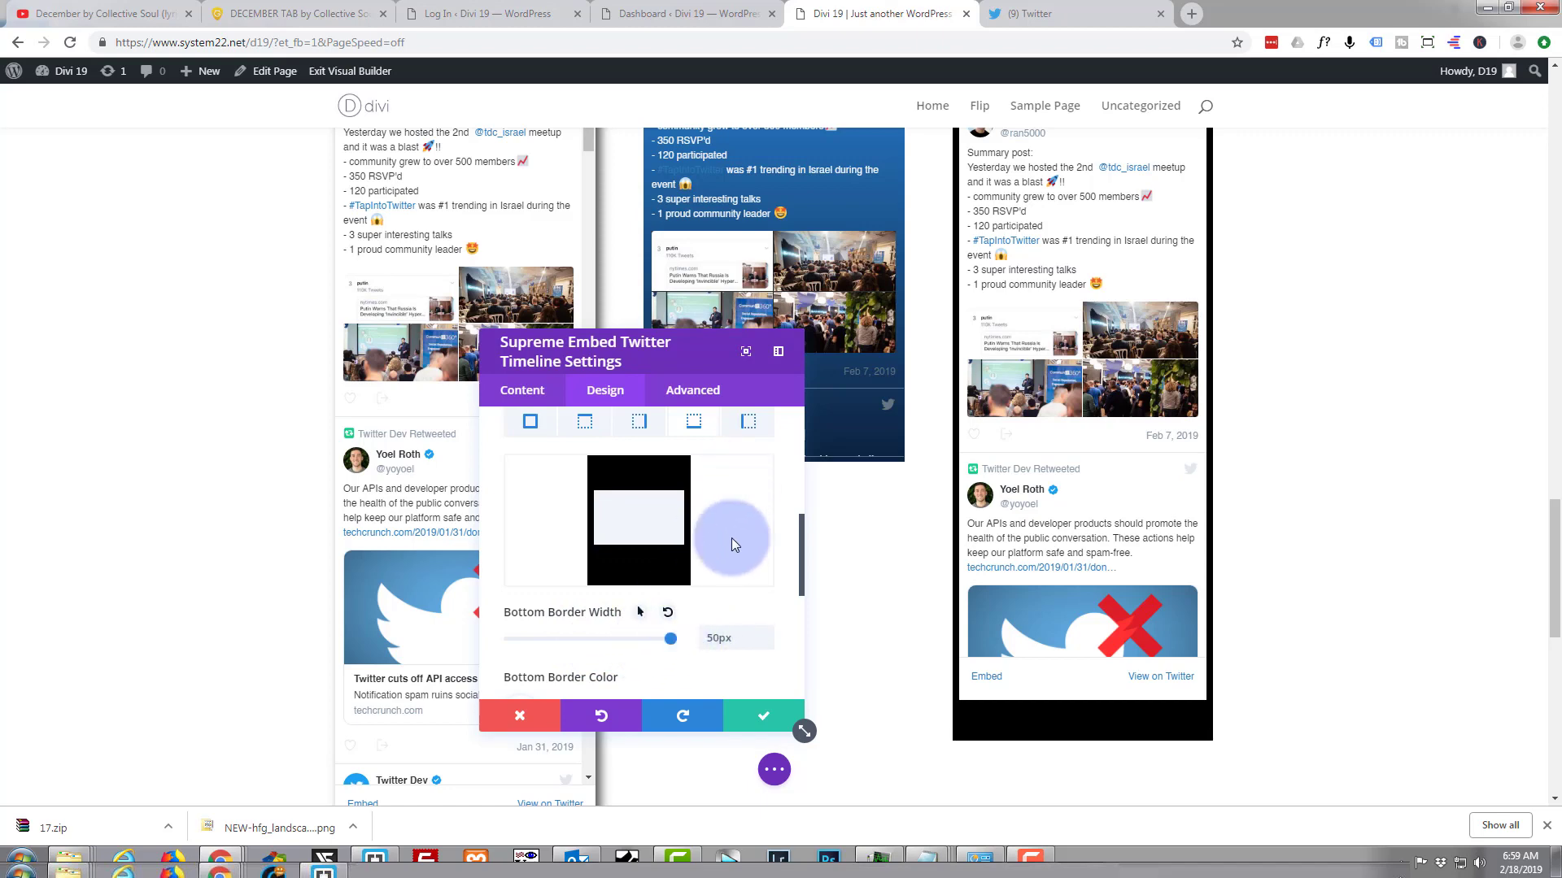
scroll(1321, 504, "up", 3)
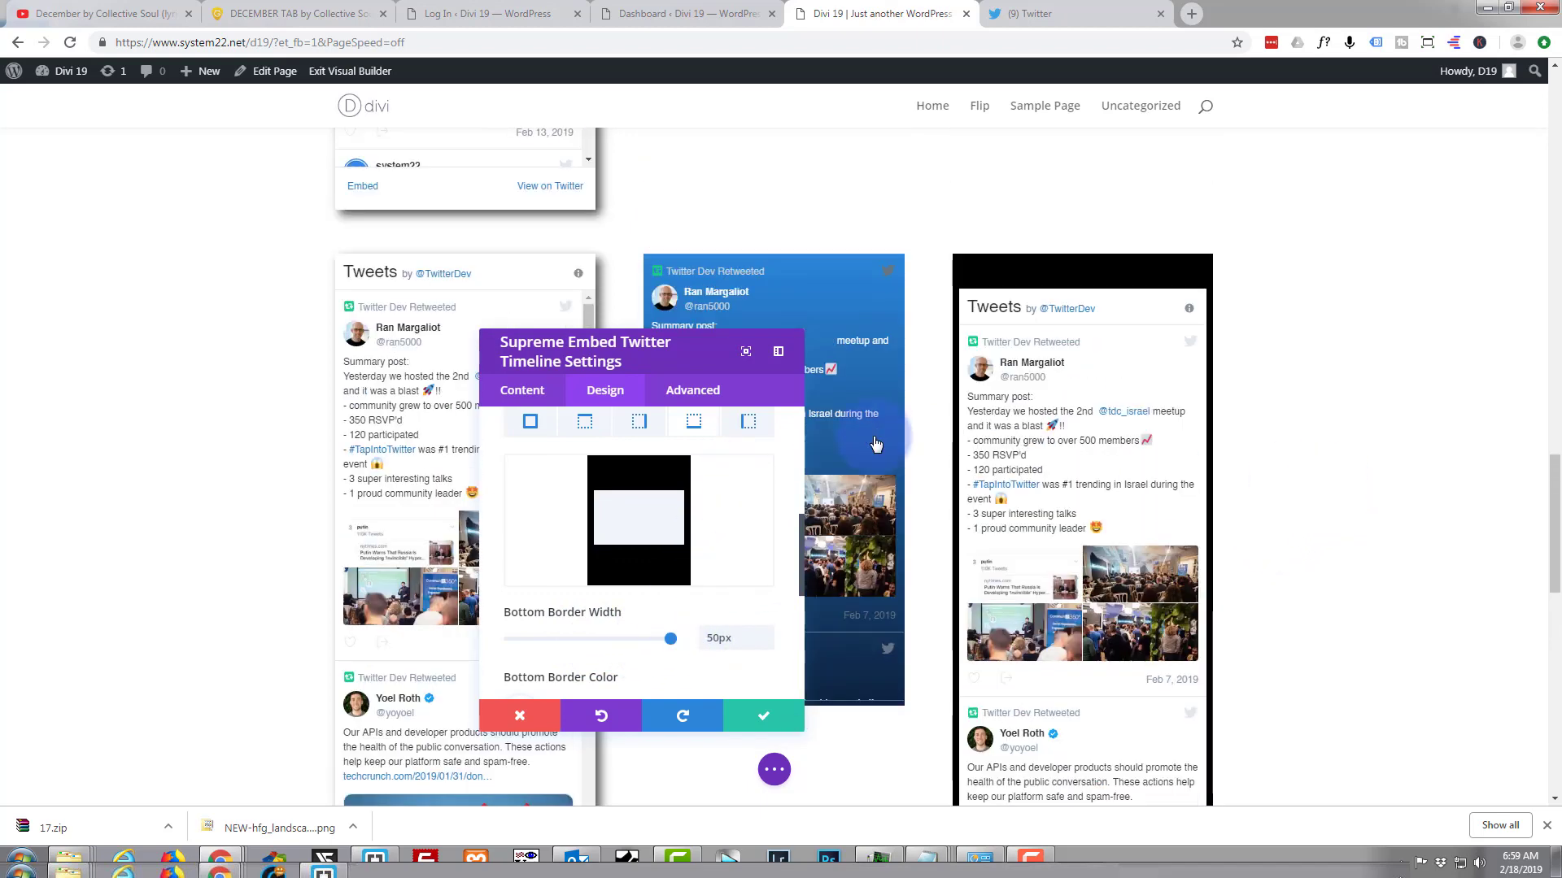
left_click(606, 398)
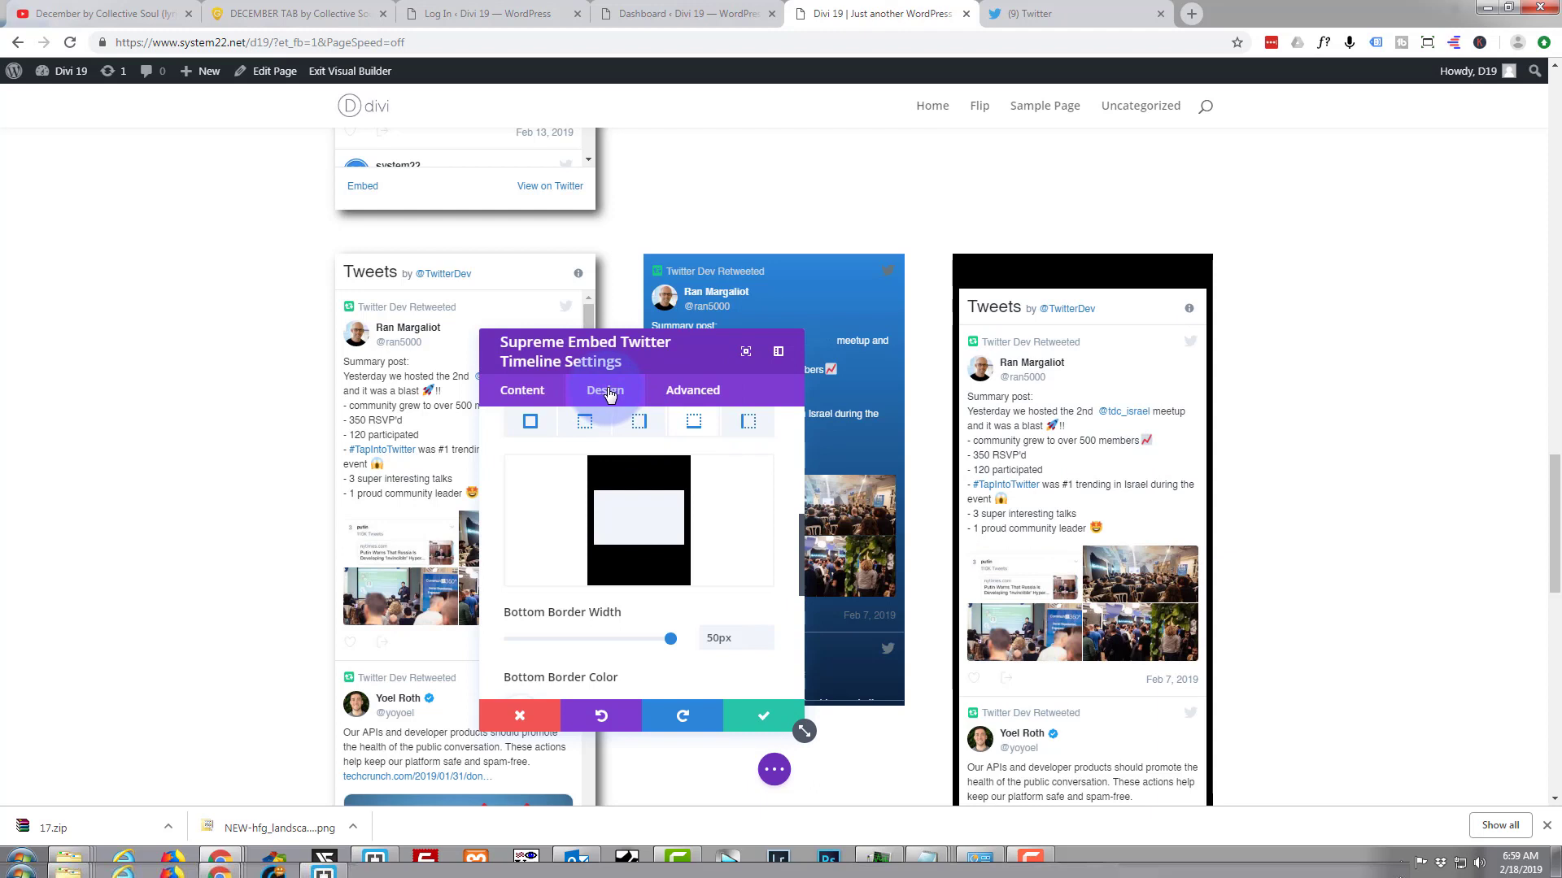
- Reduce the phone-styled timeline's Sizing height to 485px
scroll(561, 556, "up", 4)
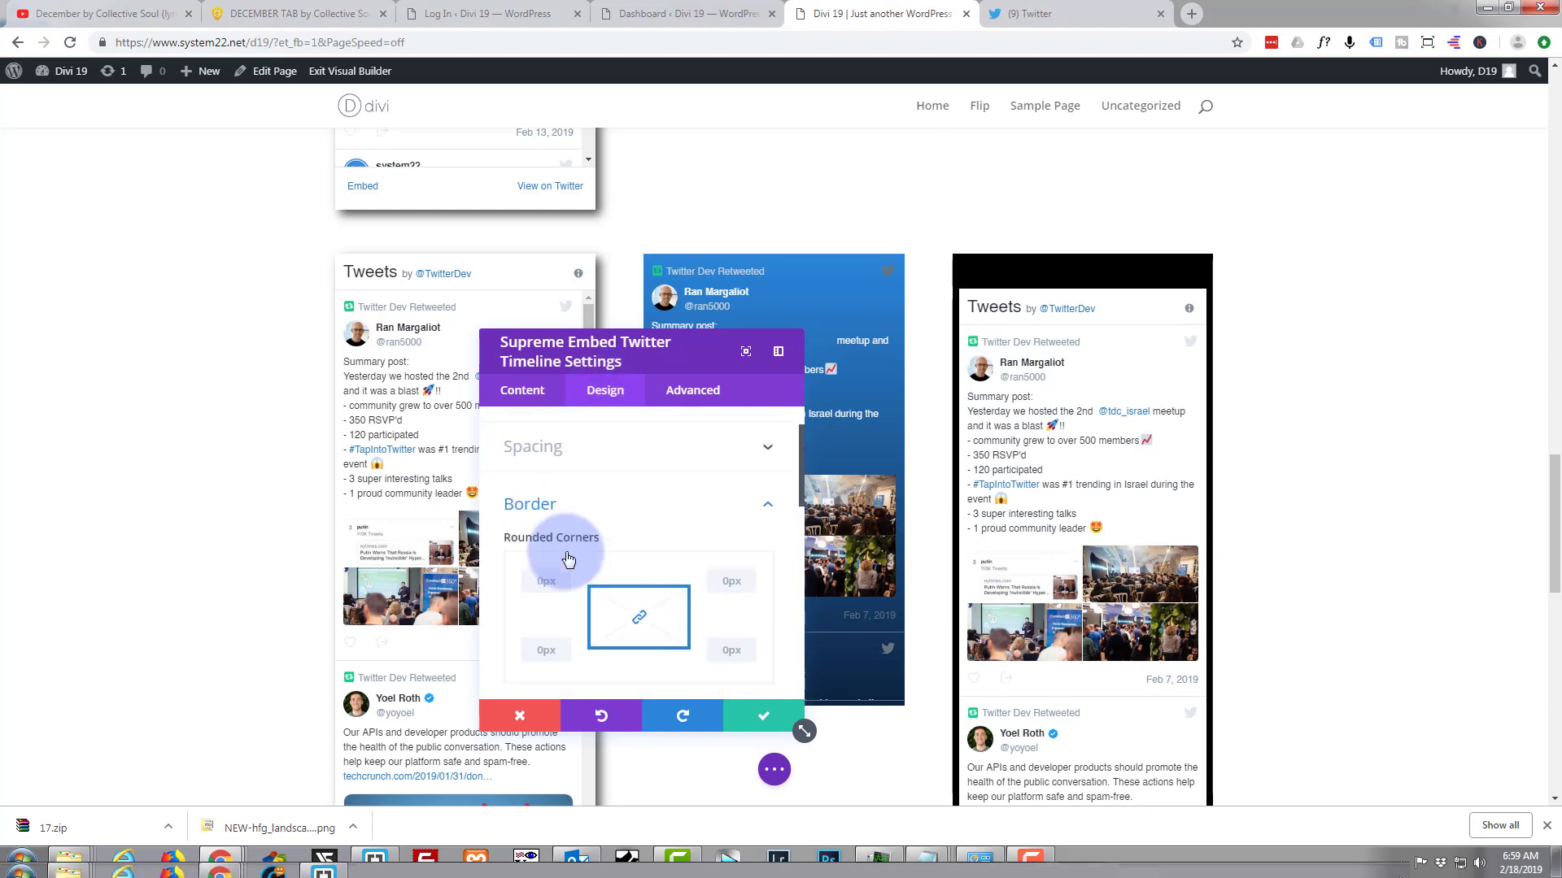
scroll(568, 560, "up", 2)
left_click(647, 464)
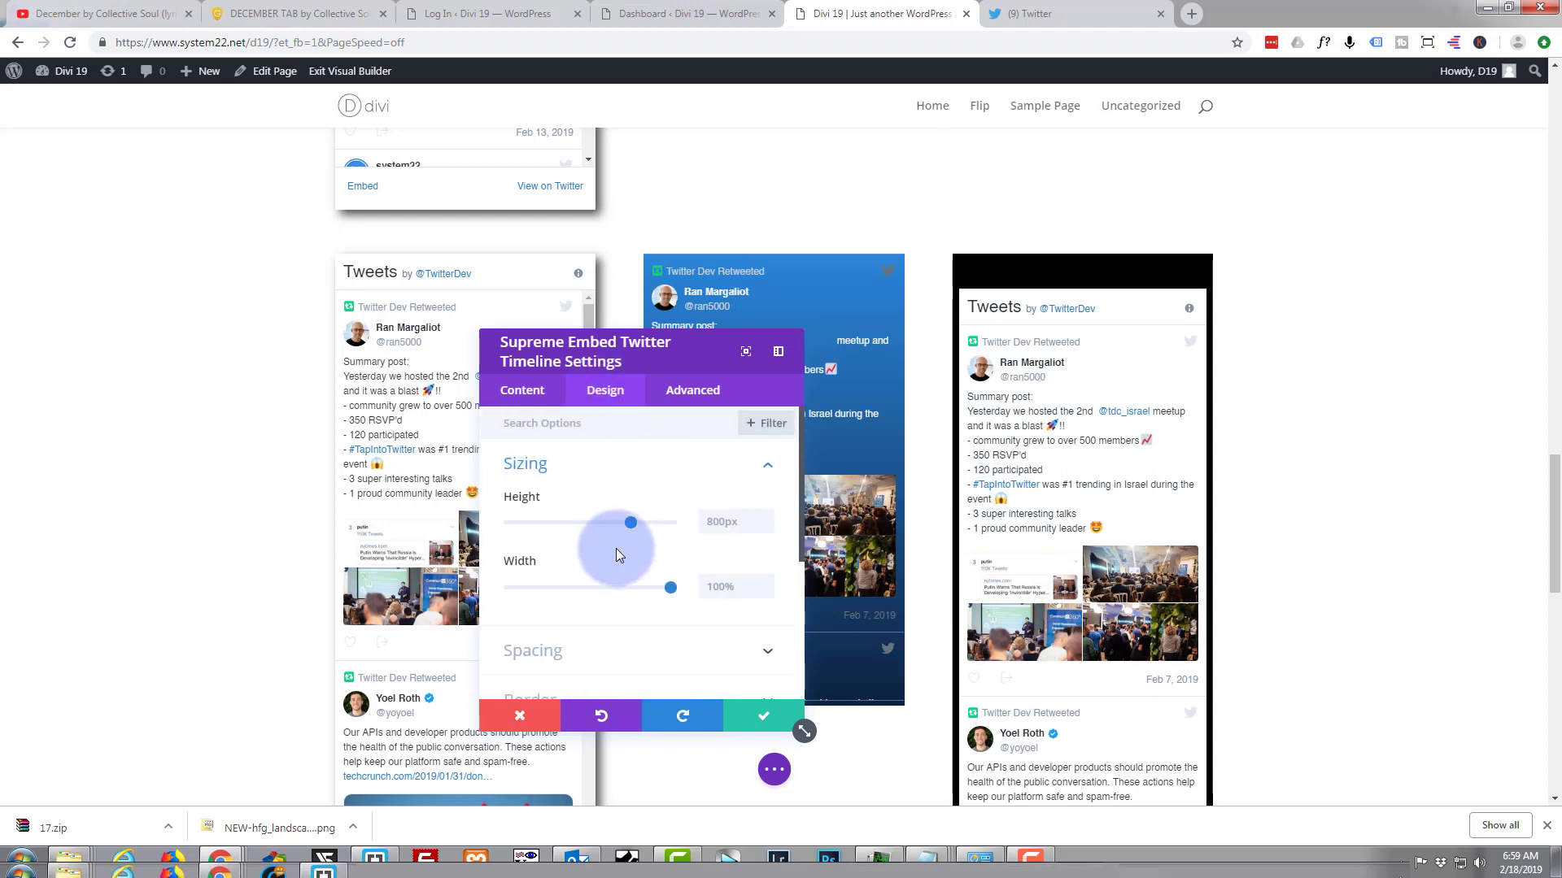
left_click_drag(627, 520, 568, 527)
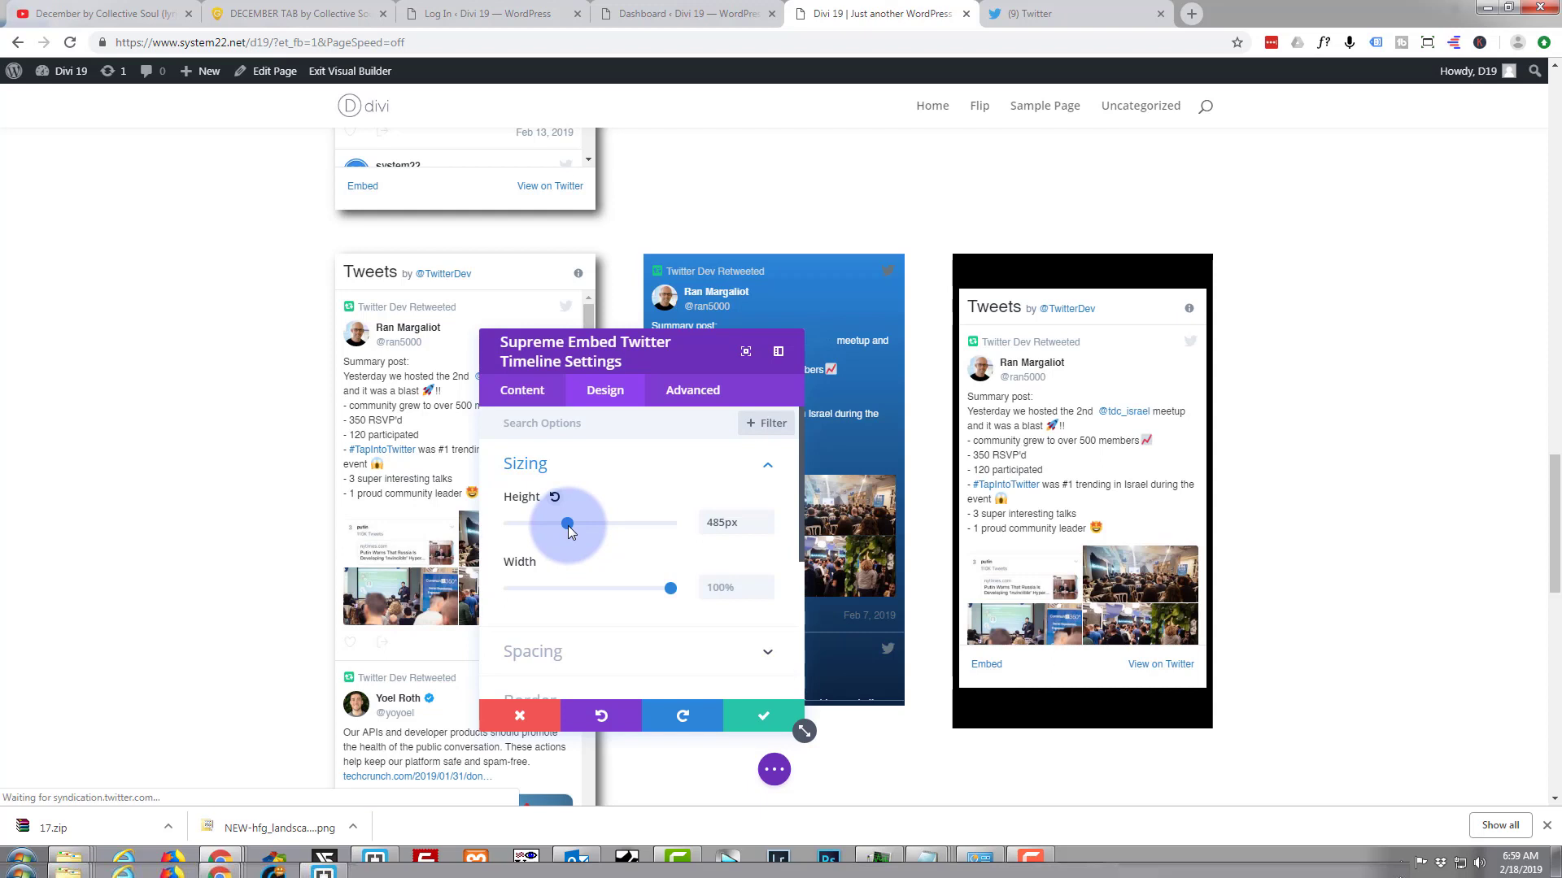
- Round all four of the timeline's border corners to 30px
scroll(602, 562, "down", 3)
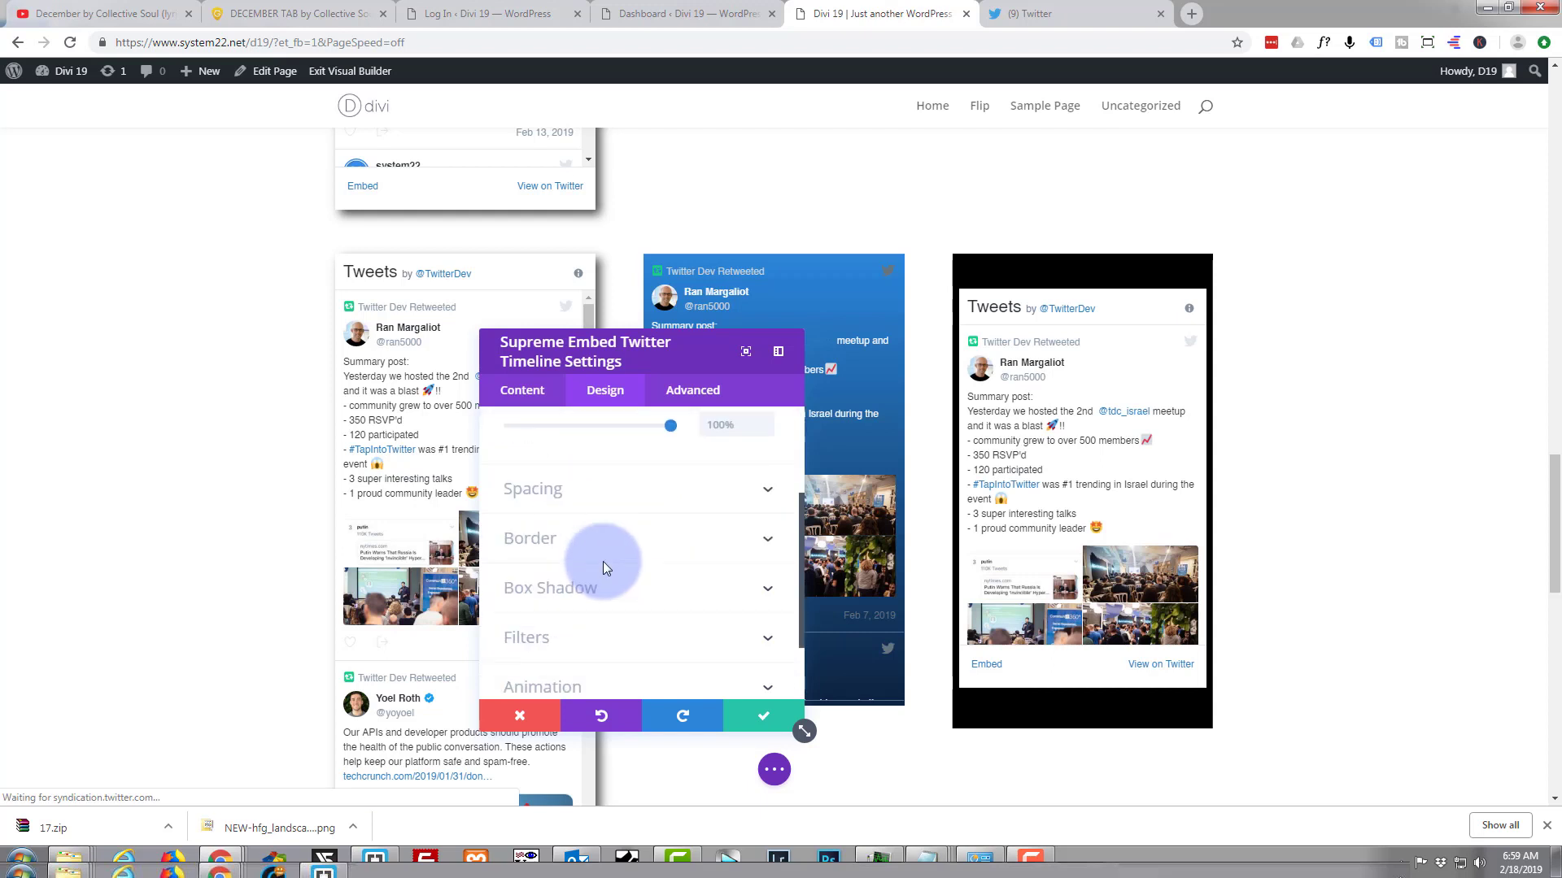
scroll(603, 561, "down", 1)
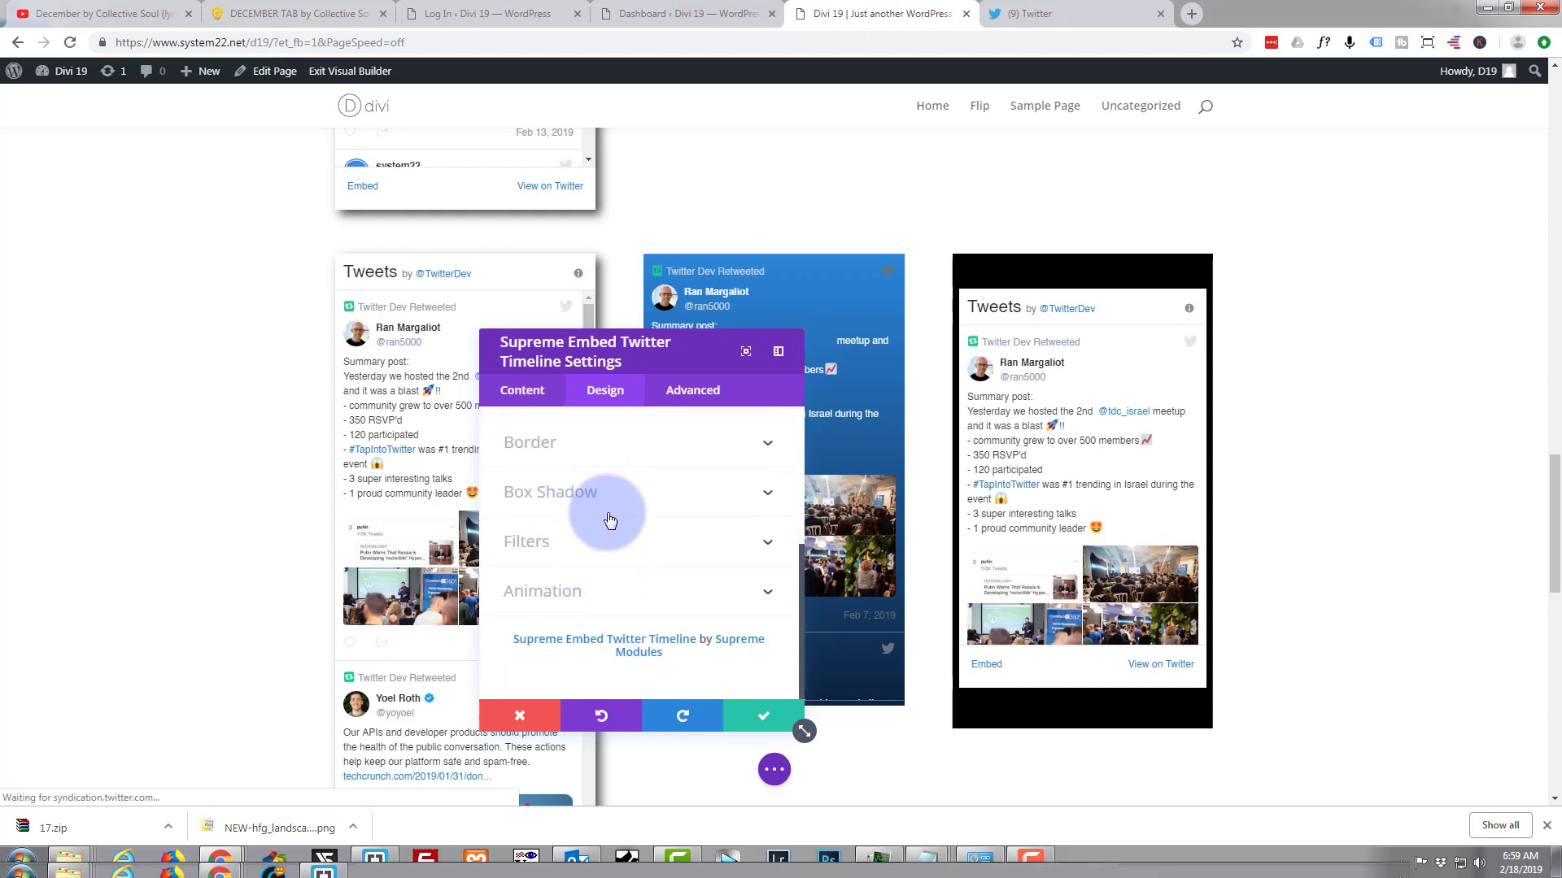
left_click(637, 453)
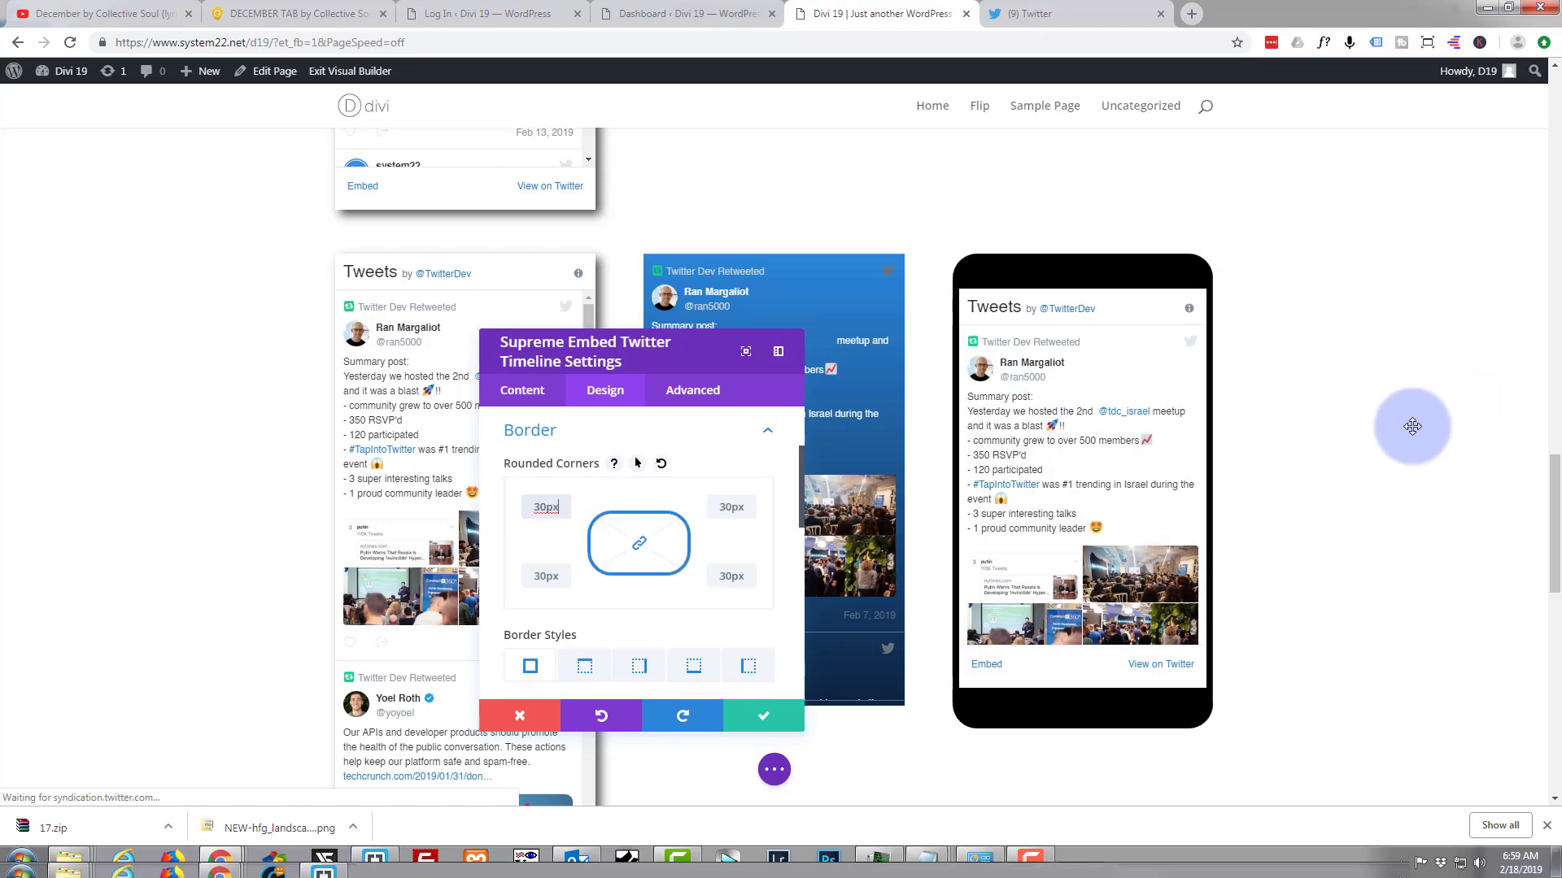
scroll(1410, 447, "up", 2)
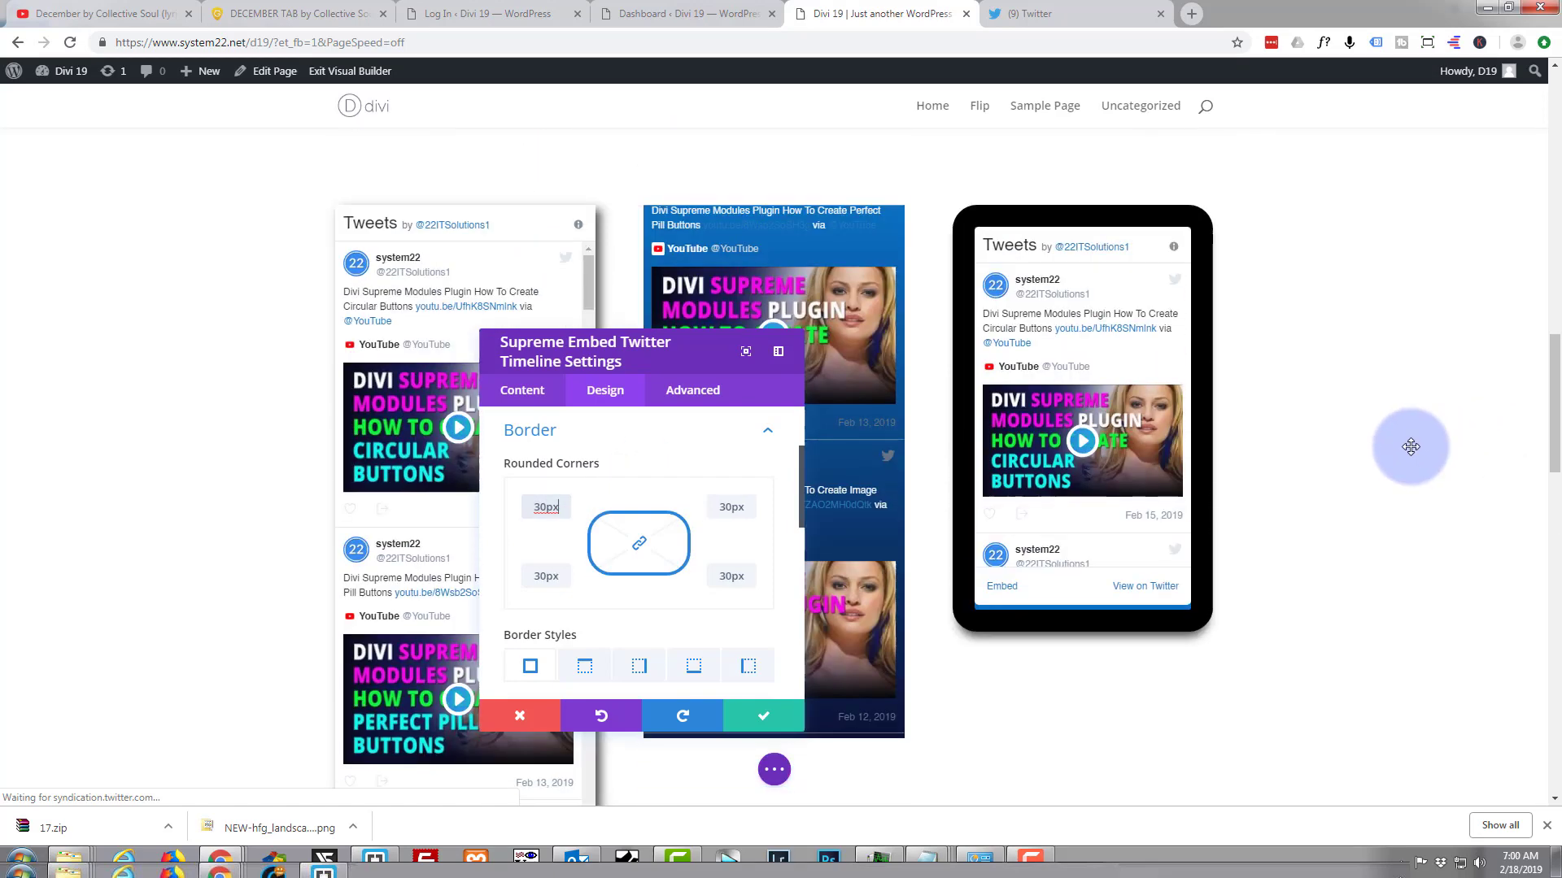
scroll(1410, 447, "down", 4)
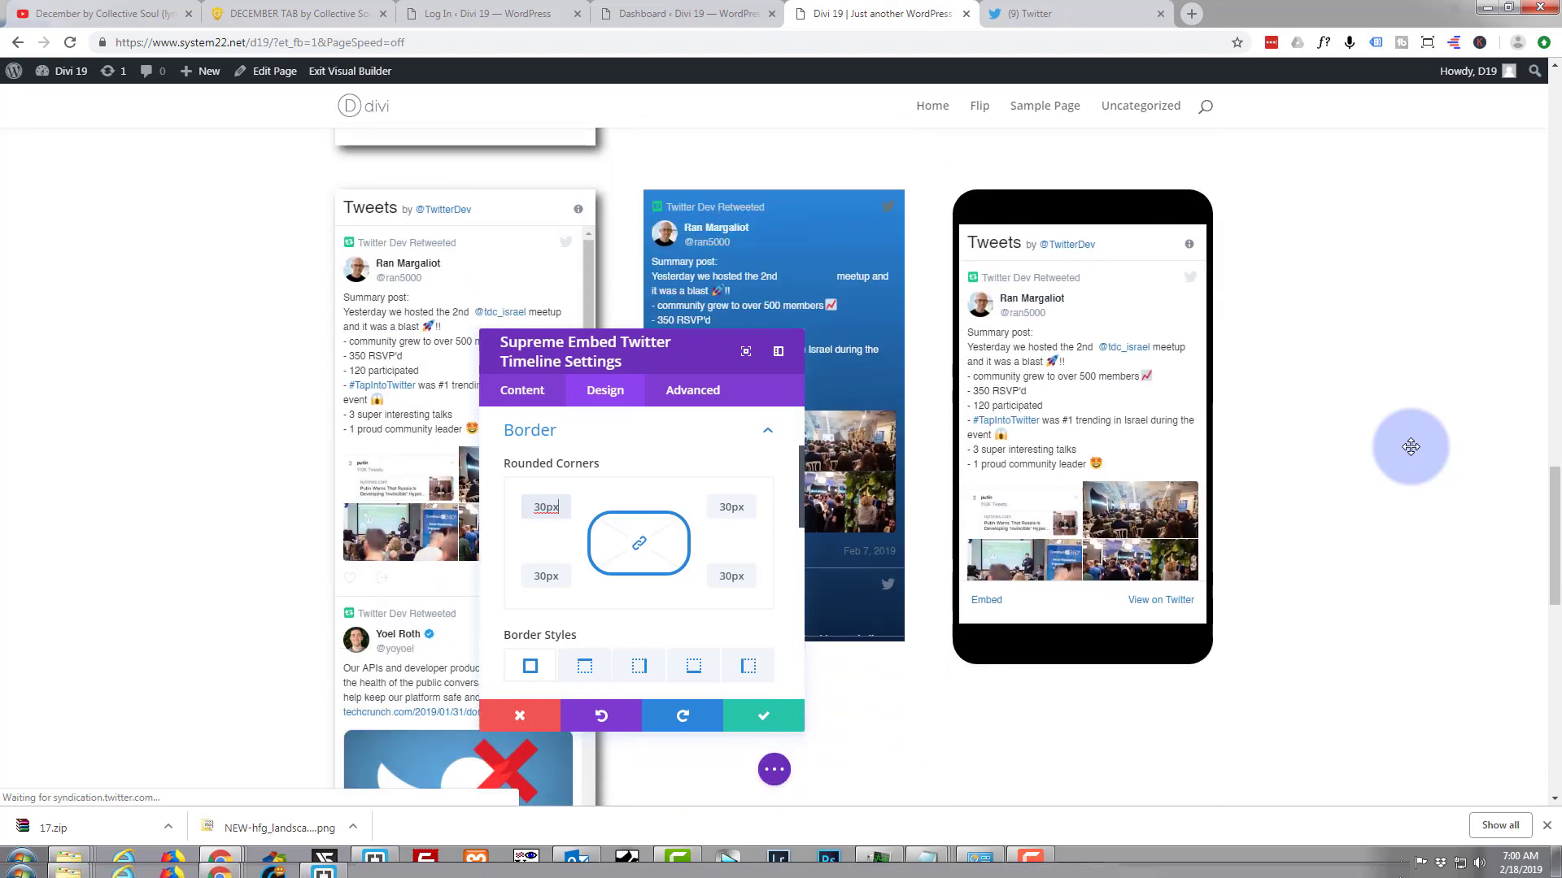
scroll(1147, 411, "down", 2)
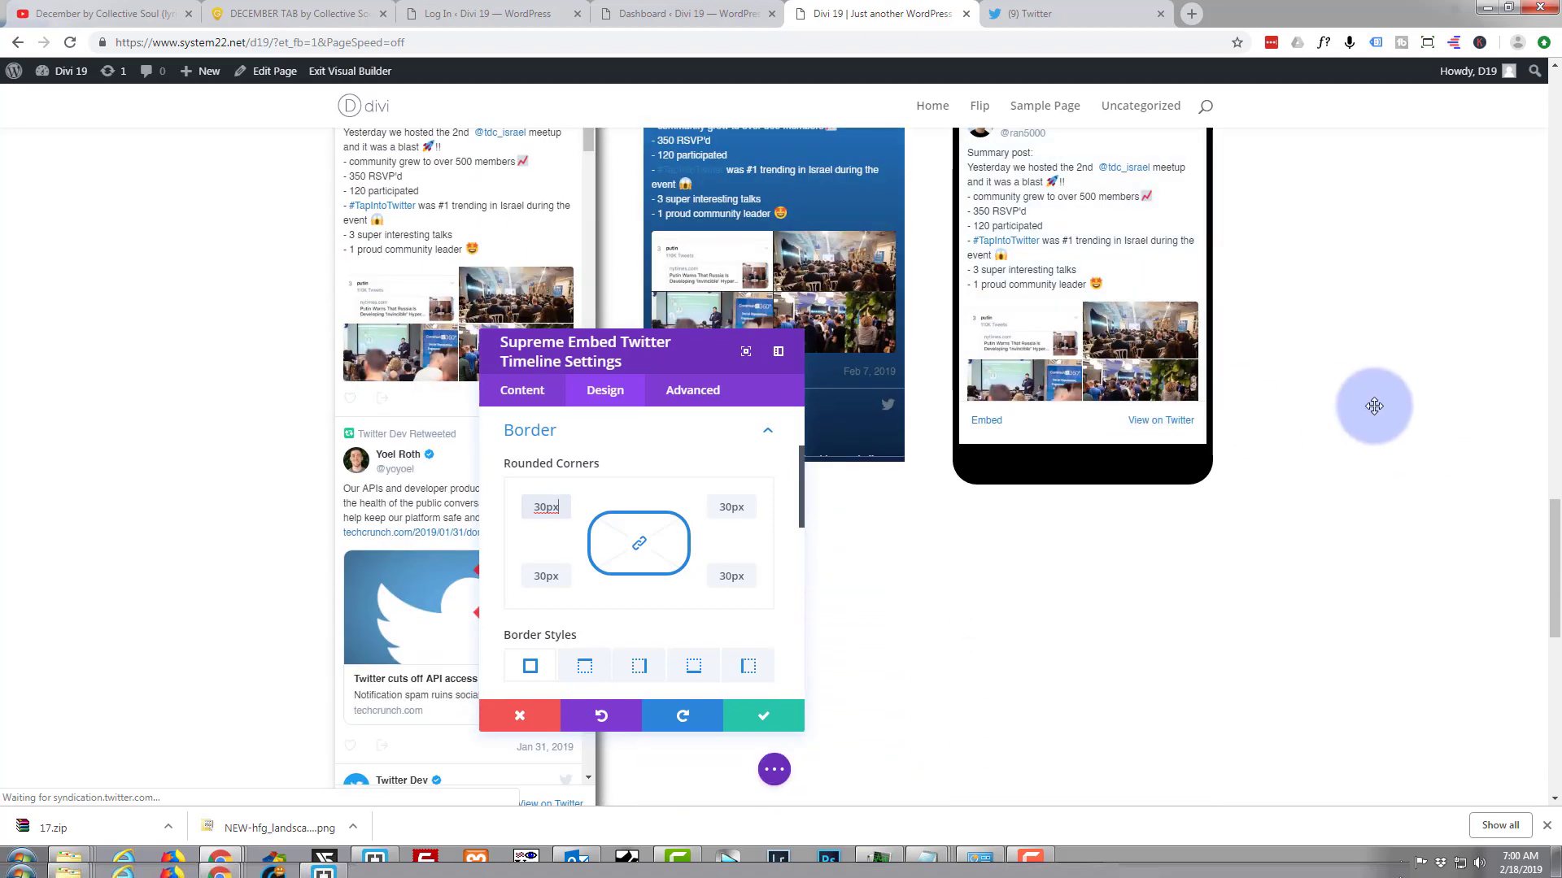
scroll(1370, 404, "up", 3)
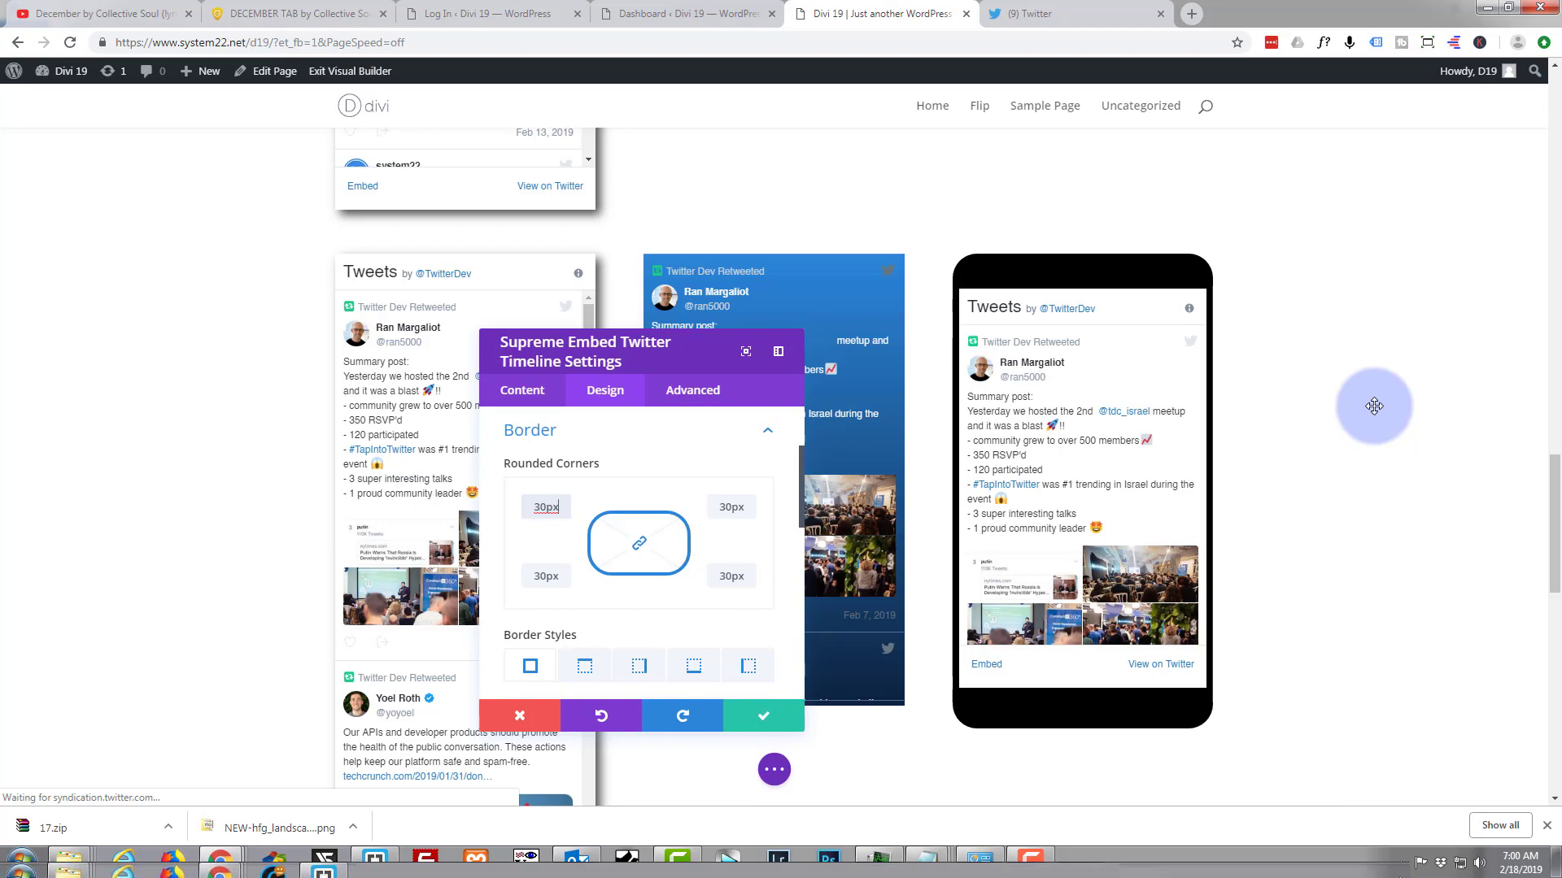
scroll(1370, 407, "up", 5)
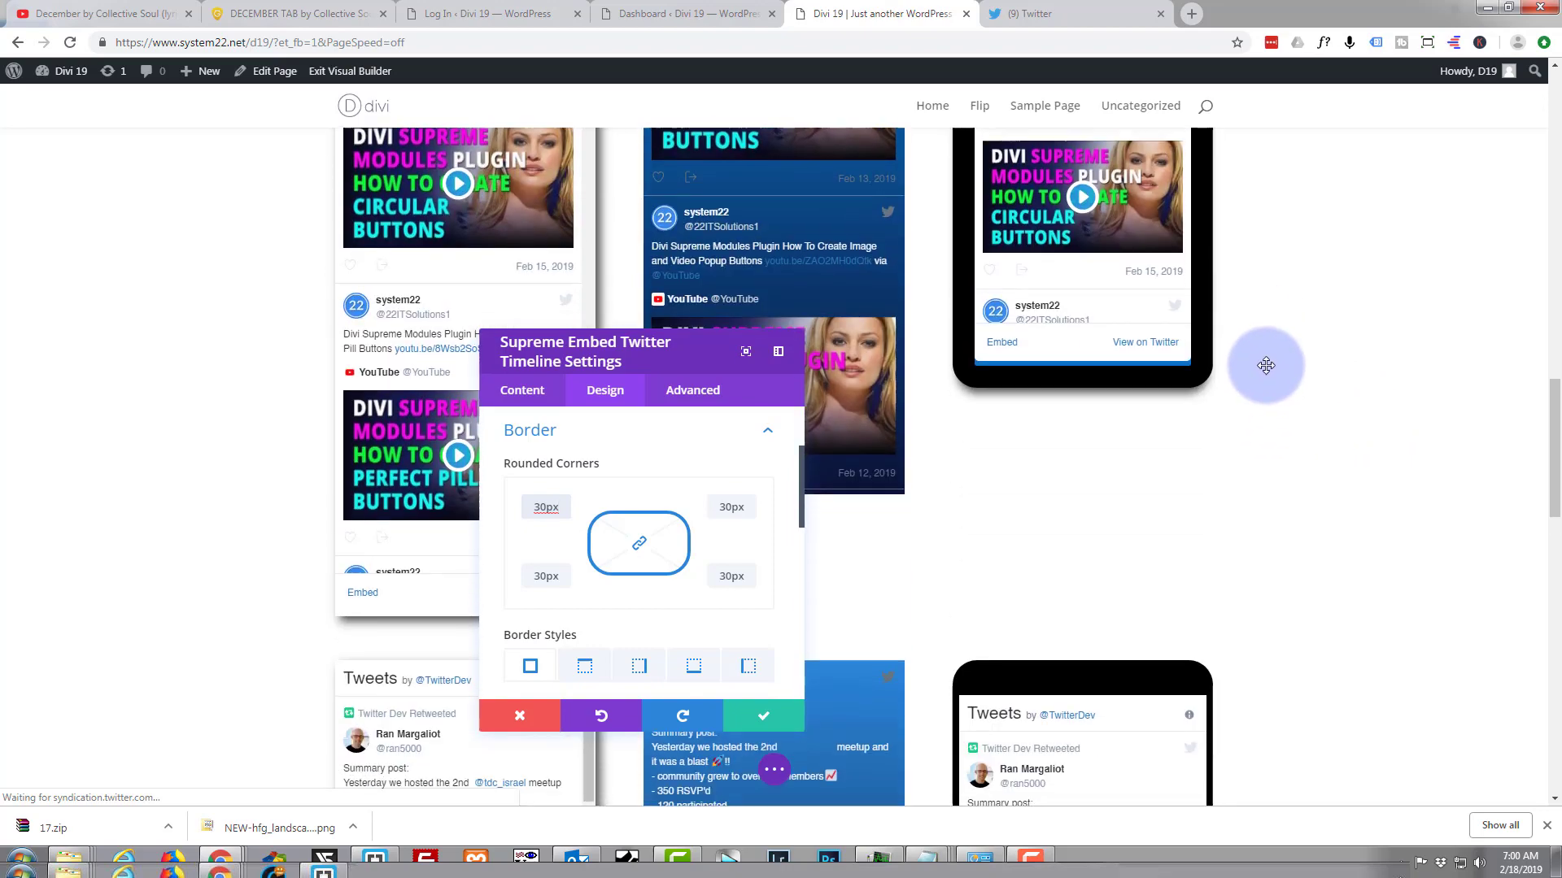
scroll(1266, 366, "down", 2)
scroll(1261, 366, "down", 5)
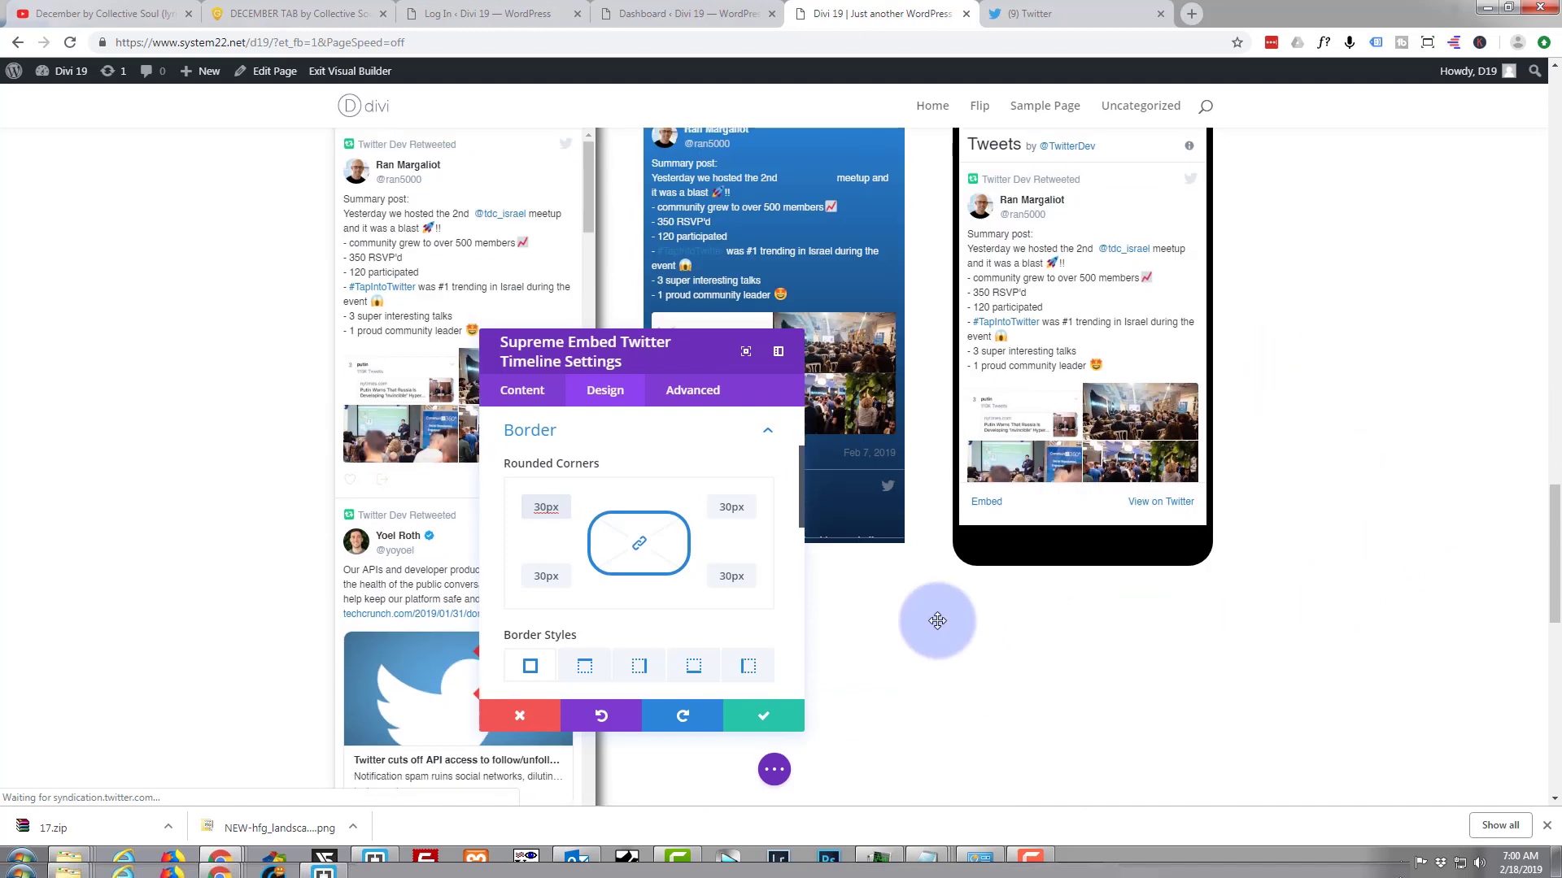
- Apply the third Box Shadow preset to the phone-style Twitter feed
scroll(571, 496, "down", 4)
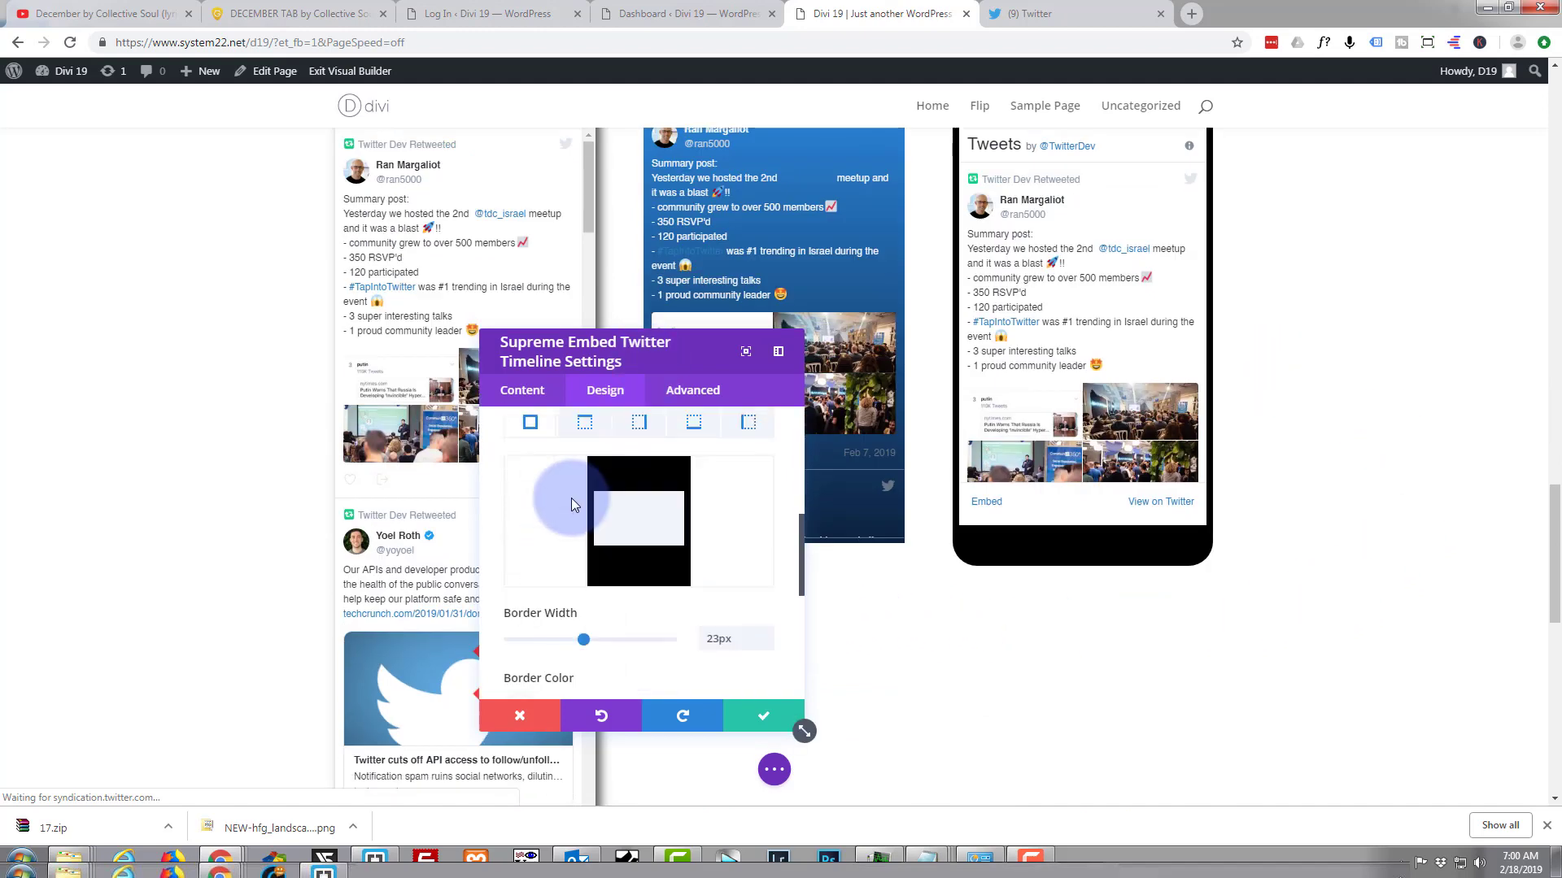
scroll(571, 498, "down", 1)
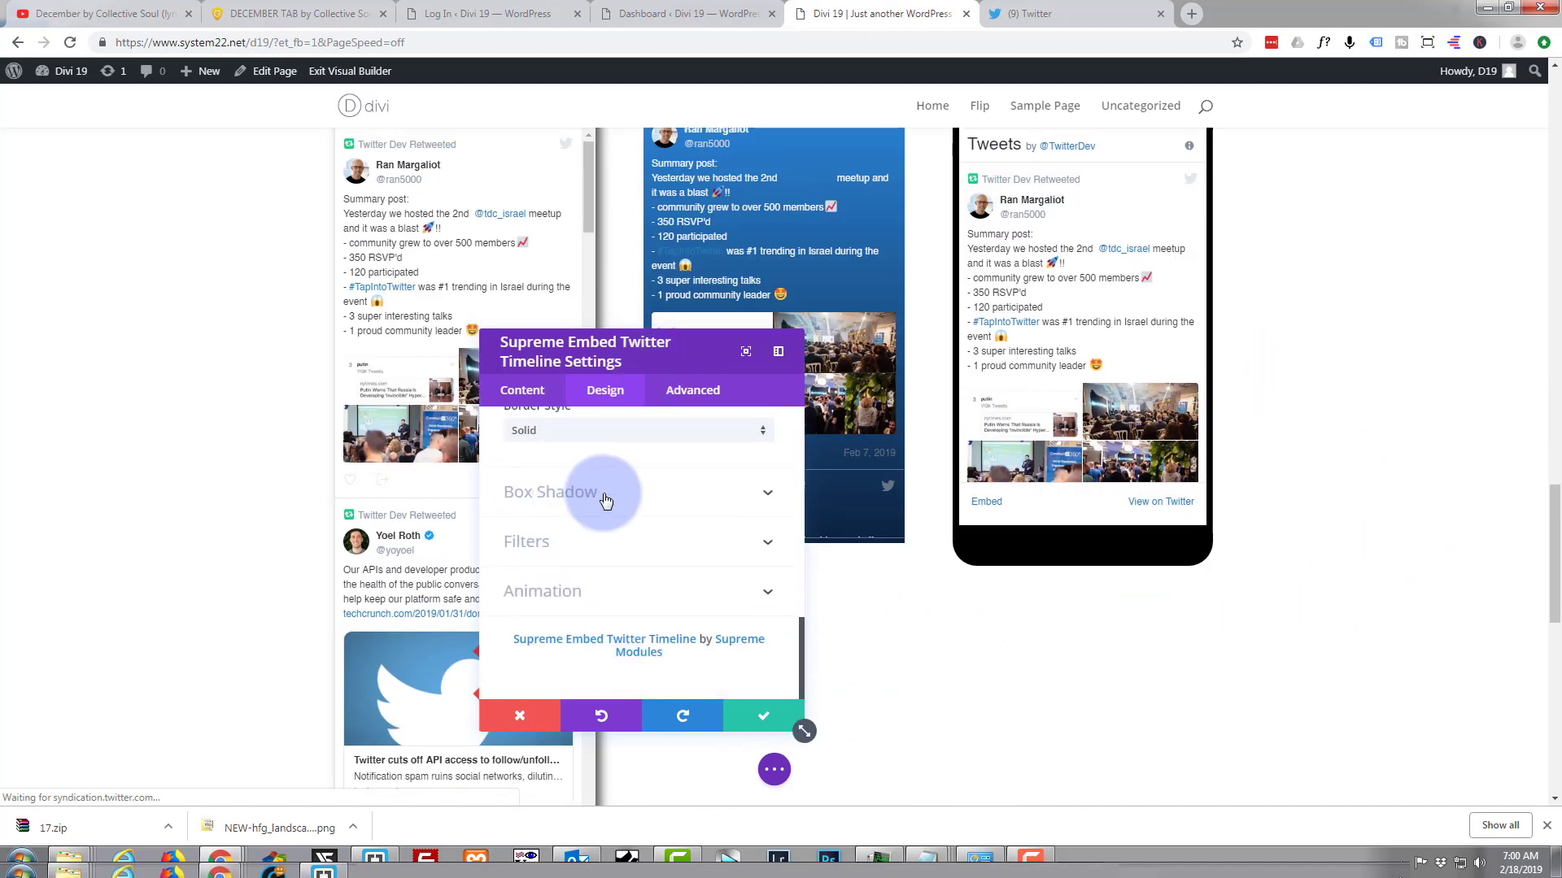
left_click(601, 498)
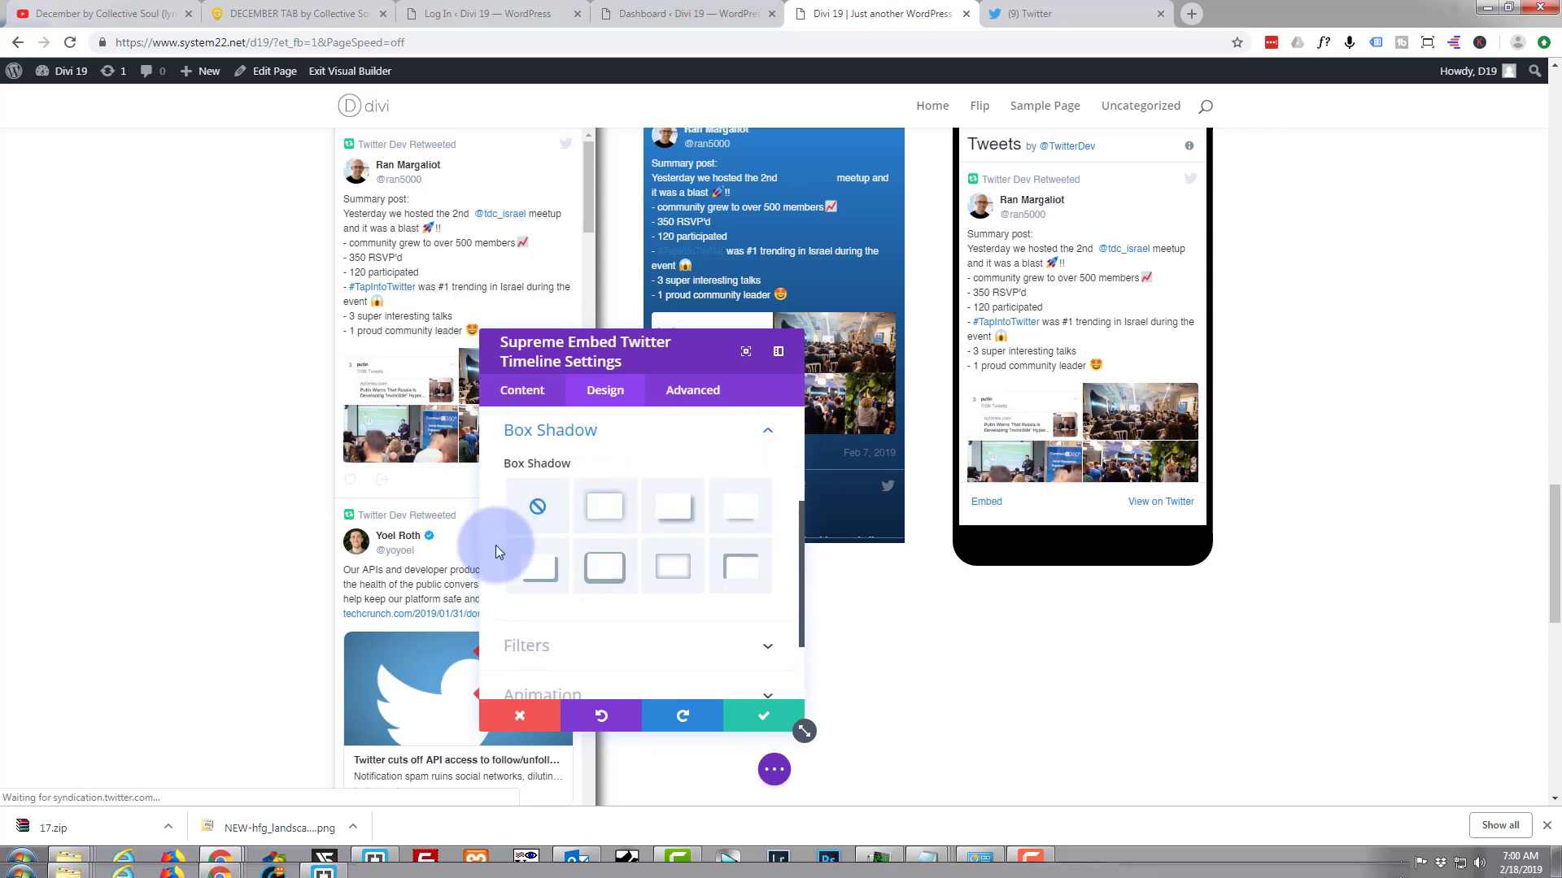
left_click(669, 512)
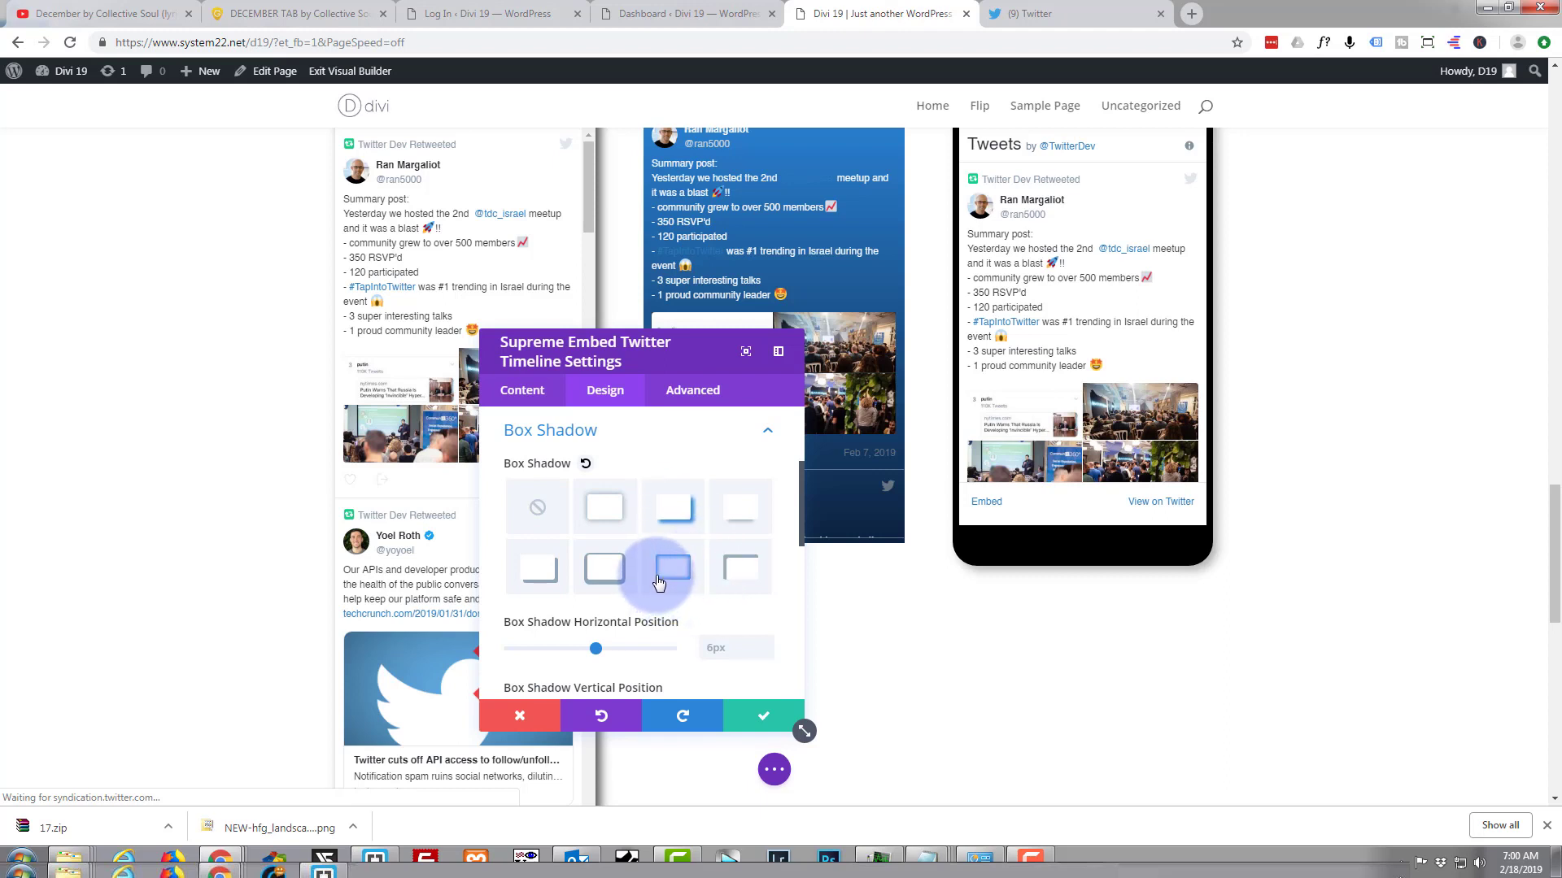
- Make the shadow black at about 0.34 opacity and save the module settings
scroll(659, 582, "down", 6)
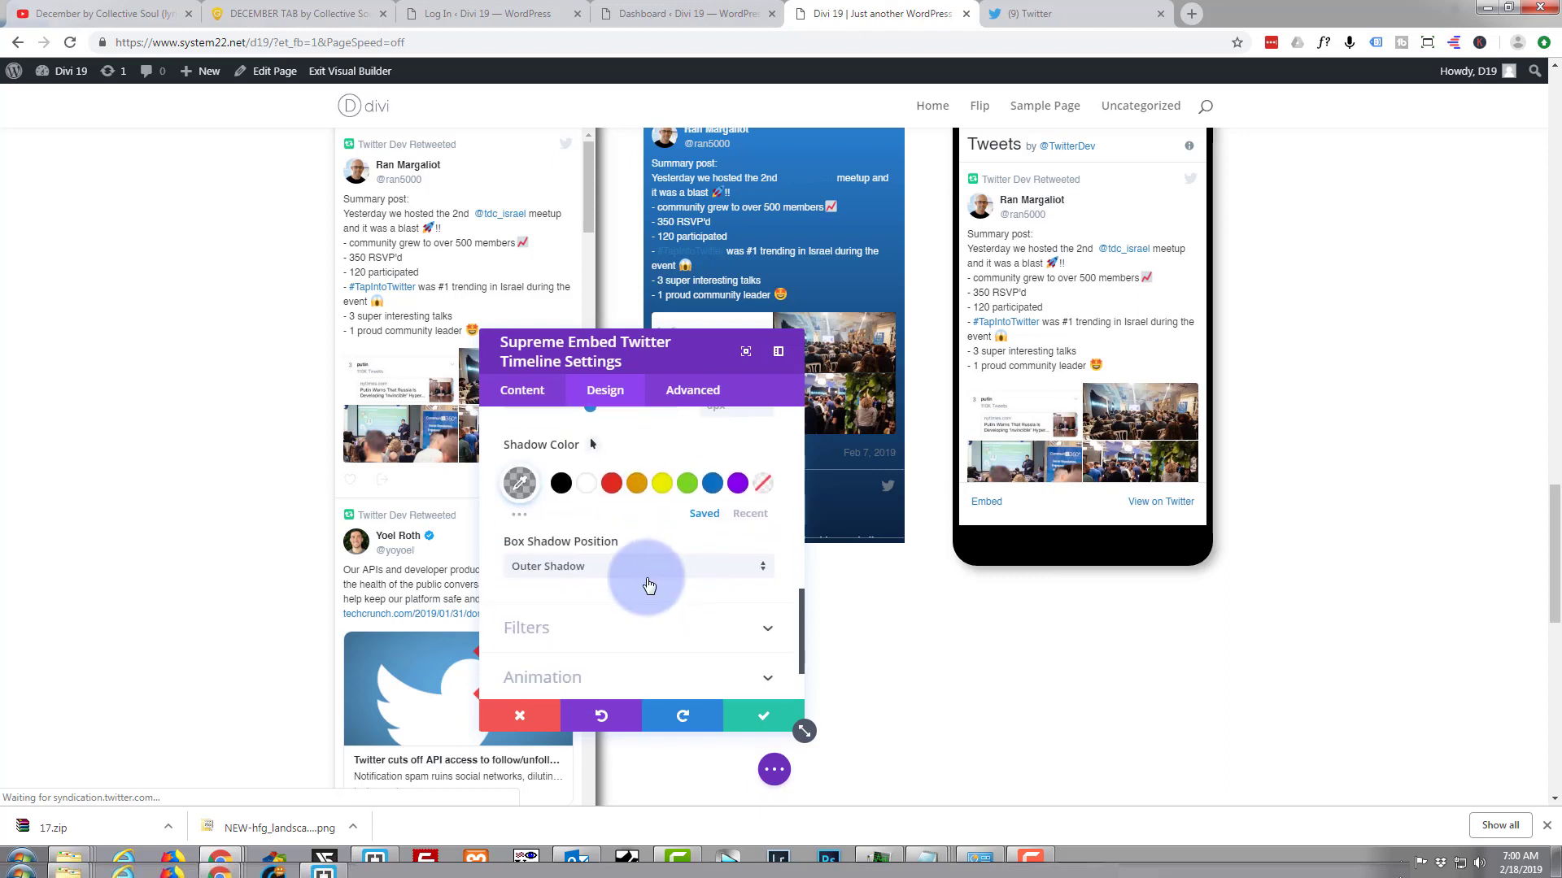
left_click(563, 436)
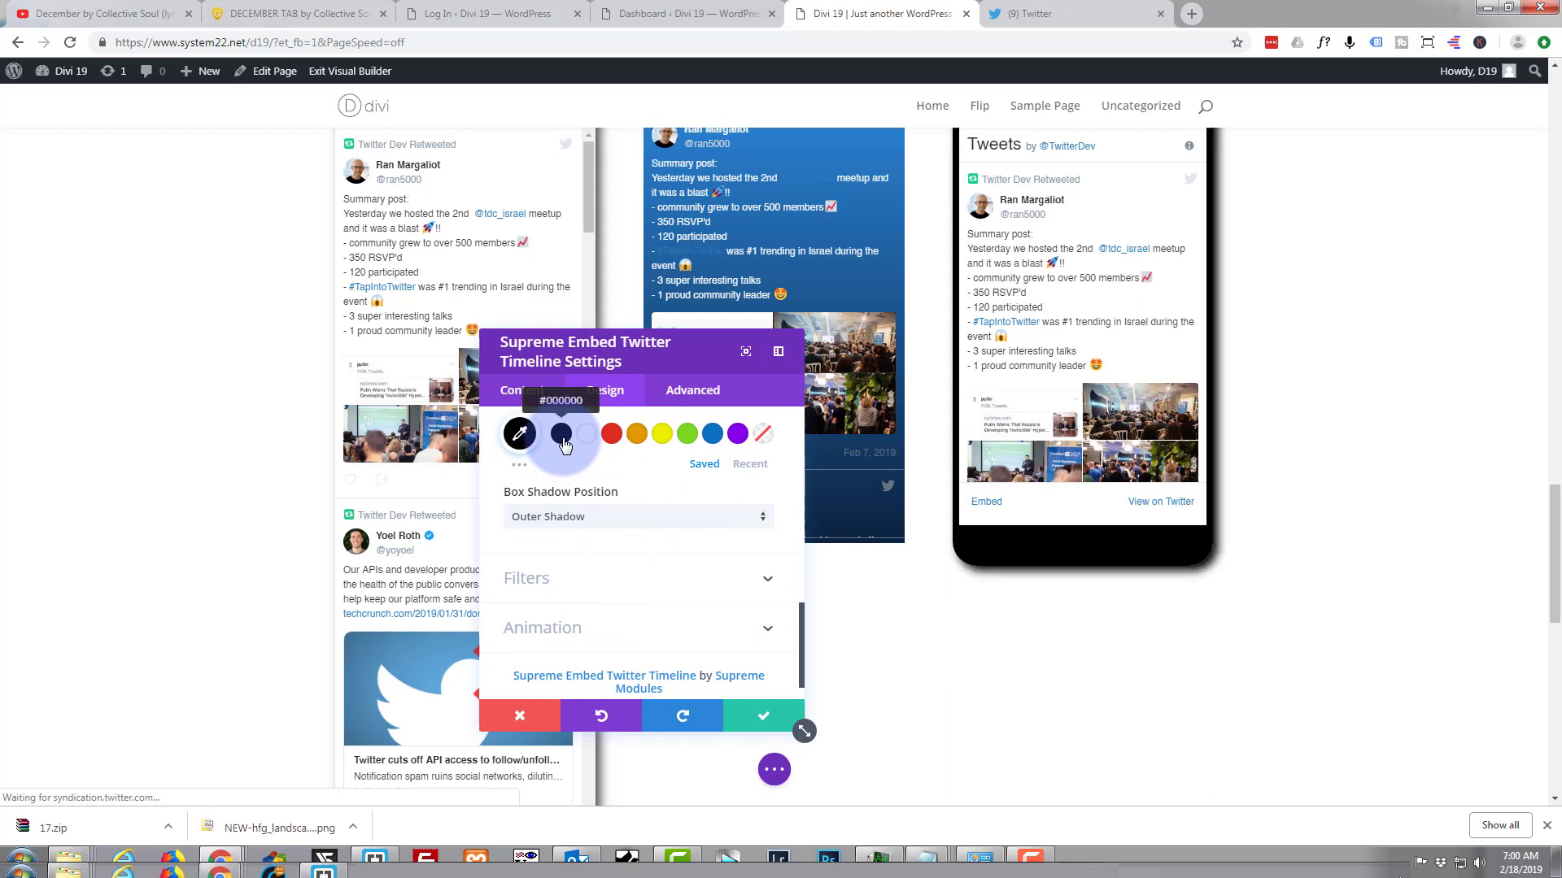
left_click(519, 434)
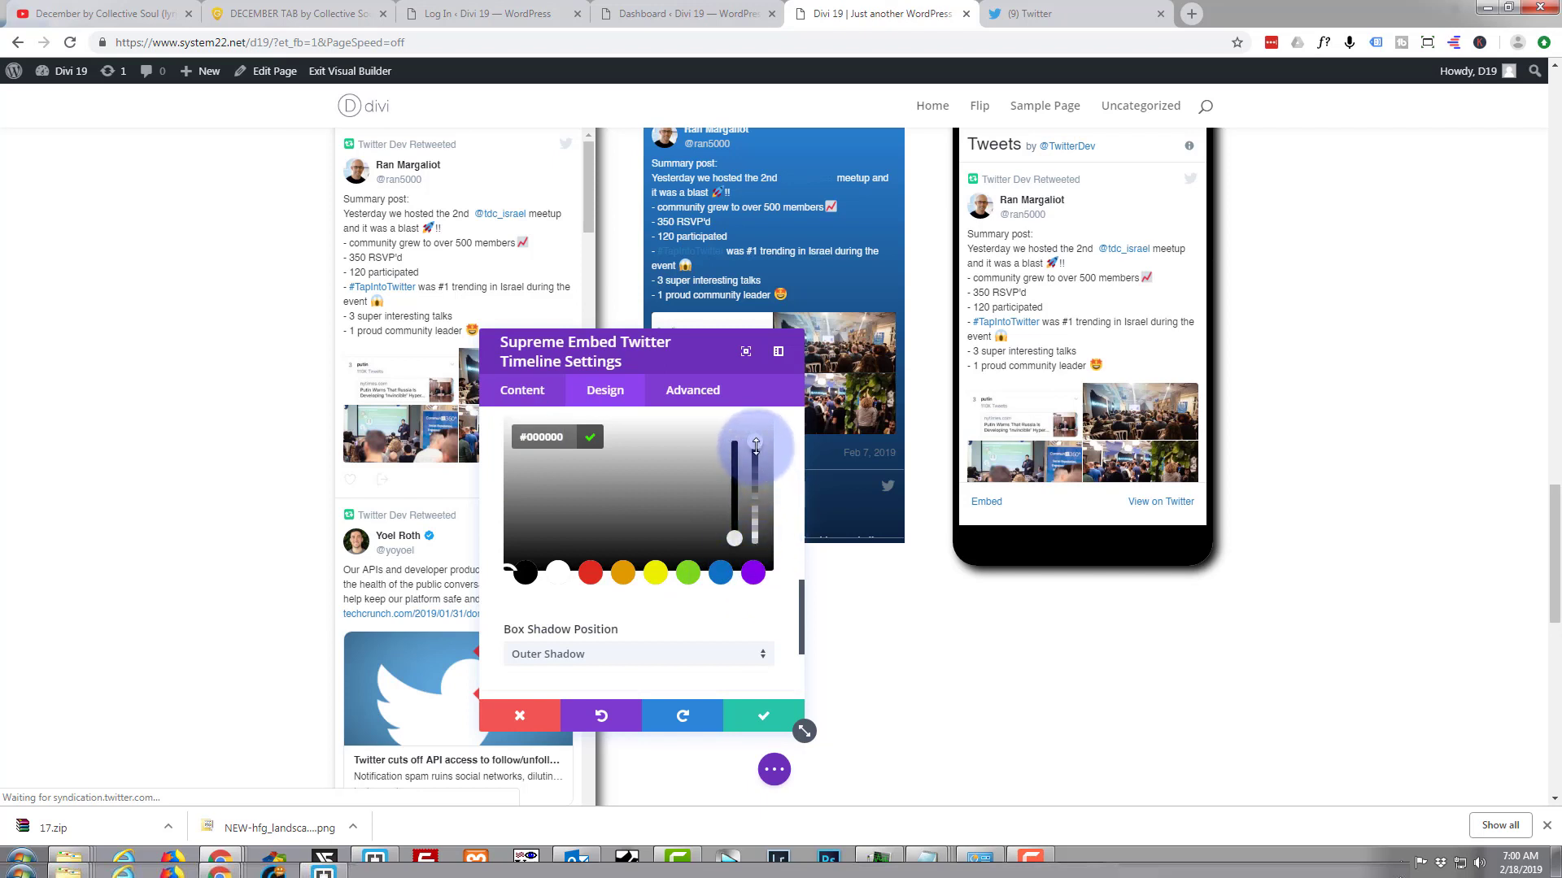
left_click_drag(755, 464, 751, 506)
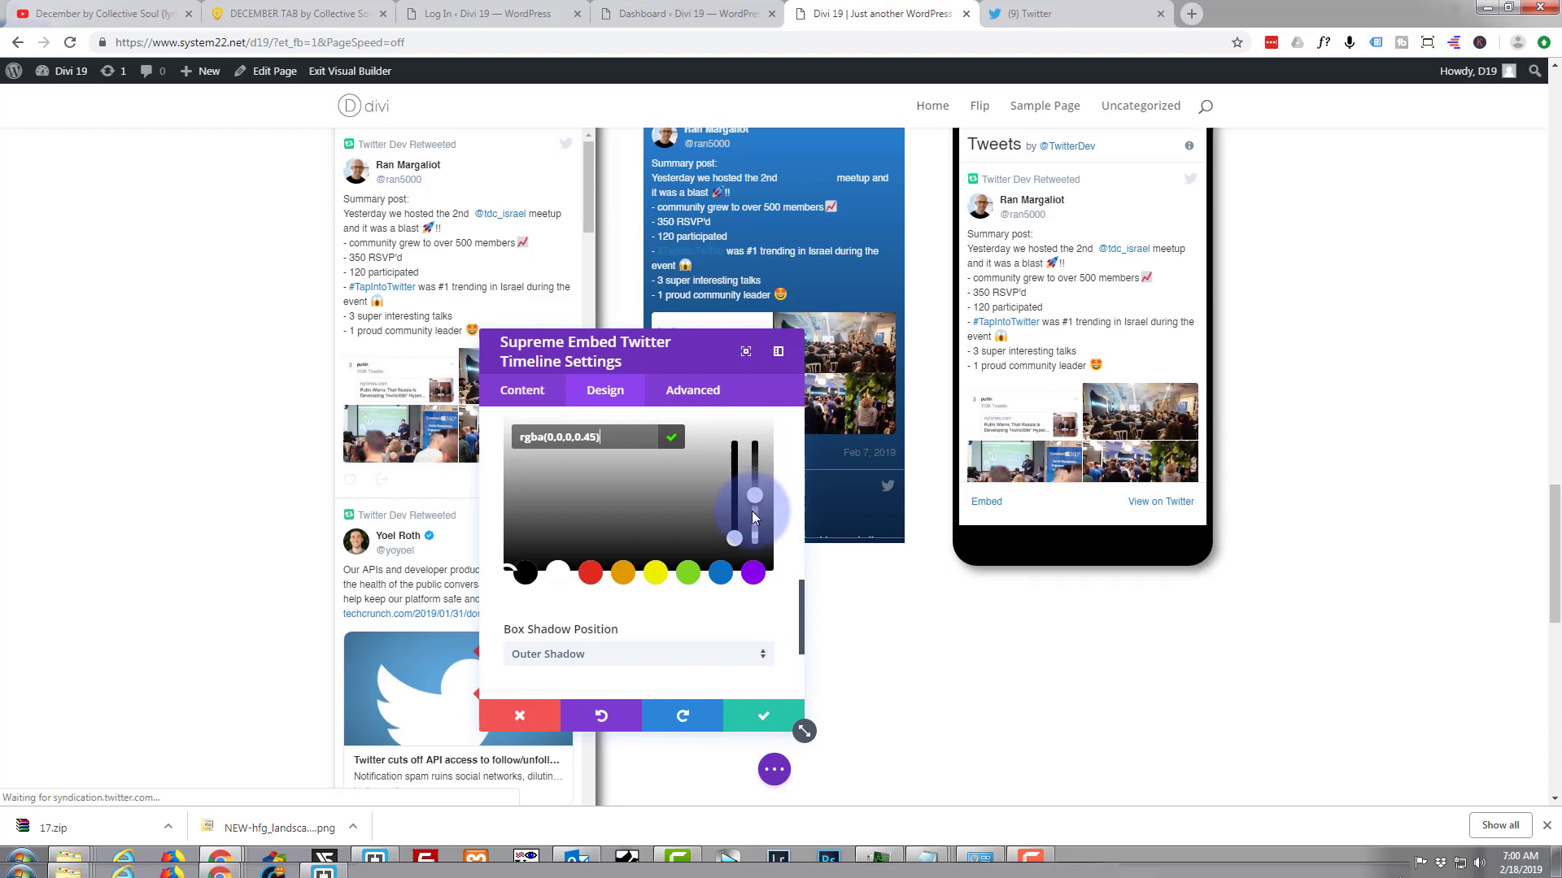
left_click_drag(752, 511, 751, 521)
left_click(756, 719)
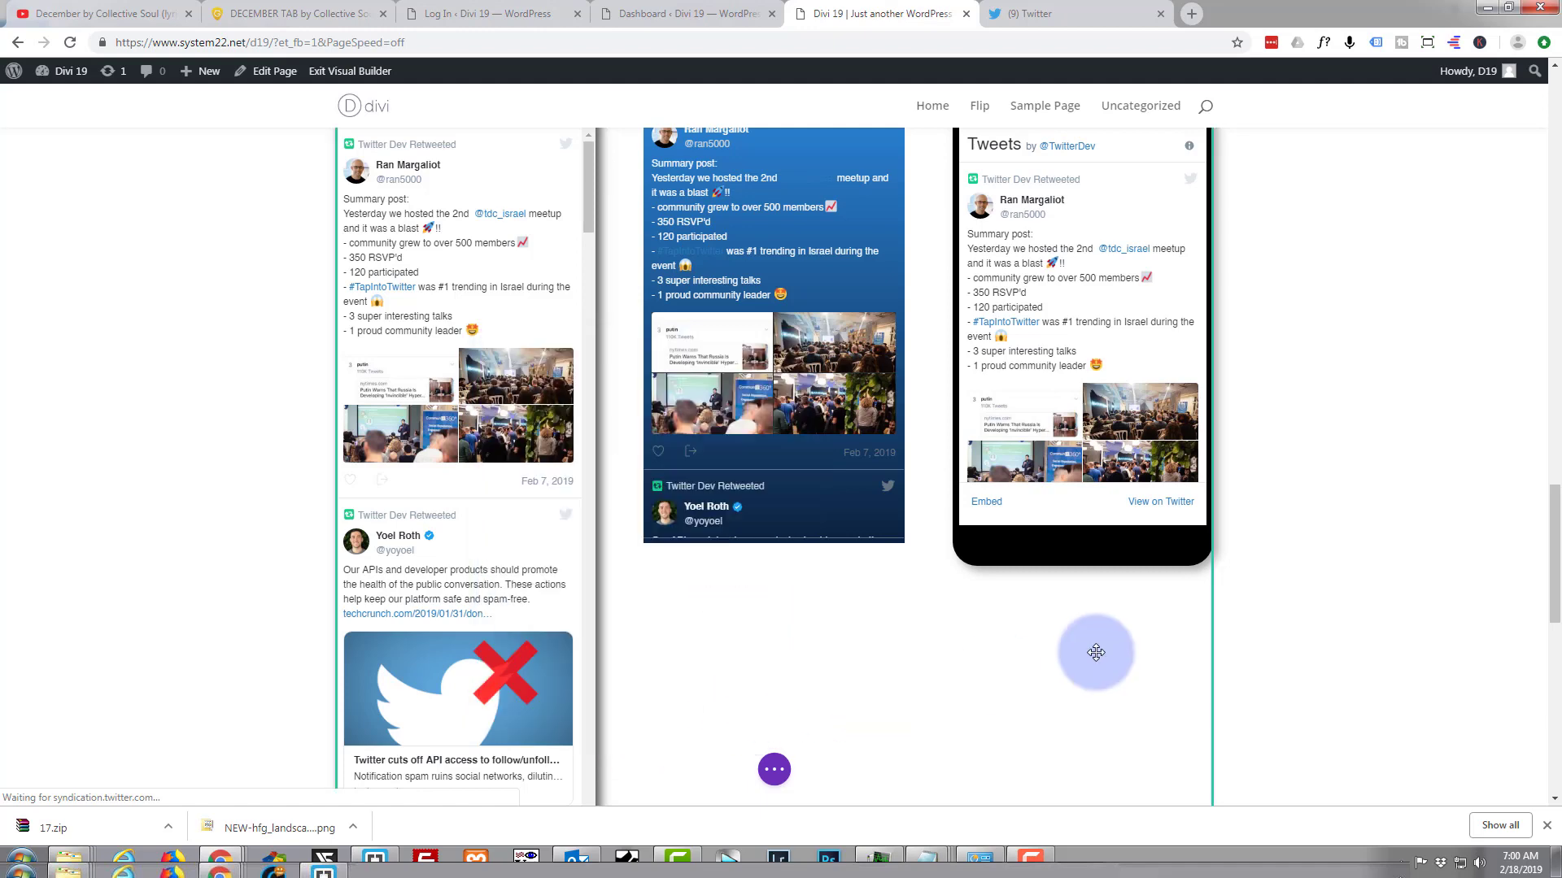
- Save the three-feed Twitter page and exit the Visual Builder to the live page
scroll(1049, 726, "up", 3)
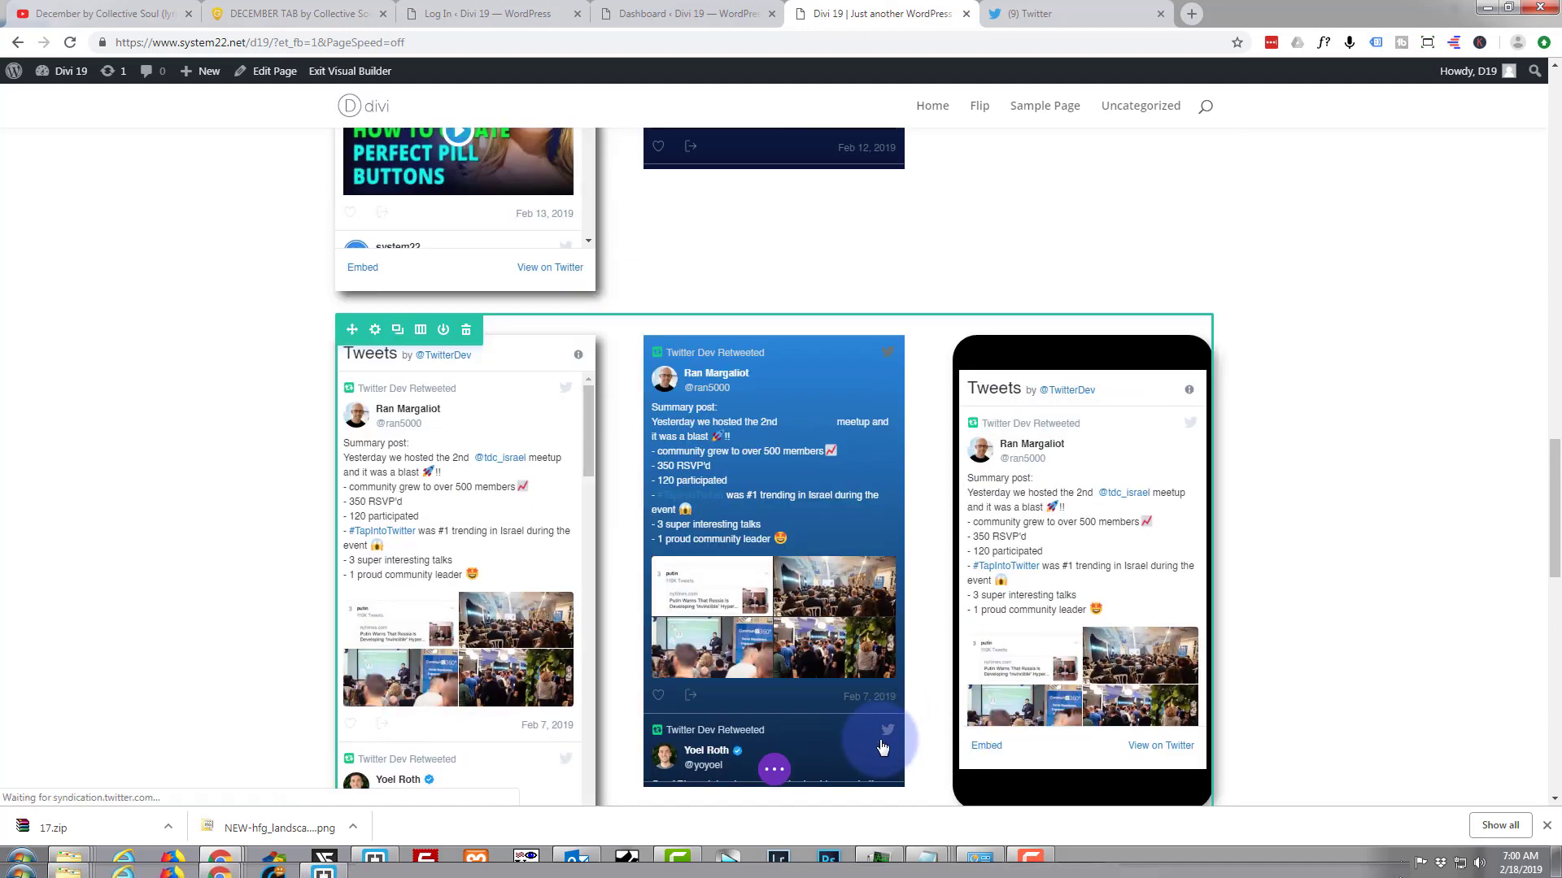
scroll(1335, 587, "down", 5)
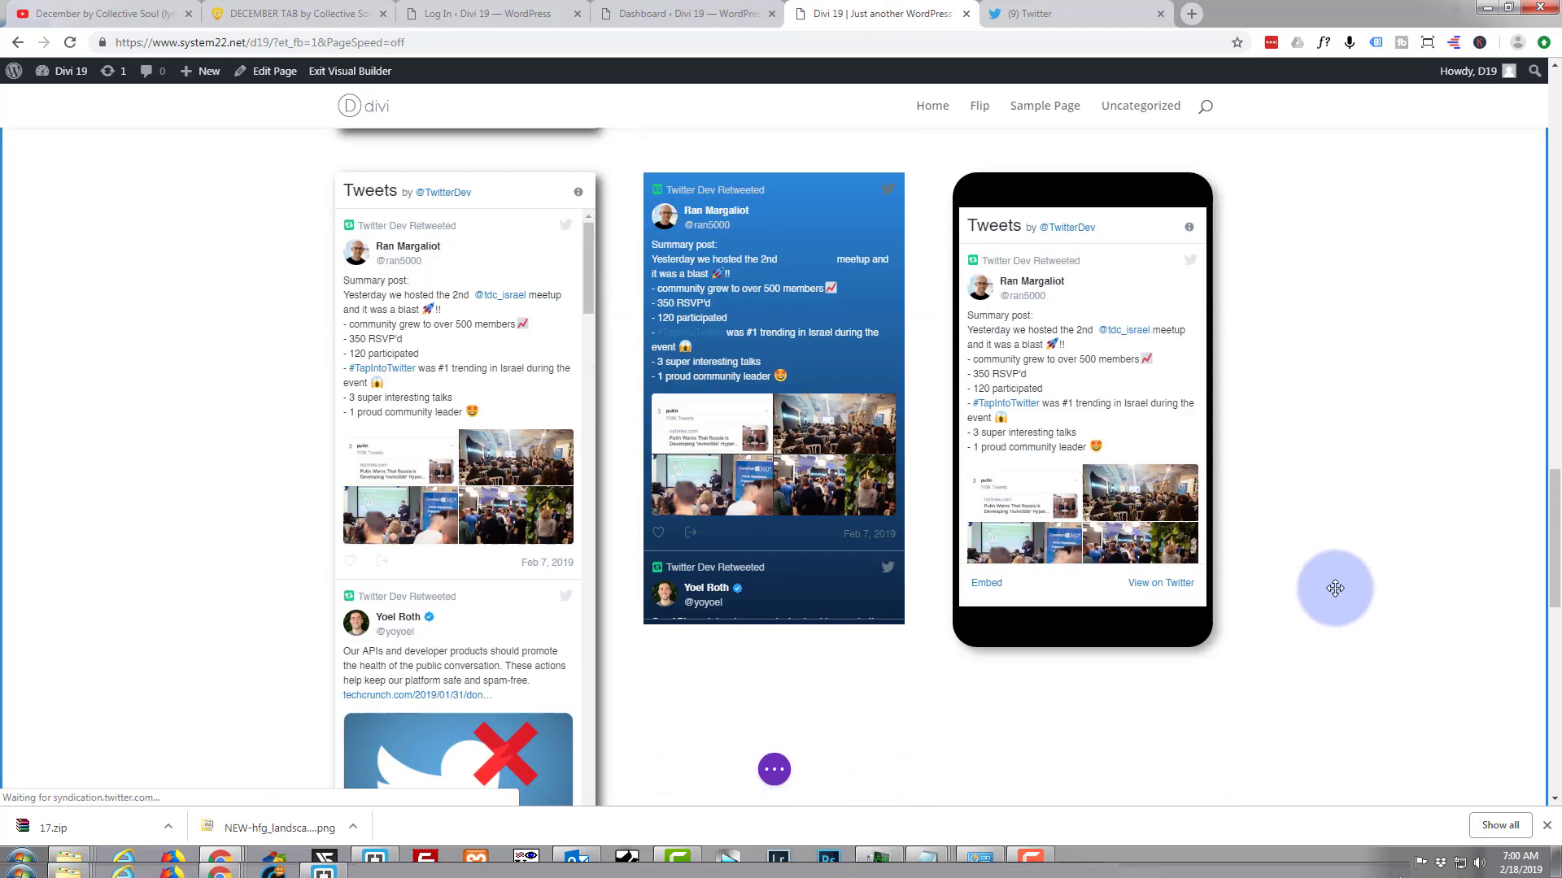
left_click(775, 769)
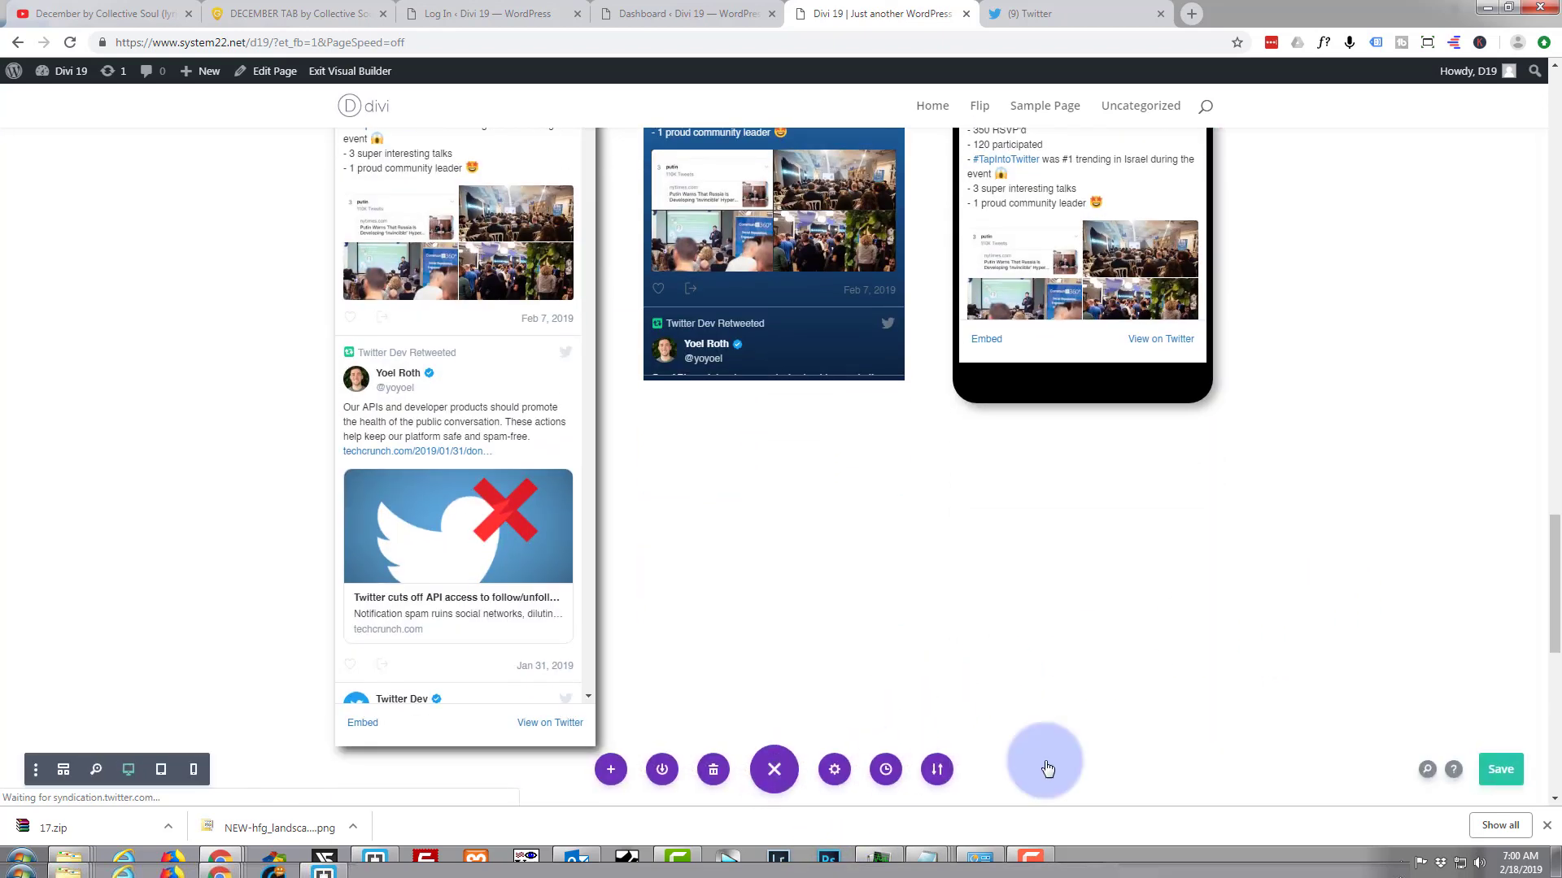
left_click(1500, 778)
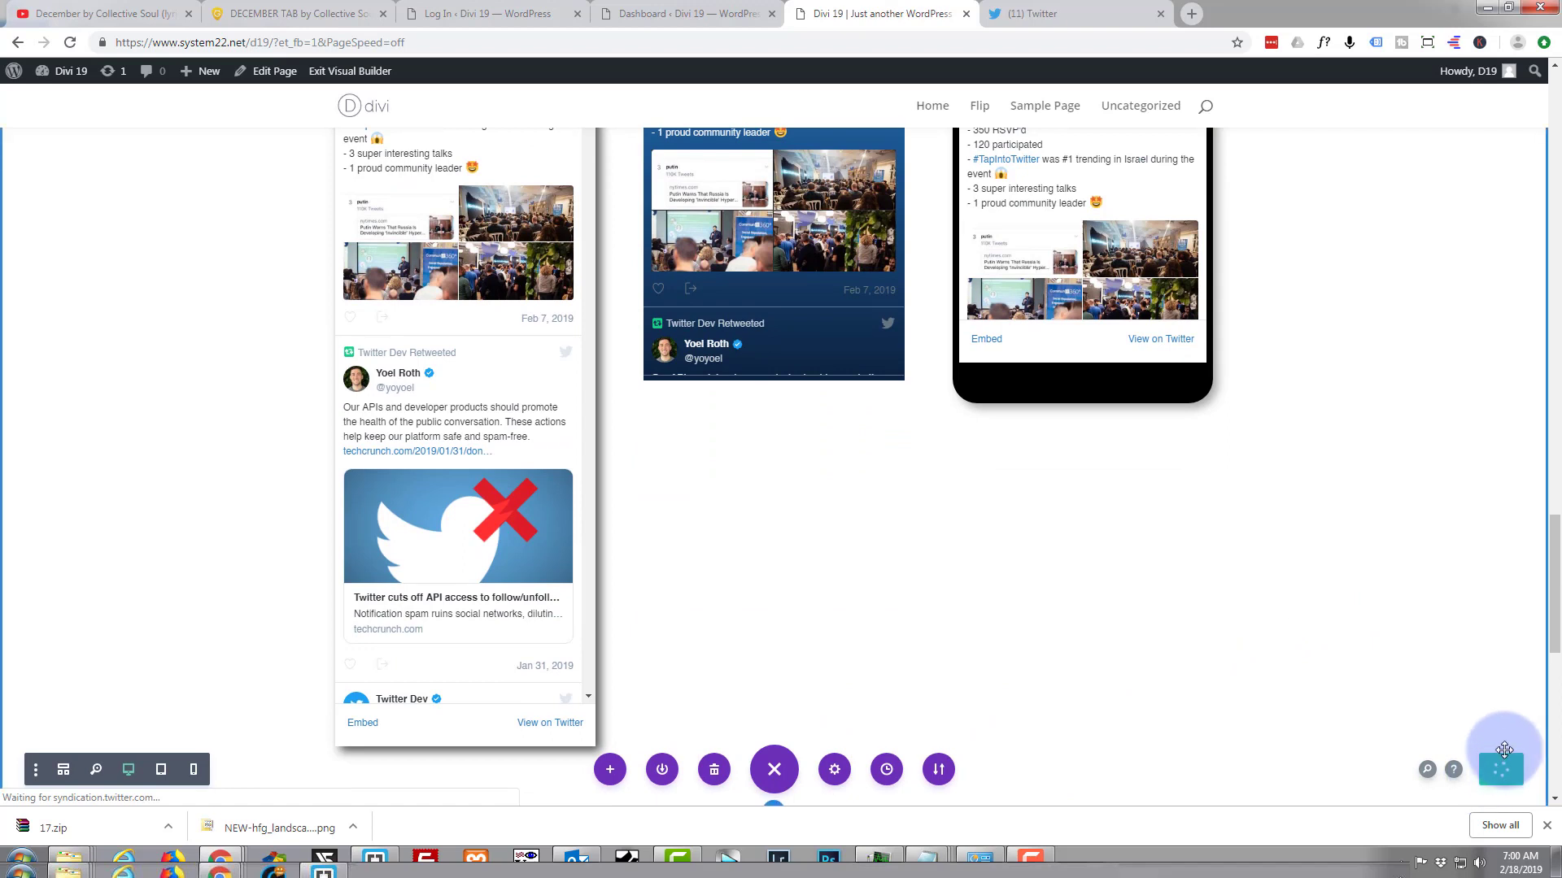
left_click(356, 76)
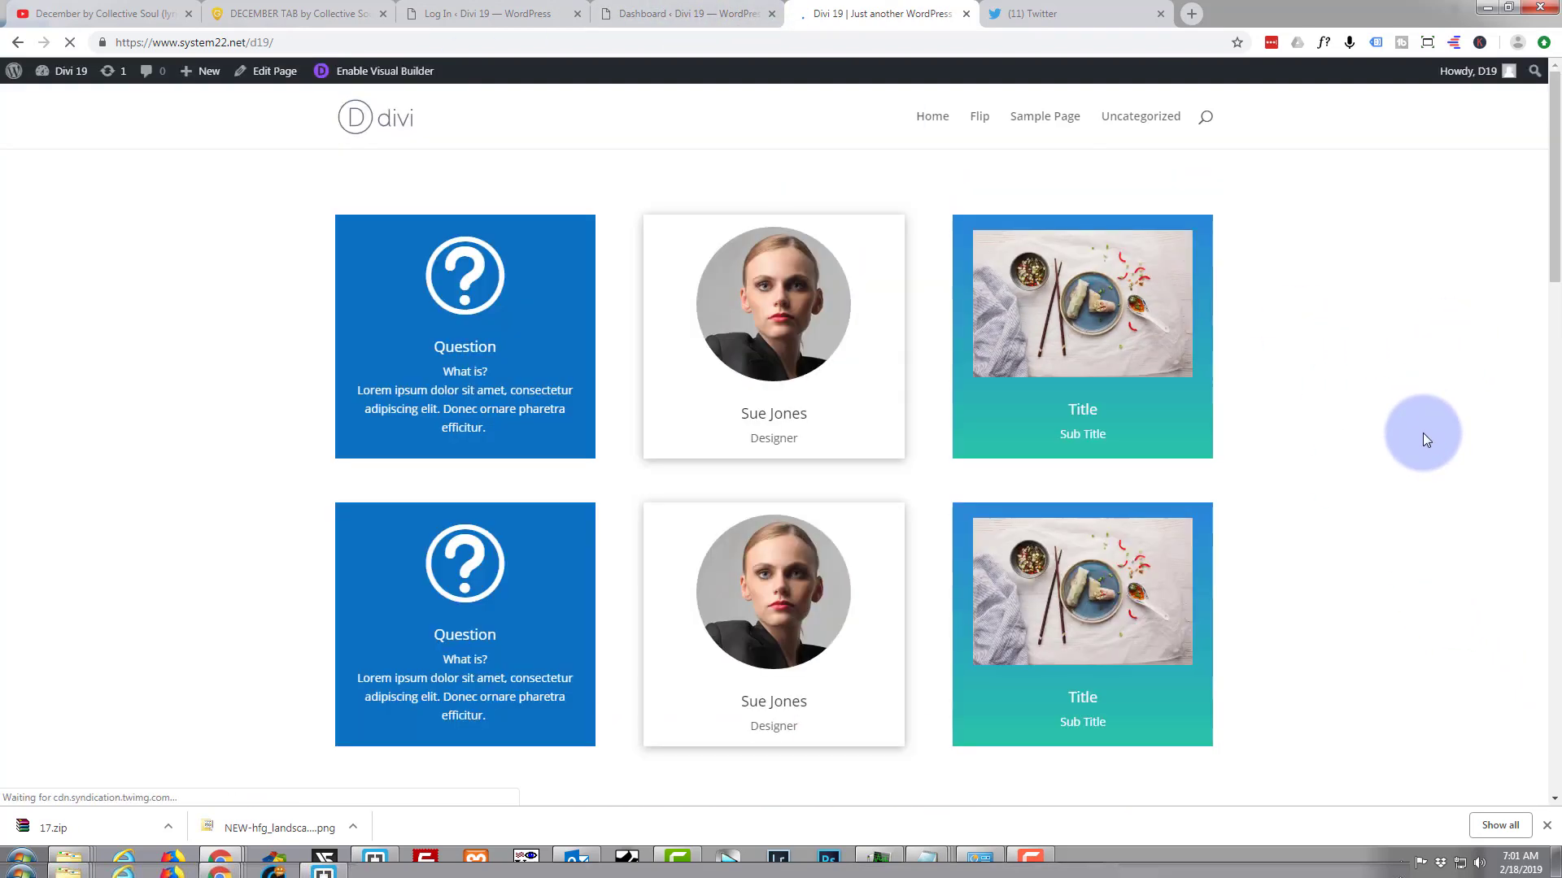
scroll(1405, 451, "down", 3)
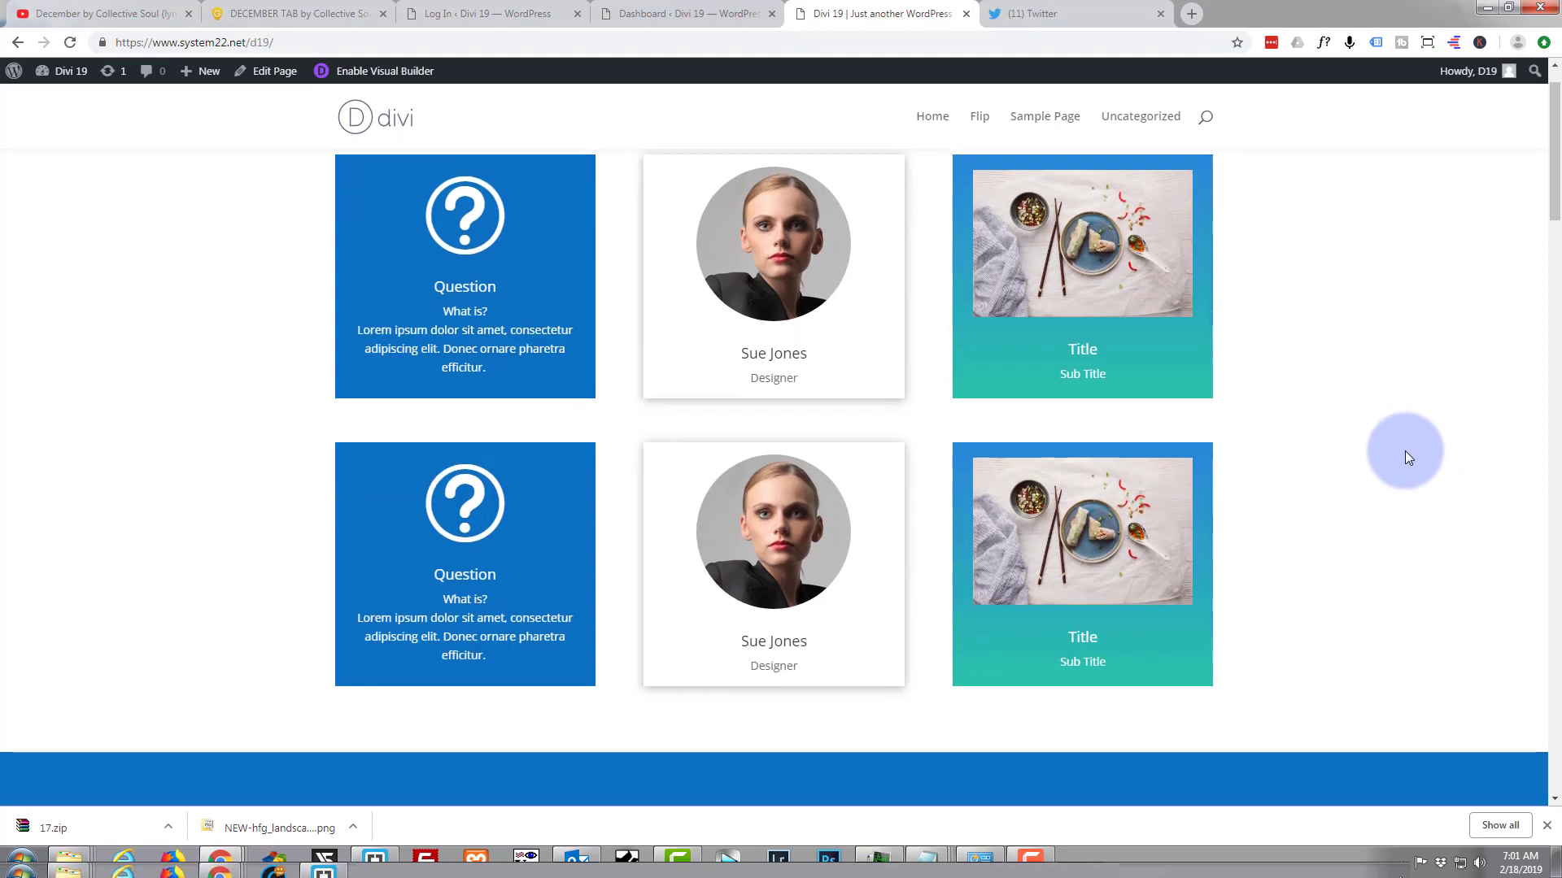
scroll(1404, 451, "down", 15)
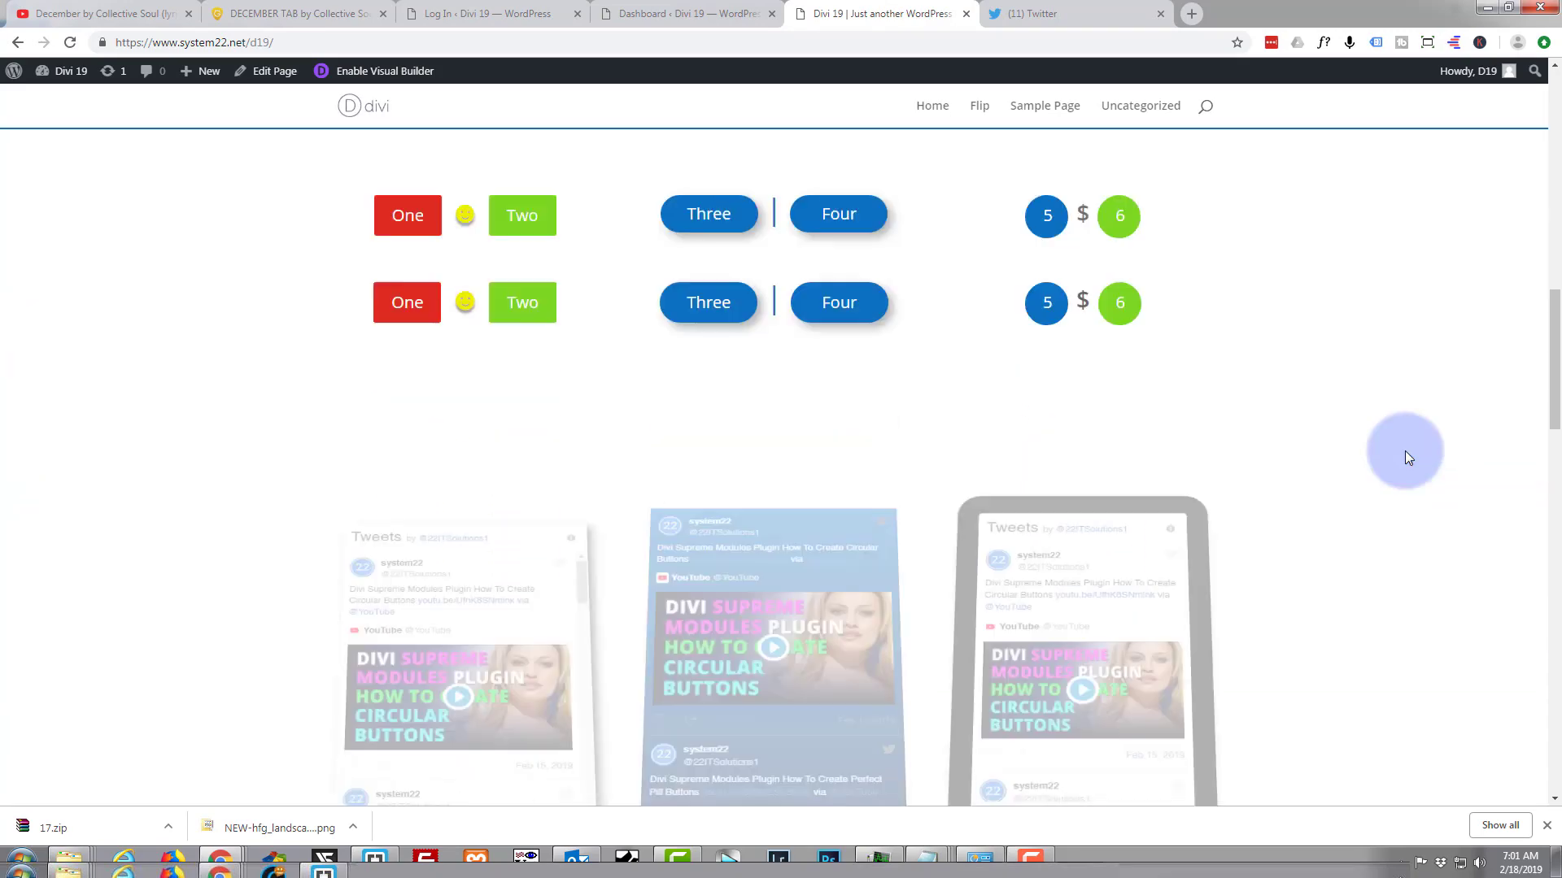
scroll(1404, 451, "down", 9)
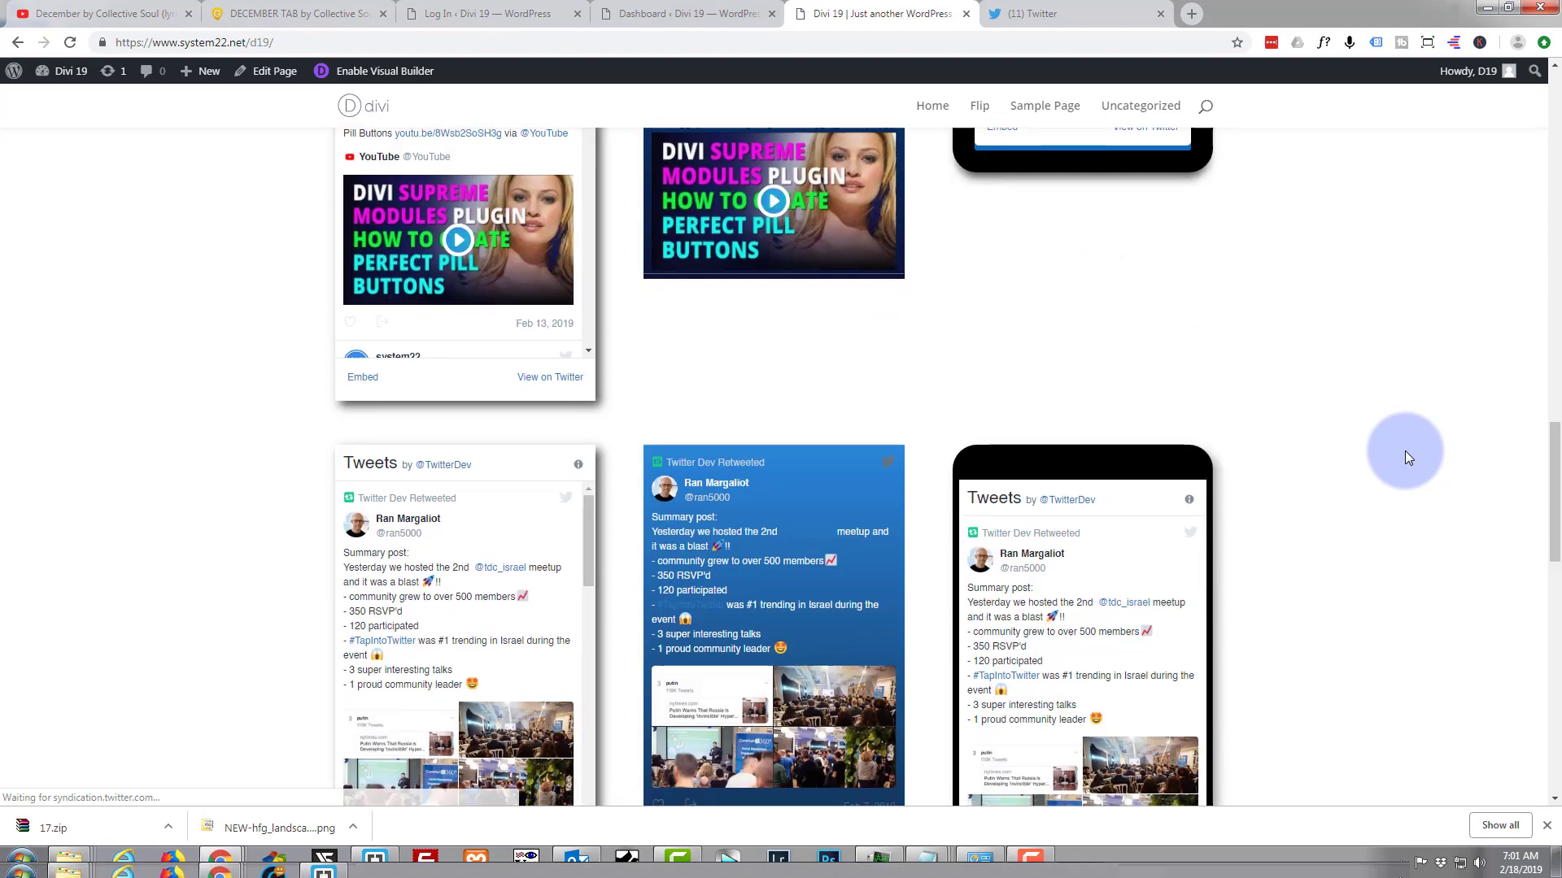
scroll(1404, 451, "up", 1)
scroll(1404, 451, "down", 1)
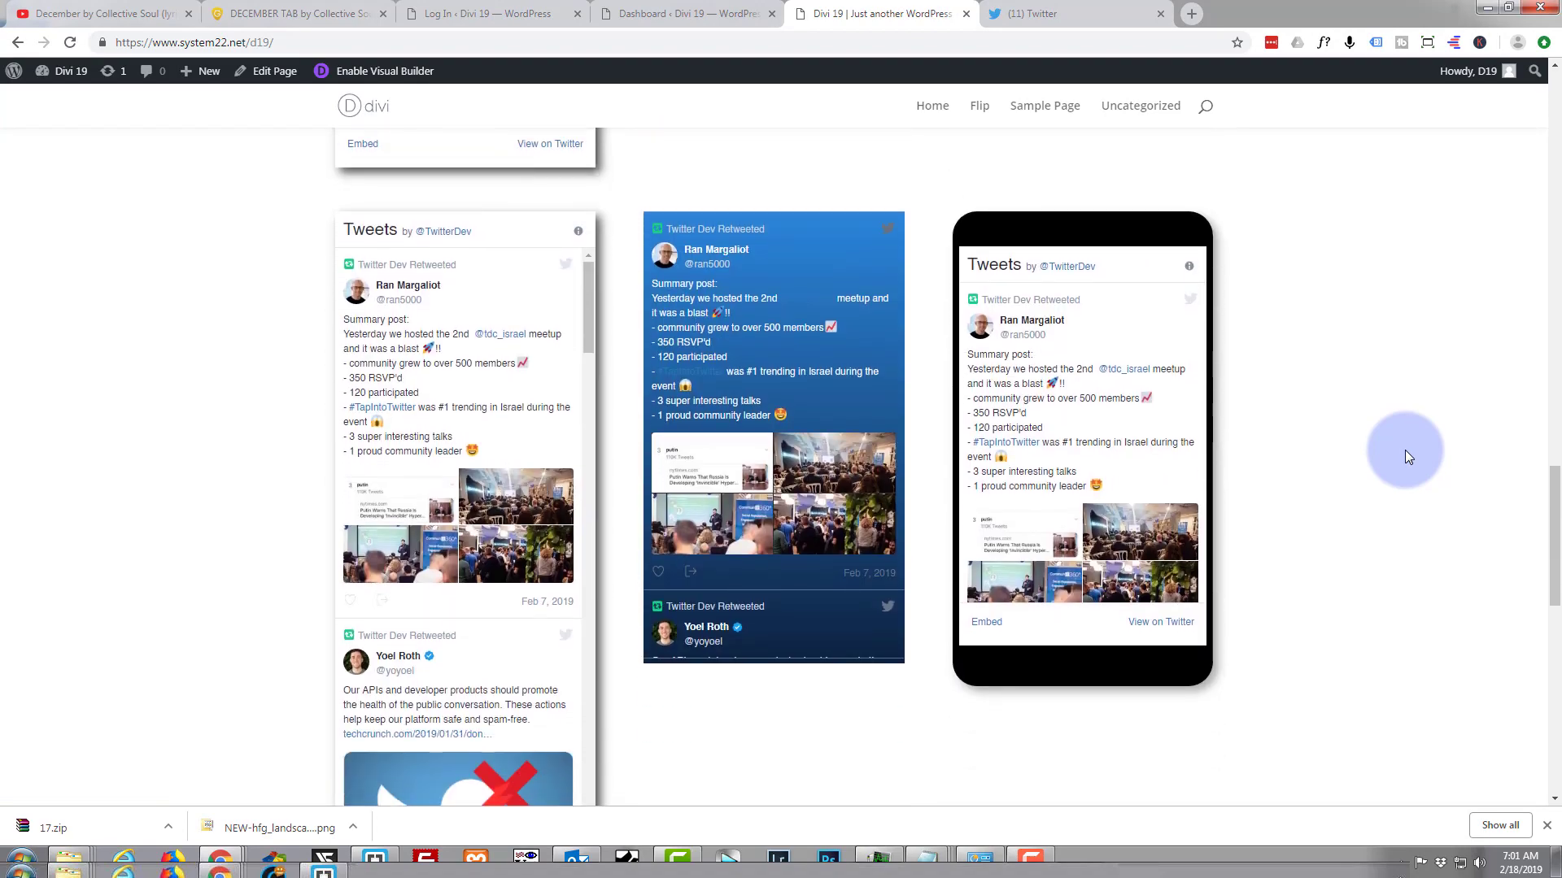
scroll(513, 403, "down", 9)
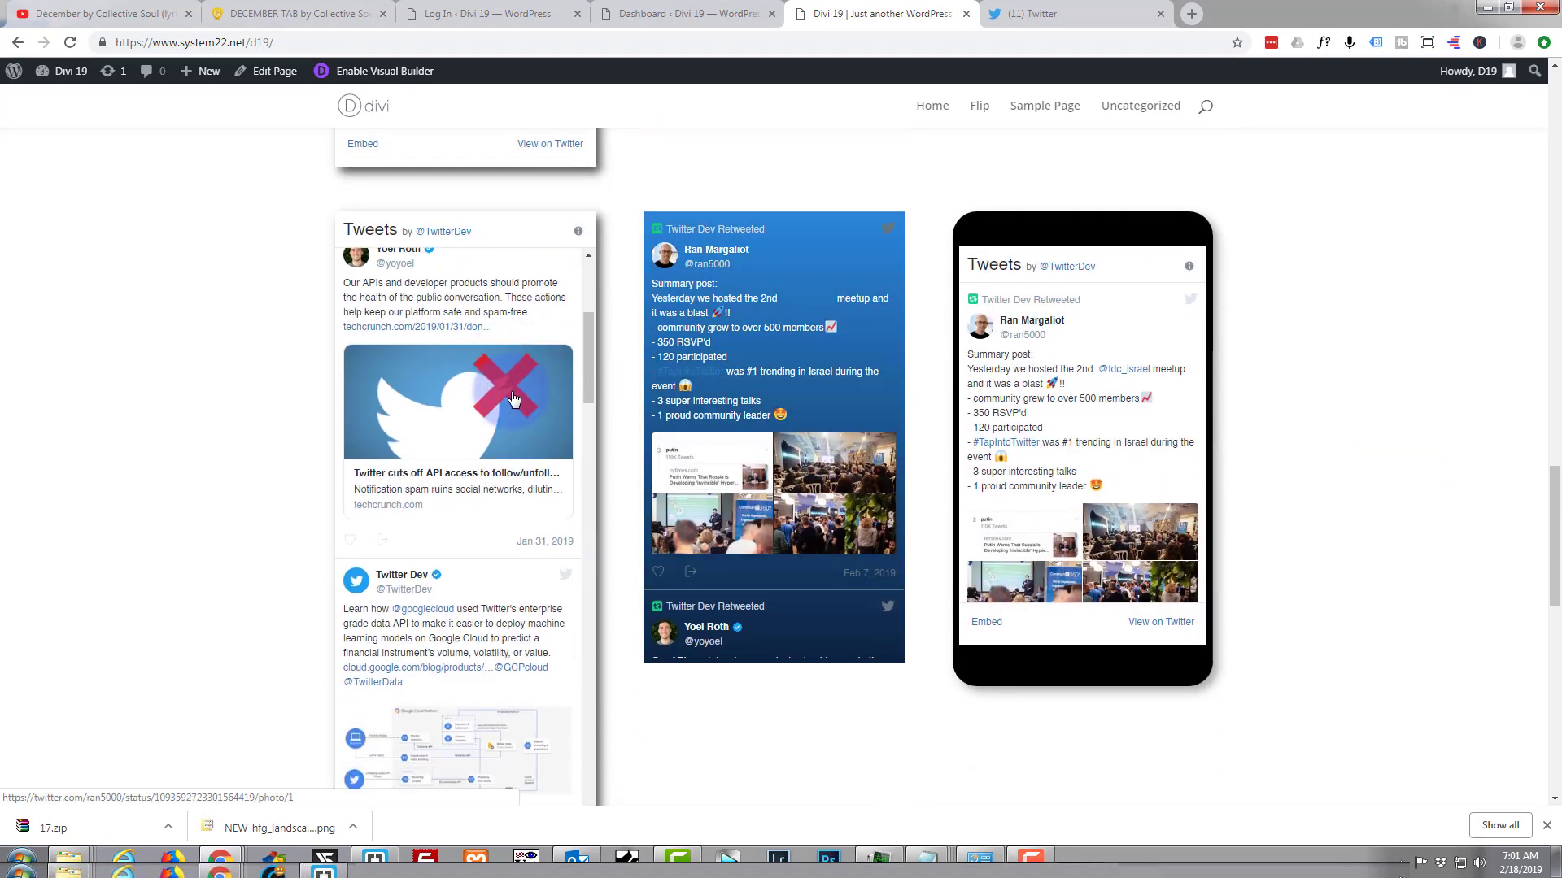
scroll(483, 418, "up", 6)
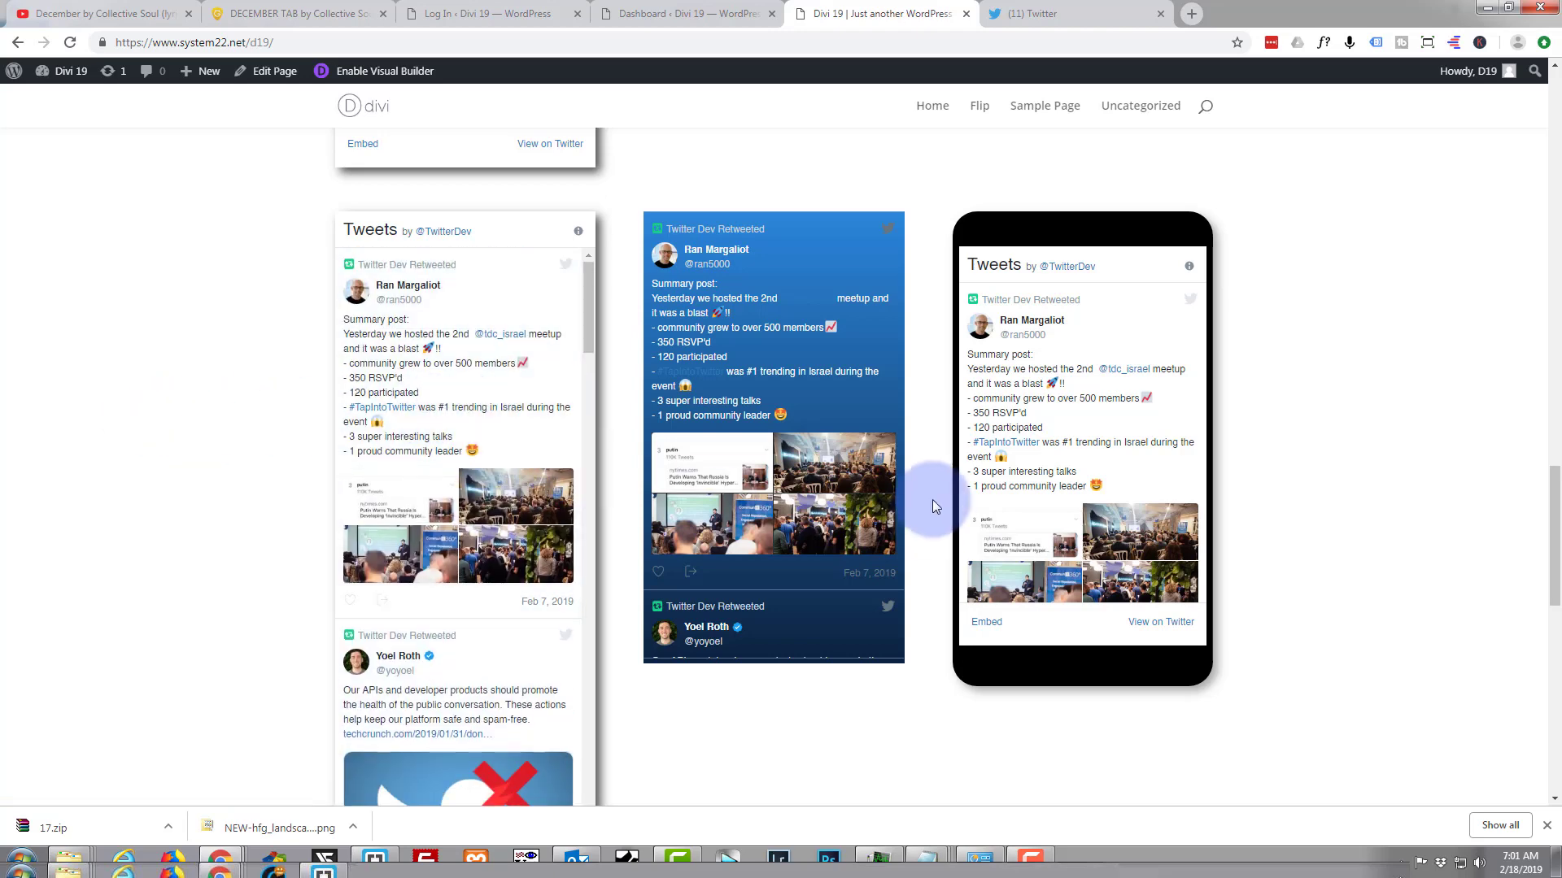
scroll(814, 381, "down", 1)
scroll(814, 382, "down", 5)
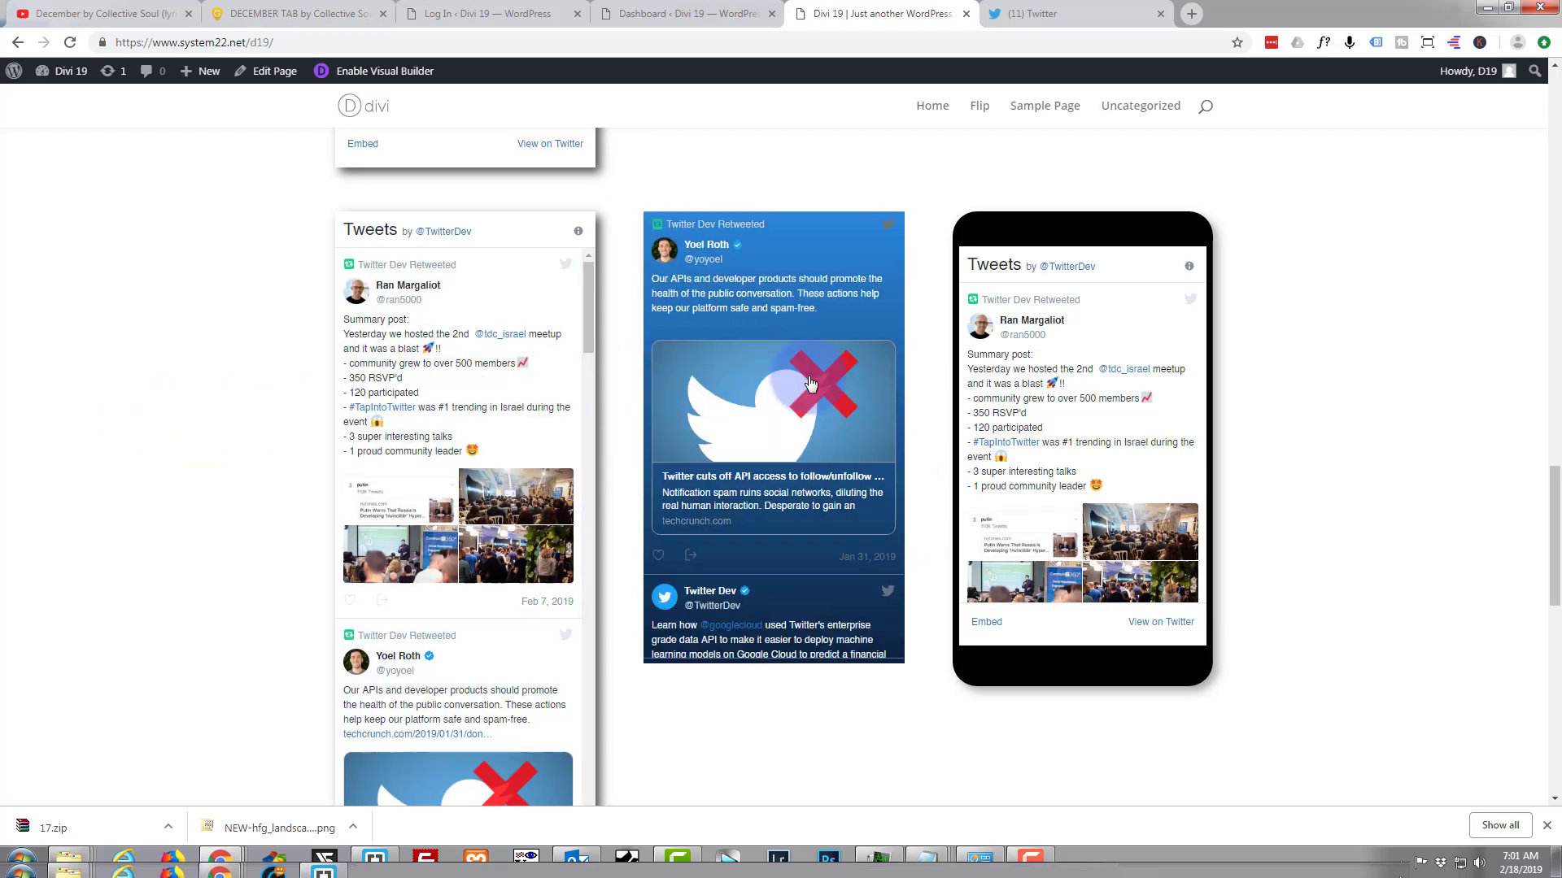
scroll(812, 389, "up", 4)
scroll(810, 392, "up", 2)
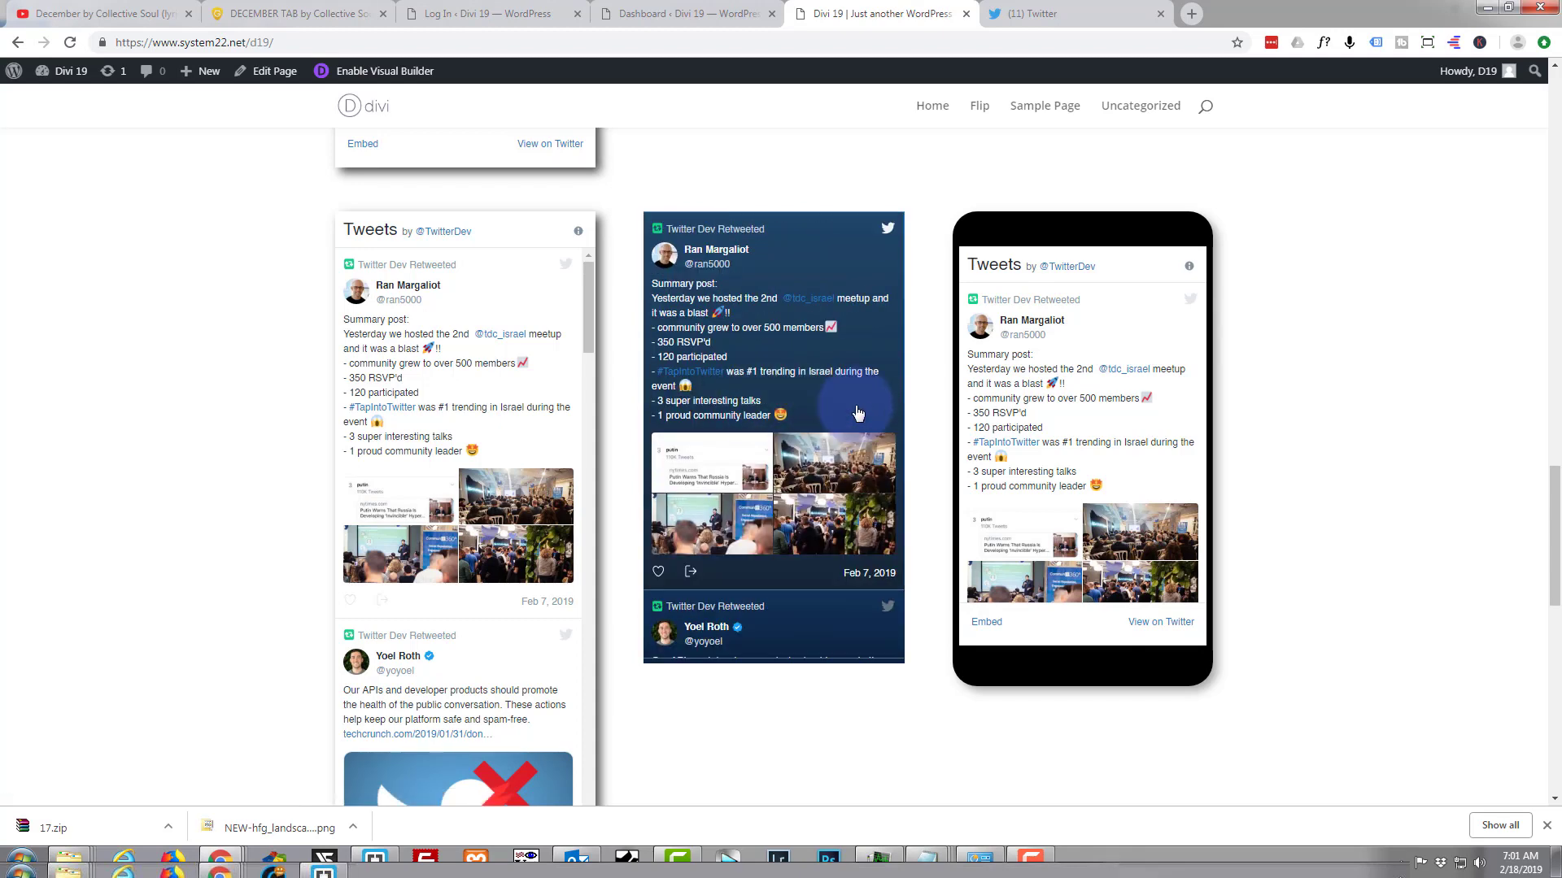
scroll(1079, 395, "down", 2)
scroll(1077, 396, "down", 15)
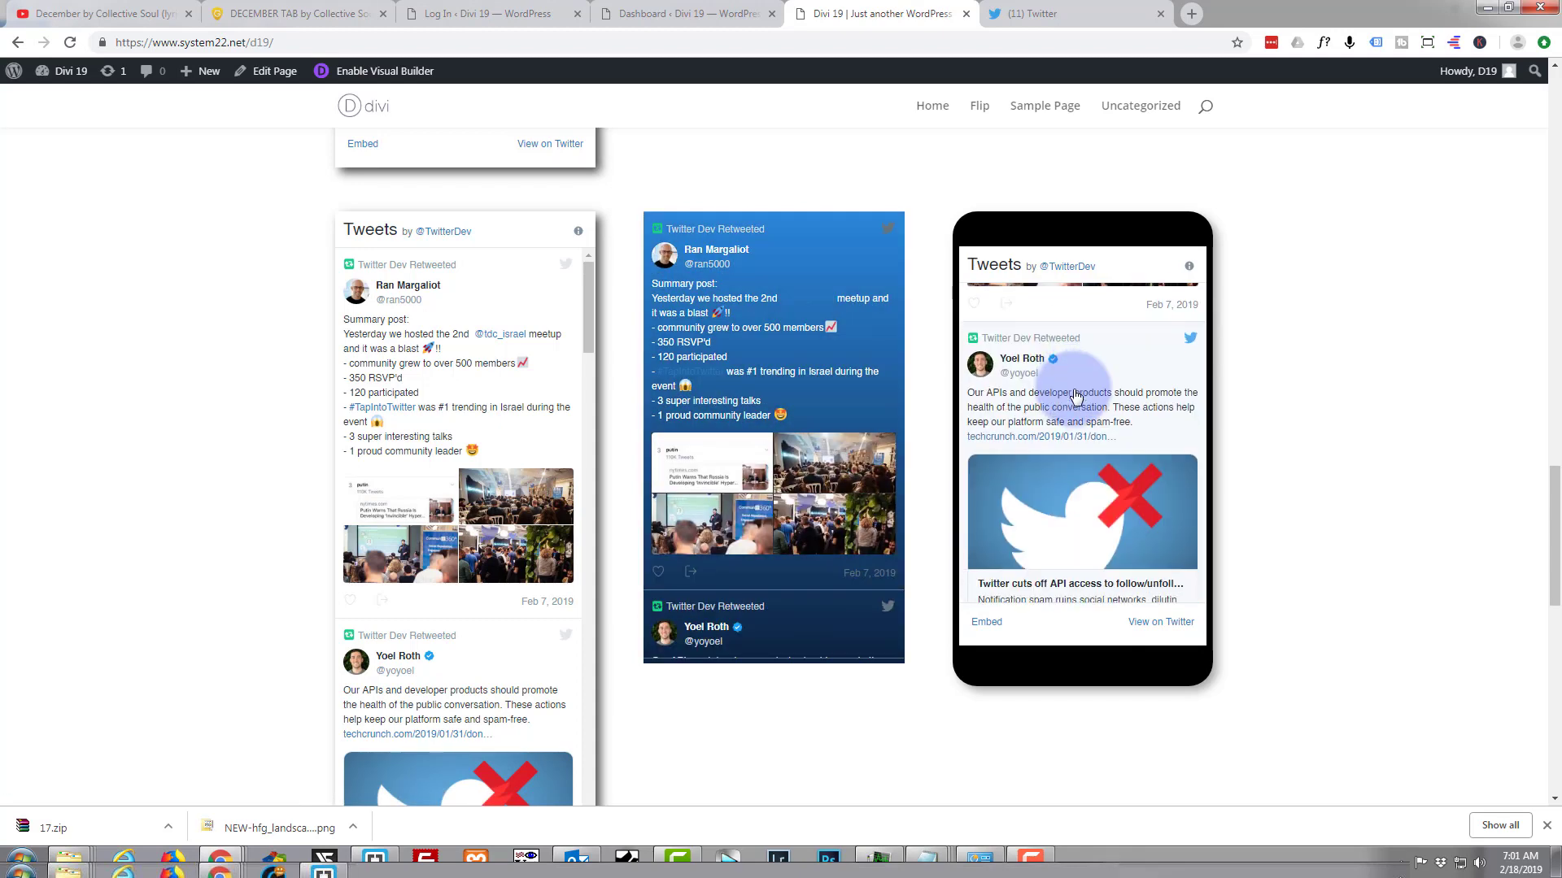
scroll(1076, 393, "down", 15)
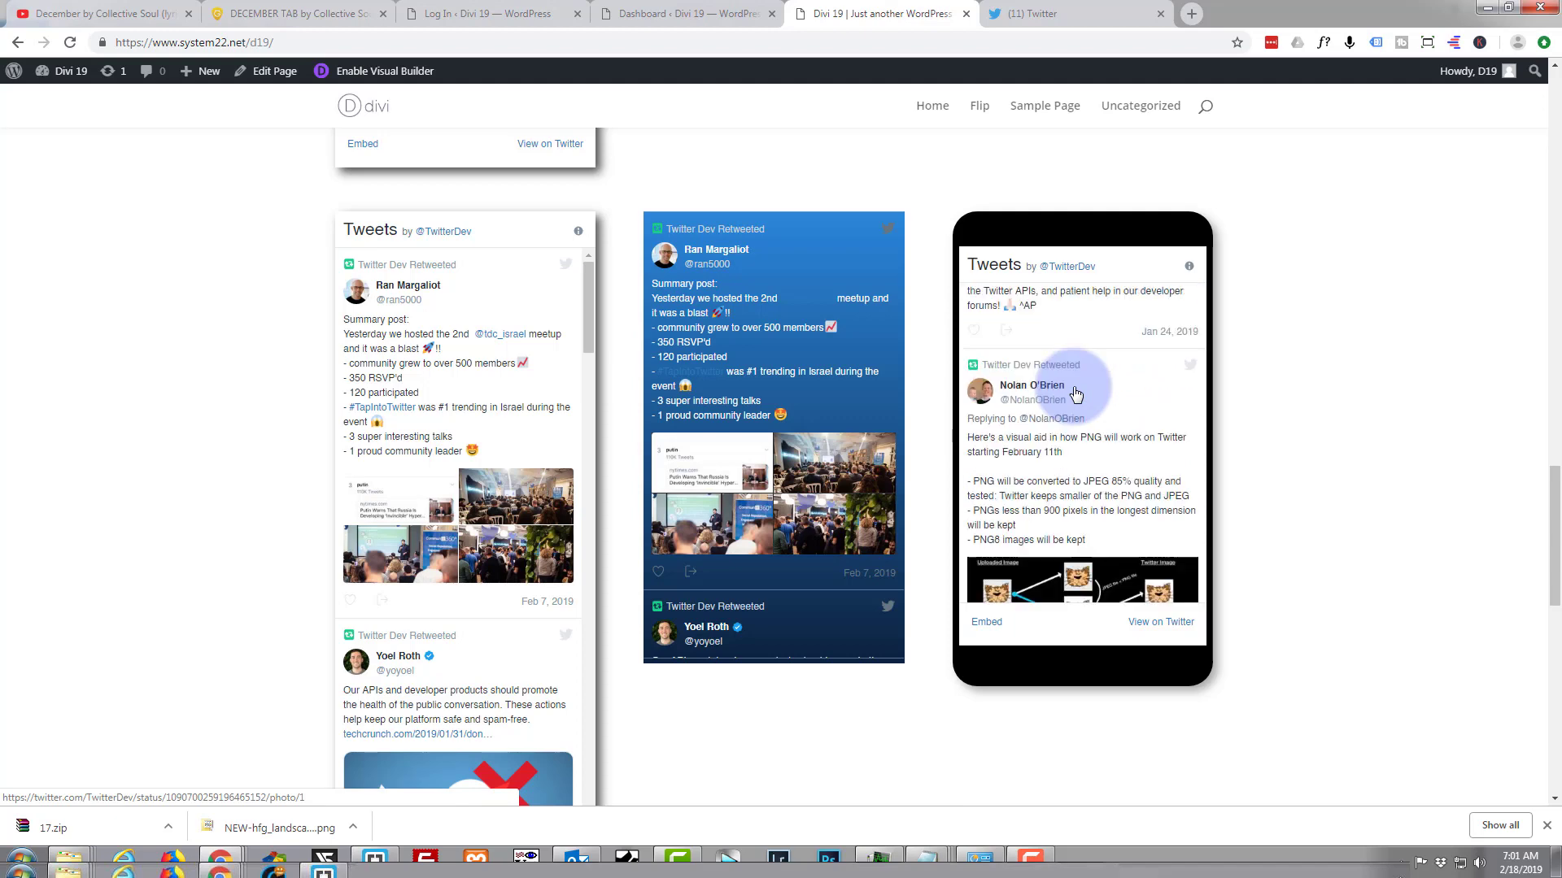
scroll(1076, 393, "down", 5)
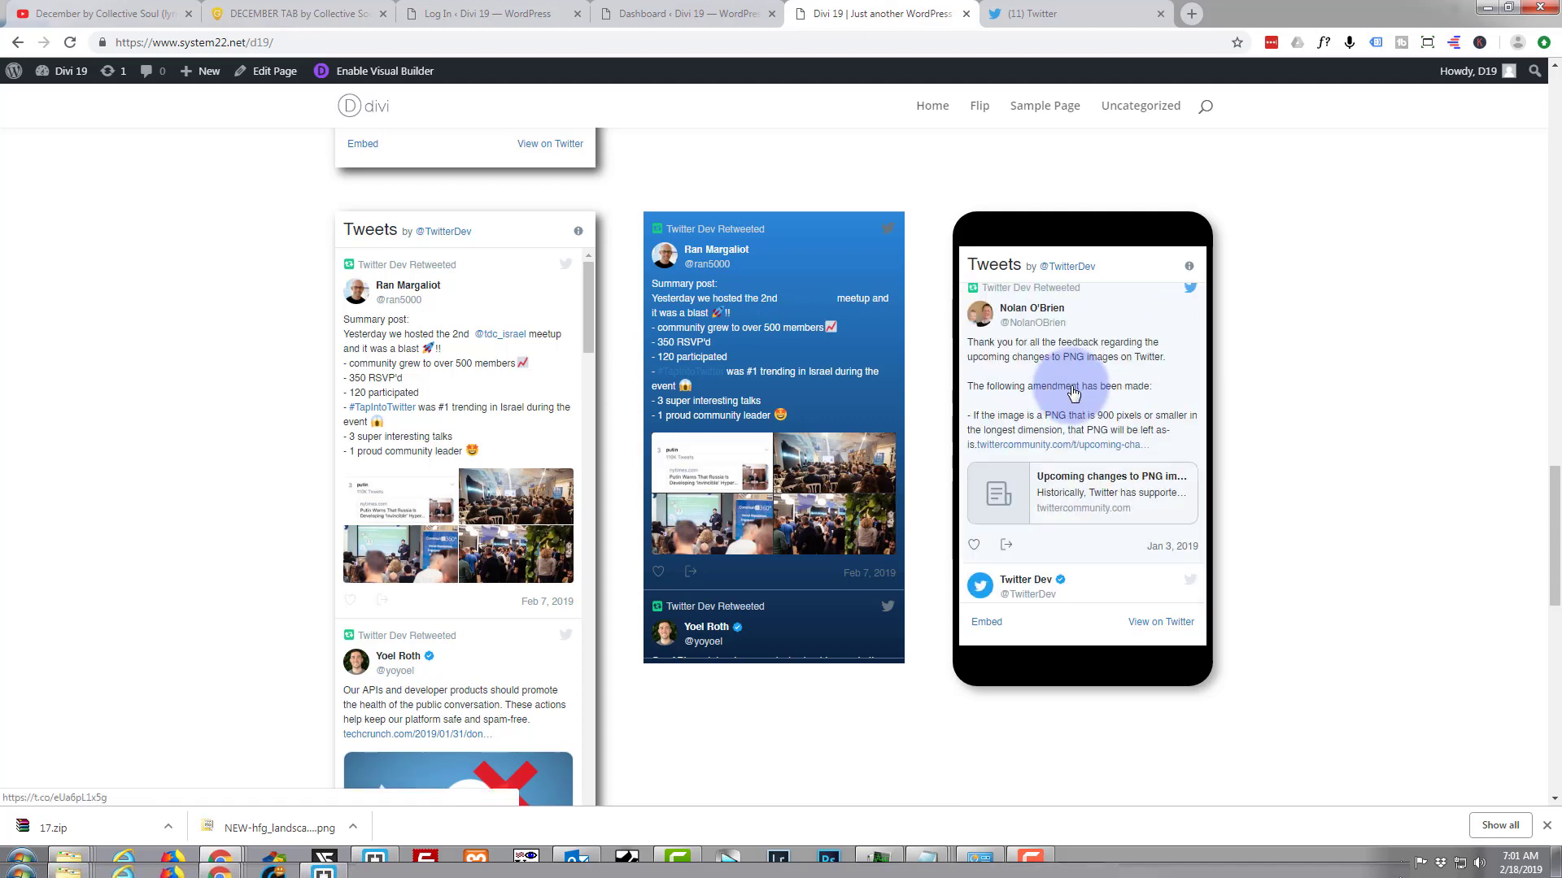
scroll(1072, 395, "up", 2)
scroll(1072, 396, "up", 15)
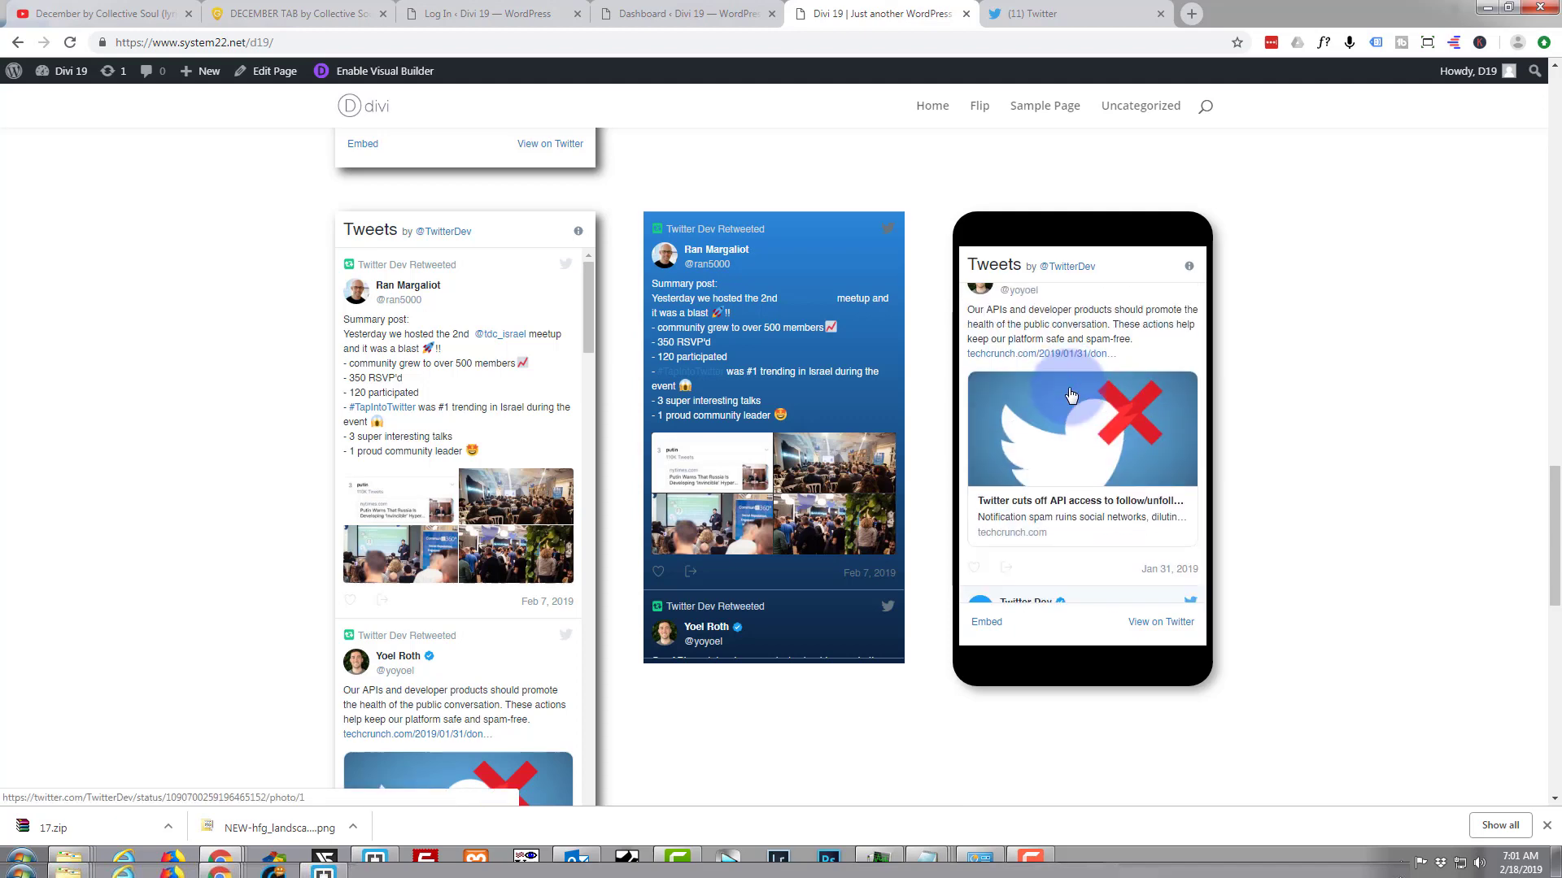
scroll(1070, 394, "up", 1)
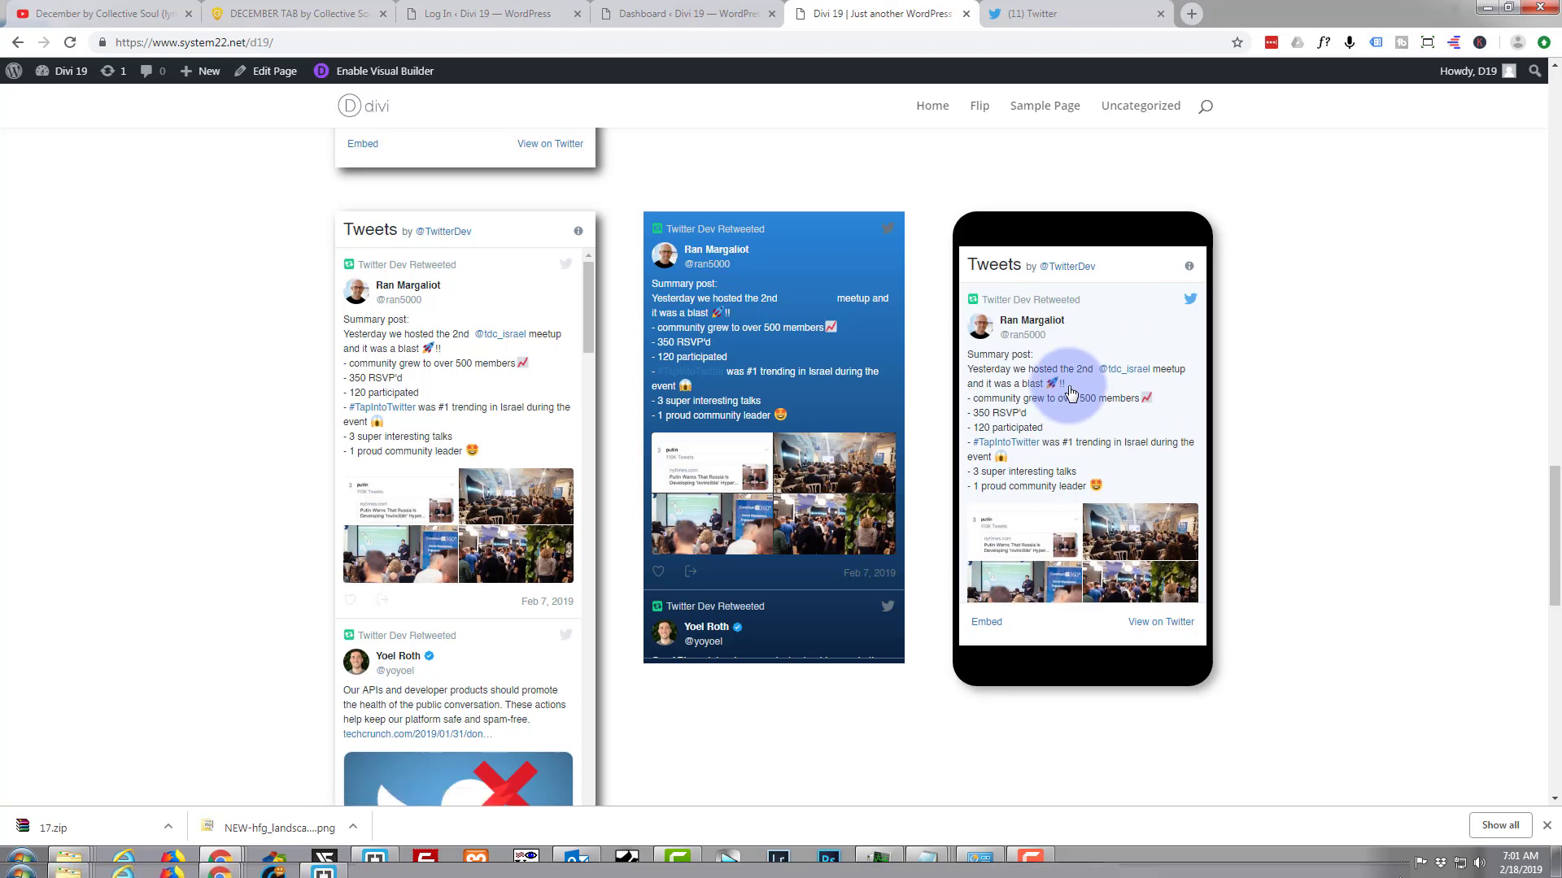